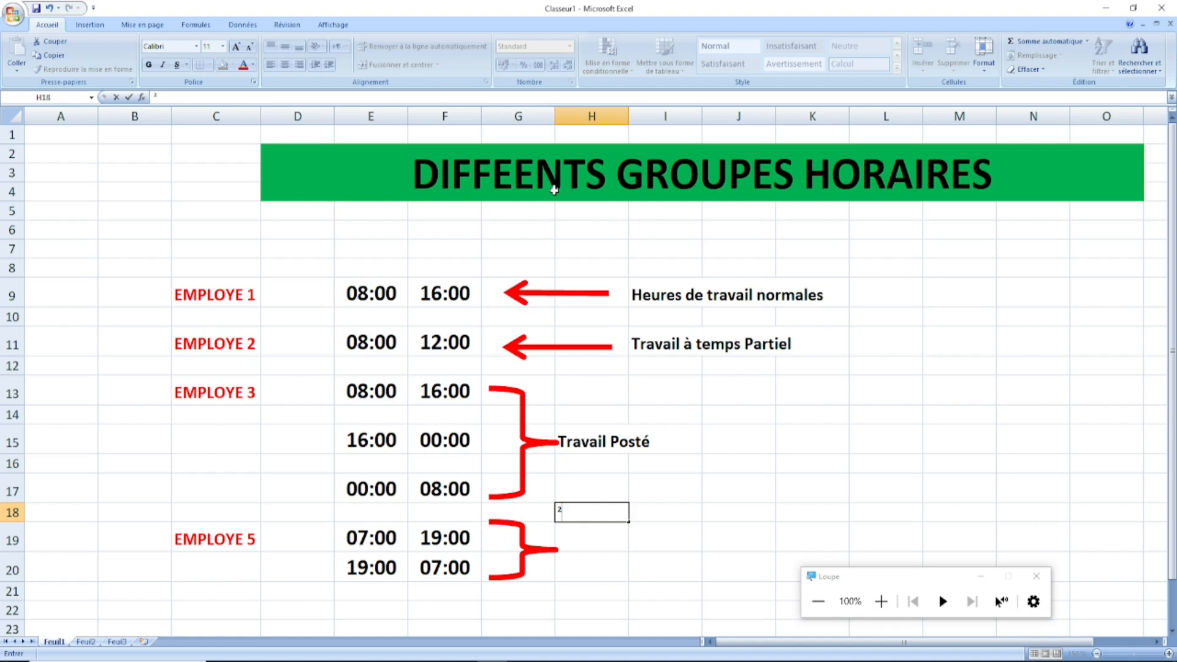
- Correct the misspelled word in the sheet's green title so it reads DIFFERENTS GROUPES HORAIRES
click(523, 173)
drag(518, 172, 534, 173)
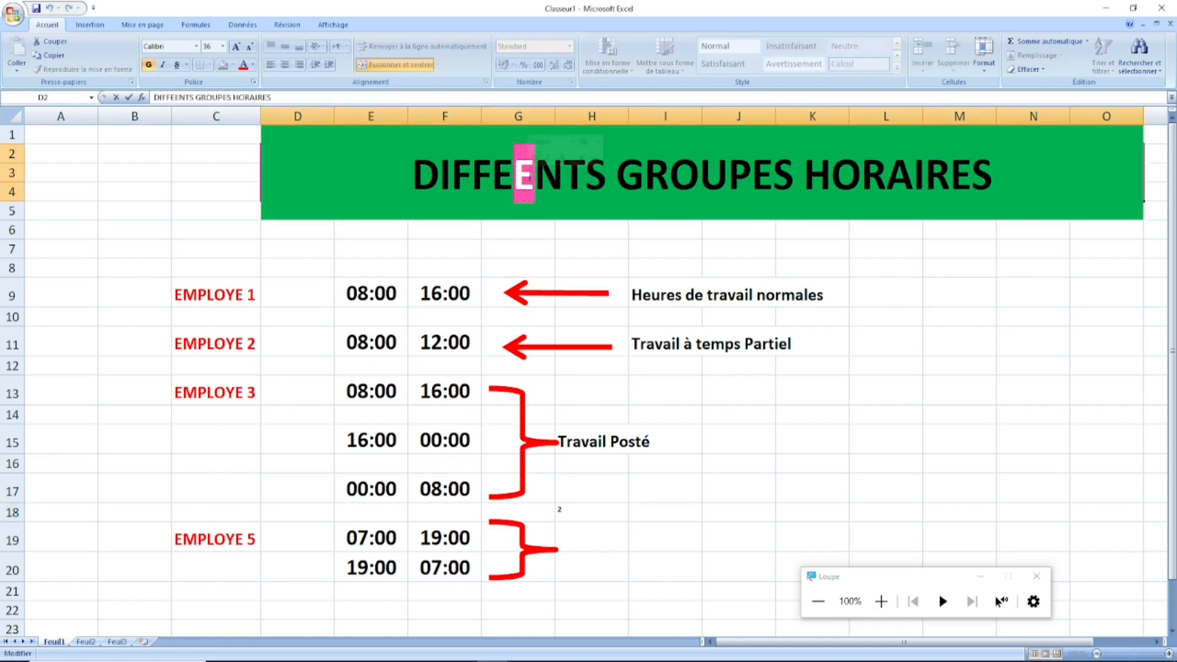
key(Left)
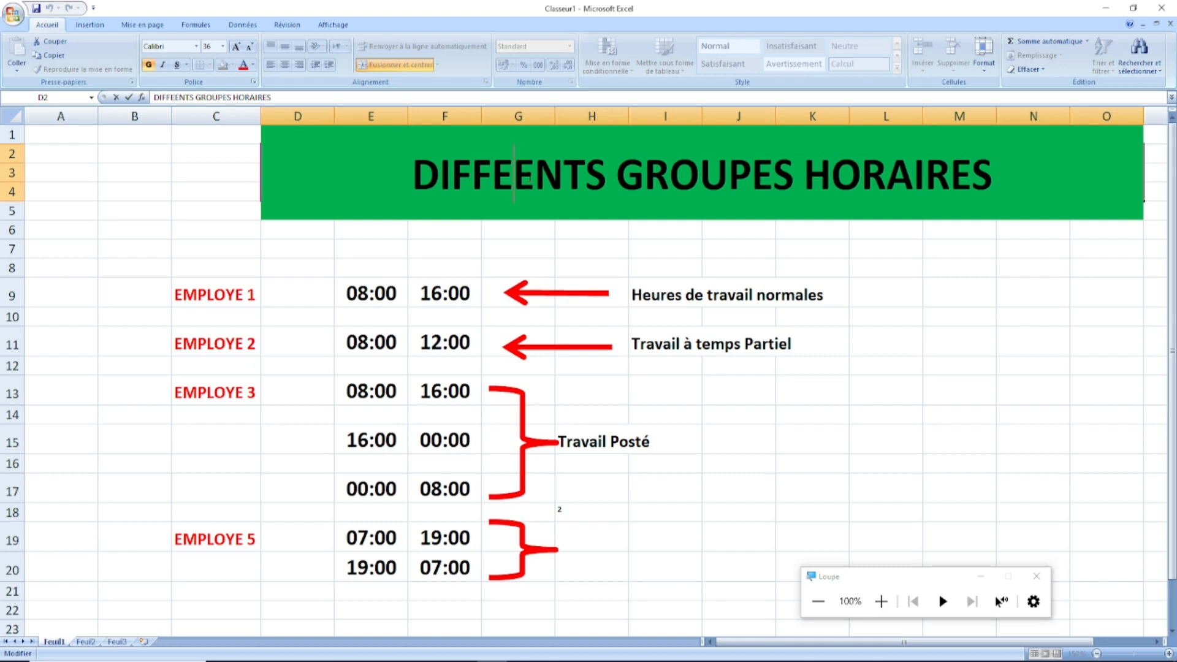
text(r)
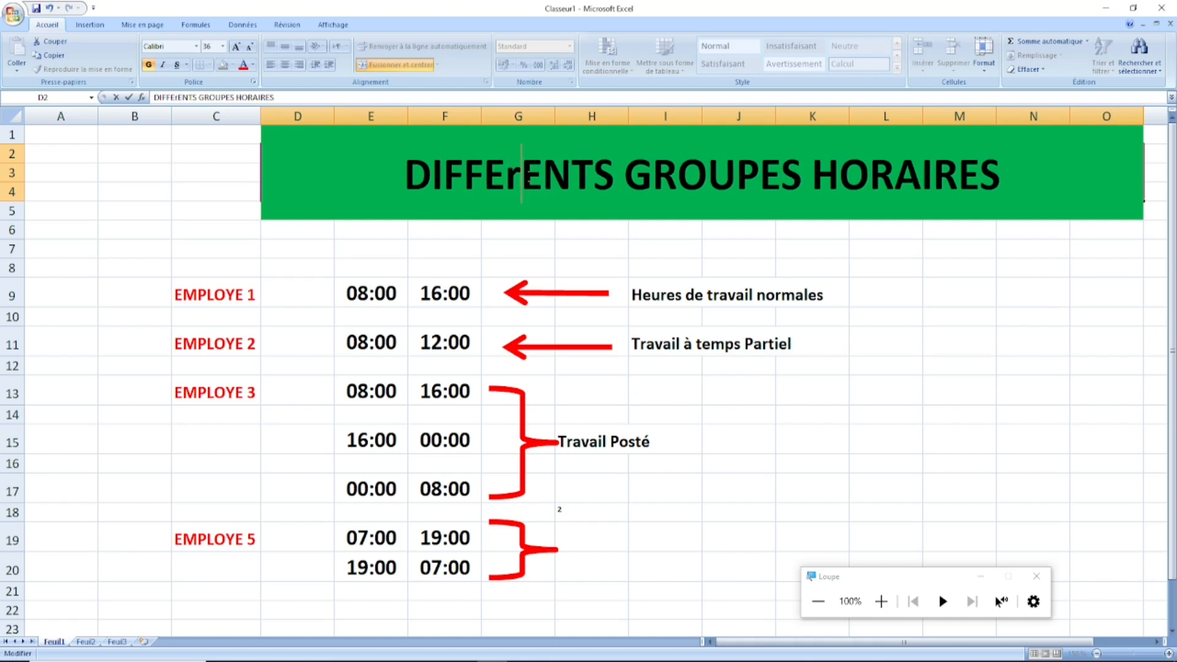
key(BackSpace)
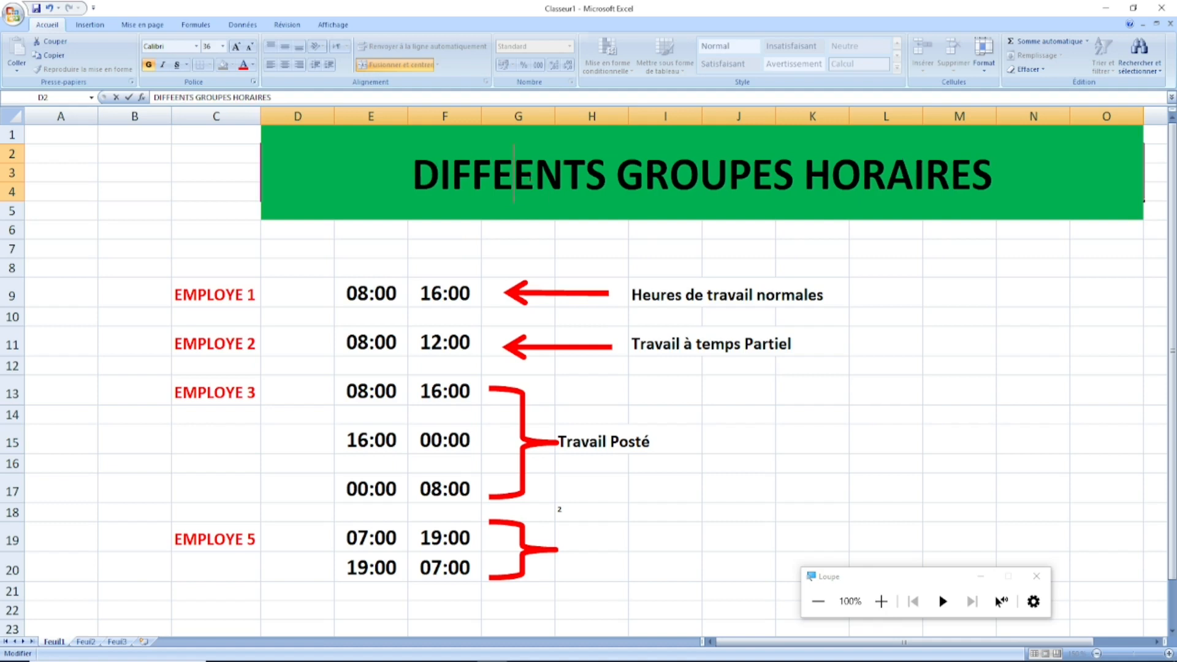
text(R)
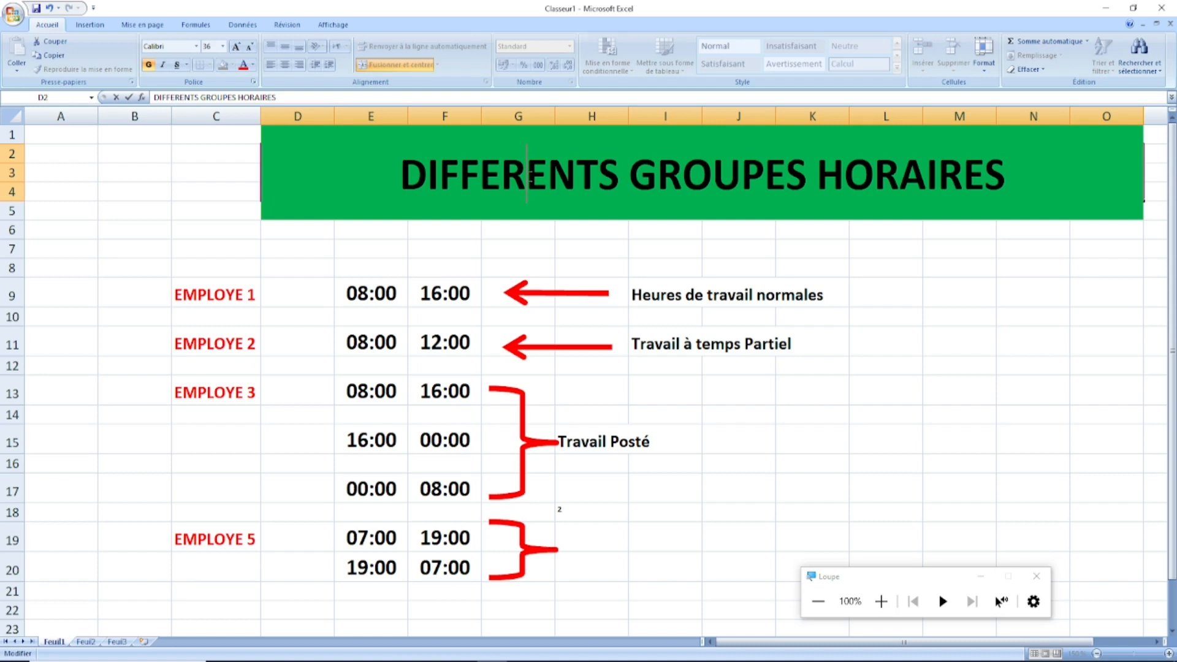
click(202, 300)
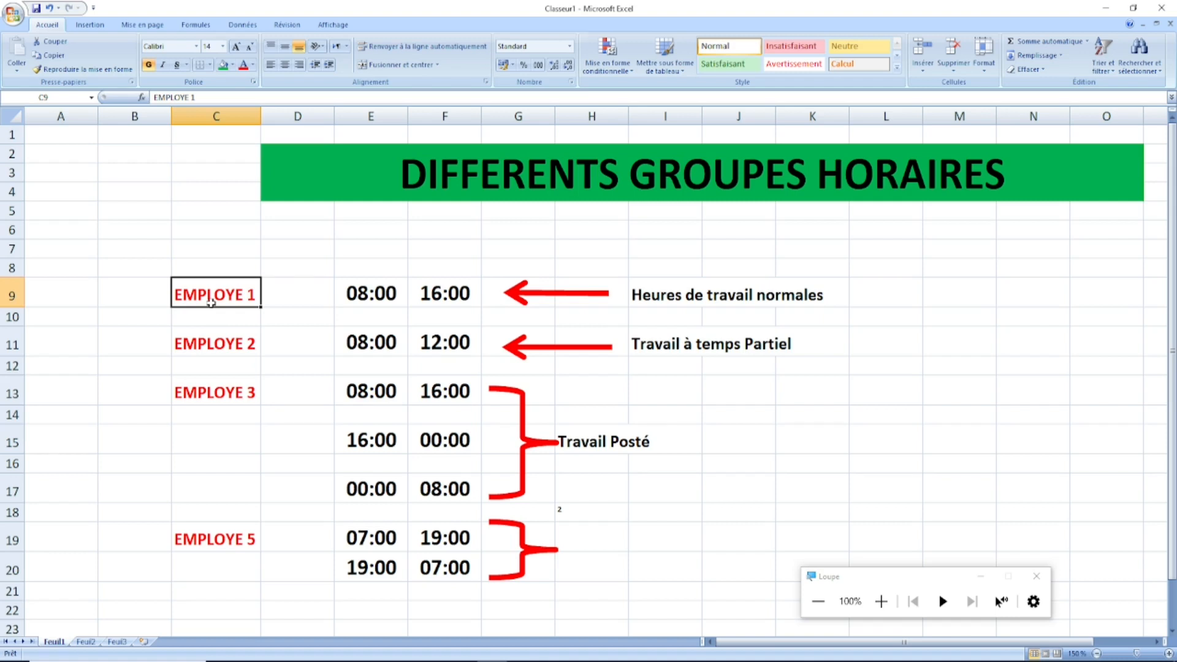
click(381, 344)
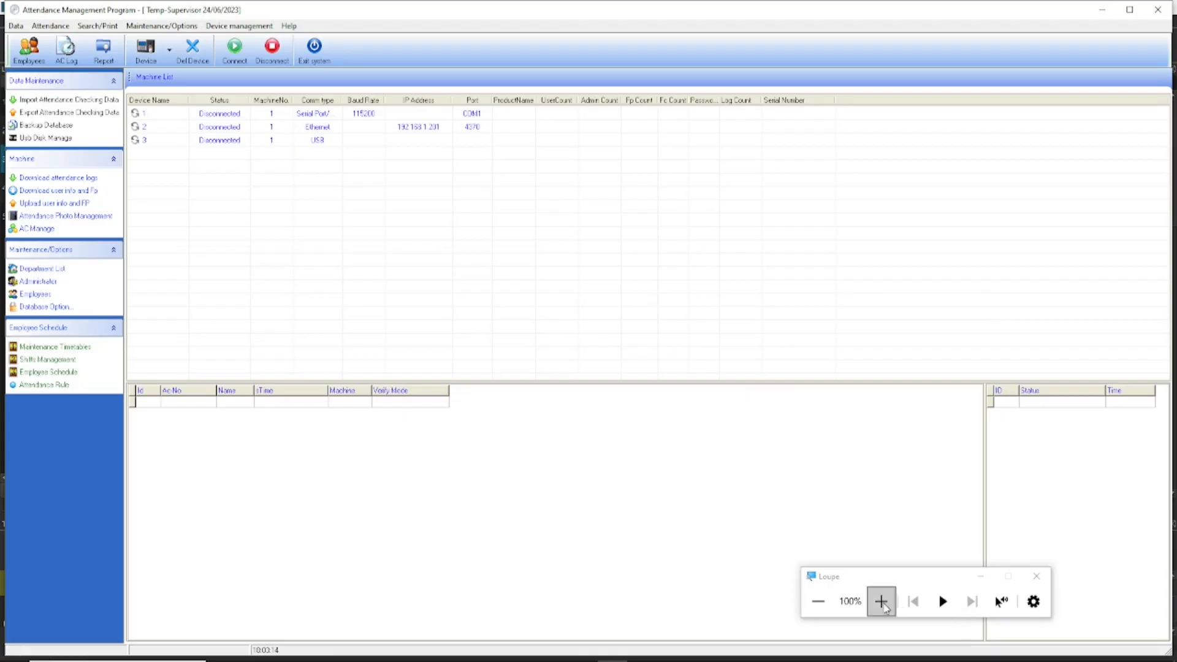
- Switch to the Attendance Management Program, open the shift timetable maintenance and select the EMPLOYE 1 timetable
click(882, 603)
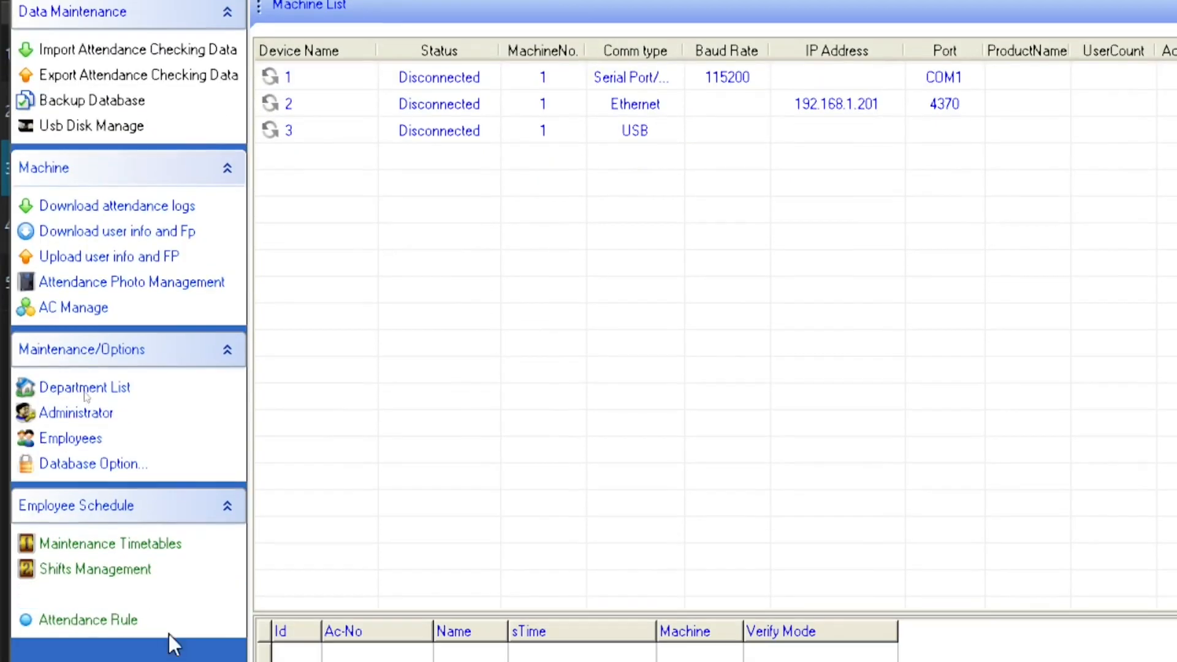
click(161, 552)
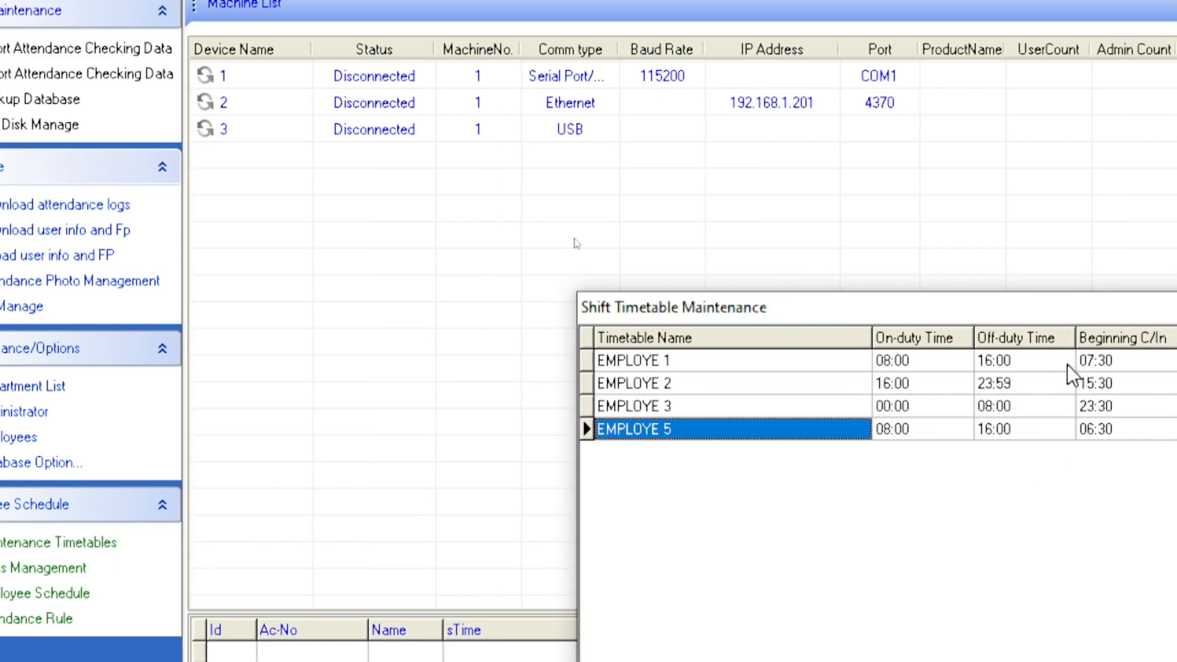
drag(1055, 307, 604, 241)
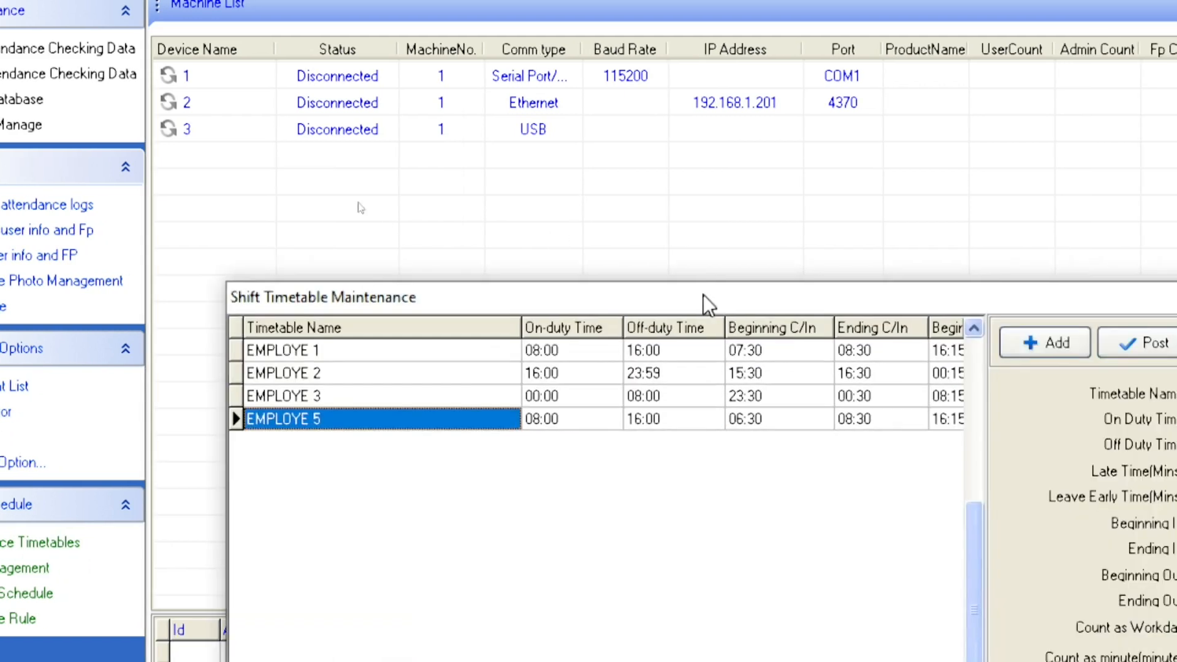
click(446, 294)
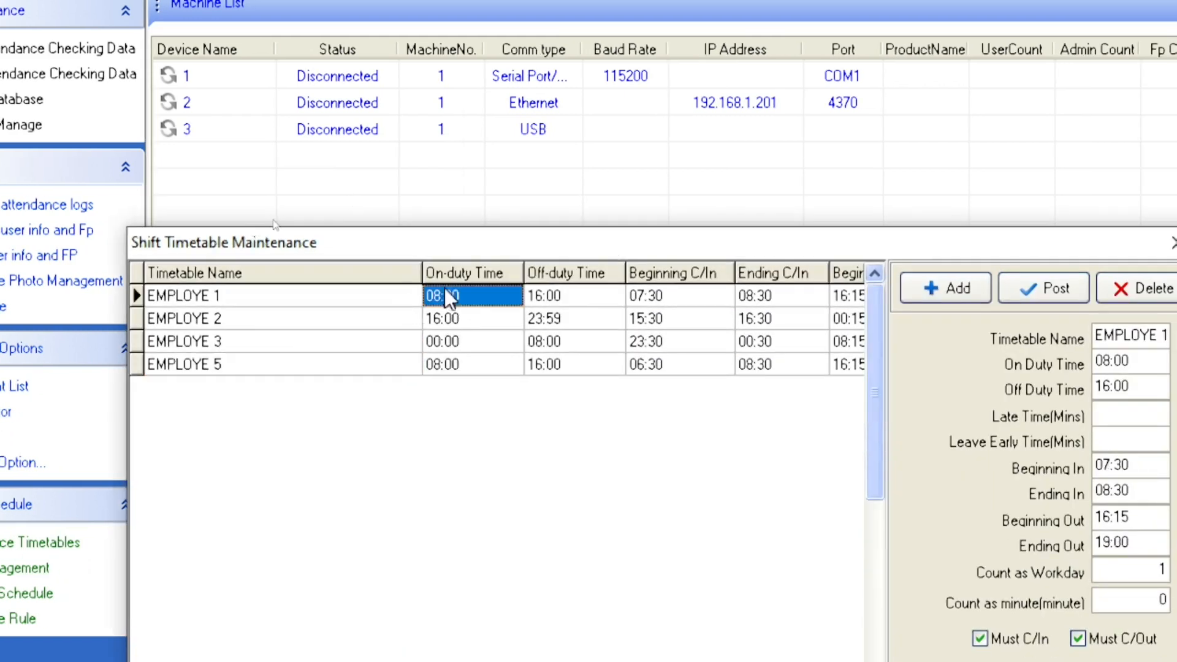
click(575, 296)
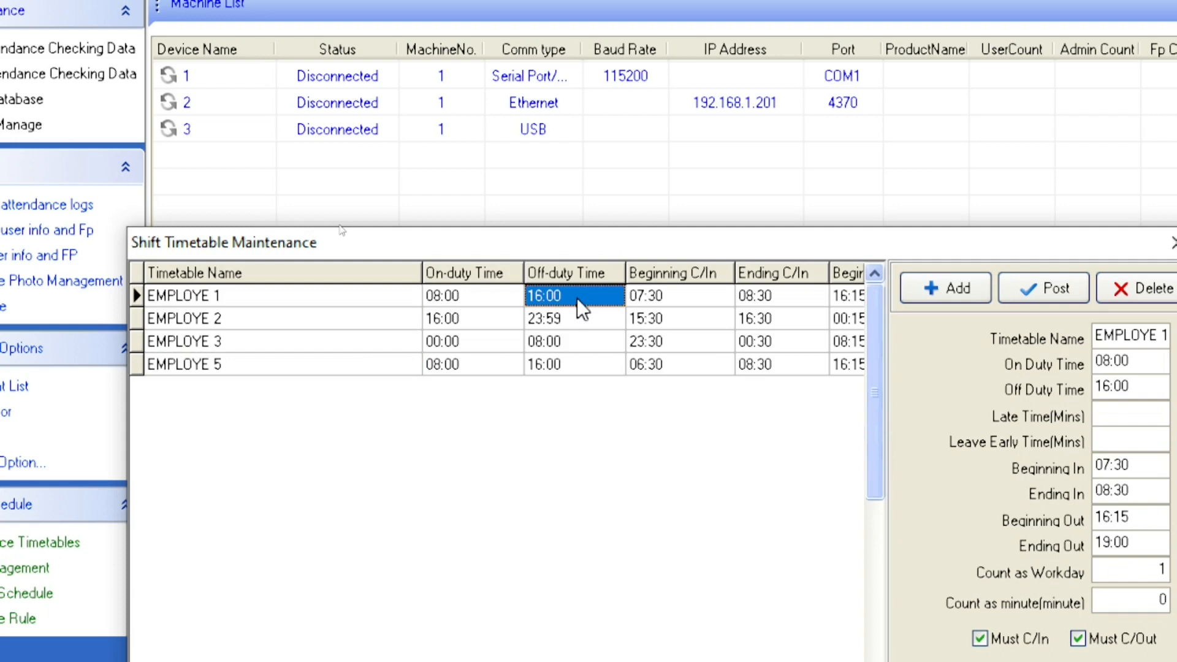
drag(978, 241, 691, 209)
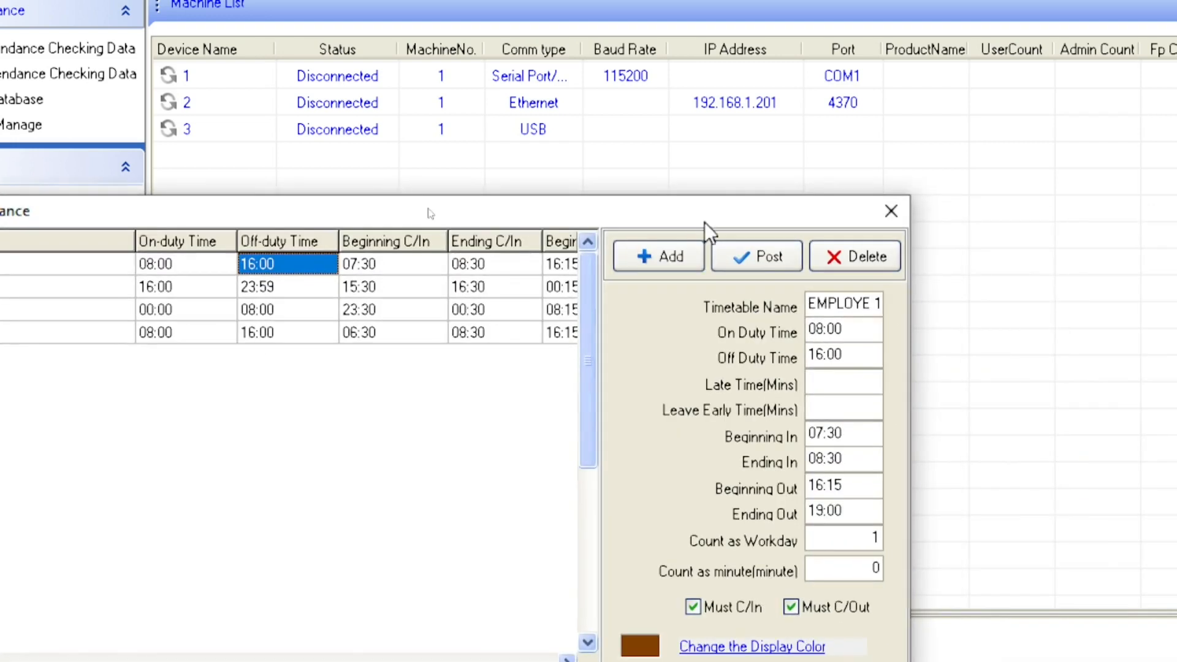
- Set the EMPLOYE 1 timetable's on-duty time to 08:00 and its off-duty time to 16:00
click(809, 329)
drag(809, 330, 883, 336)
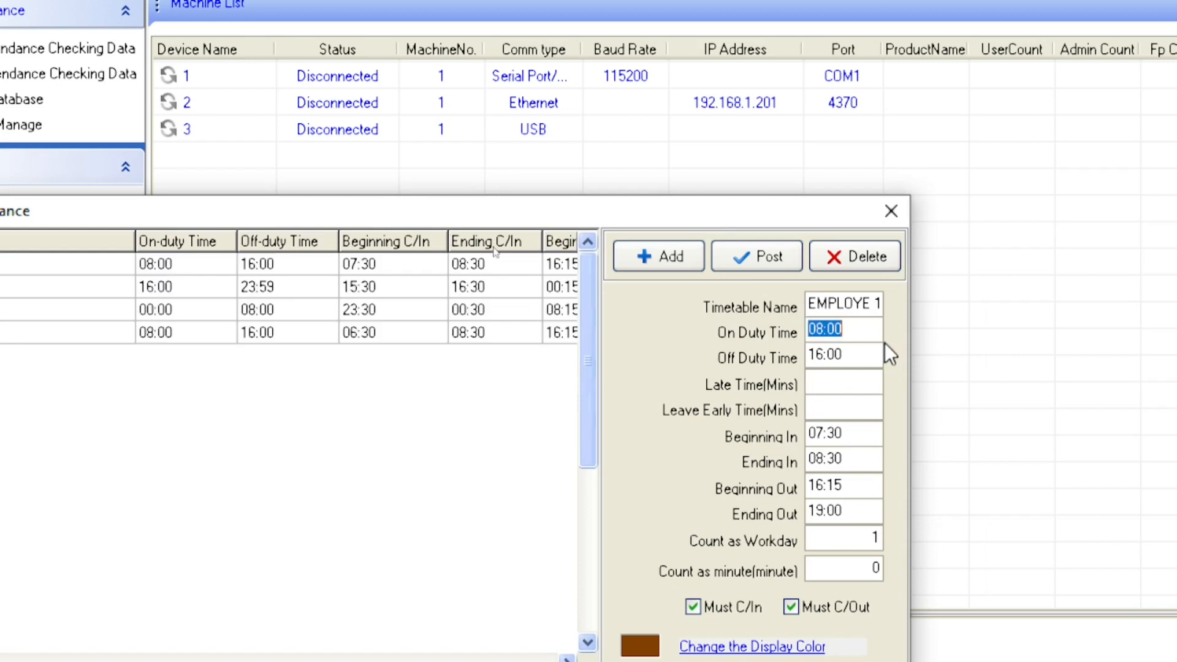
text(08:0)
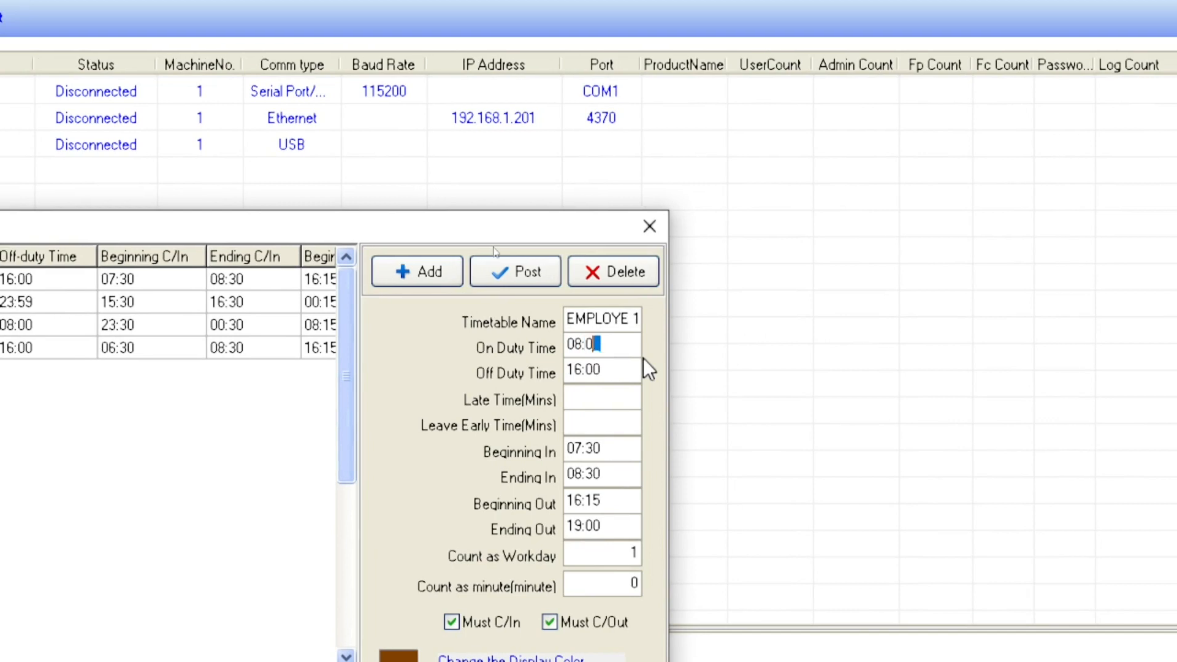
text(0)
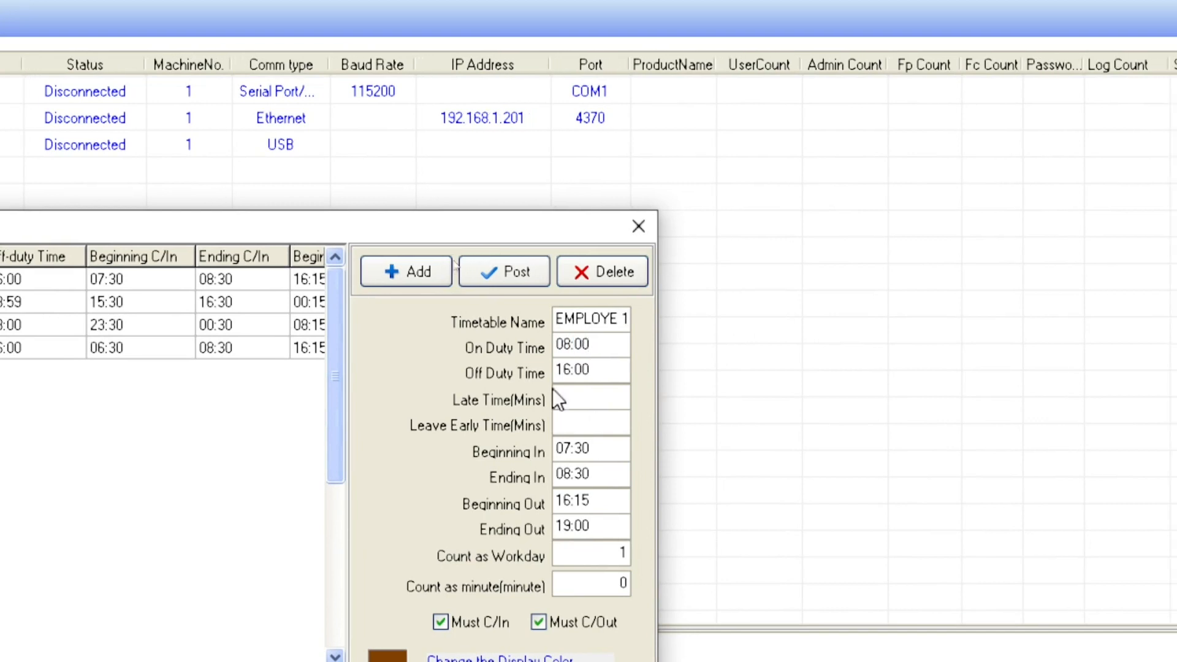
drag(557, 369, 640, 403)
text(16:00)
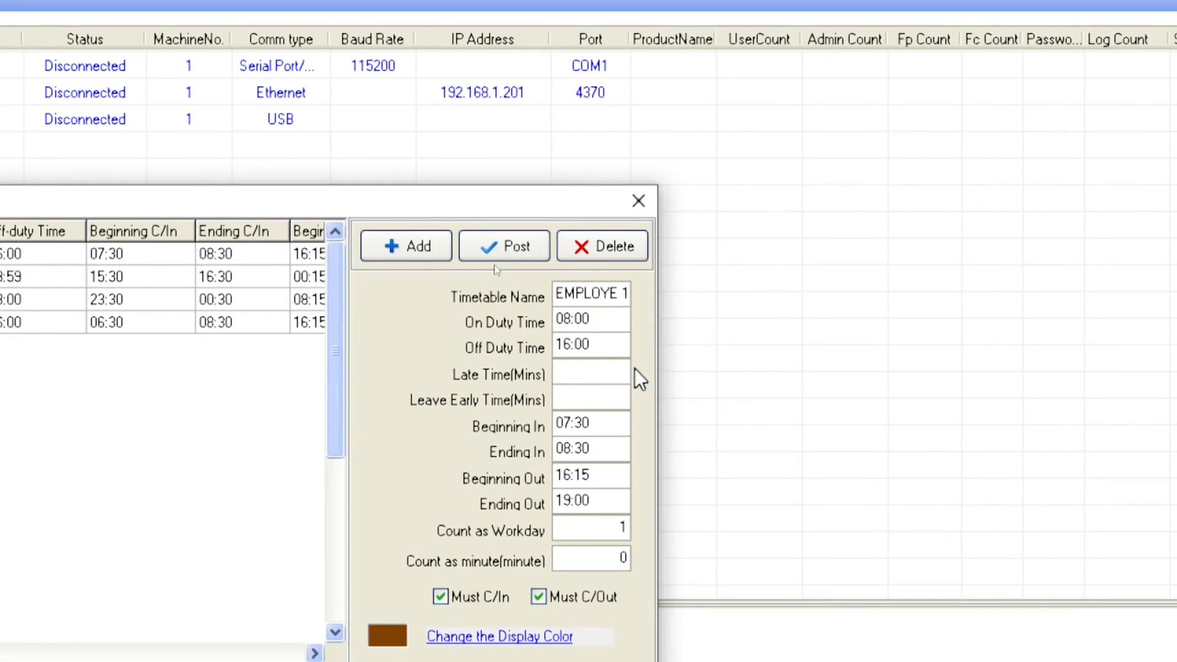
- Set the EMPLOYE 1 check-in window to begin at 07:30 and end at 08:30
click(556, 425)
text(0)
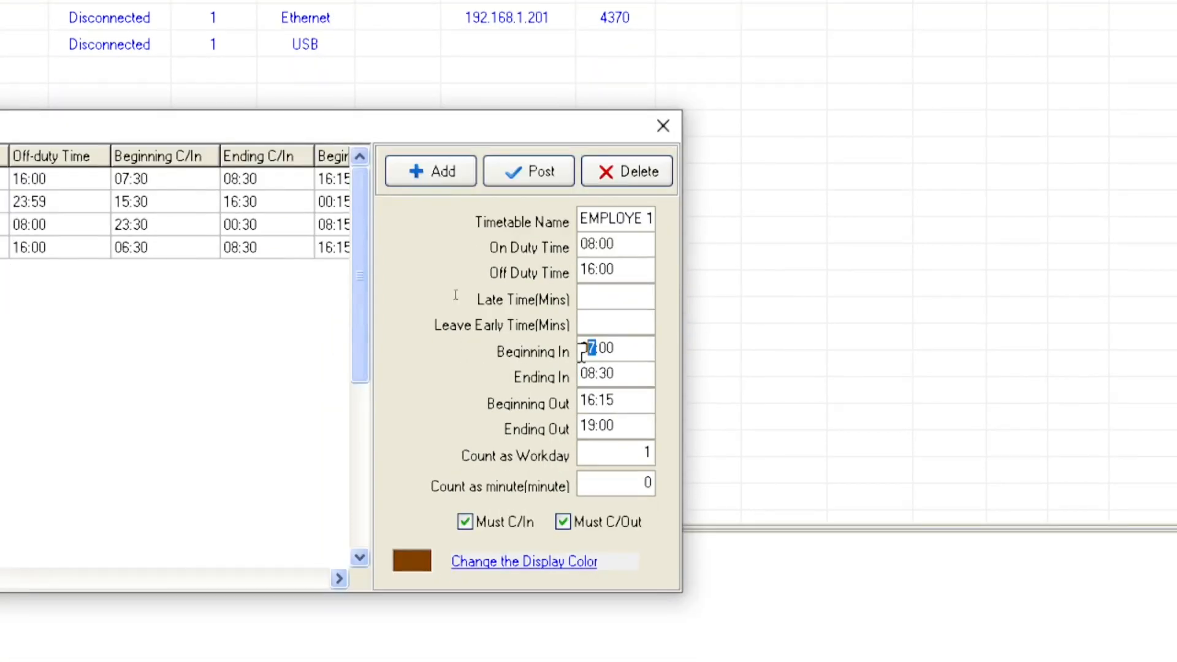
text(7:)
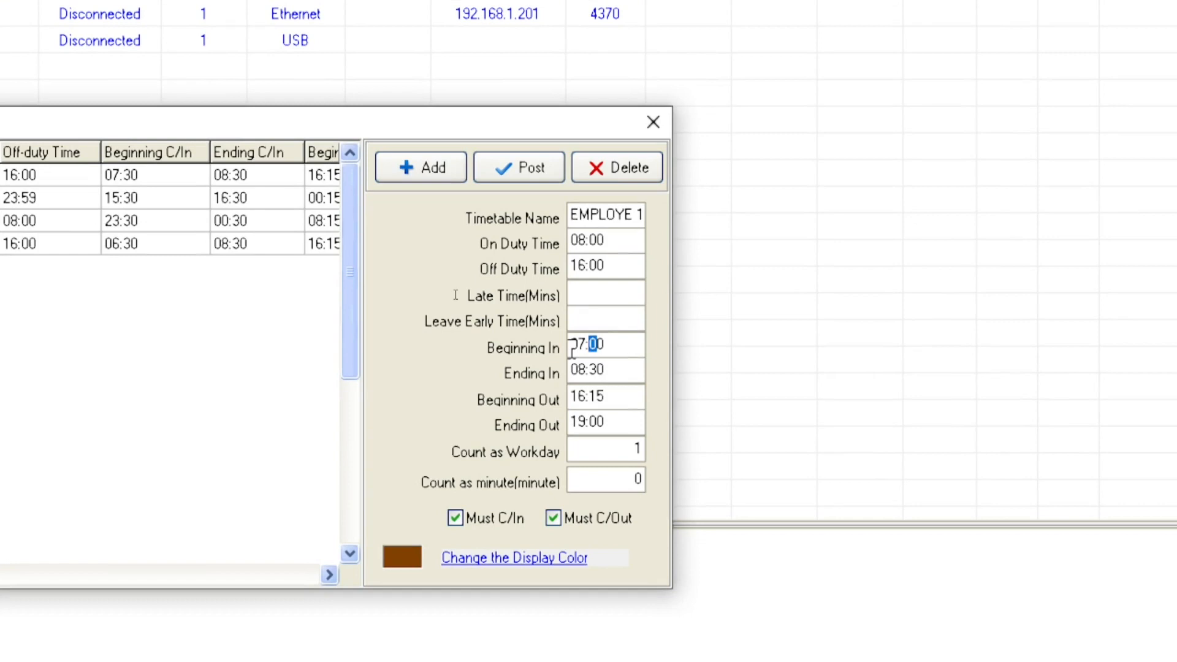
text(3)
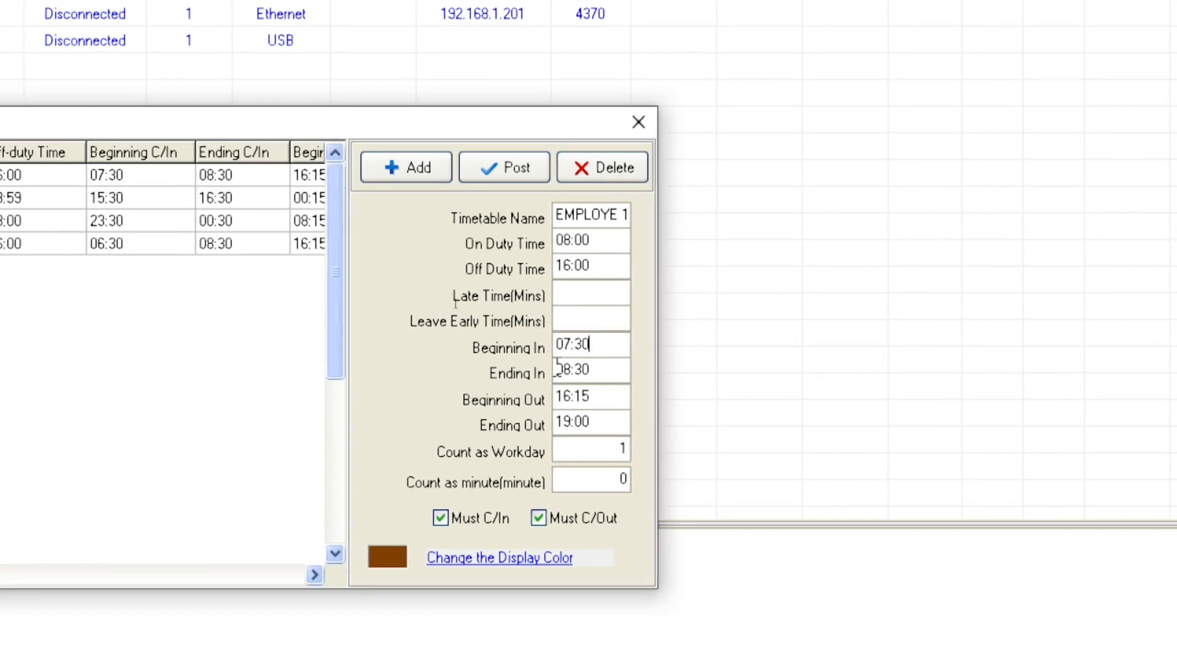
click(559, 367)
drag(558, 369, 574, 371)
text(08:)
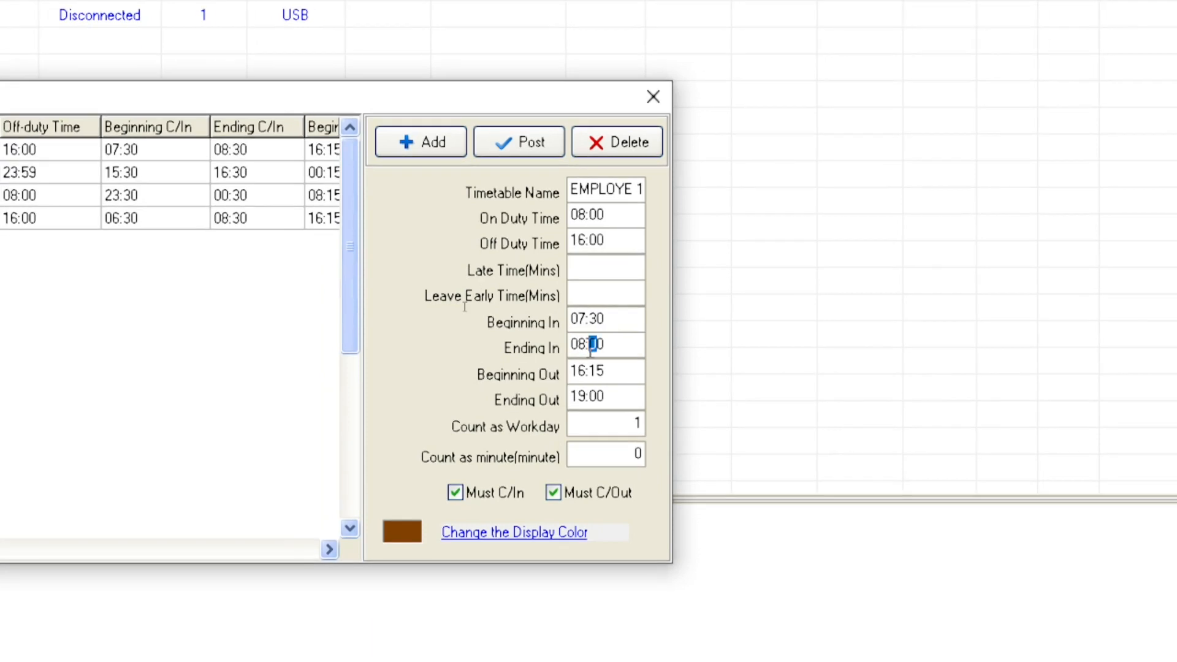
text(30)
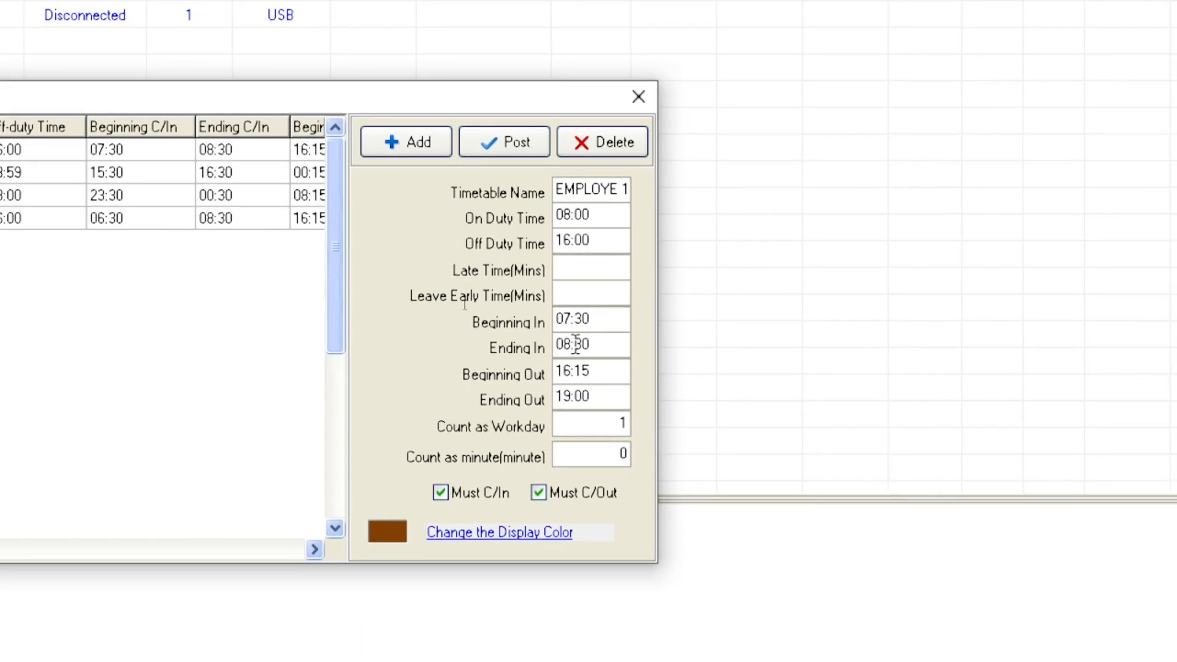
- Set the EMPLOYE 1 check-out window to 16:05 through 19:00, then save the timetable and close the maintenance window
click(560, 373)
text(16)
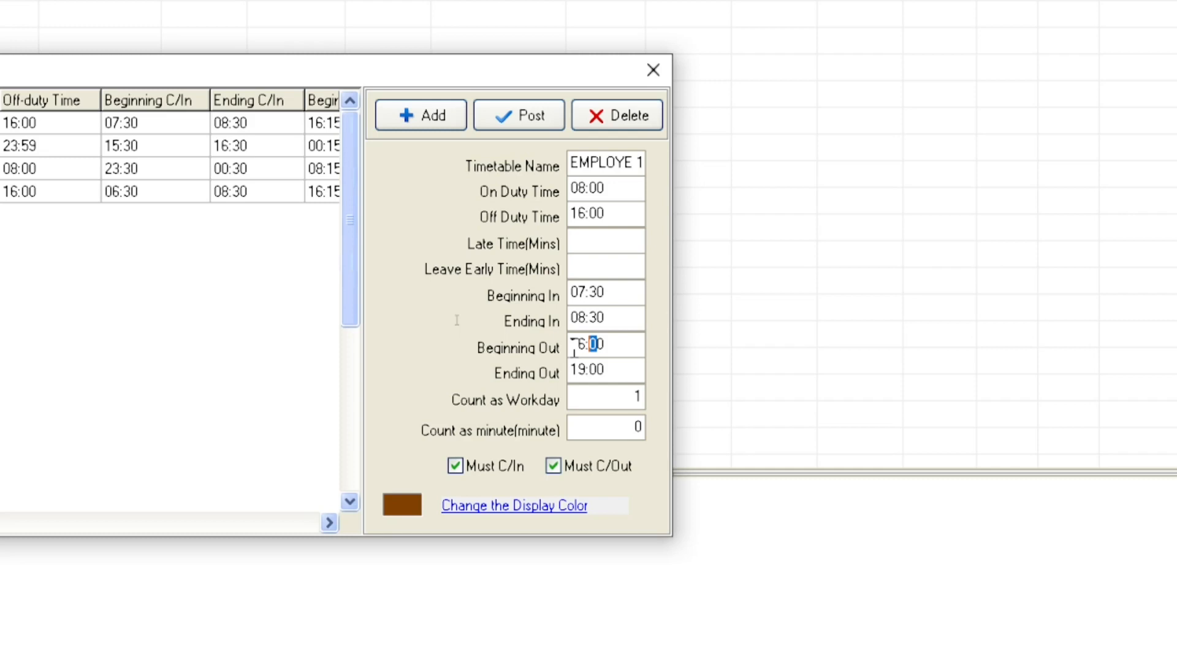
text(05)
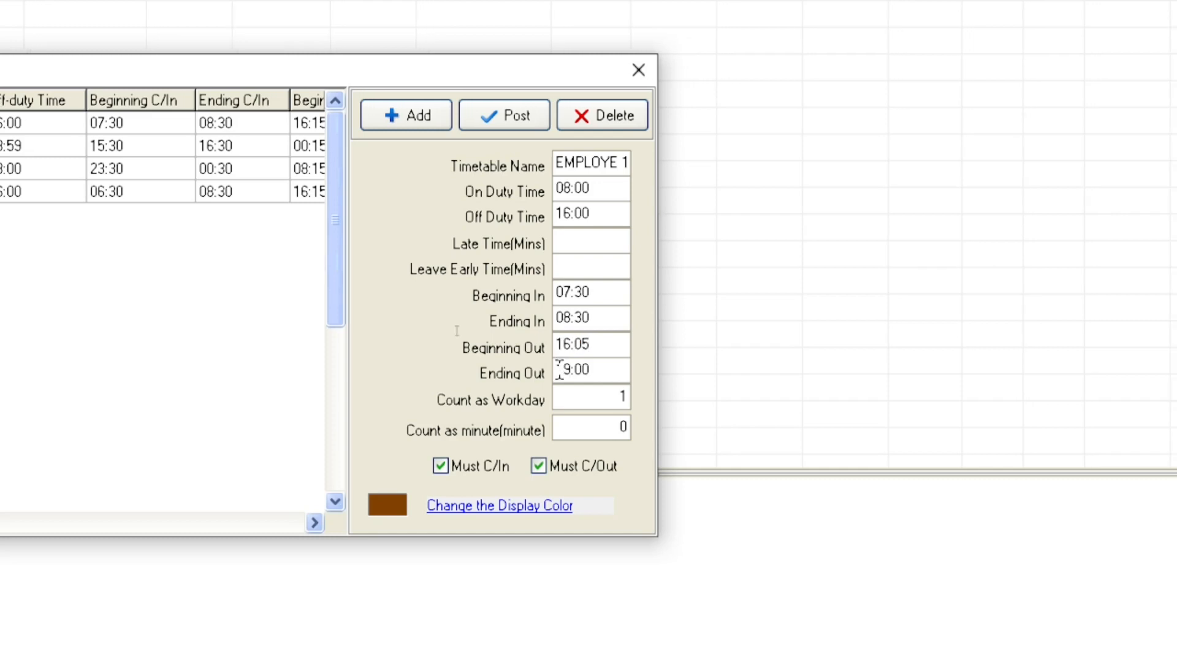
drag(558, 369, 586, 374)
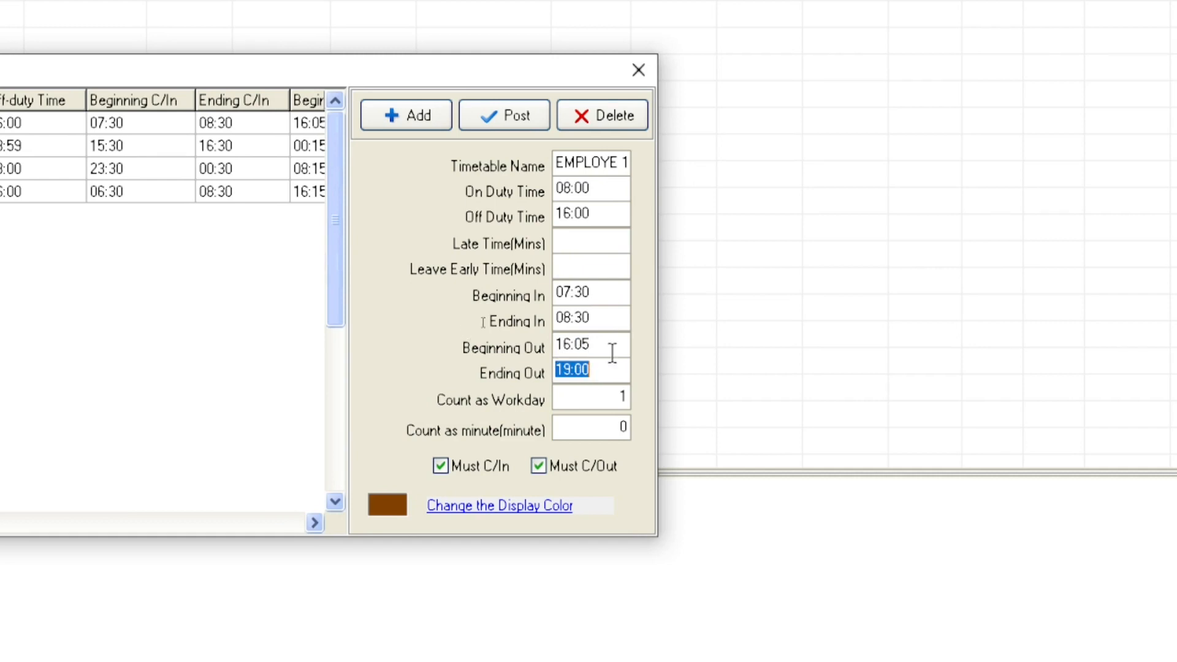
text(19:00)
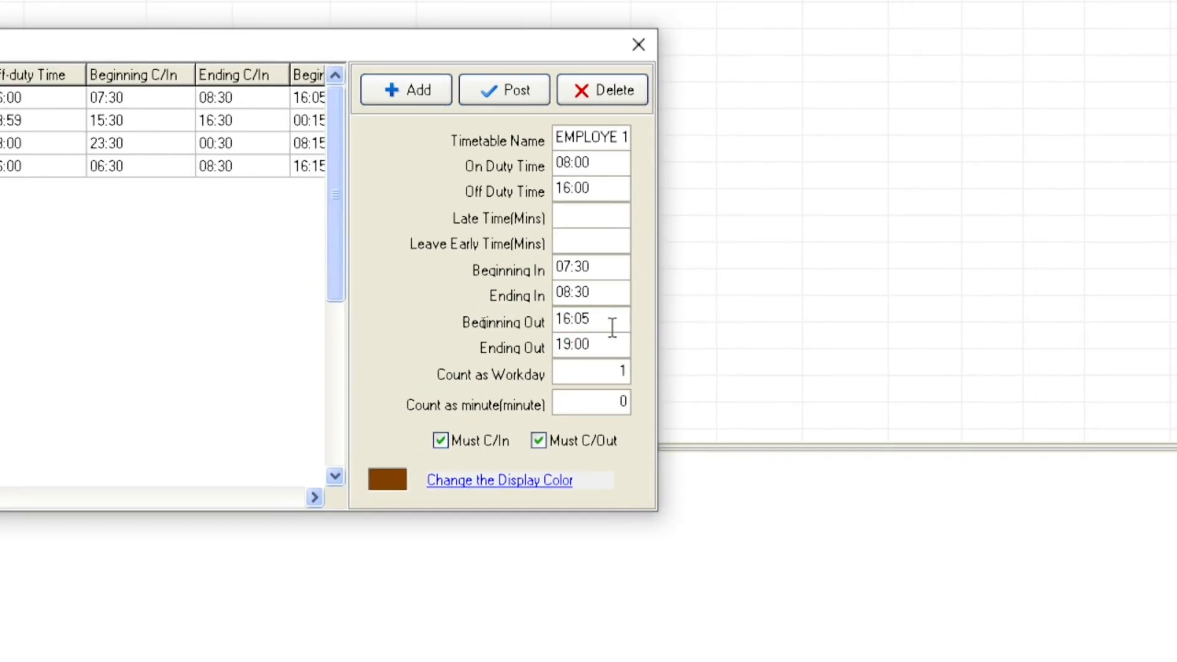
click(510, 94)
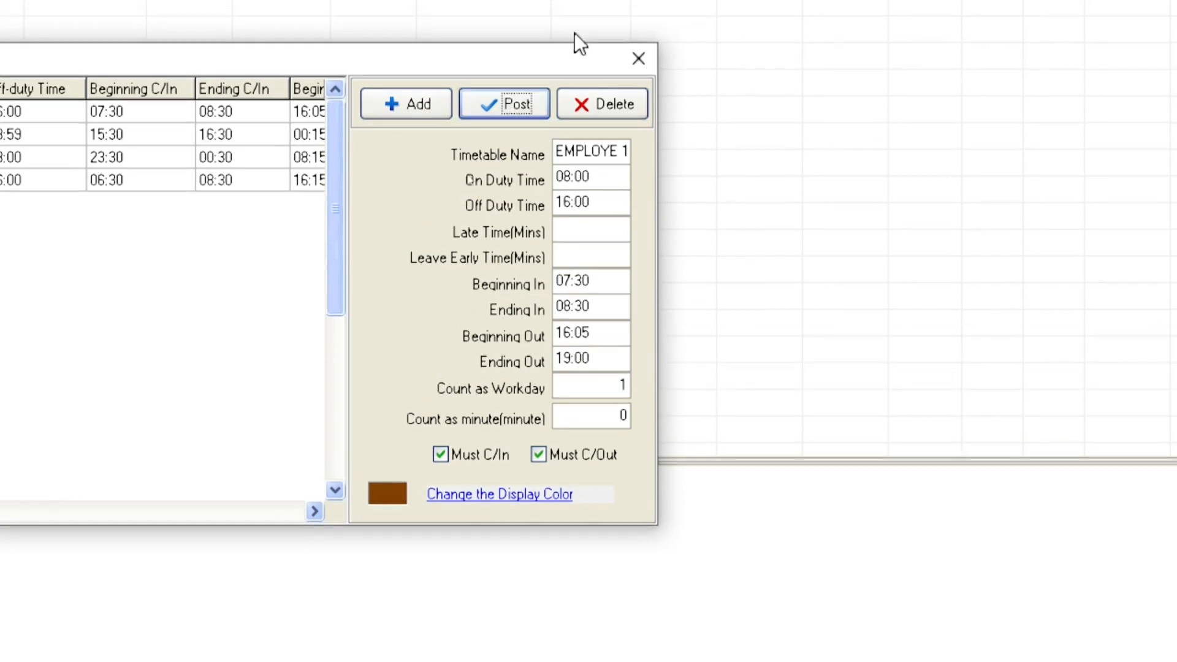
click(639, 60)
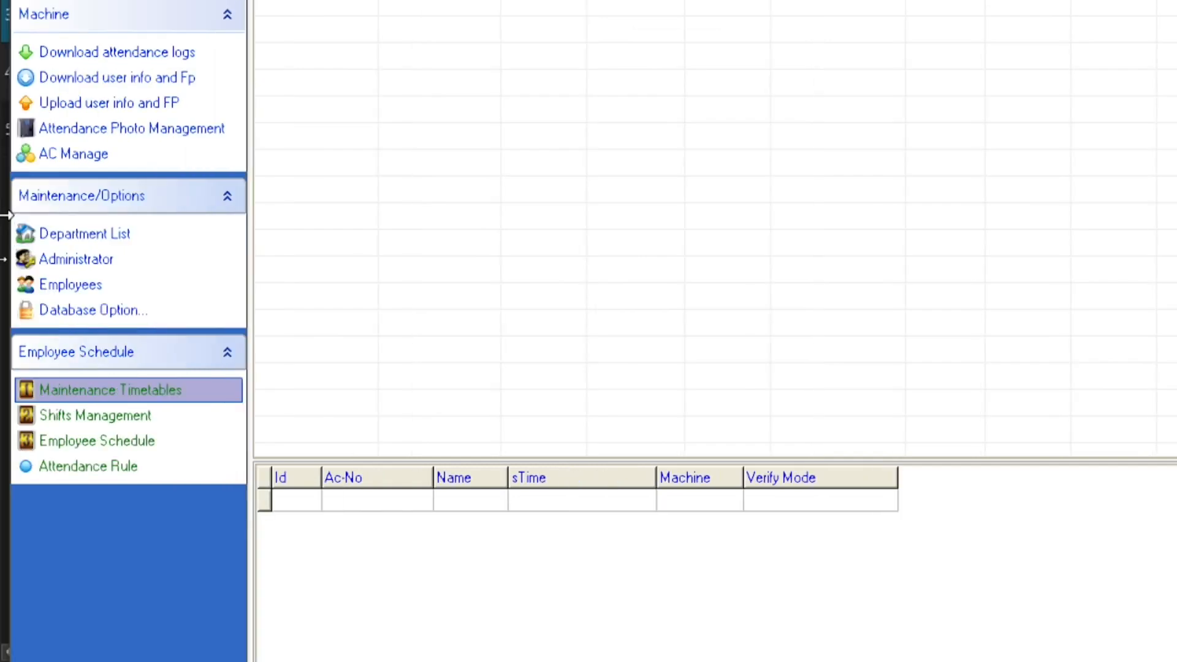
- Open the shift management and select the GROUPE 1 shift
click(137, 417)
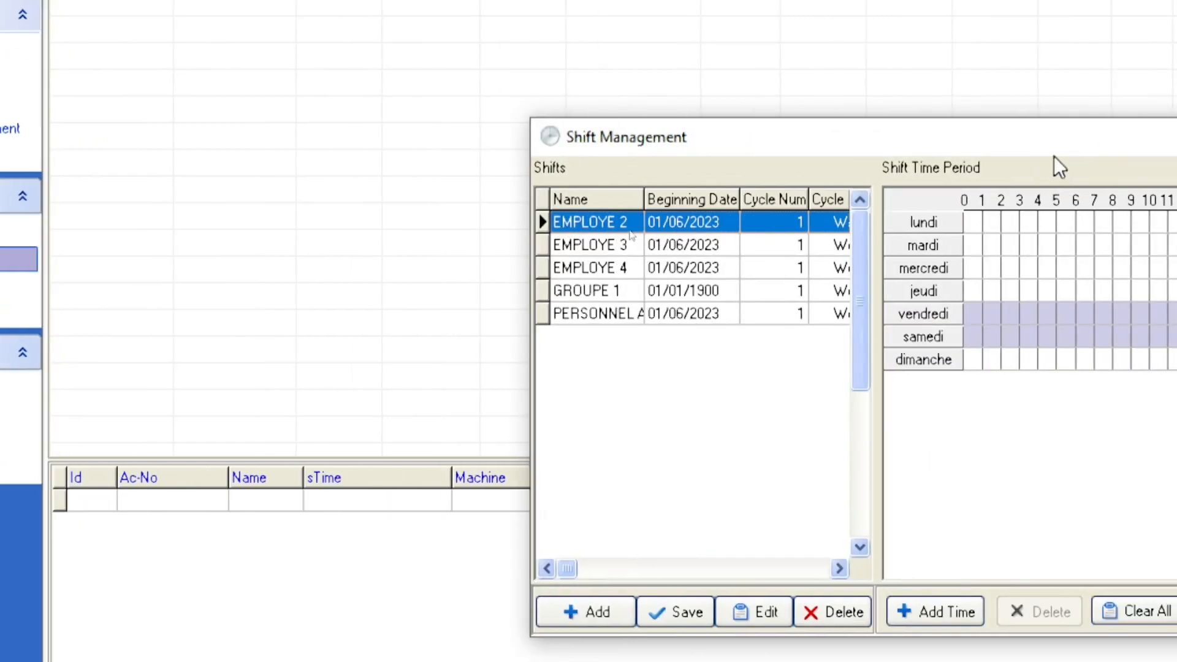
drag(1054, 157, 867, 148)
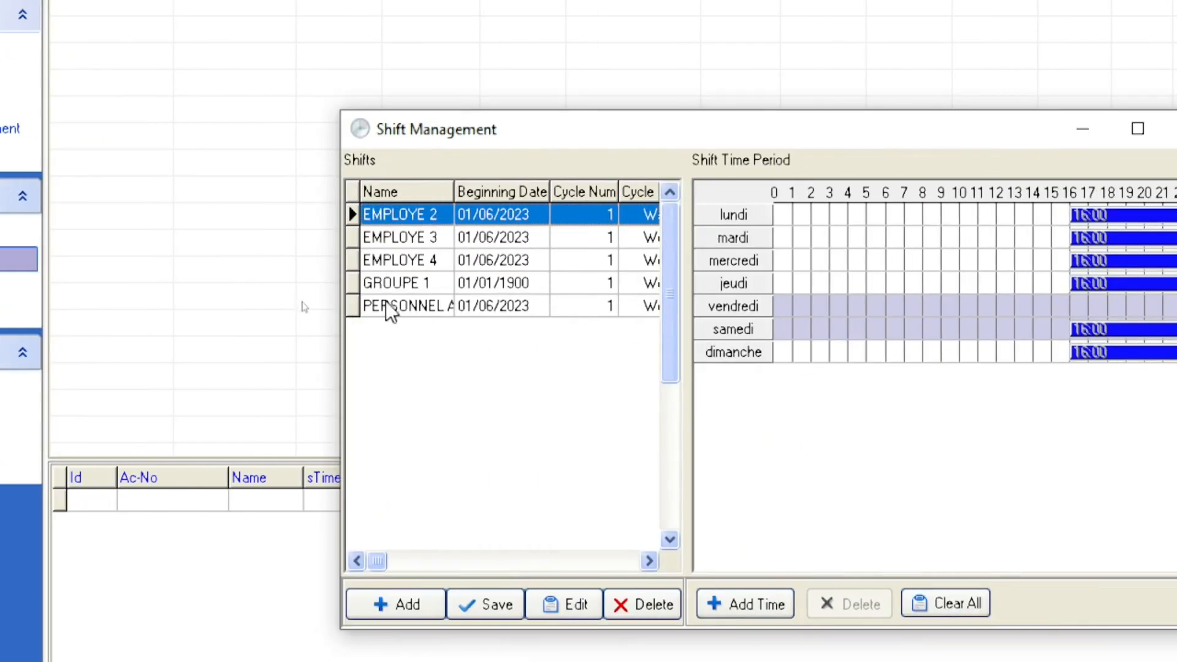
click(425, 281)
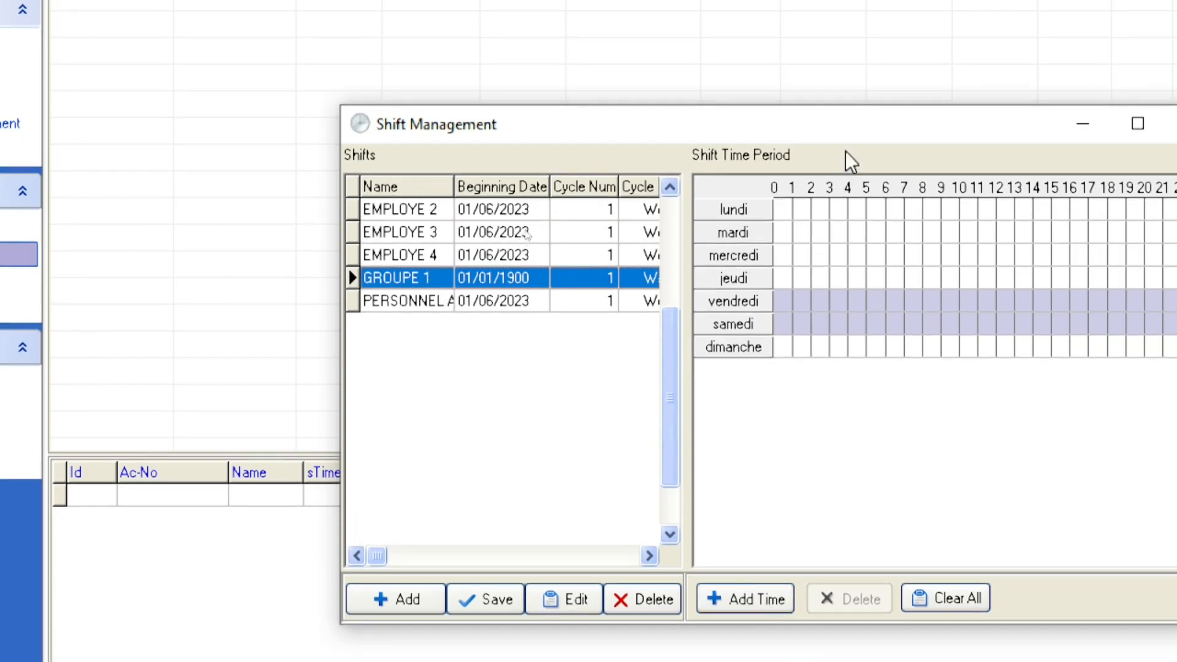
drag(856, 130, 613, 57)
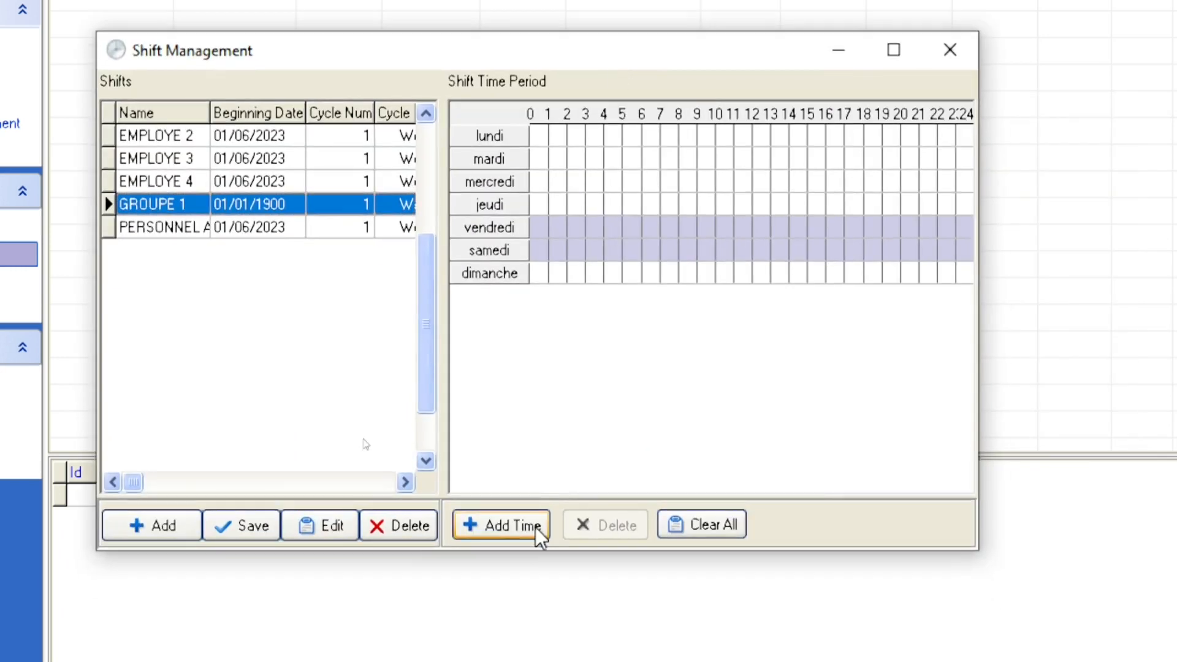
- Add the EMPLOYE 1 (08:00-16:00) period to GROUPE 1 for every day except vendredi and samedi, then save the shift and close the shift management
click(514, 536)
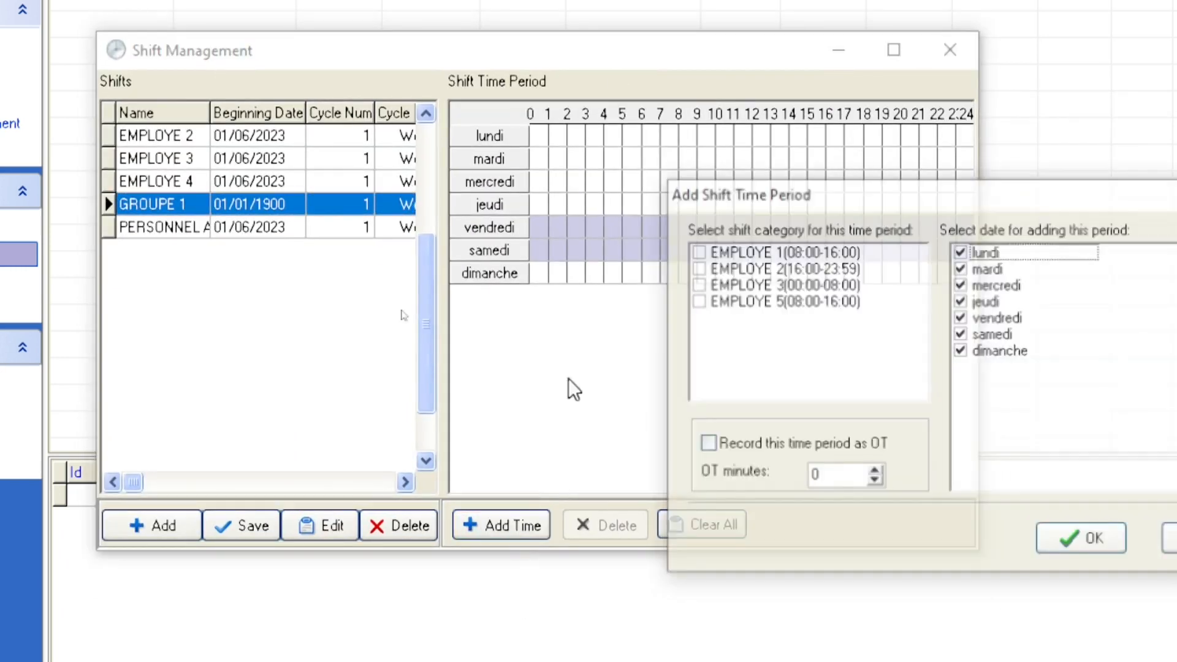
drag(922, 190, 640, 161)
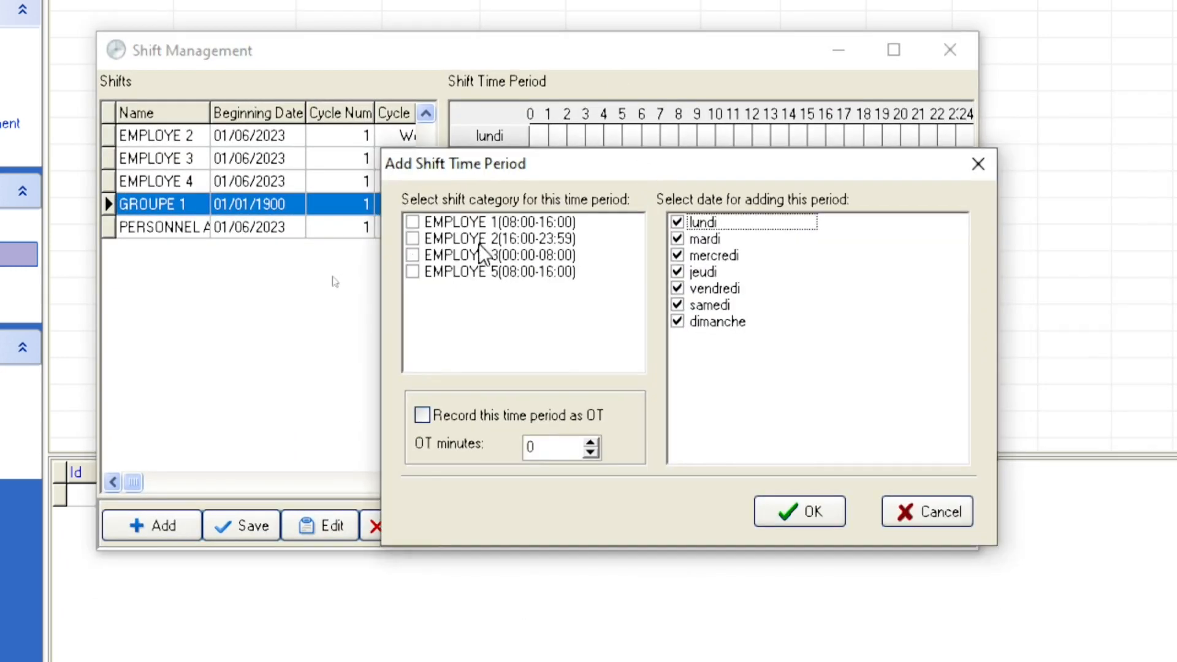
click(412, 222)
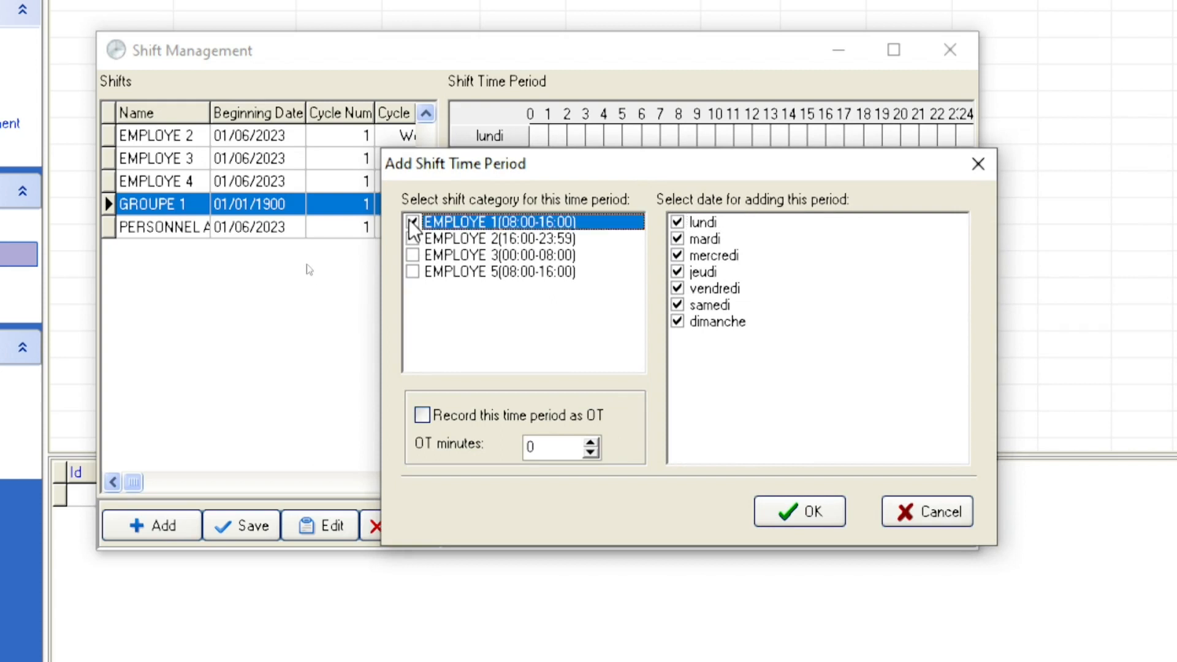
click(678, 287)
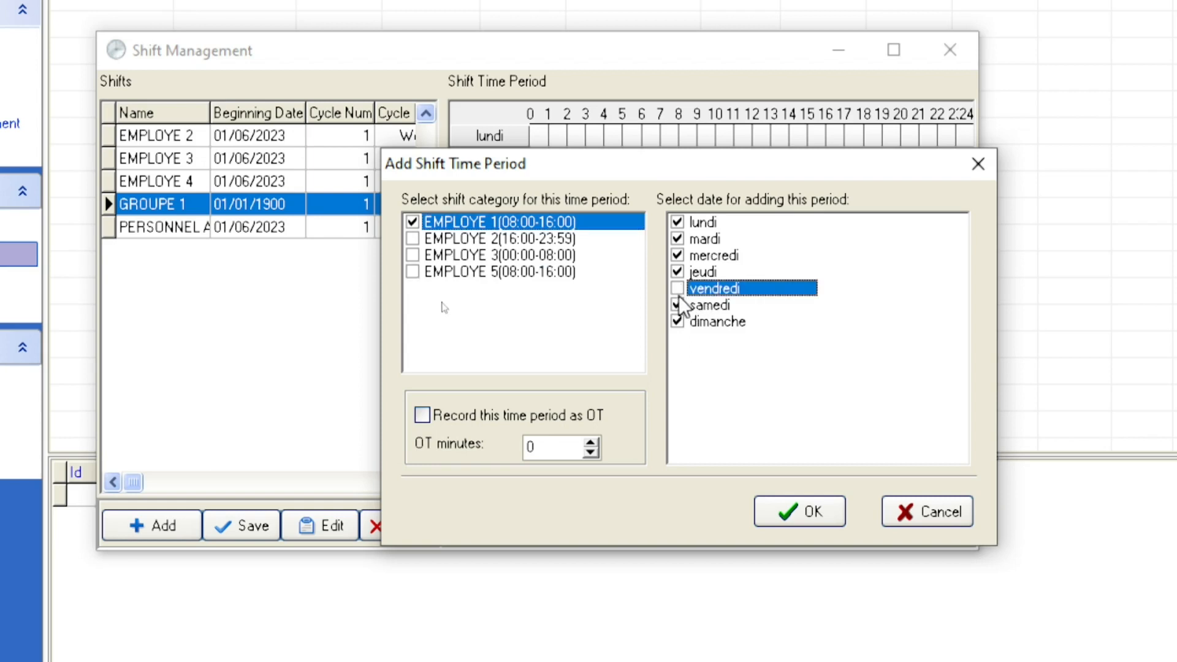
click(678, 305)
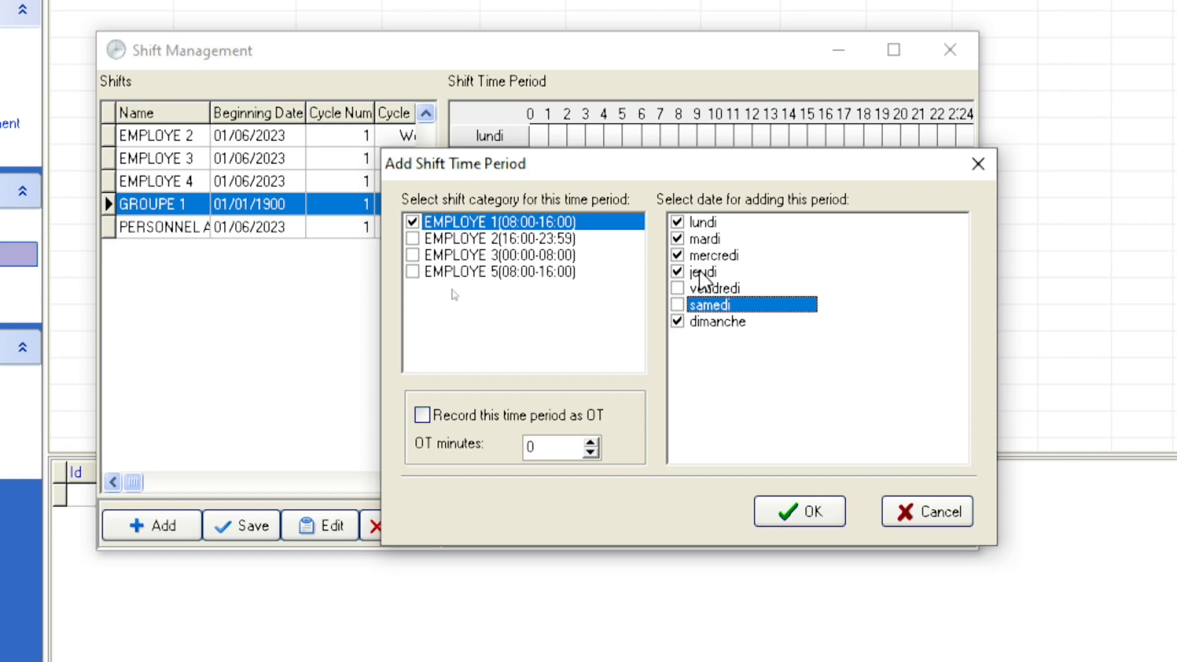
click(680, 305)
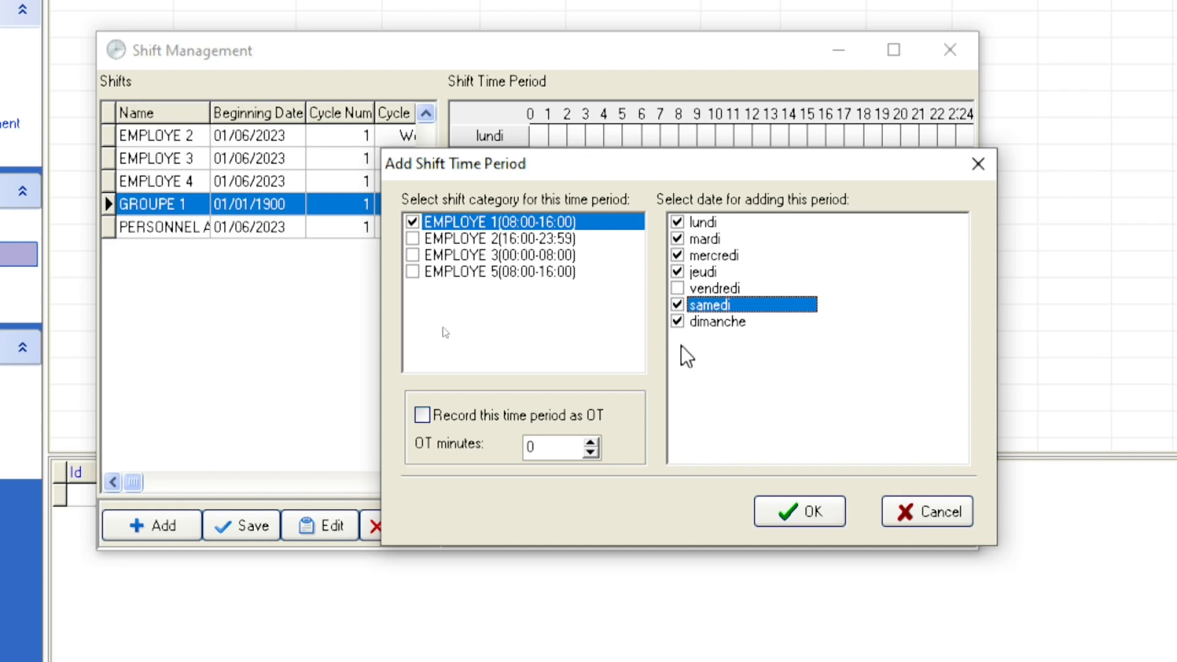
click(679, 305)
click(805, 515)
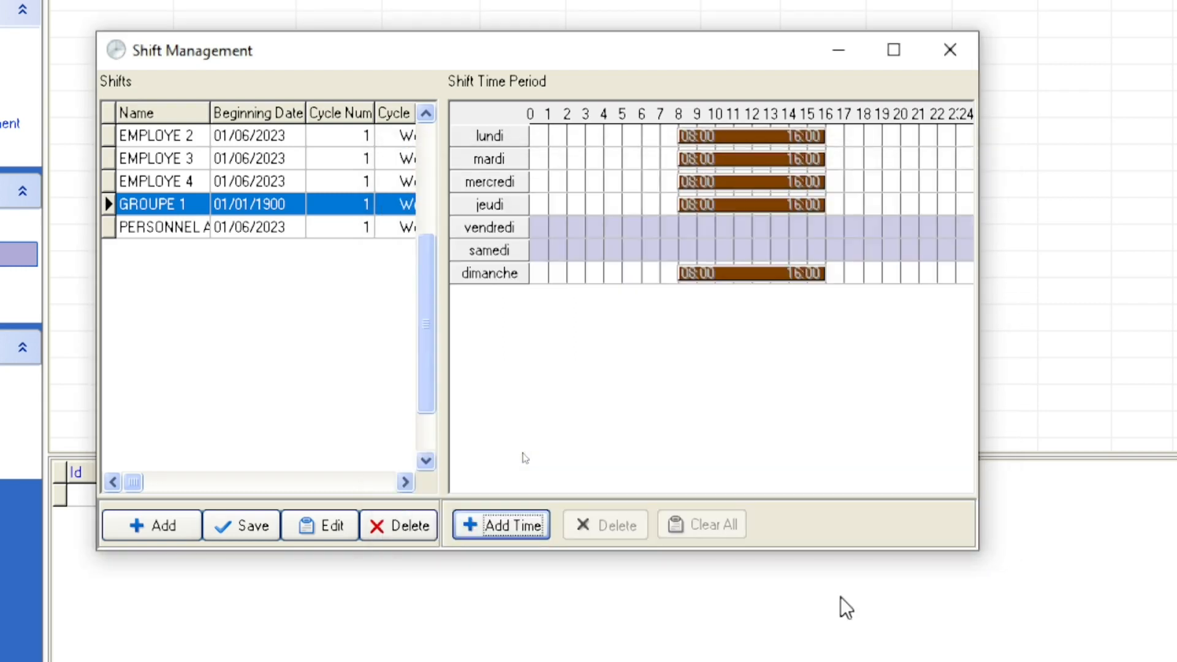
click(249, 529)
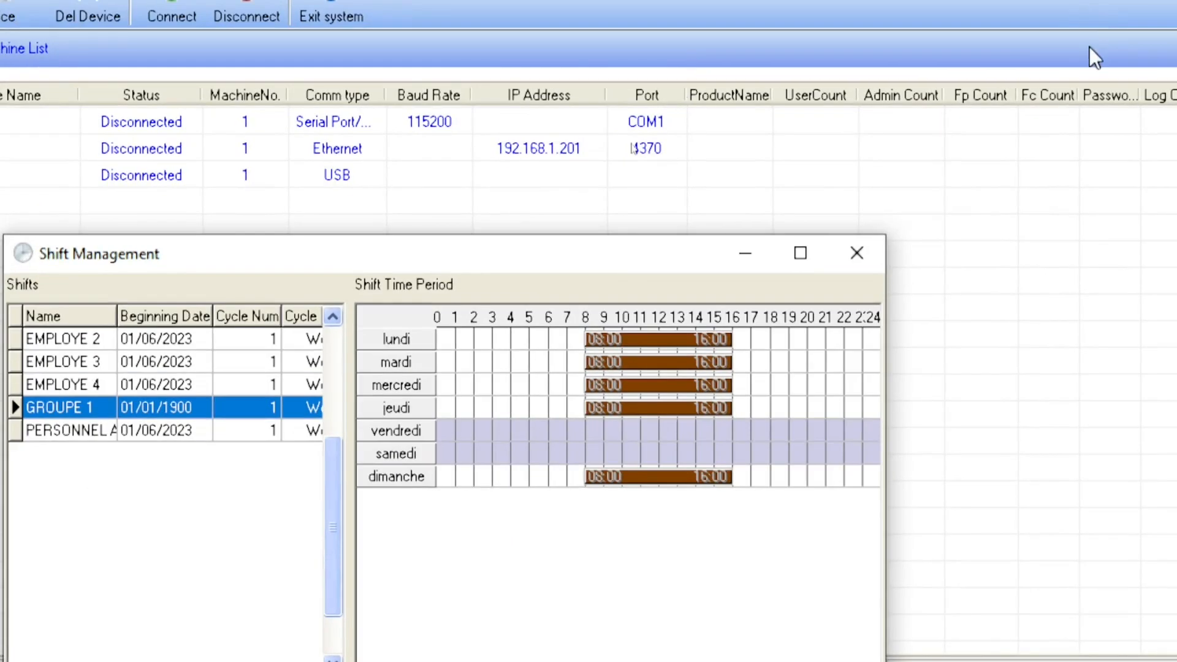
click(875, 250)
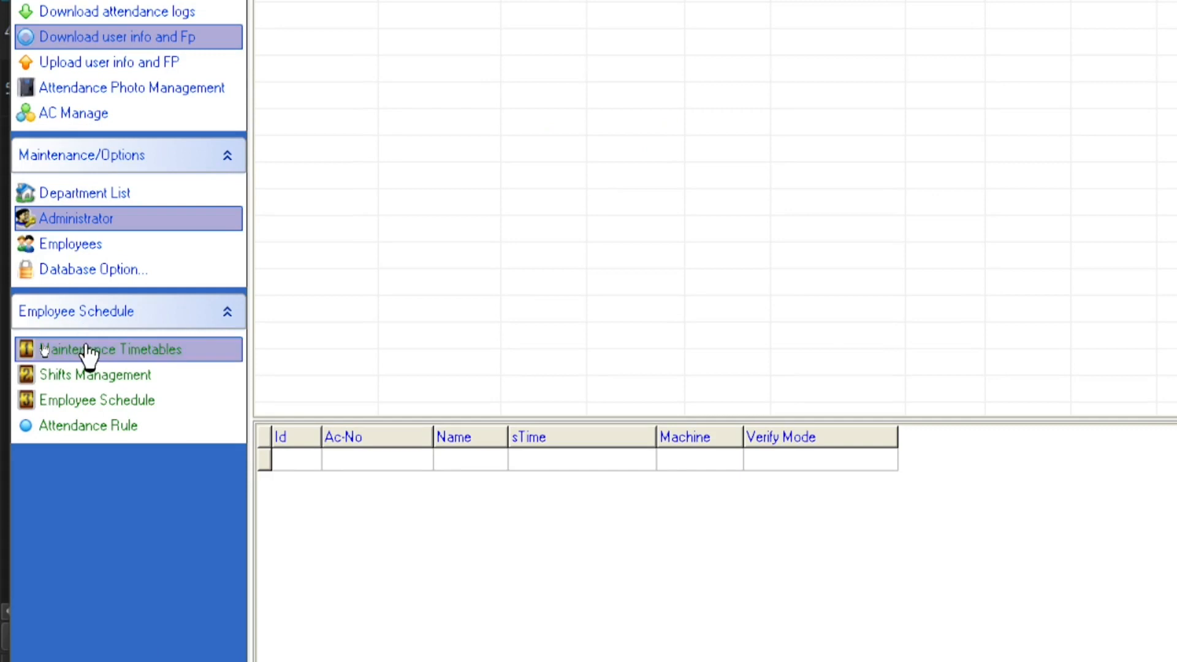
- Open the employee schedule and list the employees of the OUR COMPANY department
click(93, 405)
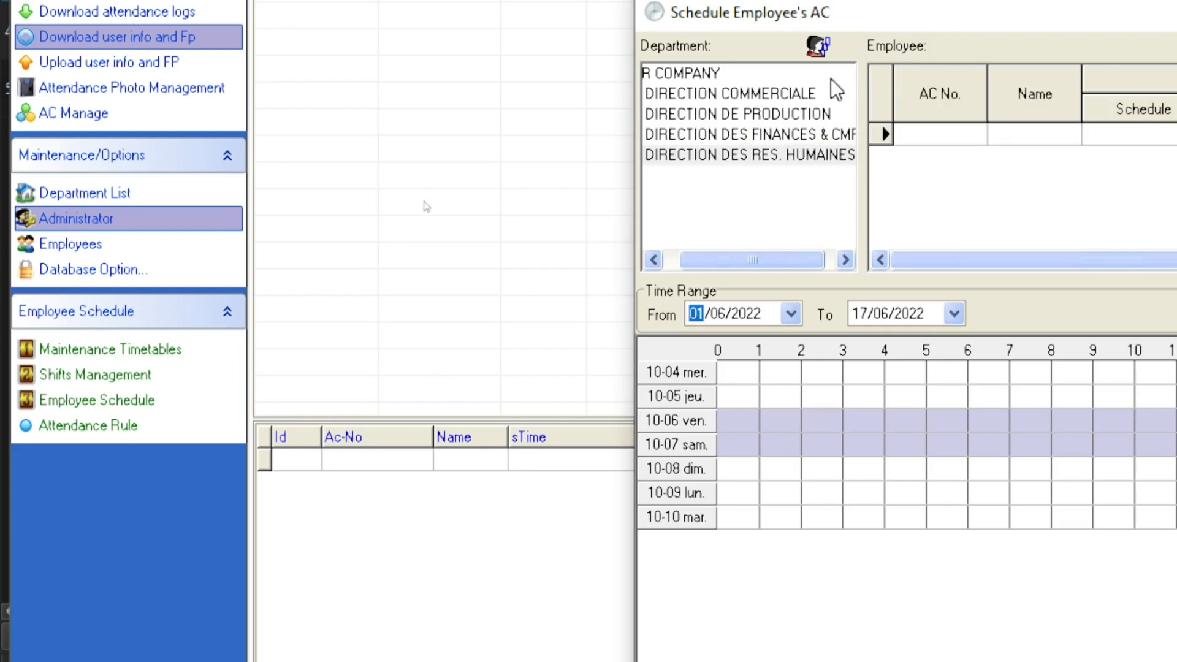
drag(936, 20, 472, 43)
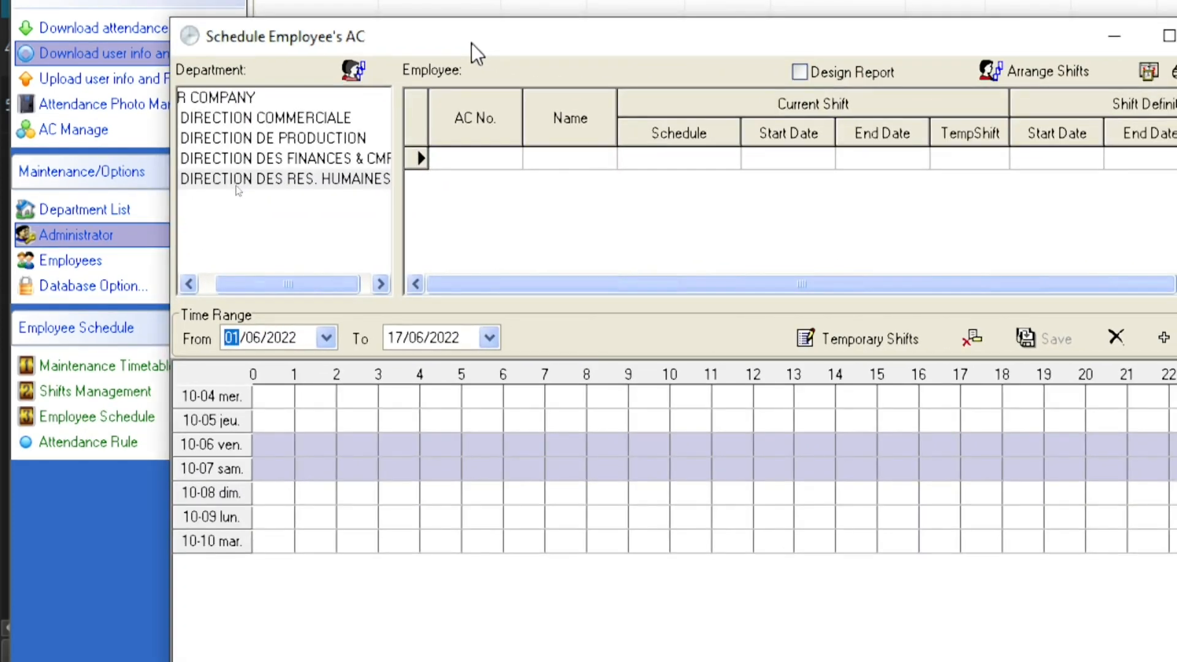
click(251, 95)
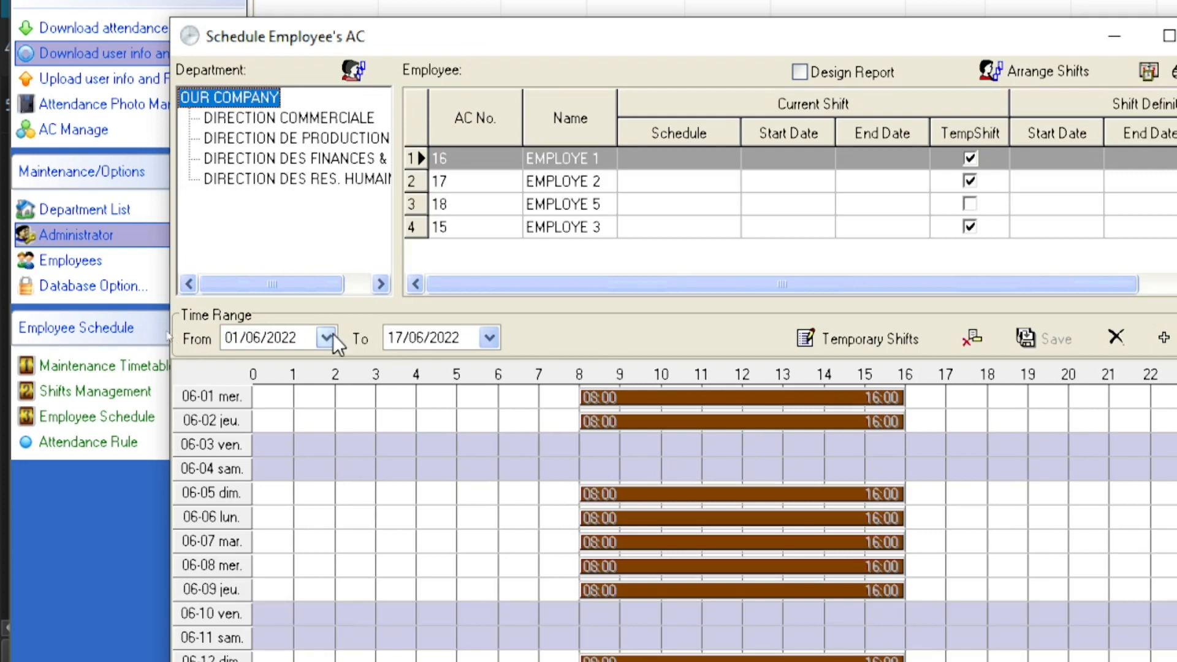
- Set the schedule's time range from 01/07/2022 to 31/07/2022
mouse_move(607, 390)
click(325, 338)
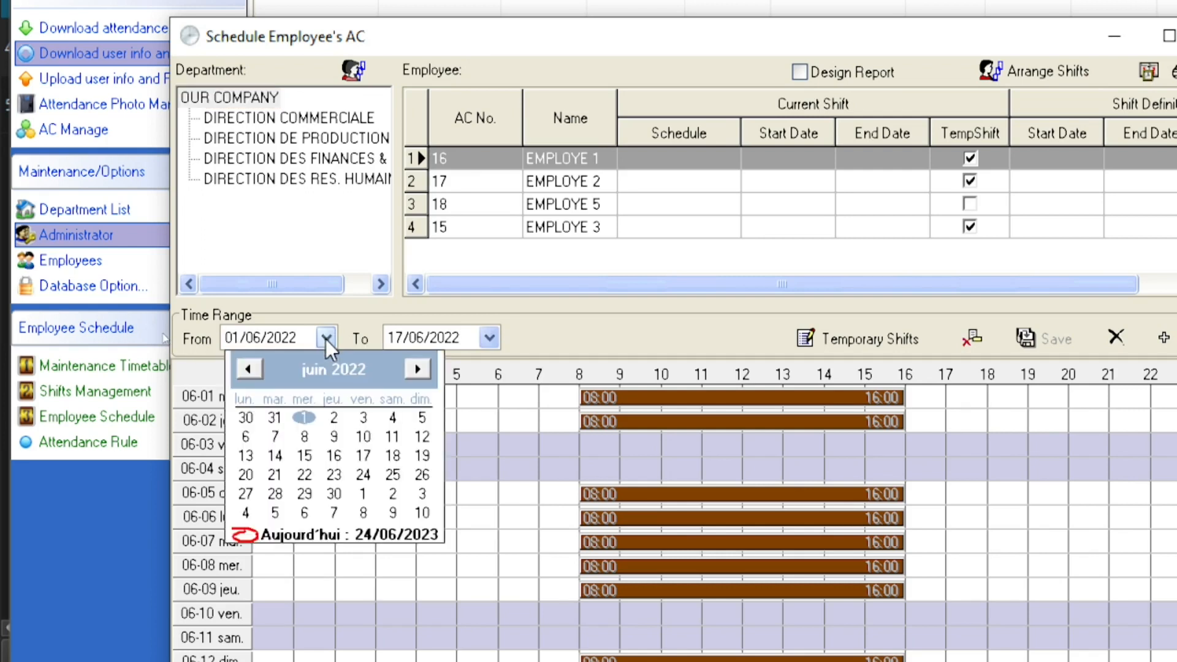
click(419, 369)
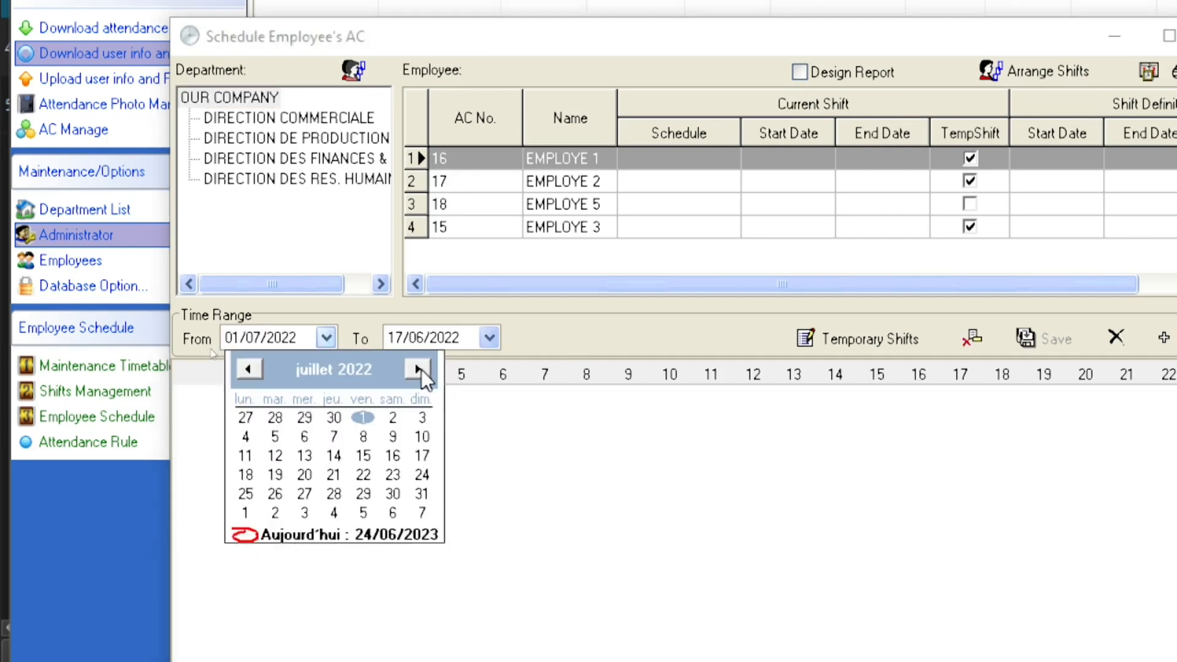
click(367, 417)
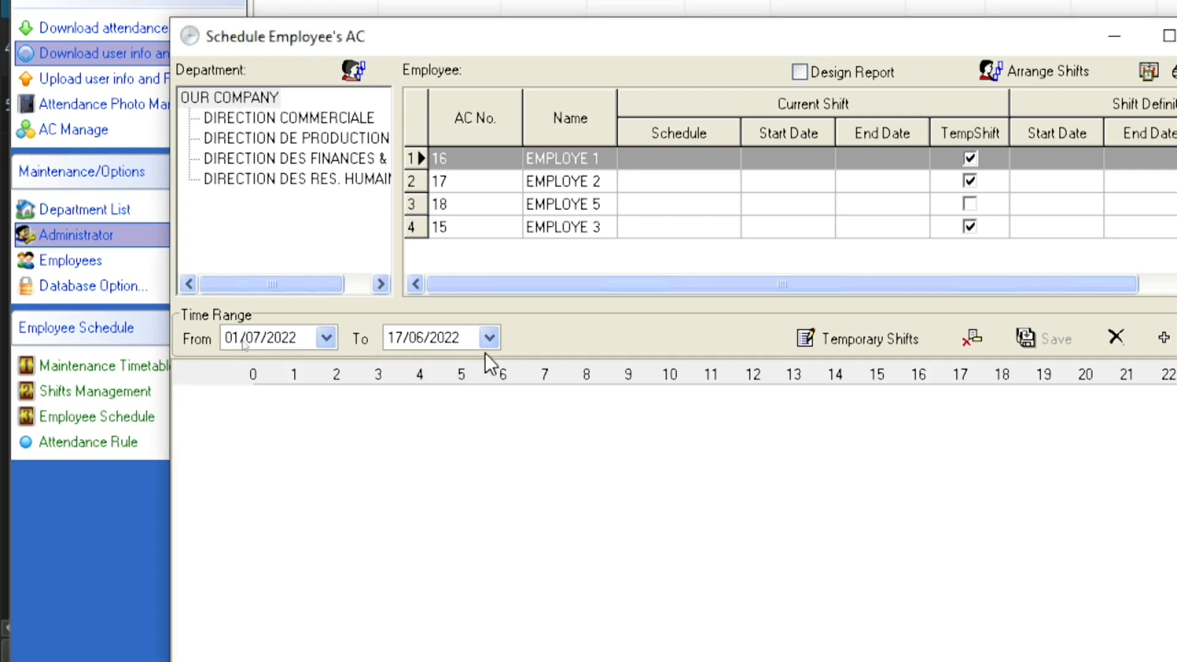
click(491, 338)
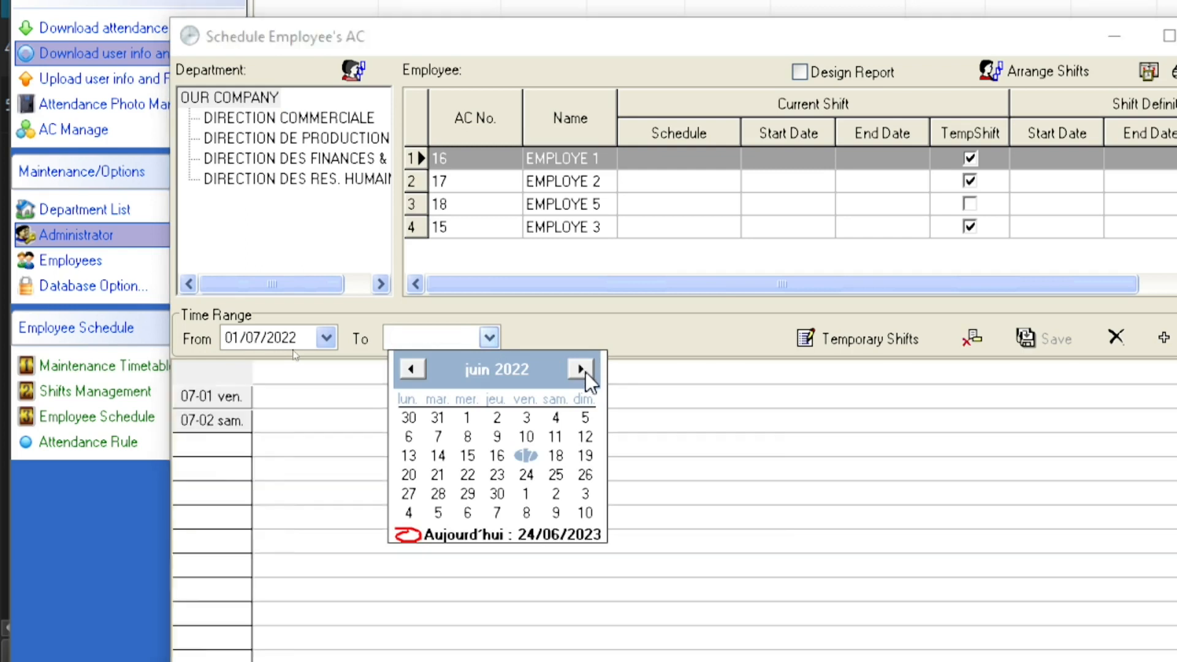
click(585, 371)
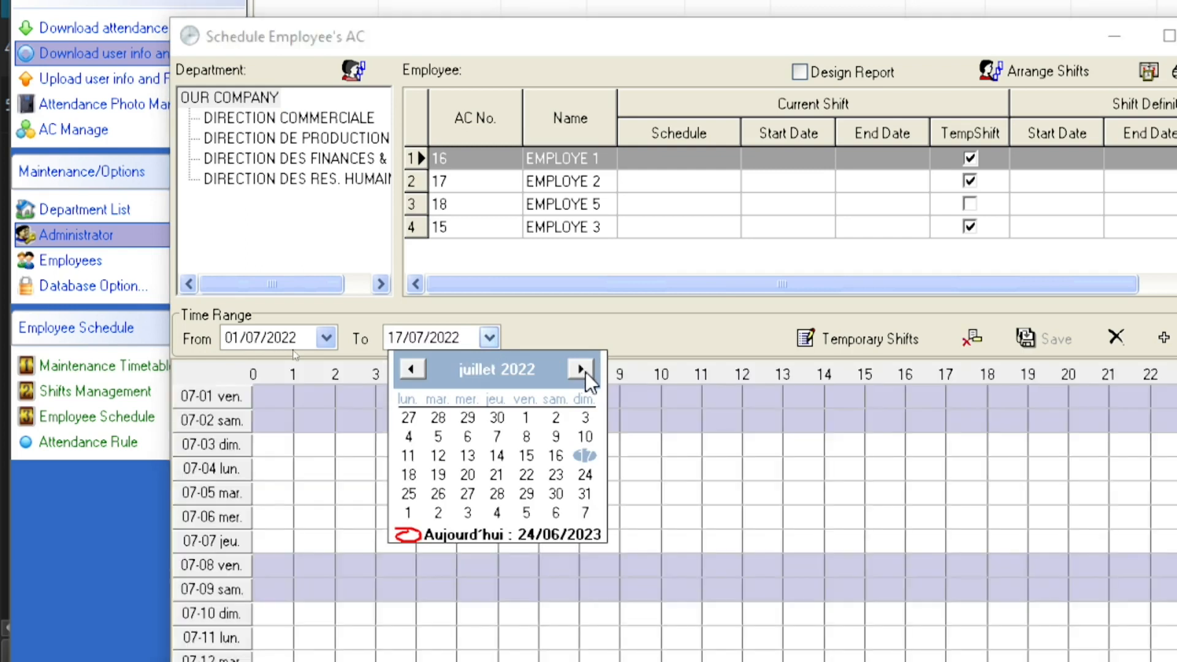
click(585, 494)
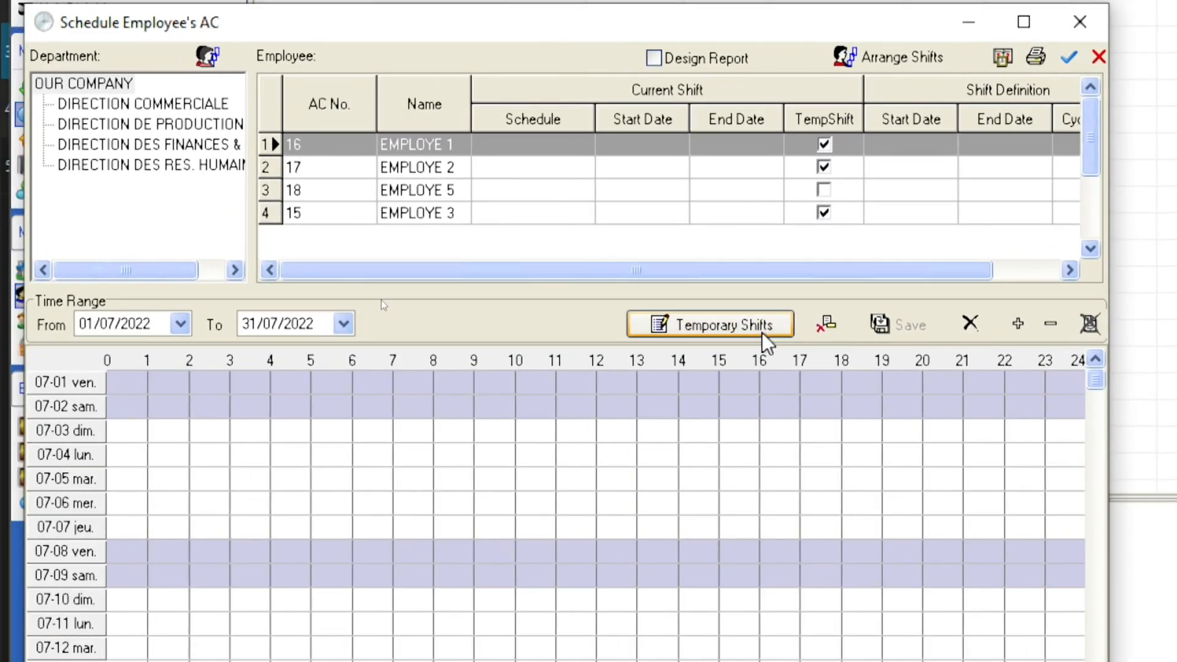
- Start arranging temporary shifts for EMPLOYE 1 over the set range and choose EMPLOYE 1 (08:00-16:00) as the time period to add
click(759, 322)
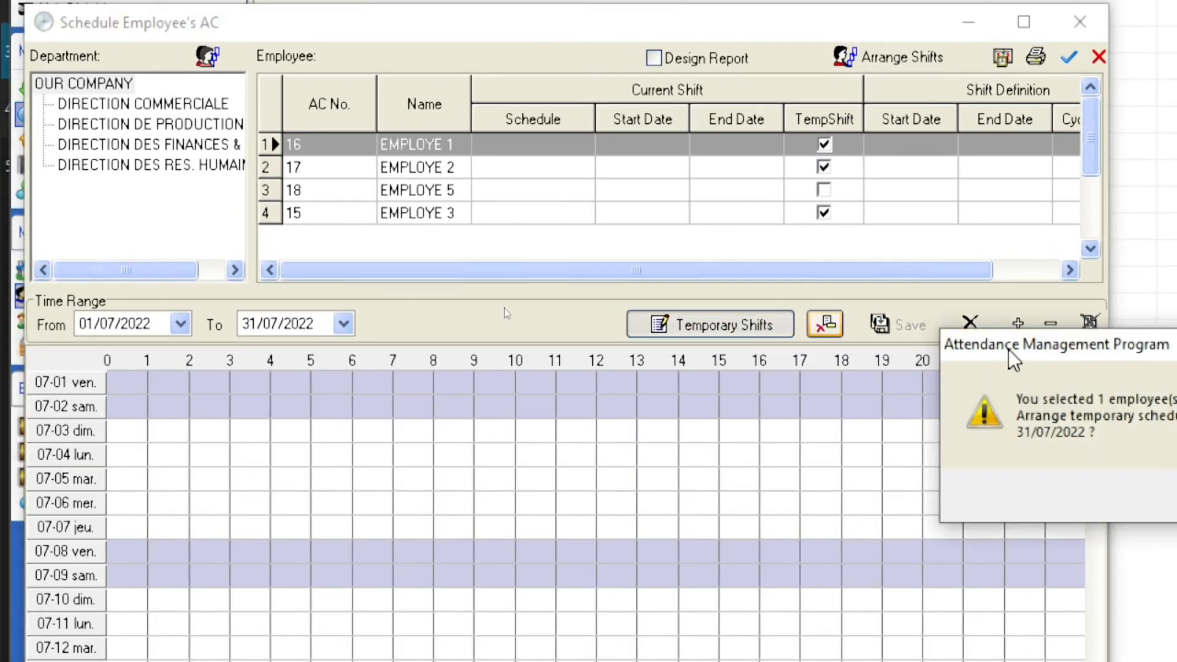
drag(1009, 349, 698, 358)
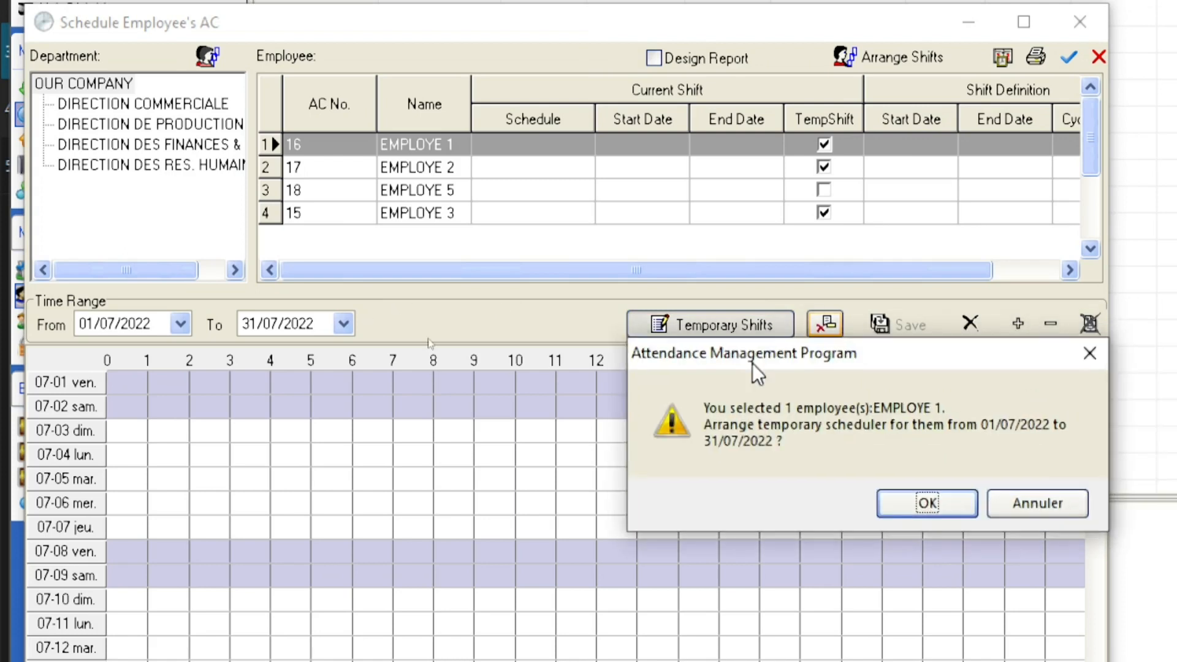
click(951, 510)
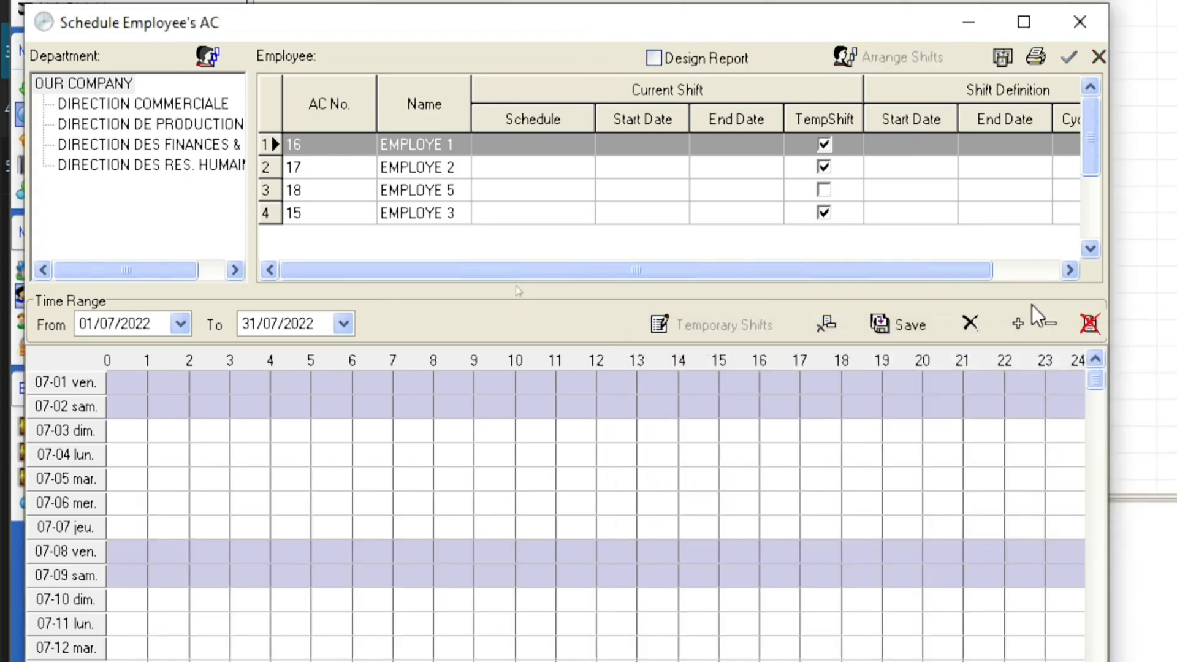
click(1019, 323)
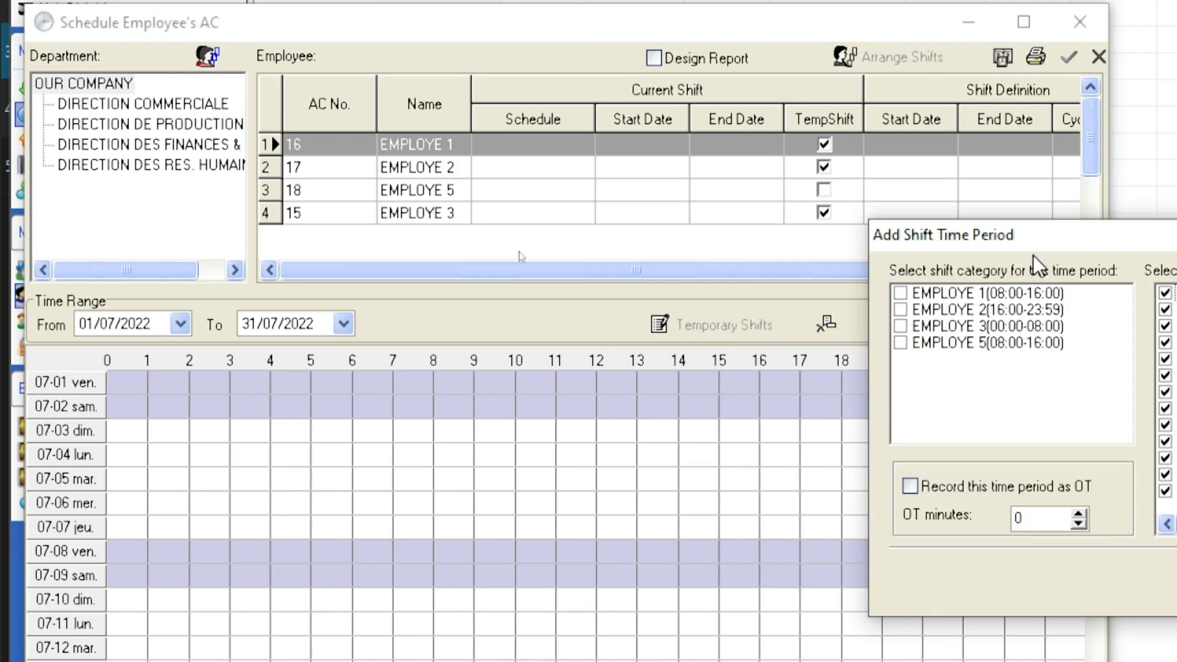
drag(1042, 229, 378, 119)
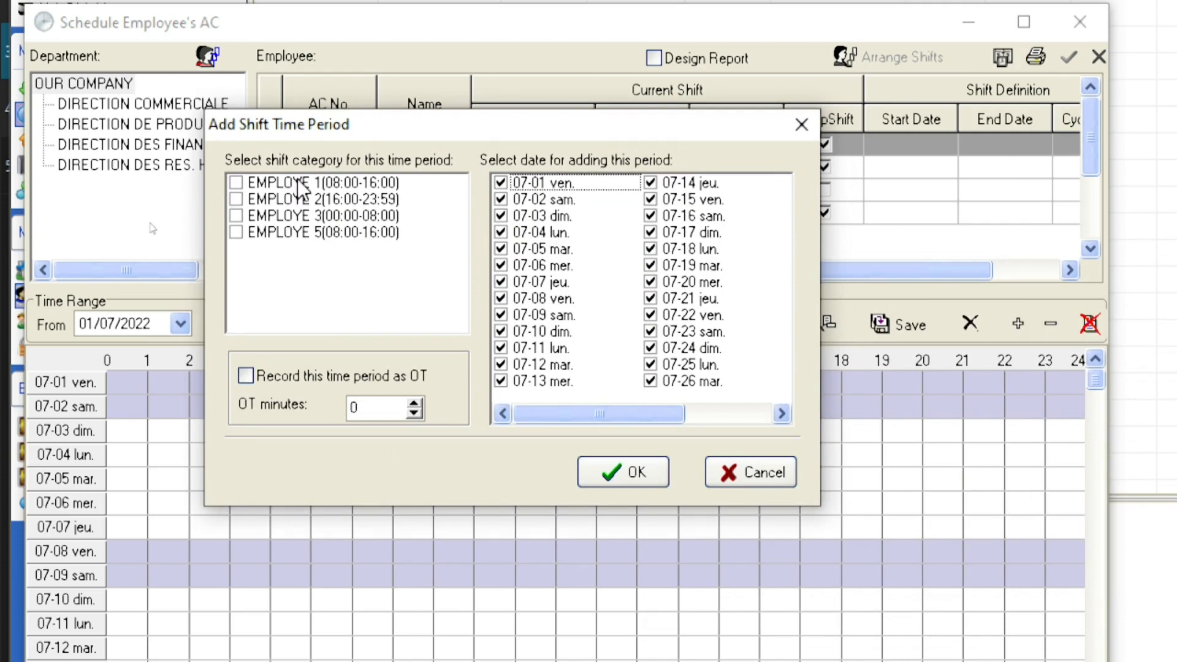
click(237, 184)
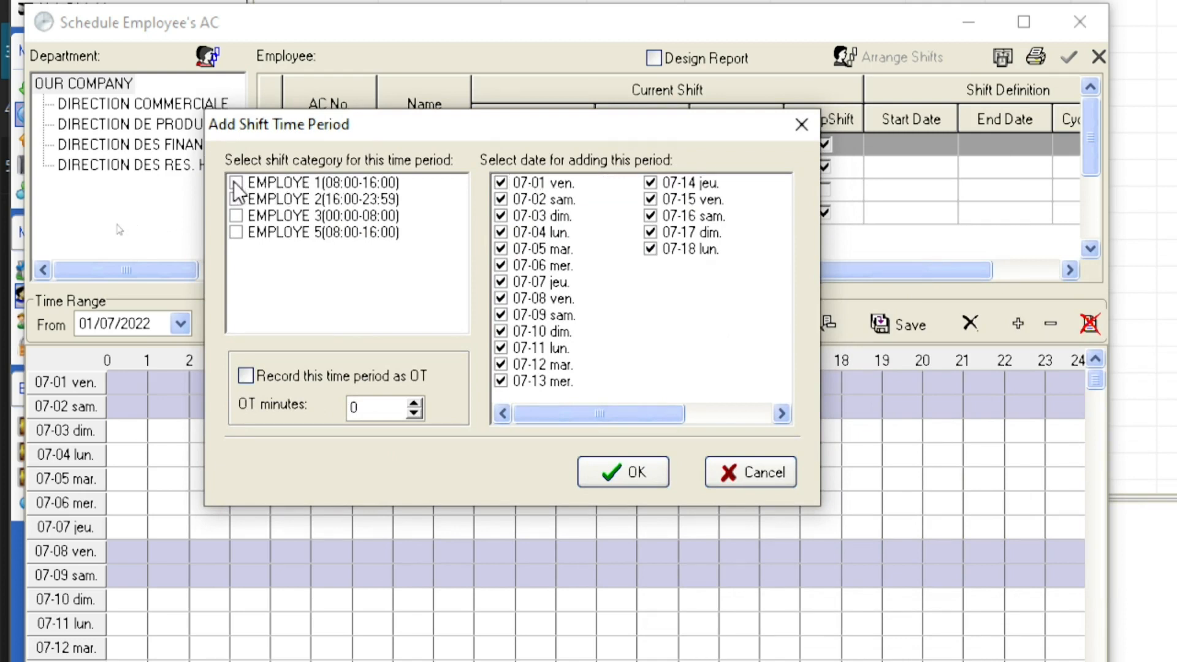
click(236, 184)
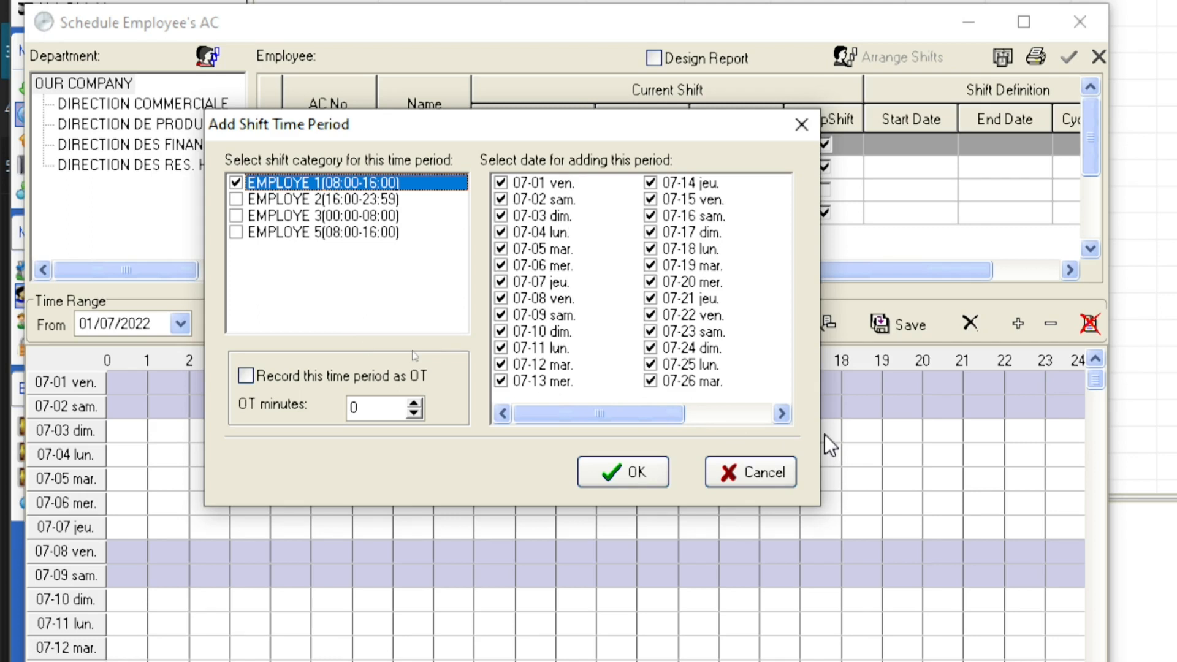
- Exclude 07-01, 07-02, 07-08, 07-09, 07-15, 07-16, 07-22 and 07-23 from the dates for adding the EMPLOYE 1 period
click(501, 183)
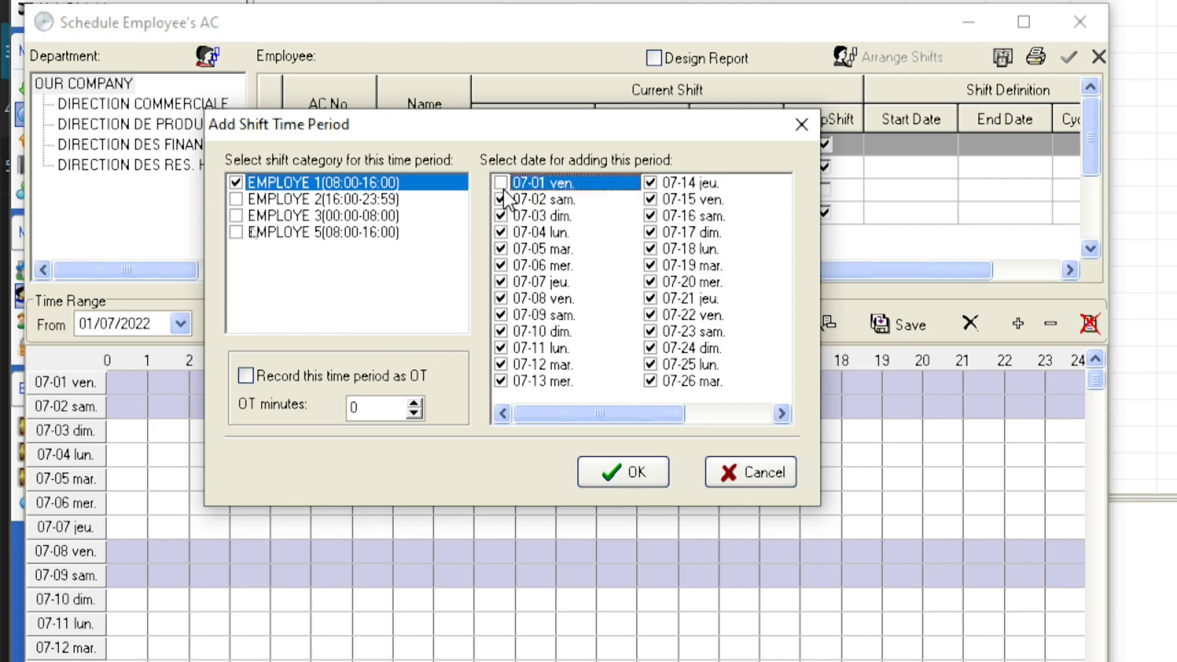
click(501, 199)
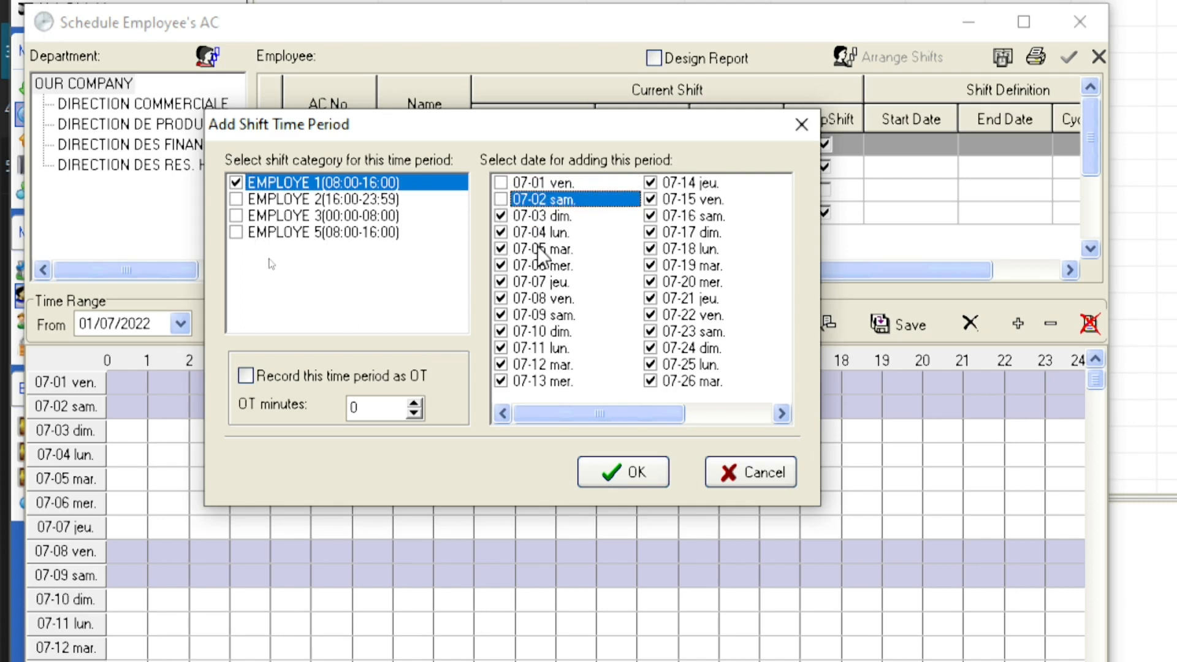
click(502, 299)
click(502, 315)
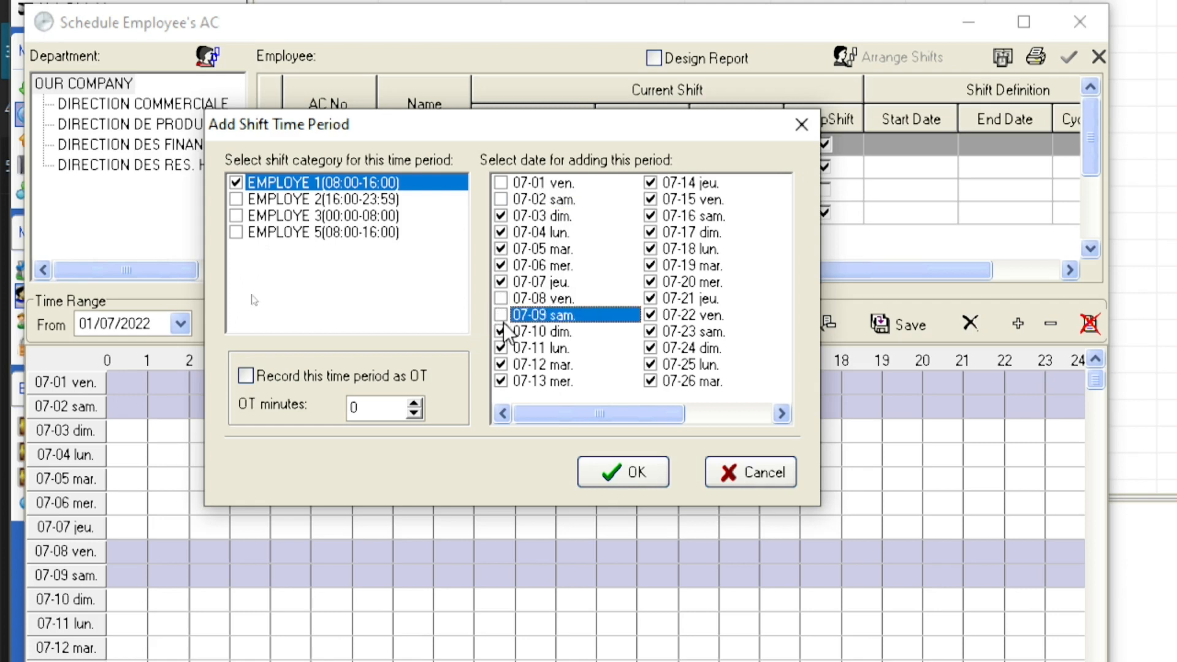
click(649, 199)
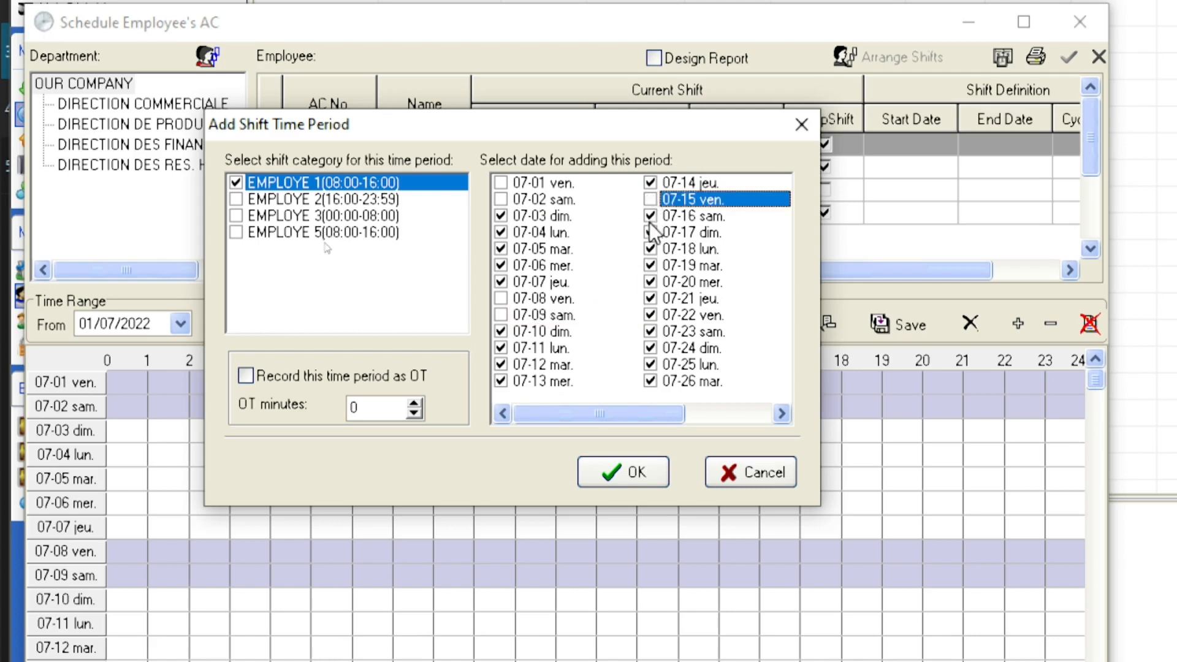
click(651, 218)
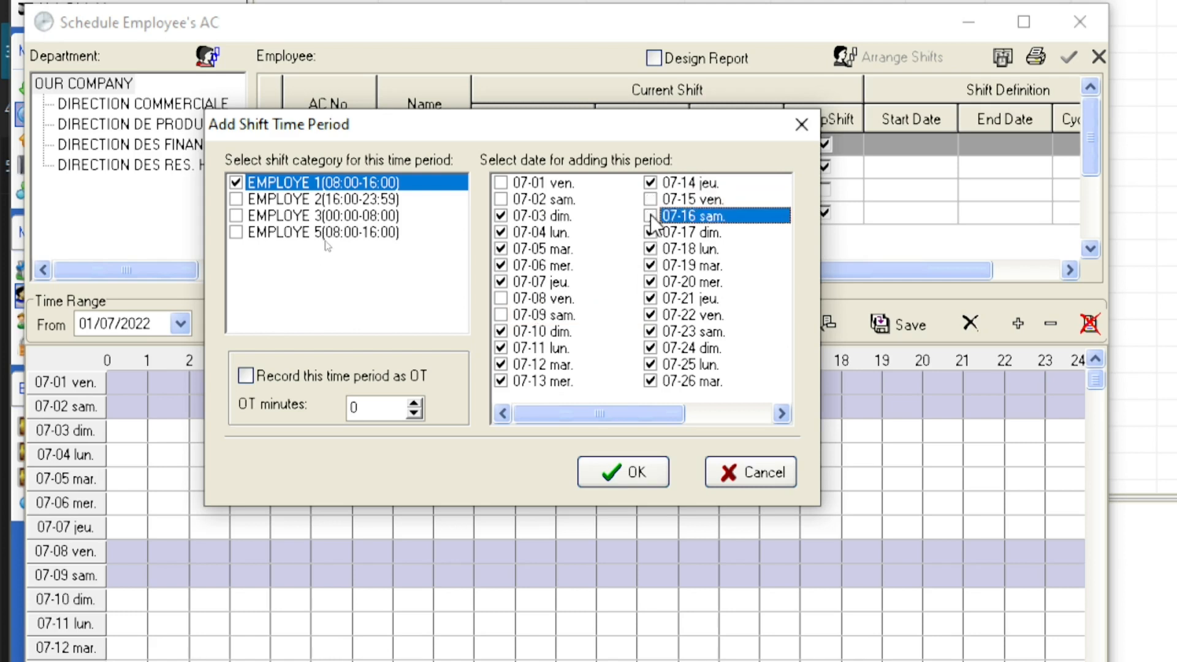
click(652, 315)
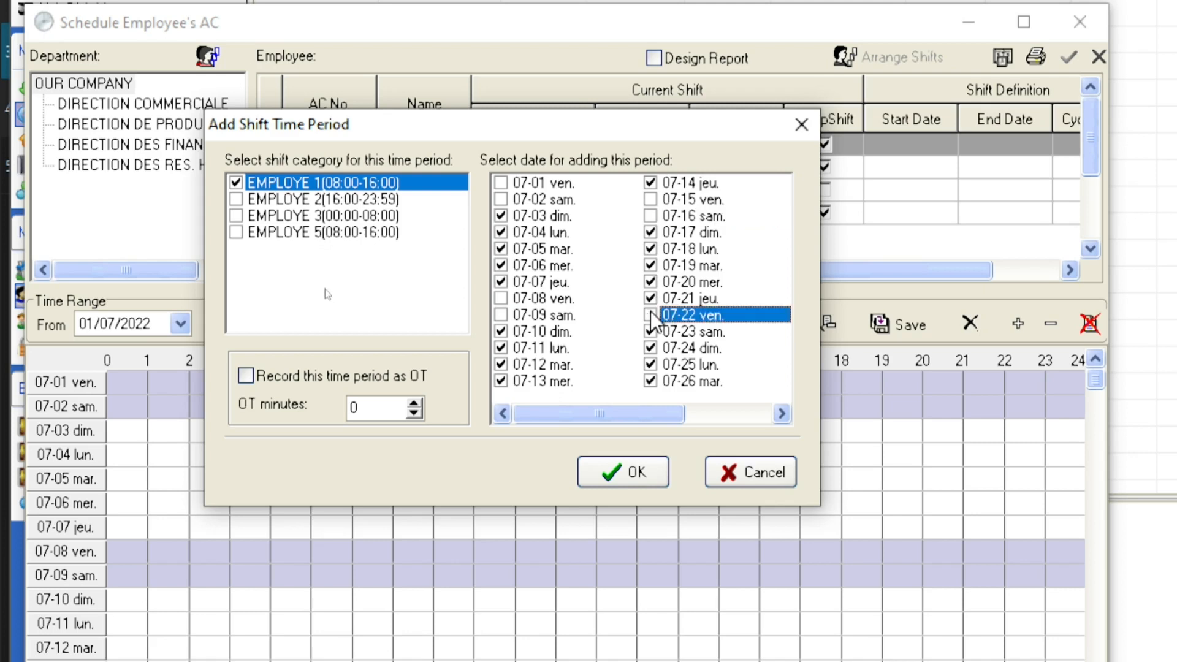
click(650, 331)
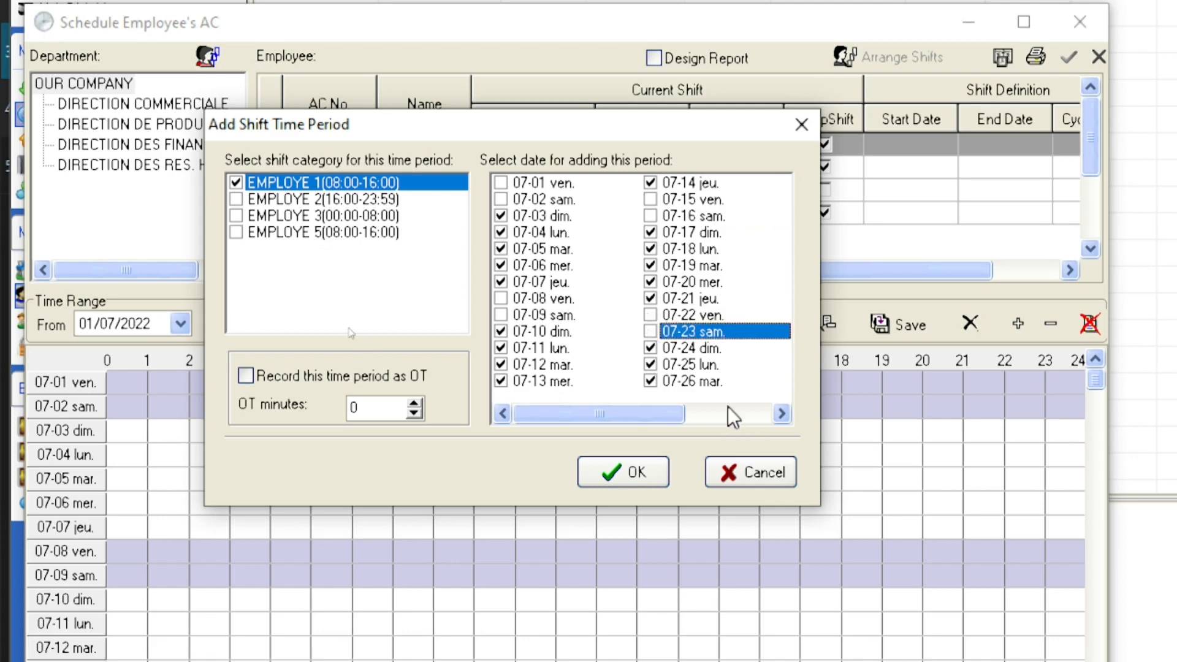
- Exclude 07-29 and 07-30 as well, add the period to the remaining dates, and save EMPLOYE 1's temporary schedule
click(782, 415)
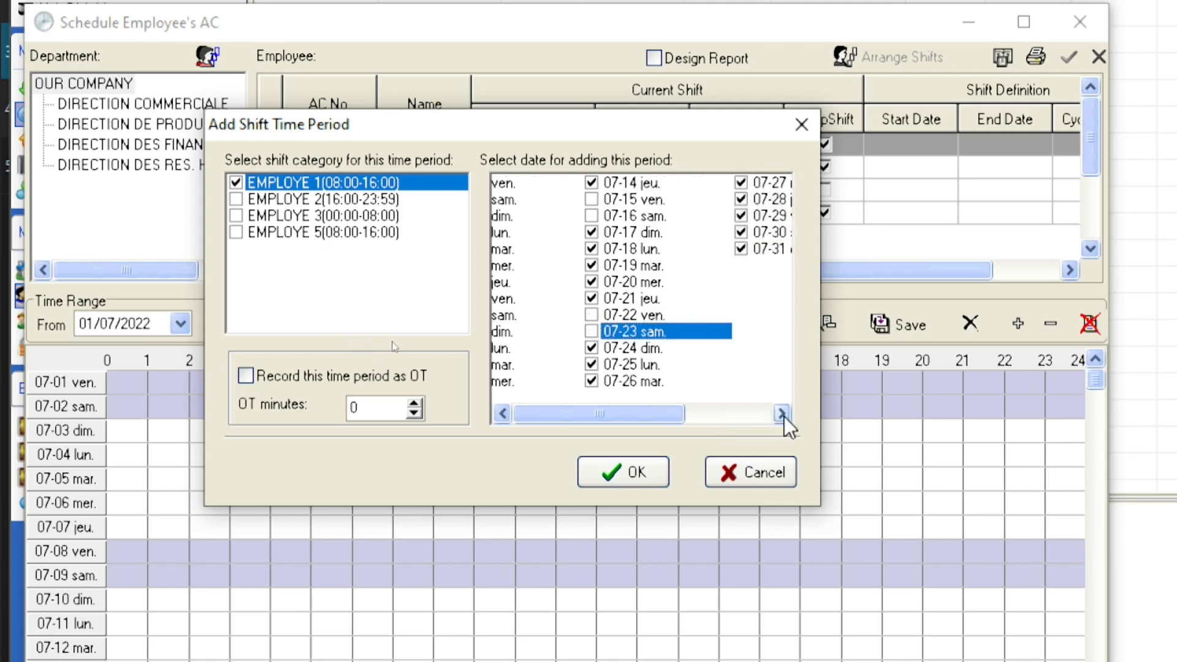
click(782, 414)
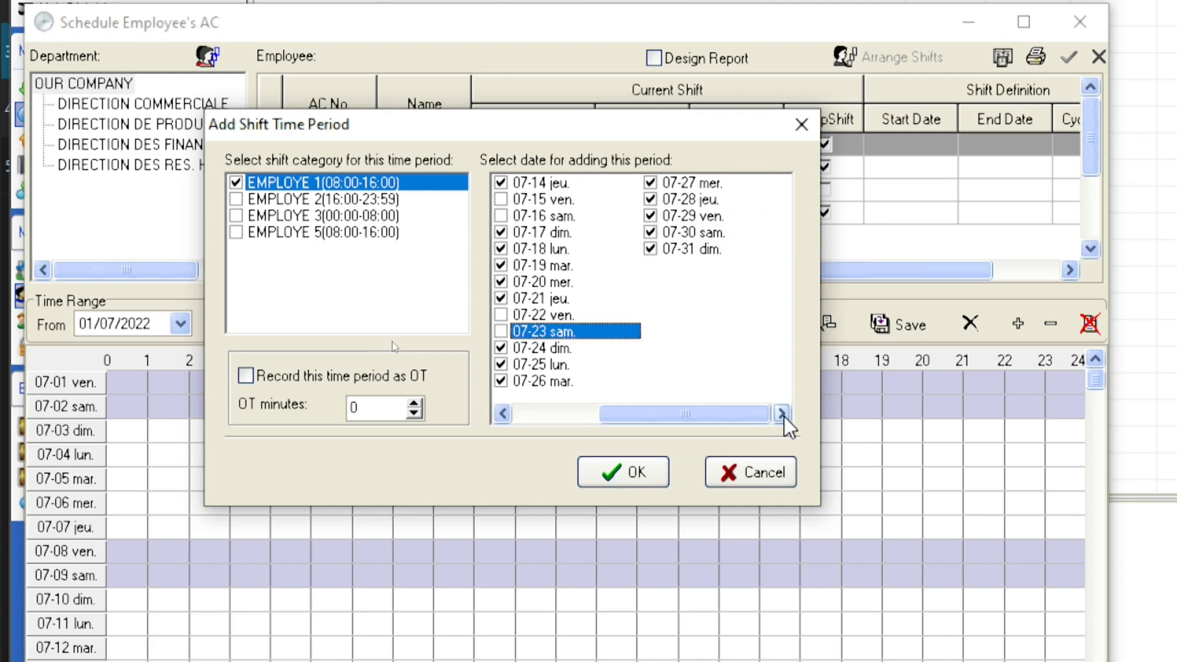
click(650, 218)
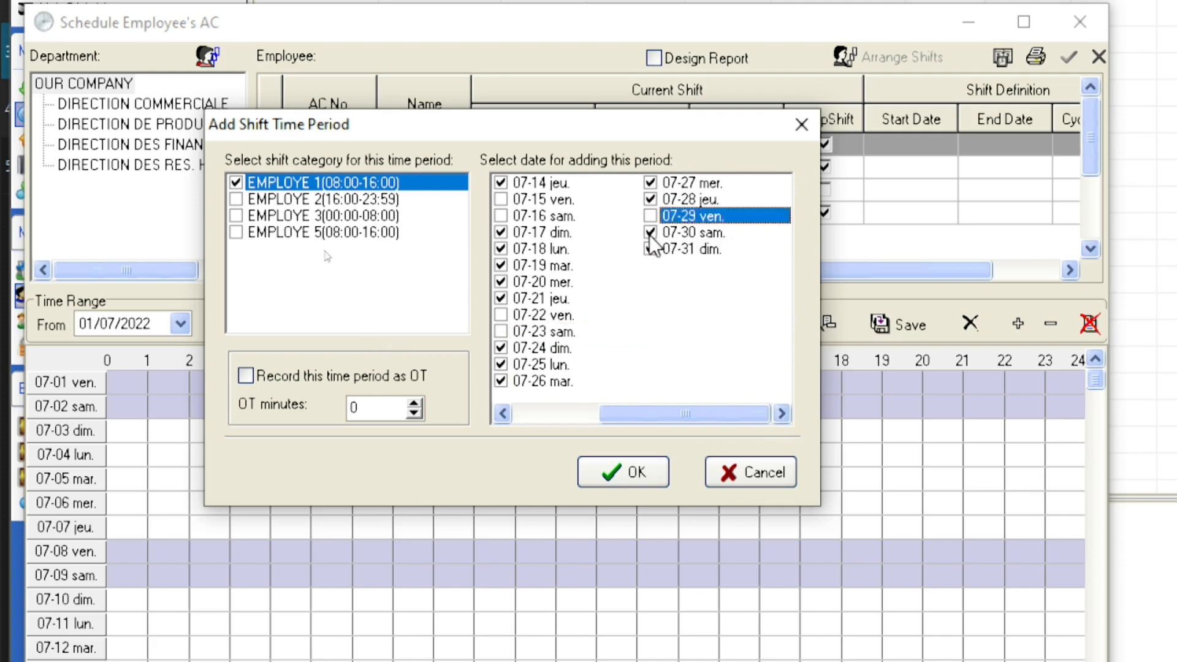
click(650, 233)
click(649, 477)
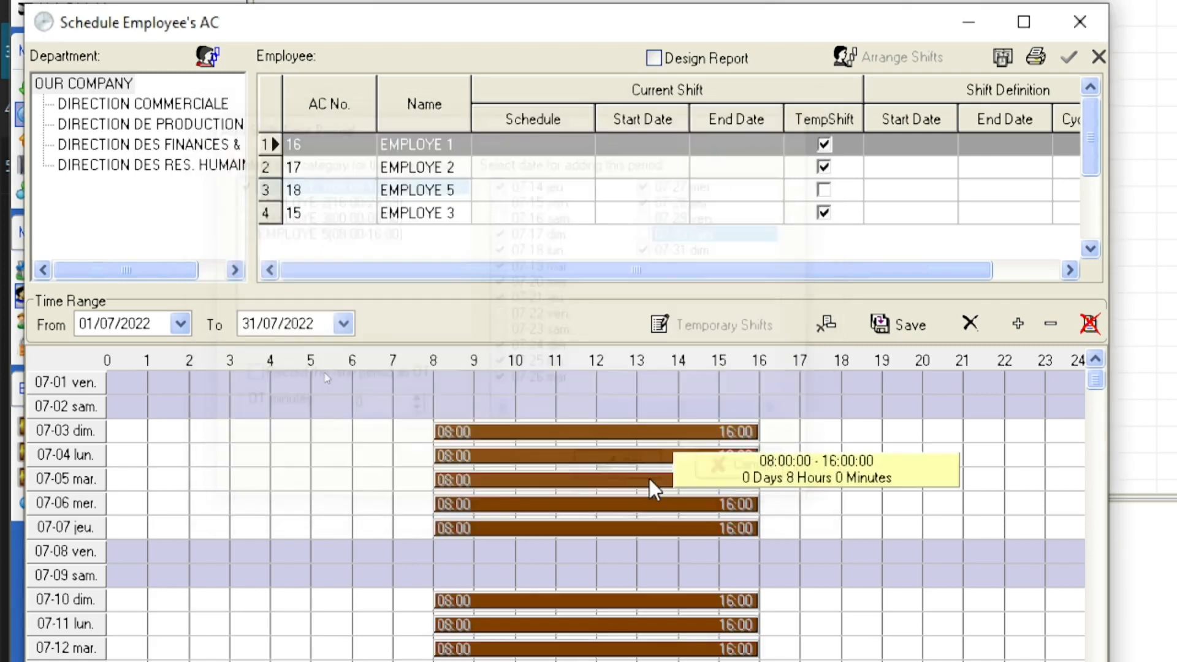
click(907, 324)
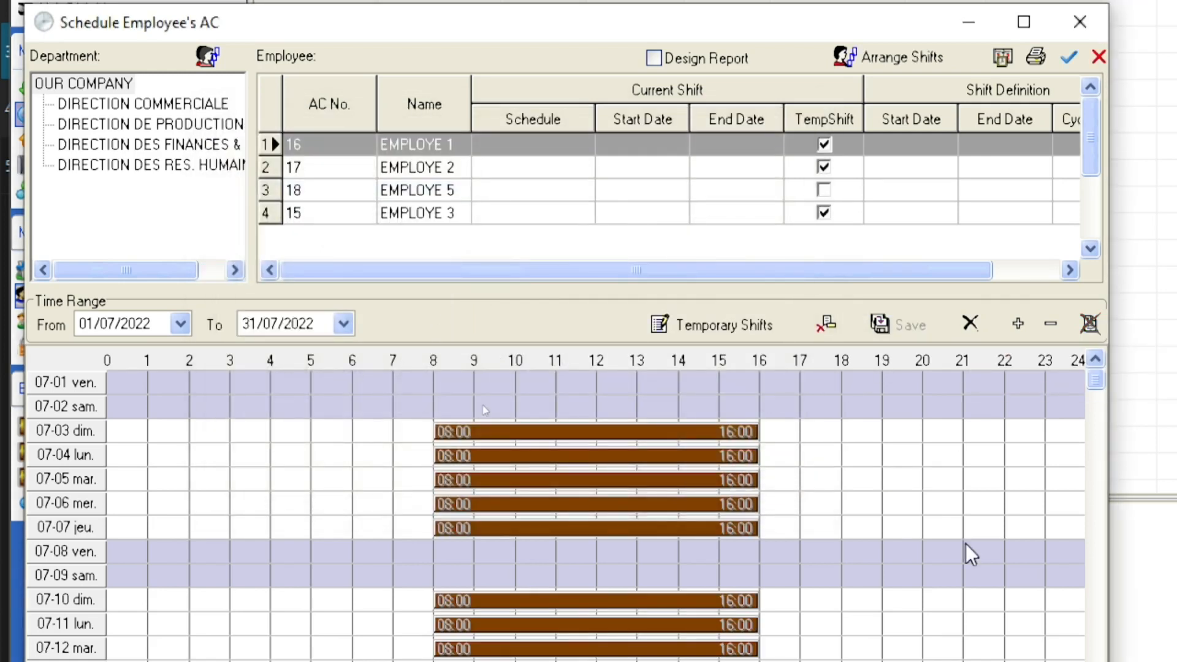
- Review EMPLOYE 1's daily shifts across the whole of July, then close the employee schedule
mouse_move(745, 461)
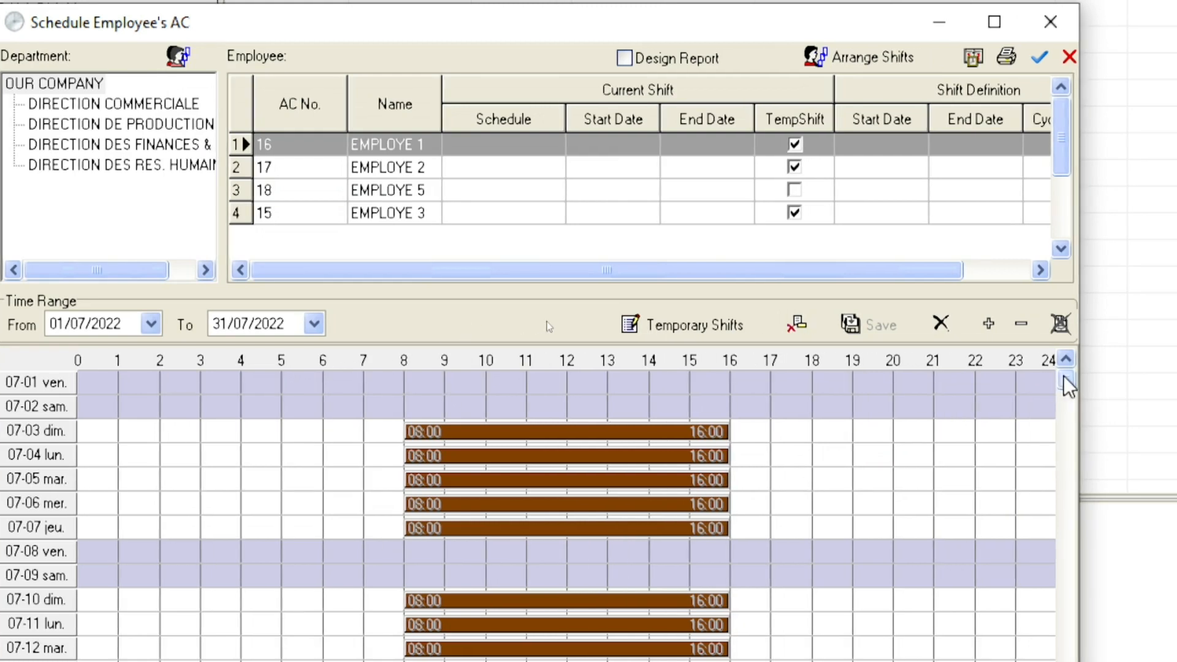
drag(1065, 376, 1063, 470)
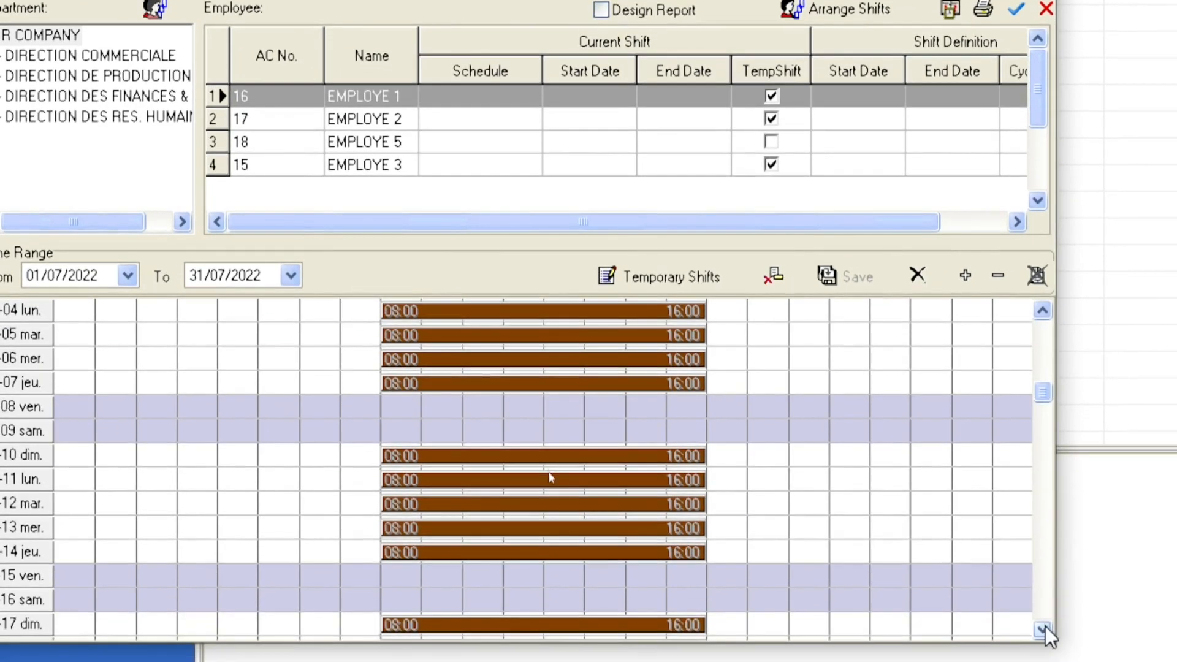
drag(1043, 627, 1044, 635)
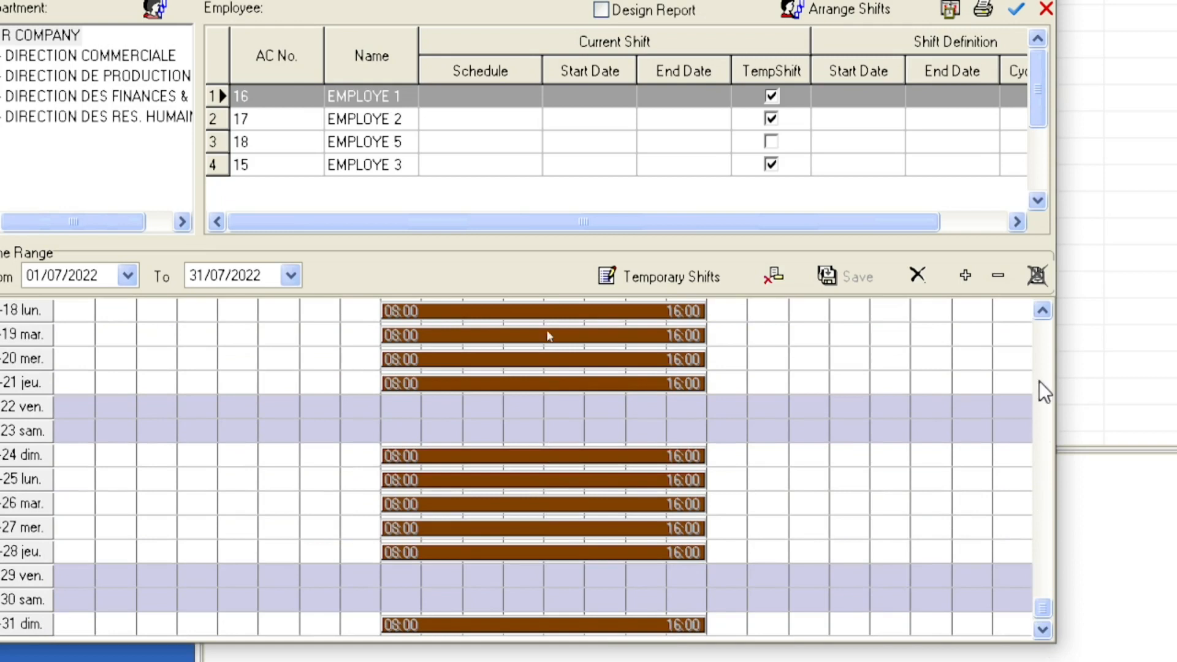
drag(1043, 305, 1043, 305)
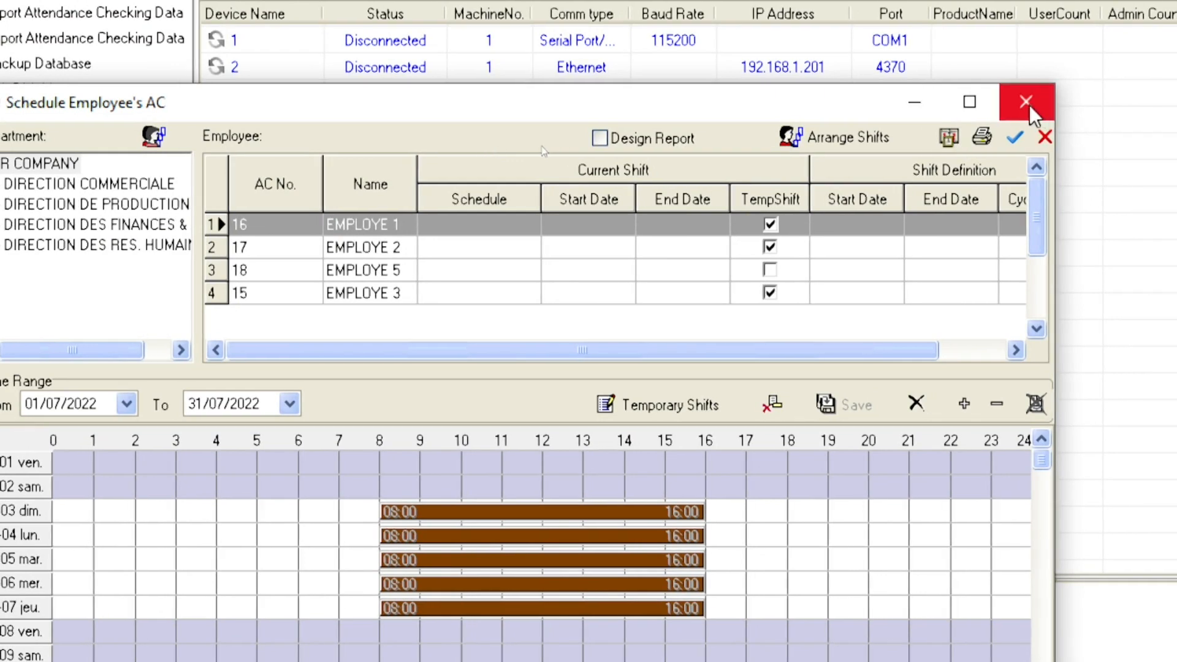
click(1028, 104)
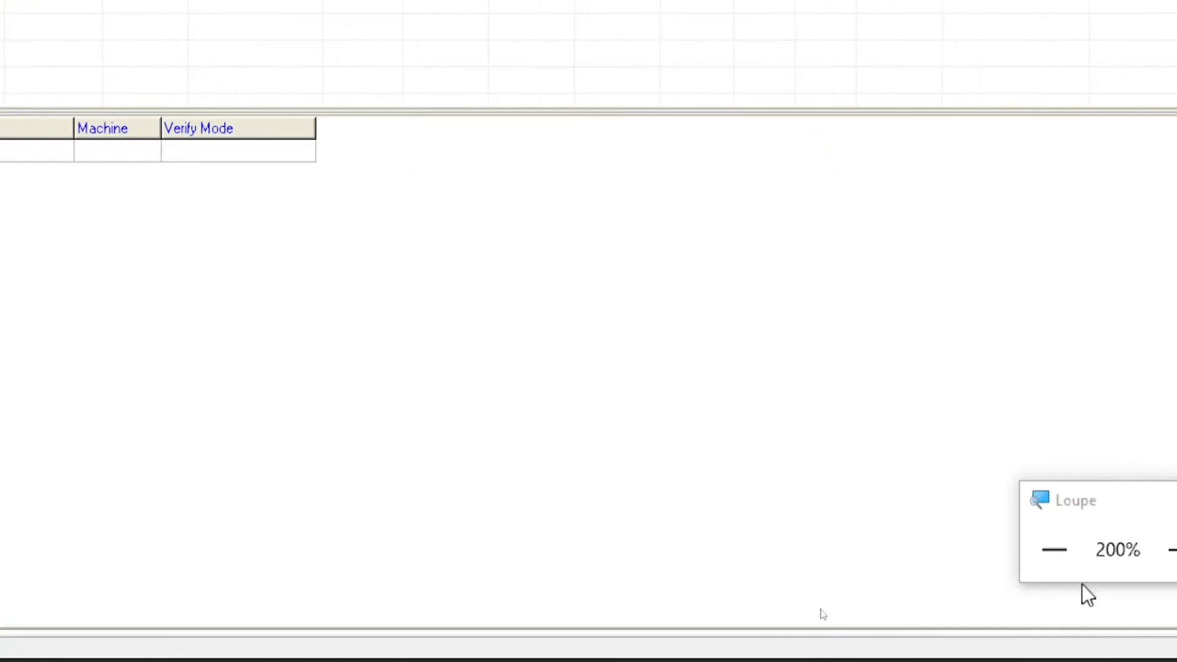
- Switch back to the Attendance Management Program and open the shift timetable maintenance
click(1055, 551)
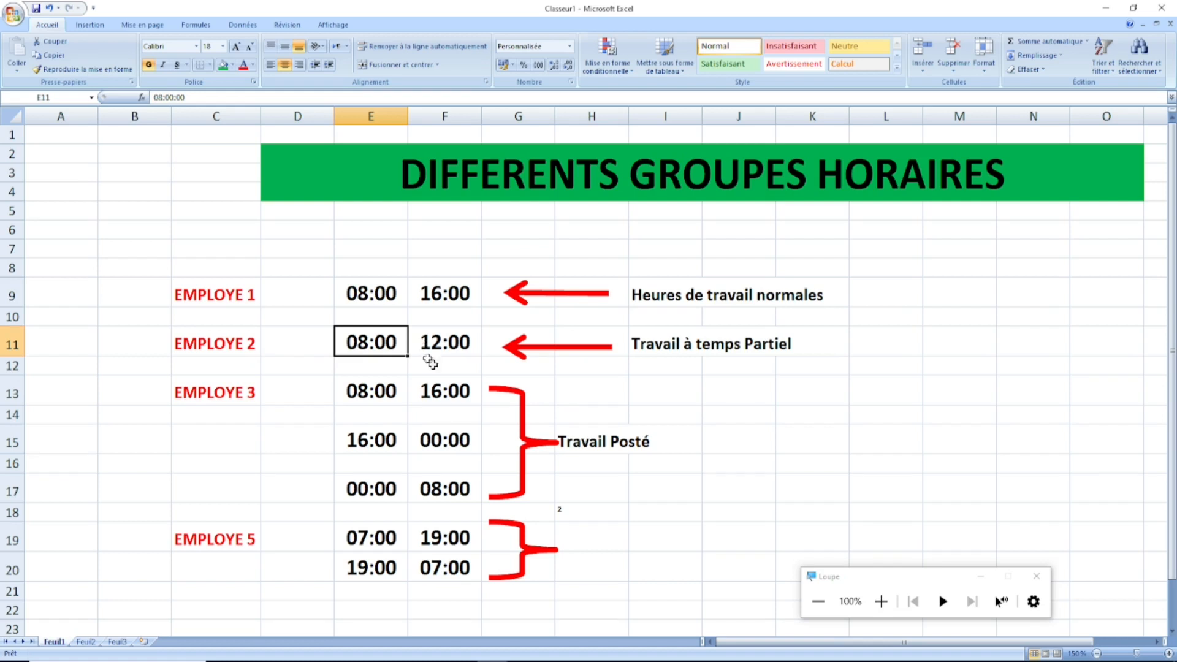
mouse_move(607, 655)
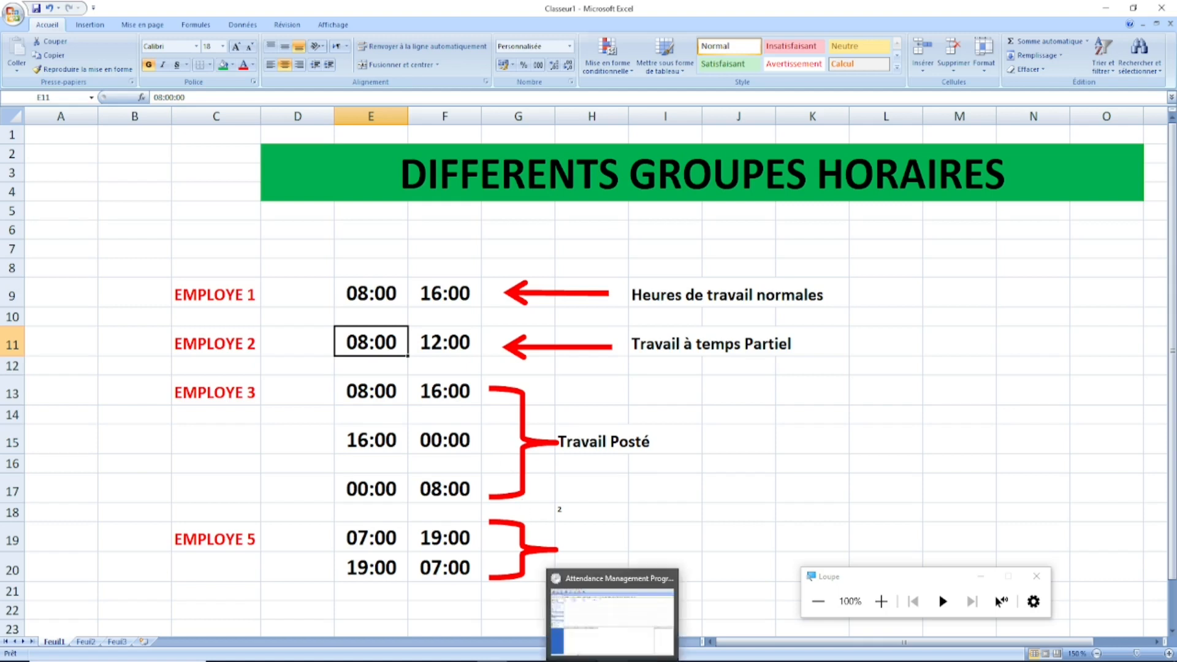
click(607, 616)
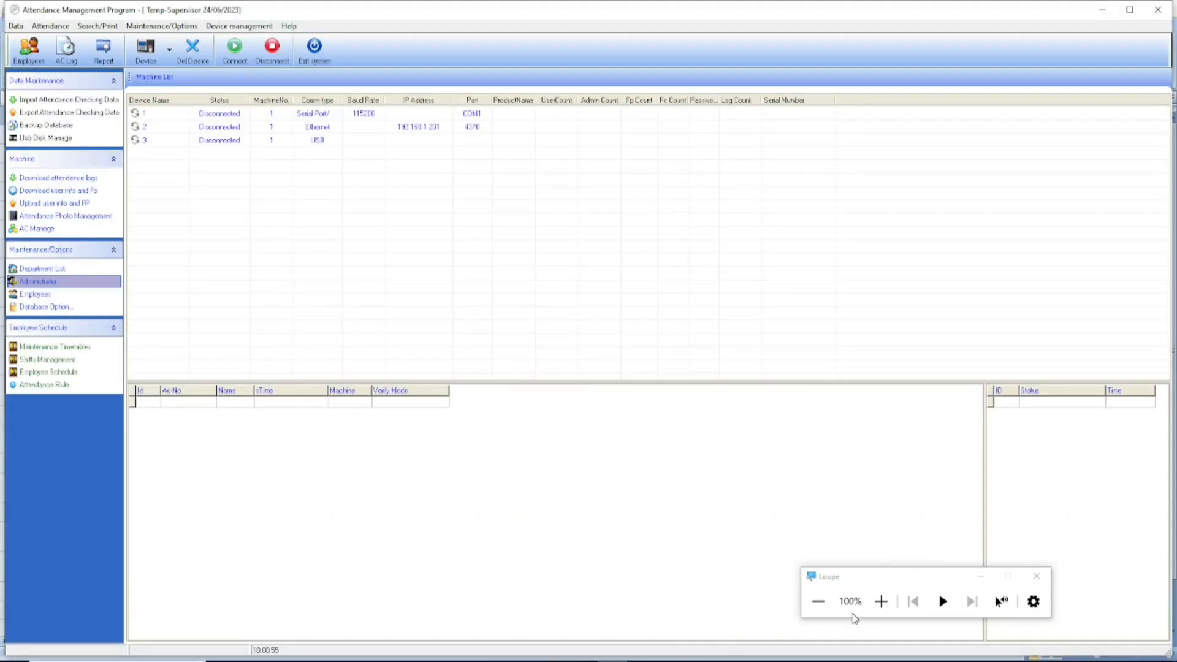
click(881, 601)
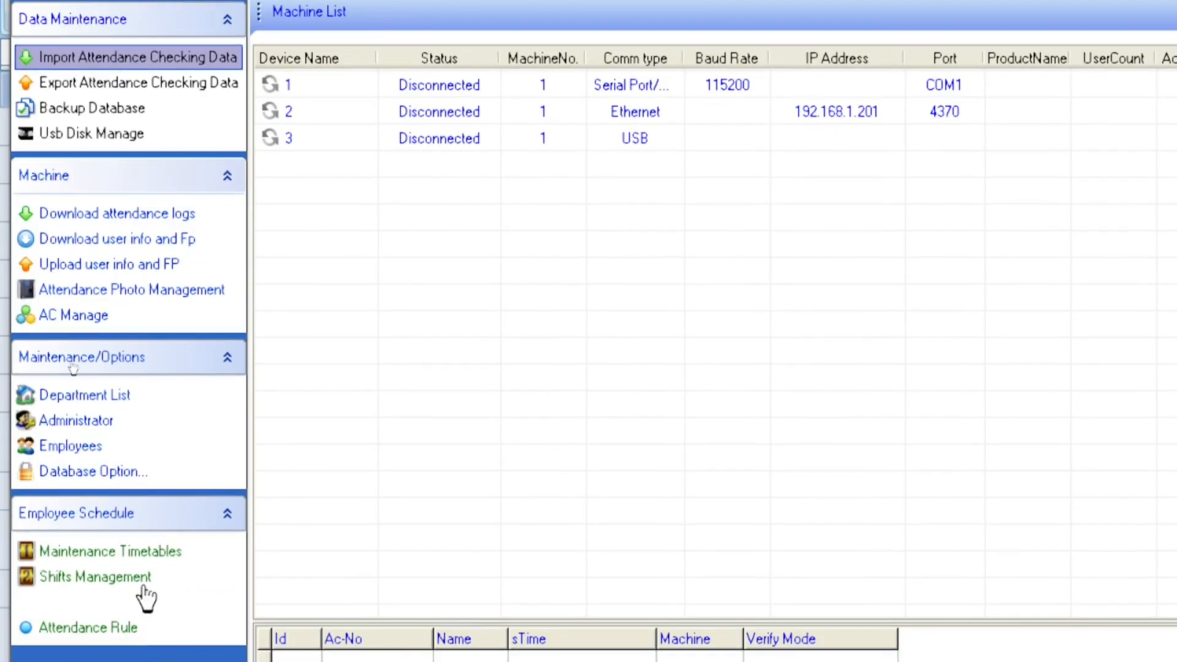
click(131, 553)
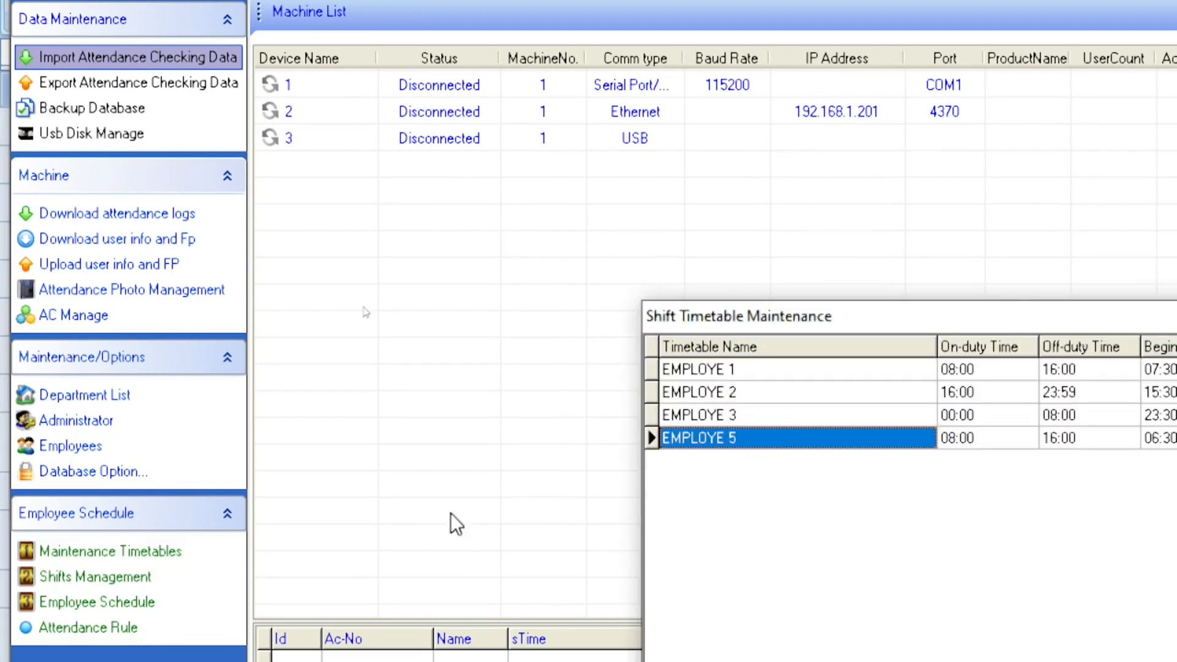
drag(1021, 307, 442, 98)
- Set the EMPLOYE 2 timetable's on-duty time to 08:00 and its off-duty time to 12:00
click(135, 181)
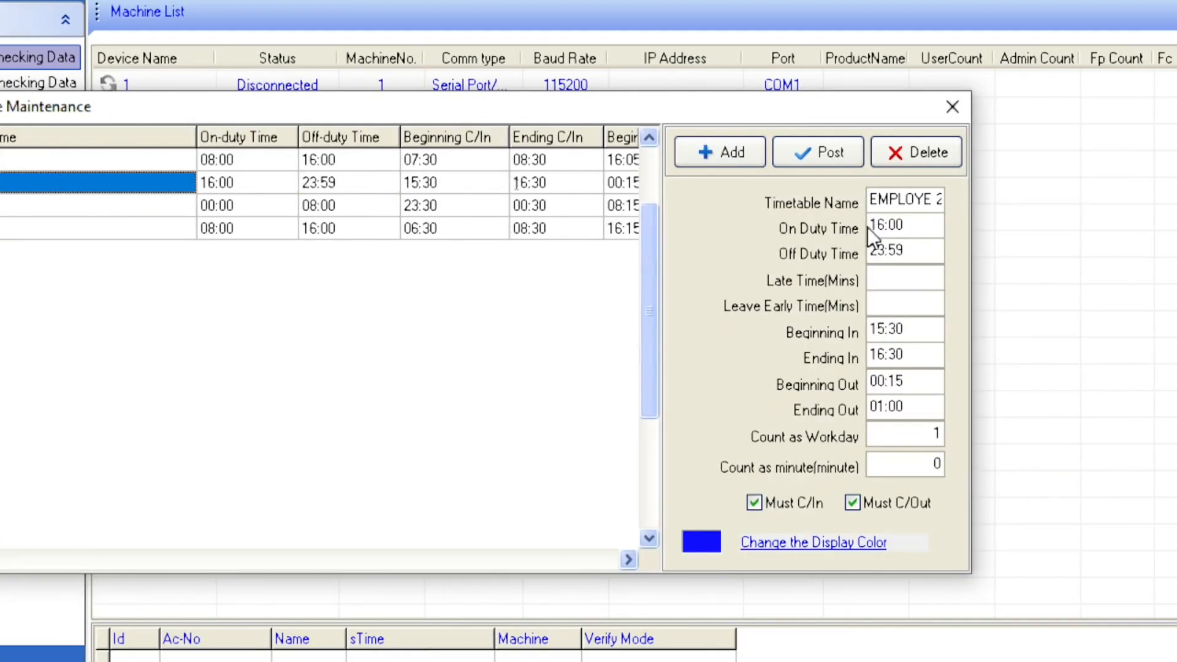
drag(872, 228, 881, 233)
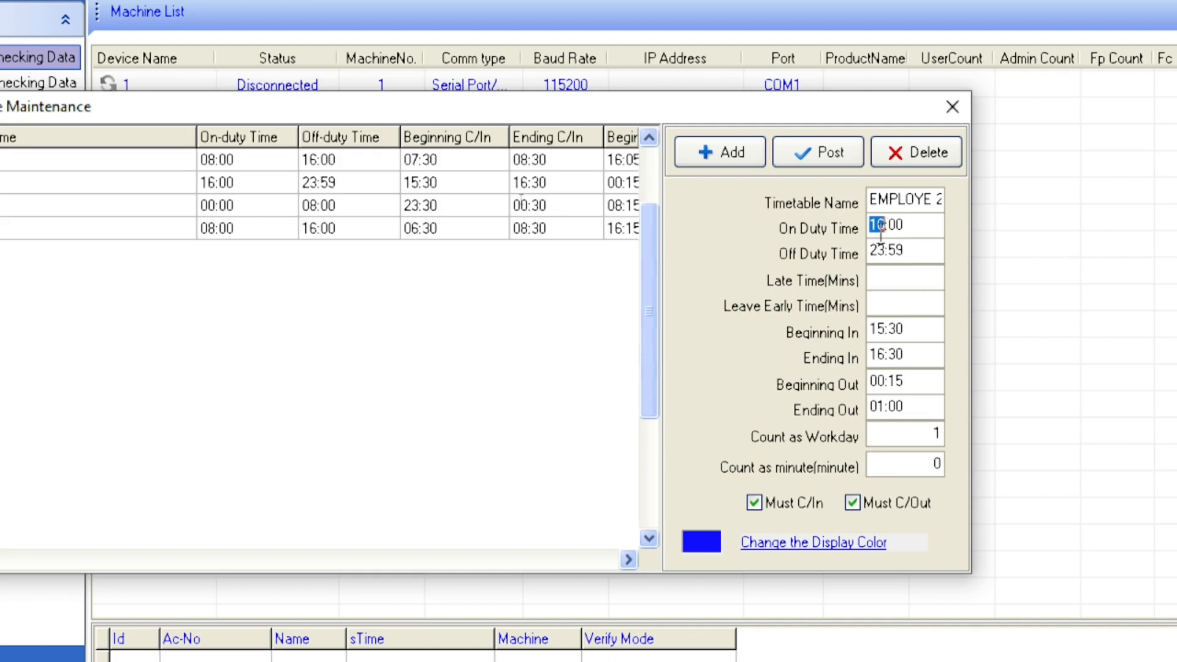
text(08)
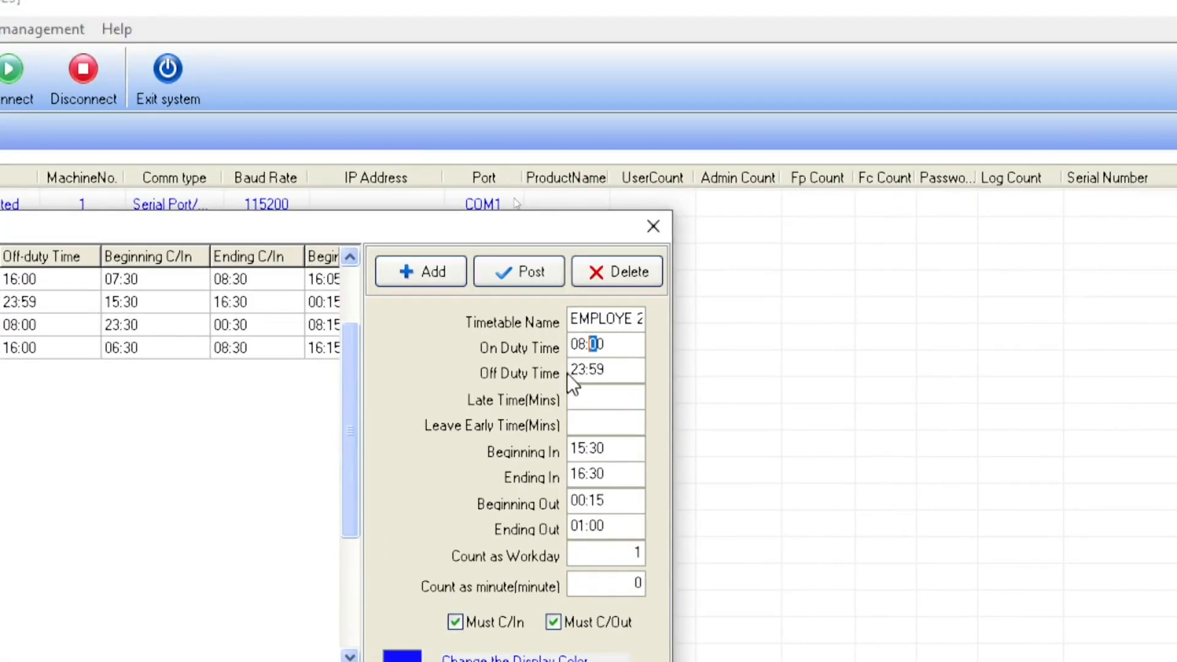
click(578, 369)
double_click(578, 369)
click(578, 370)
click(577, 368)
click(582, 372)
text(12:00)
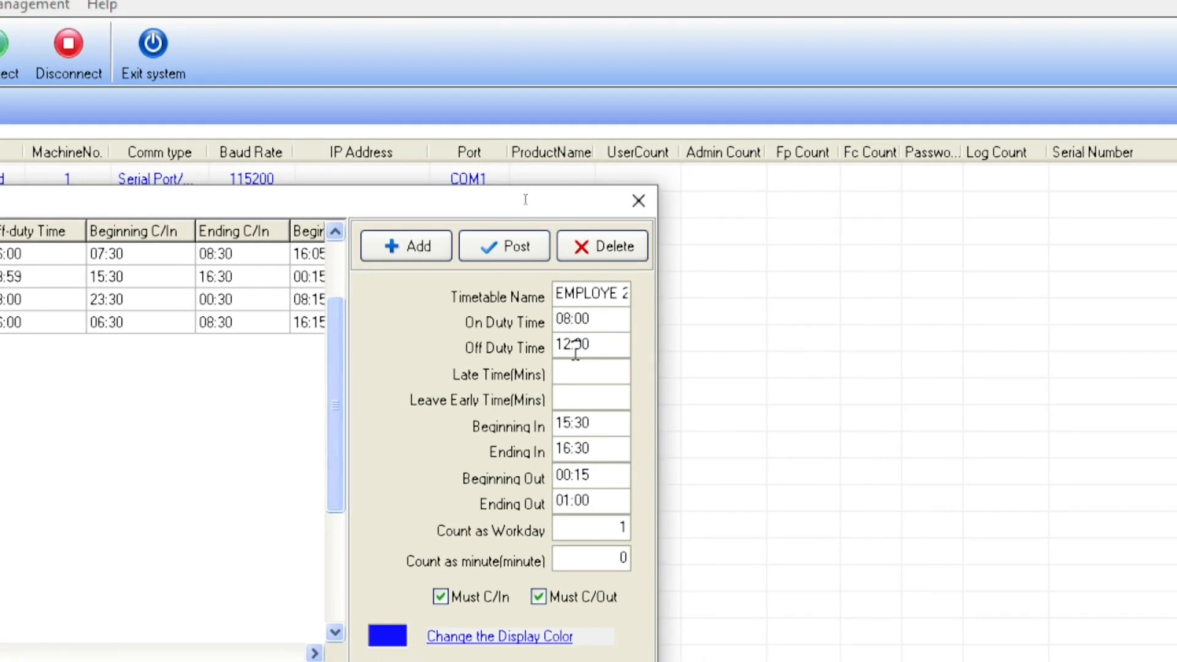
- Set the EMPLOYE 2 check-in window to begin at 07:30 and end at 08:15
click(559, 426)
drag(567, 427, 570, 429)
text(0)
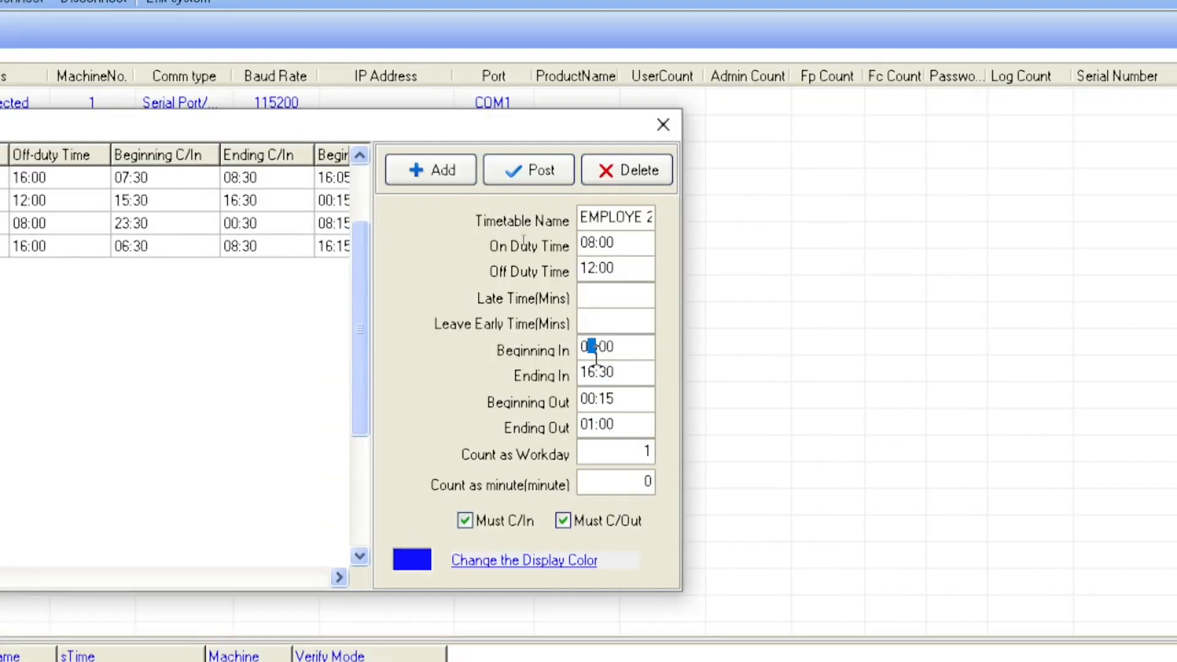
text(7:30)
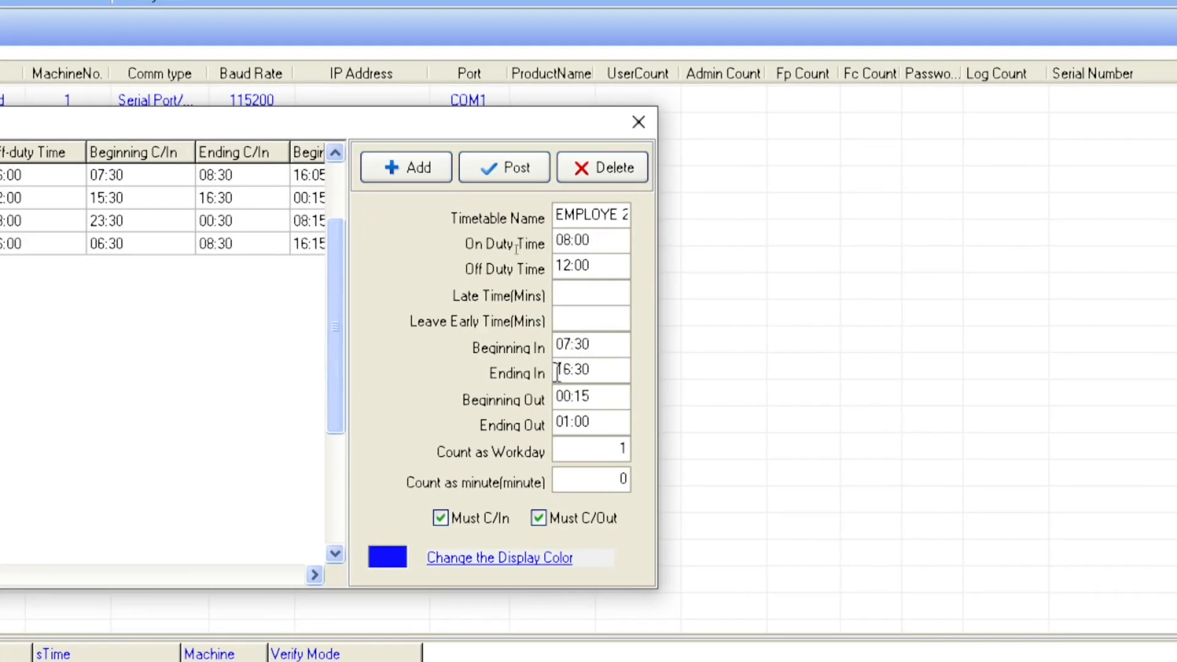
drag(557, 371, 567, 376)
text(06)
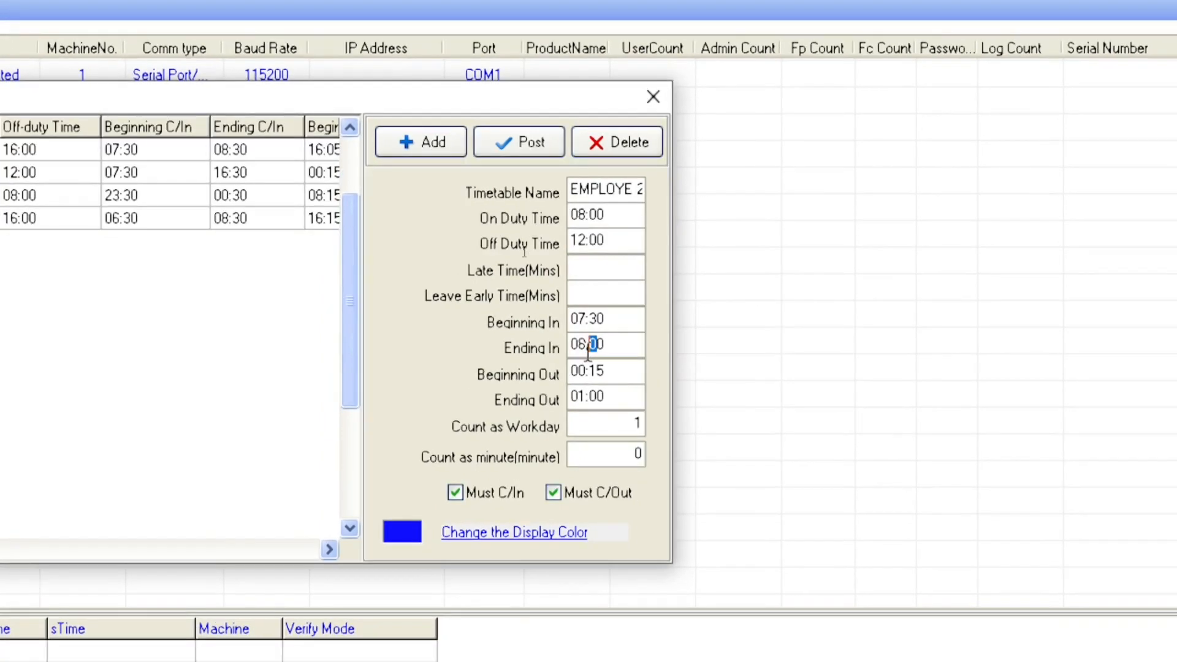
text(15)
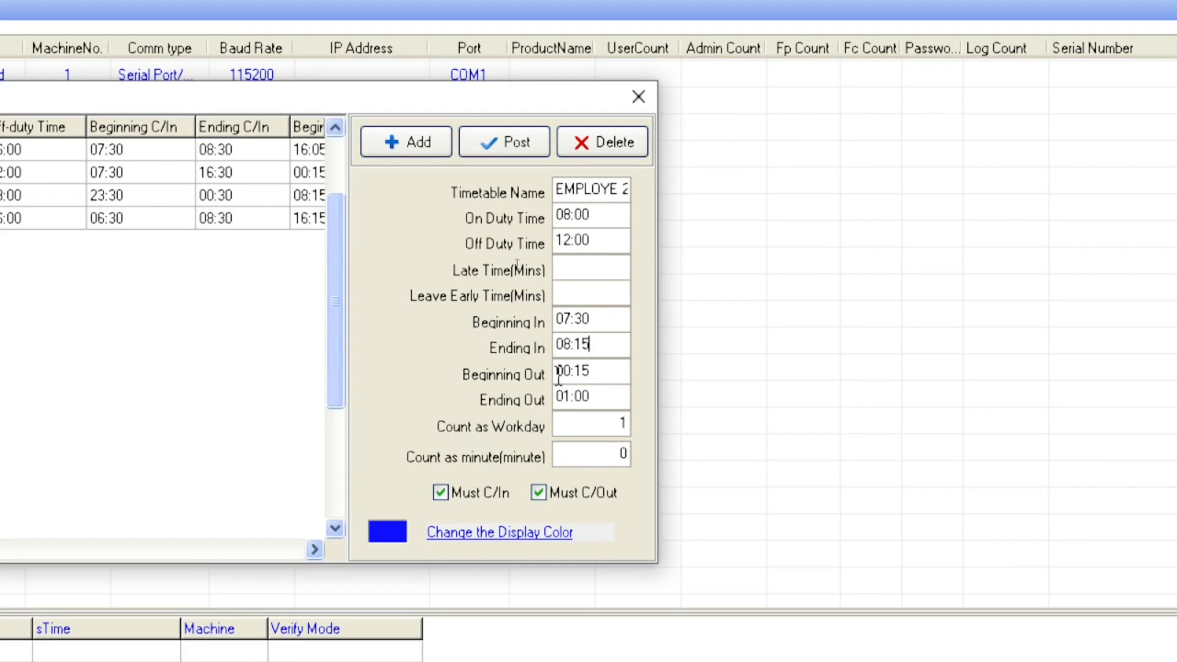
- Set the EMPLOYE 2 check-out window to begin at 12:05 and end at 13:00
click(558, 377)
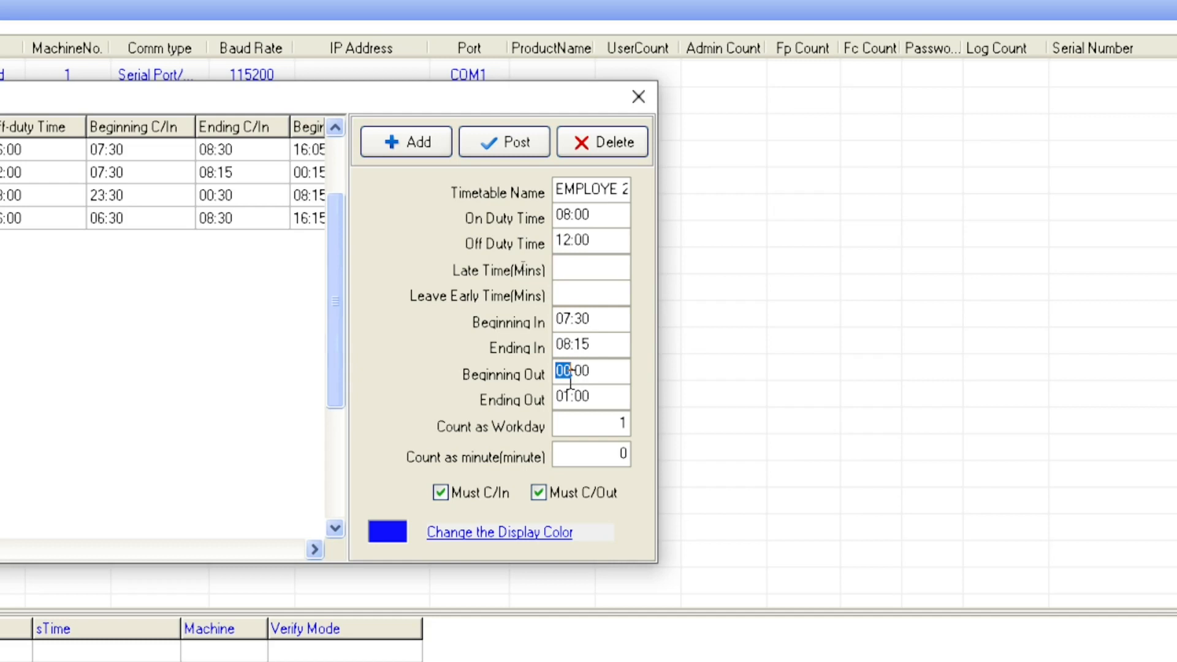
text(12:)
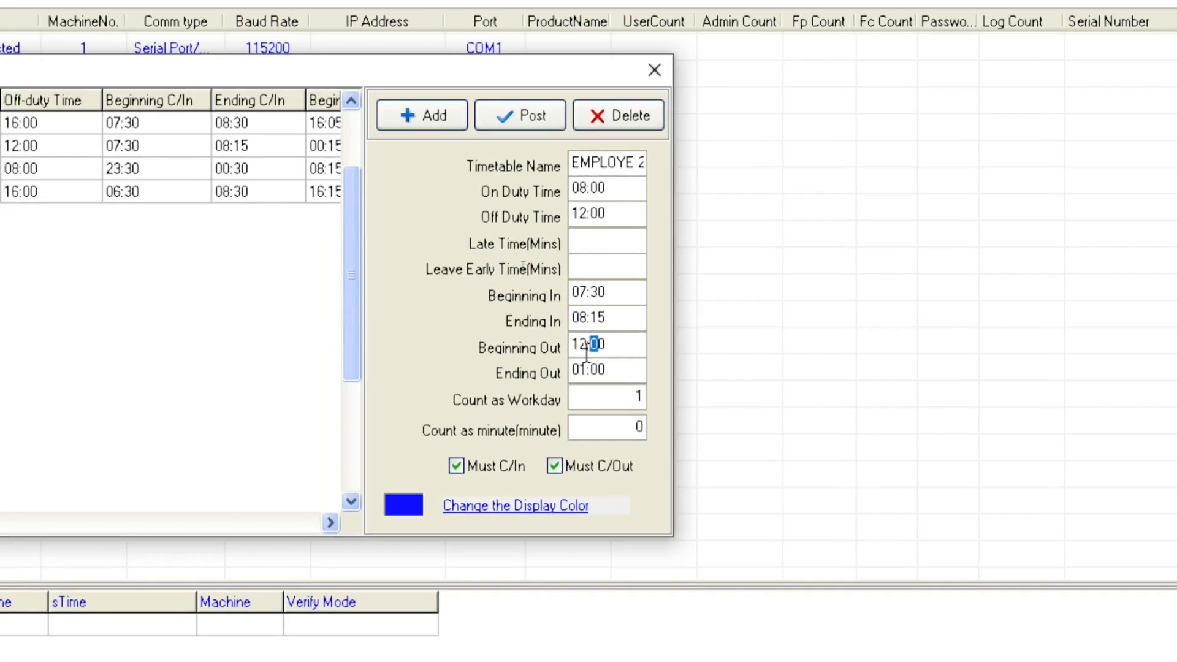
text(05)
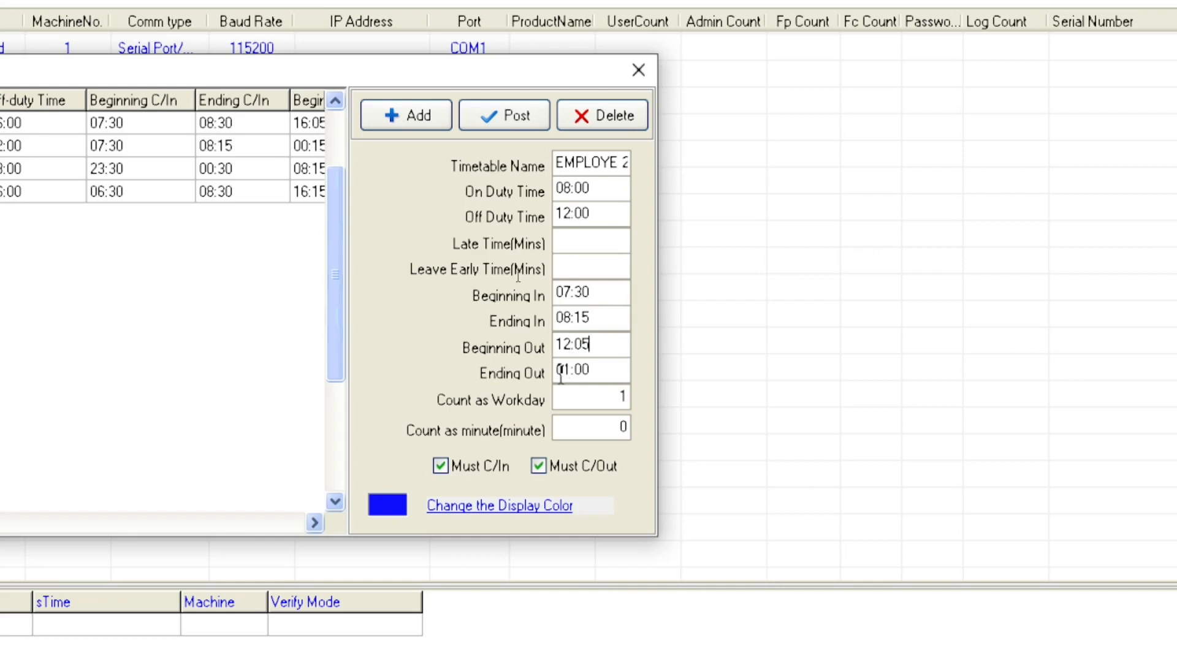
drag(560, 375, 612, 383)
text(13:)
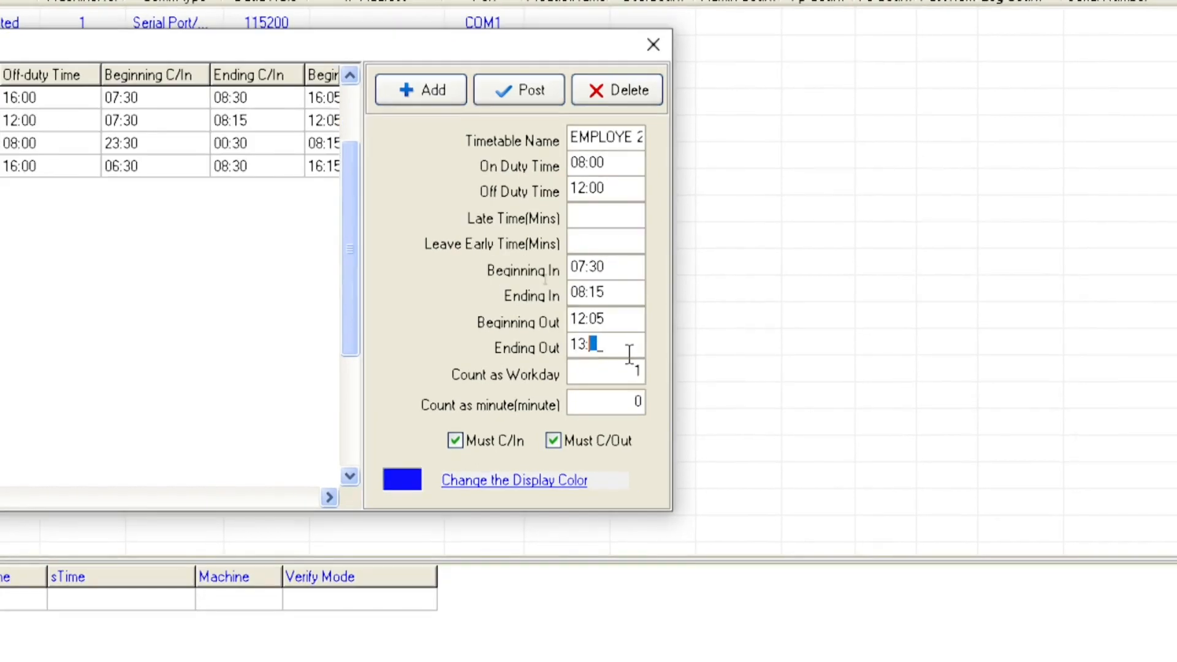
text(00)
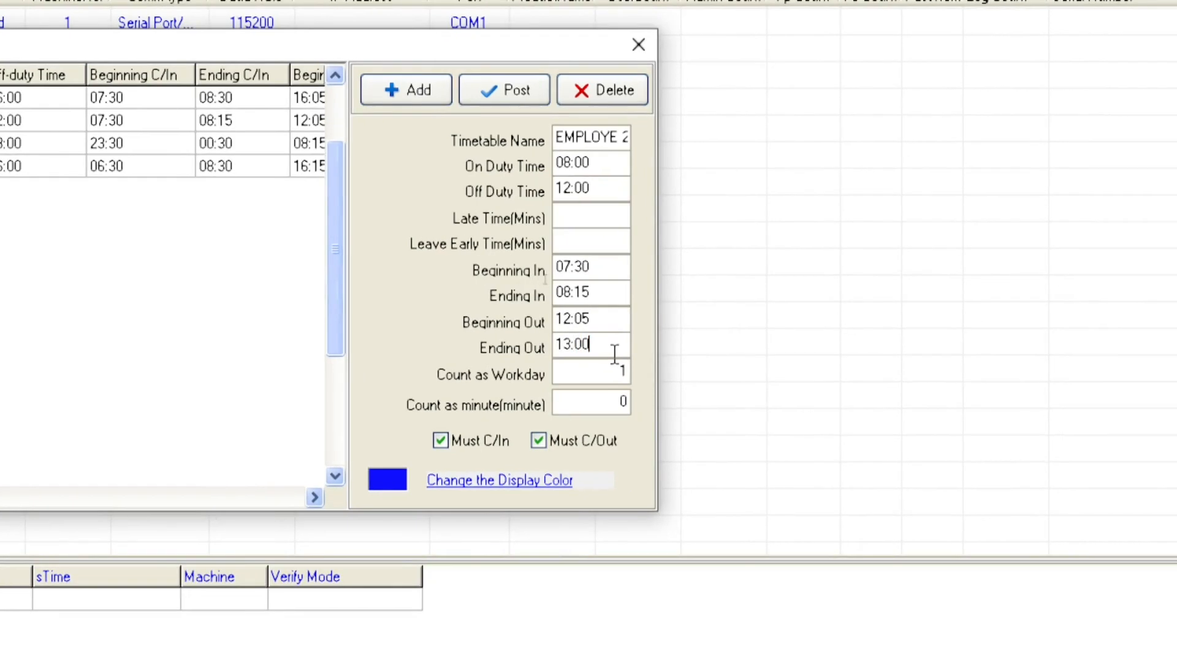
- Change the EMPLOYE 2 timetable's display color to grayish teal, save the timetable and close the timetable maintenance
click(519, 89)
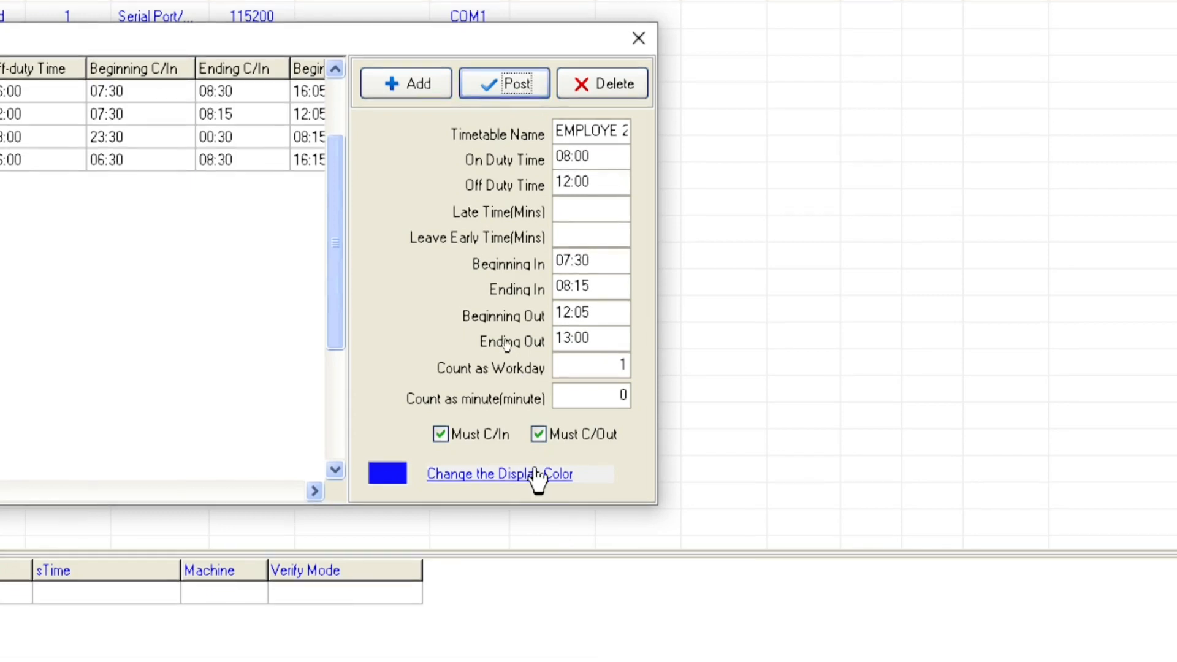
click(537, 476)
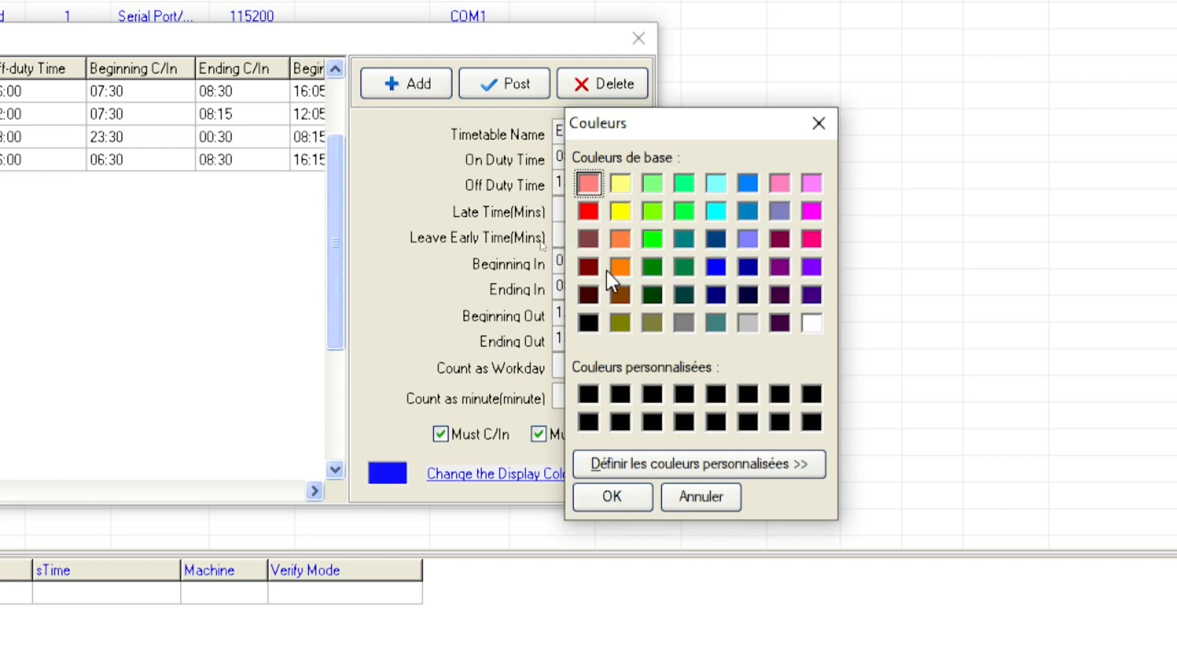
click(716, 324)
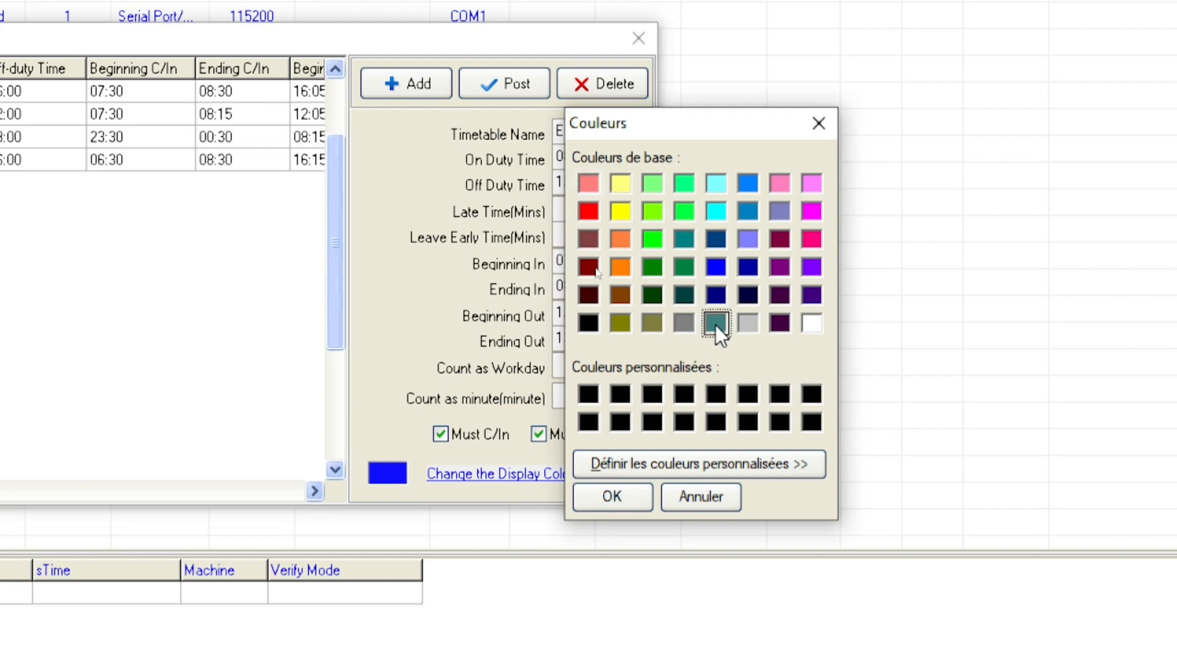
click(627, 497)
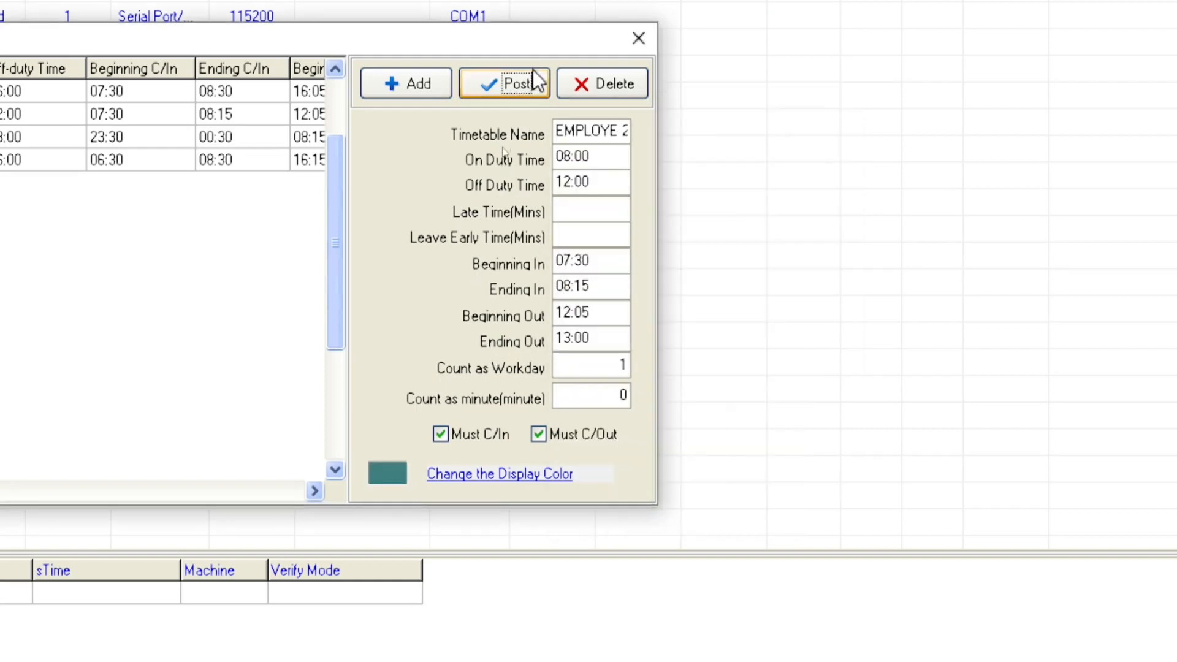
click(528, 85)
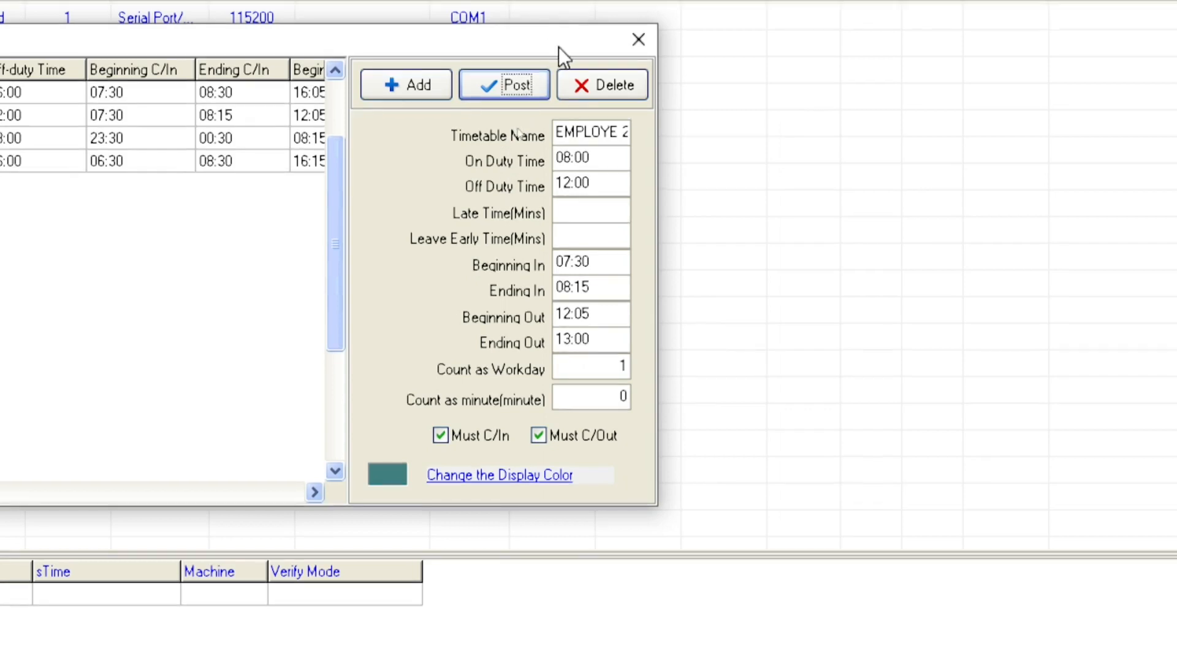
drag(558, 47, 985, 54)
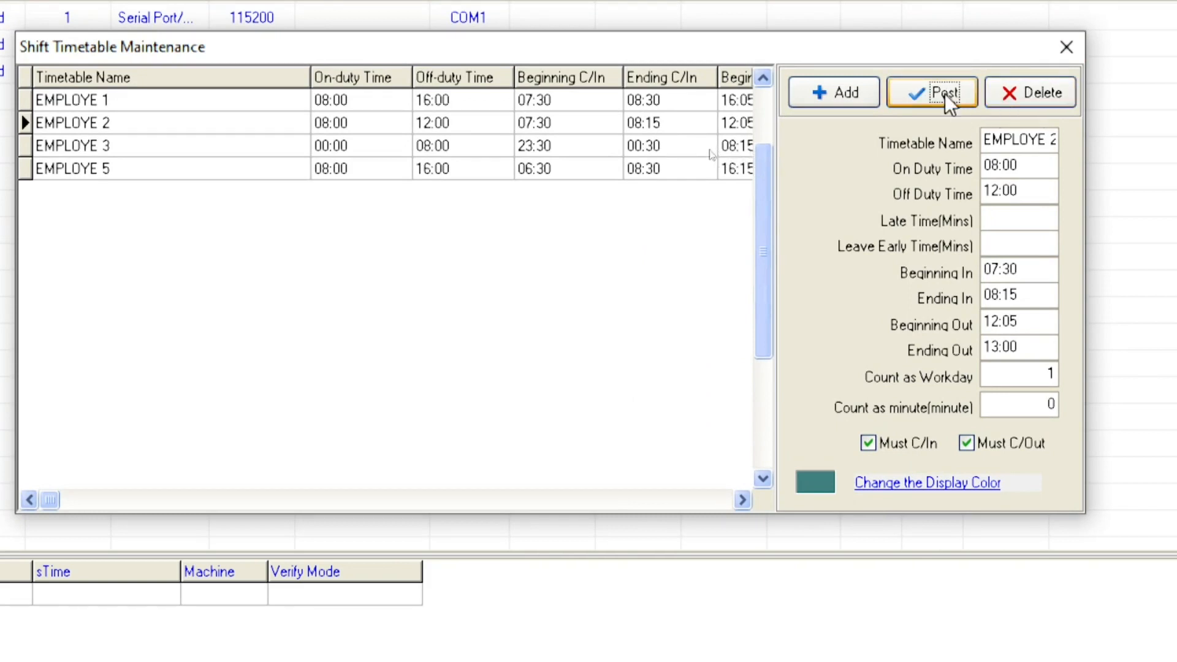
click(1067, 48)
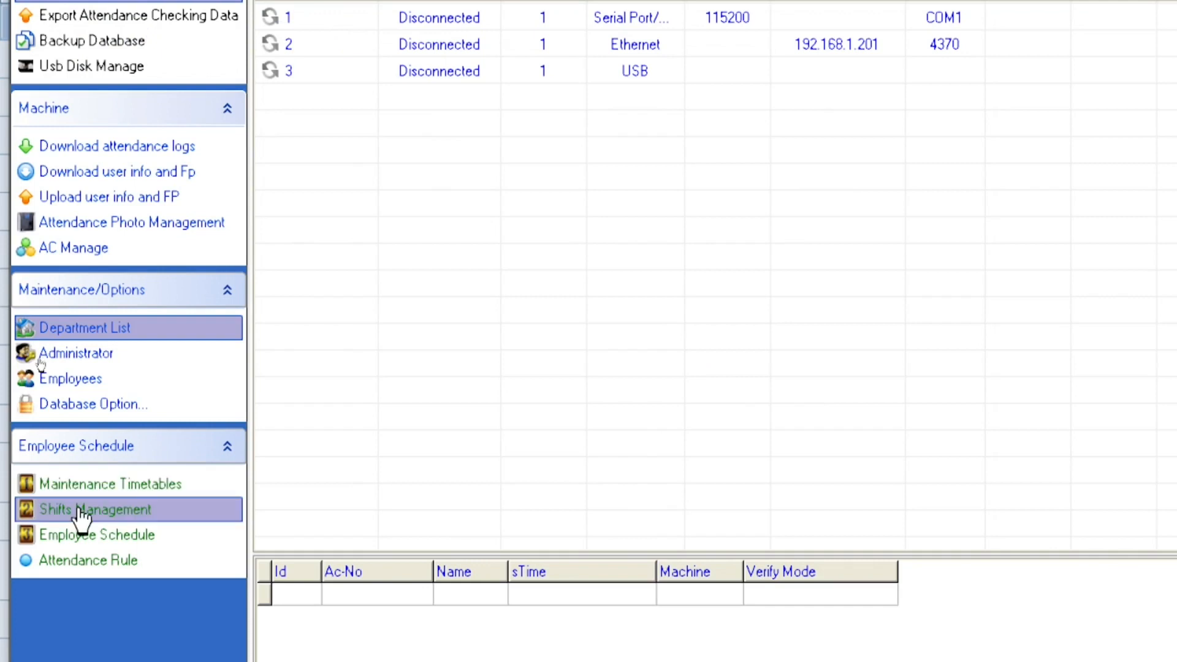
- Open shift management and clear all existing time periods from the EMPLOYE 2 shift
click(76, 509)
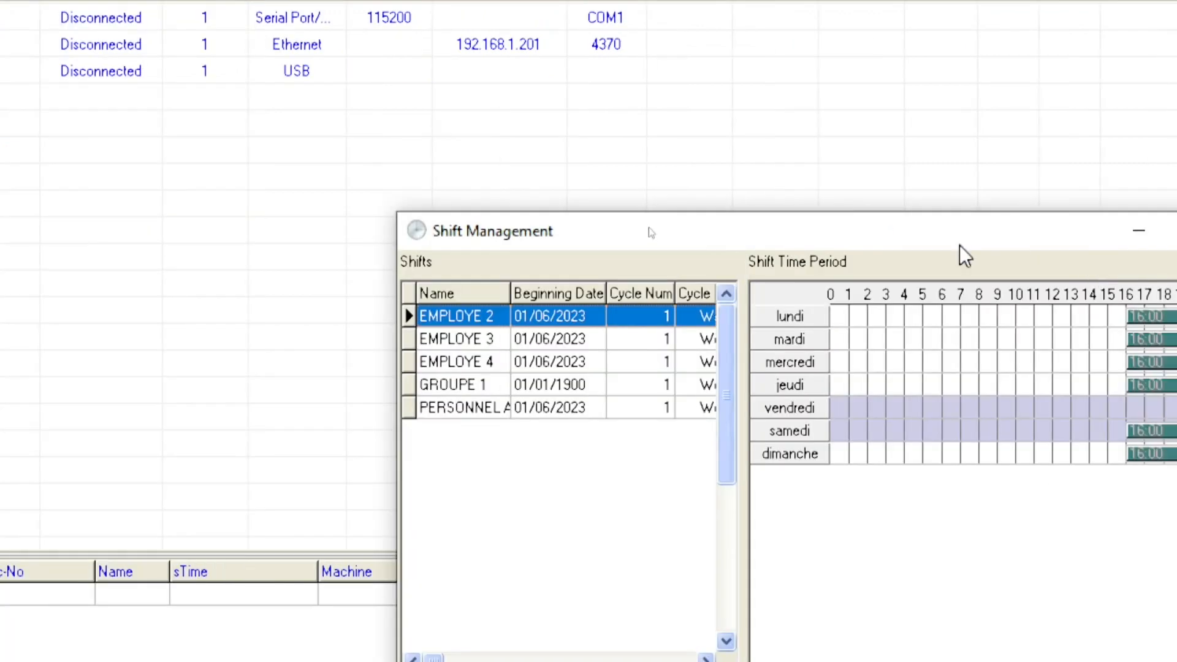
drag(959, 240, 671, 169)
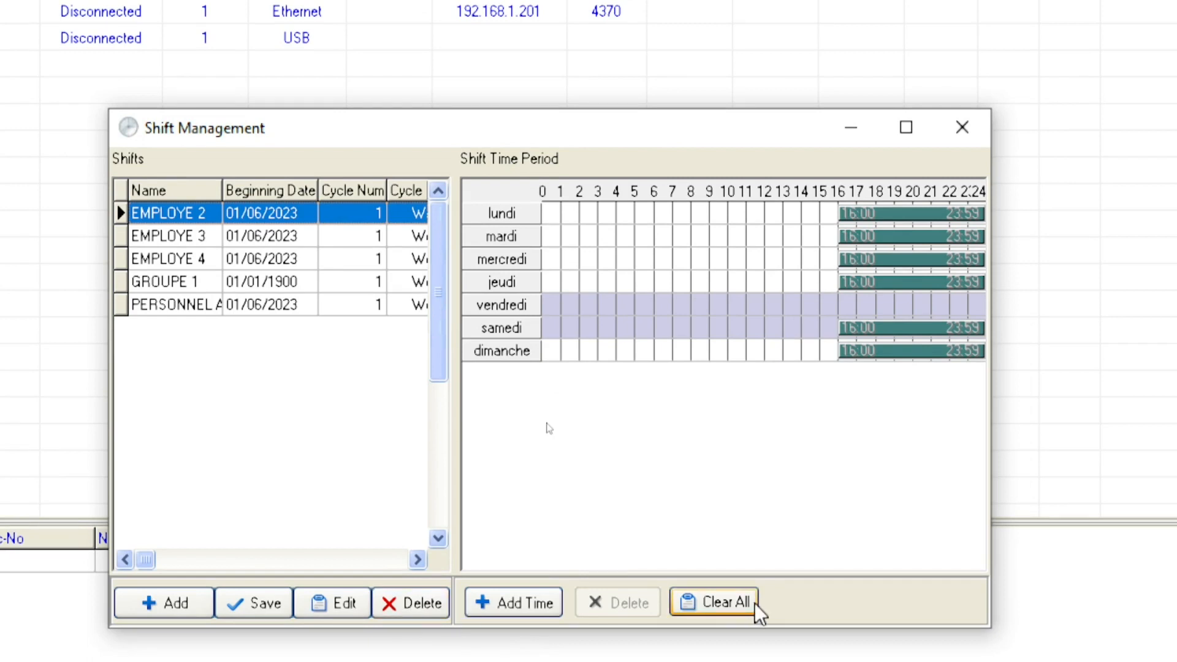
drag(622, 135, 583, 78)
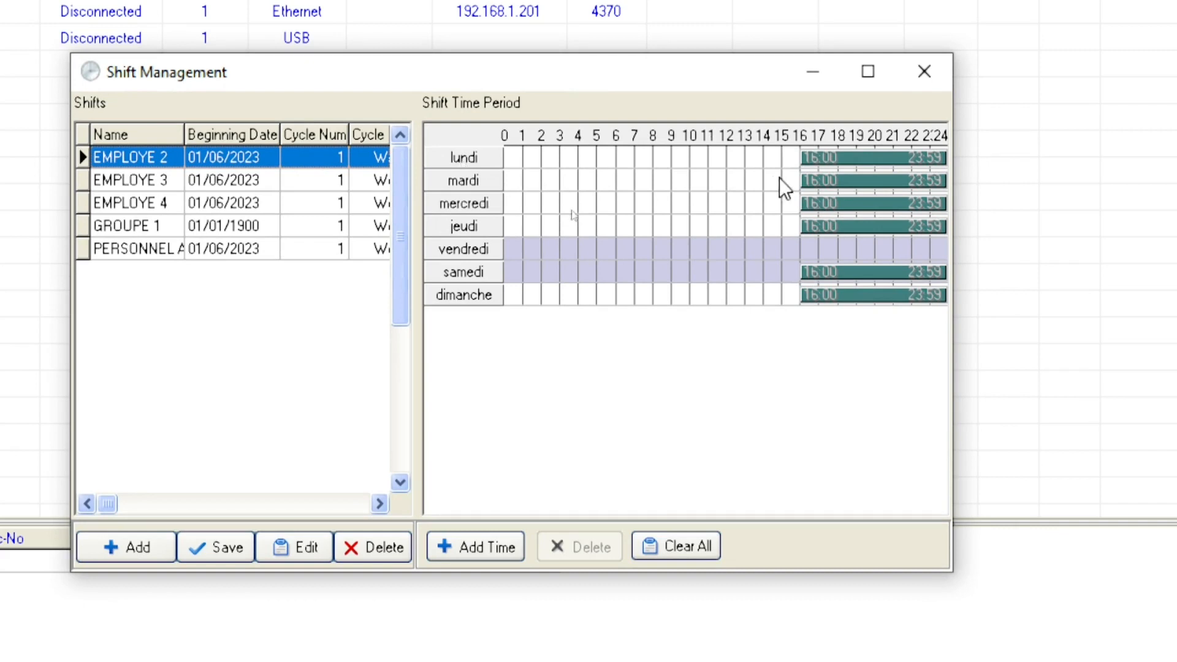
click(679, 544)
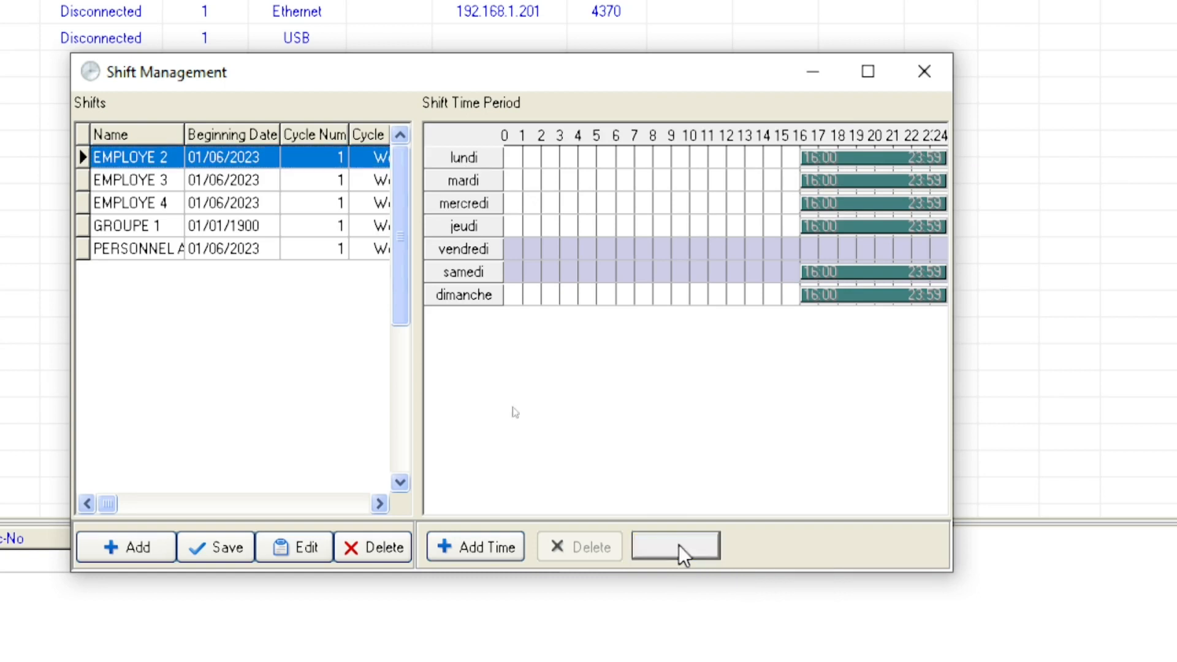
- Add the EMPLOYE 2 (08:00-12:00) period to the shift for every day except vendredi and samedi, save it and close shift management
click(484, 550)
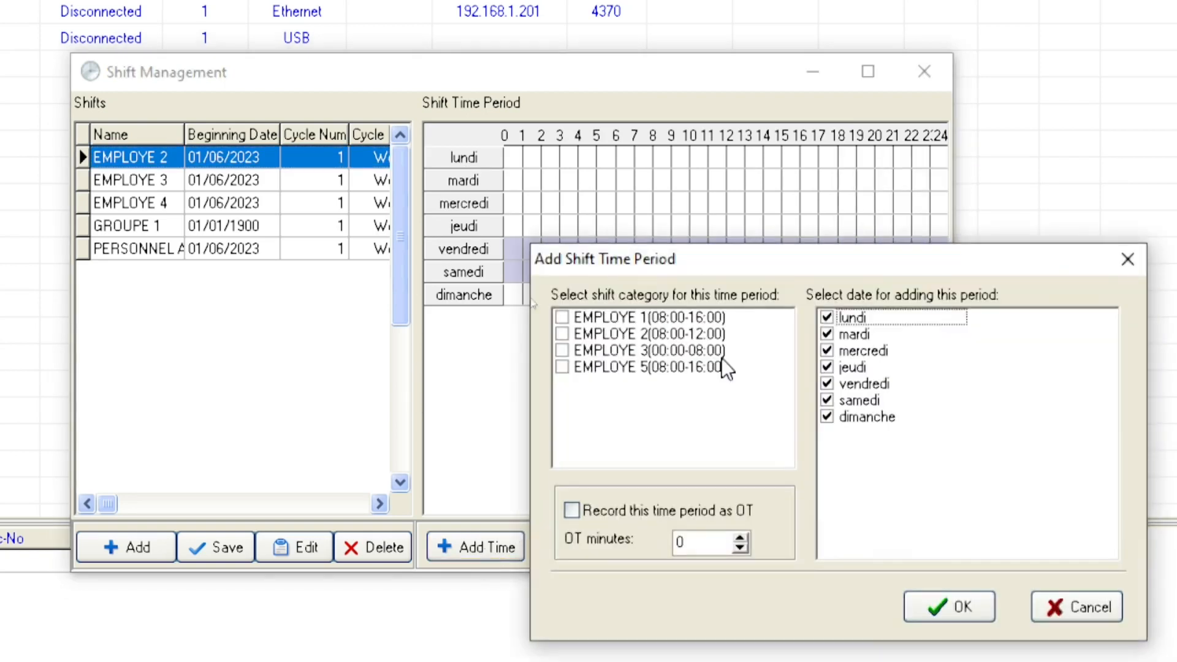
drag(764, 266, 639, 130)
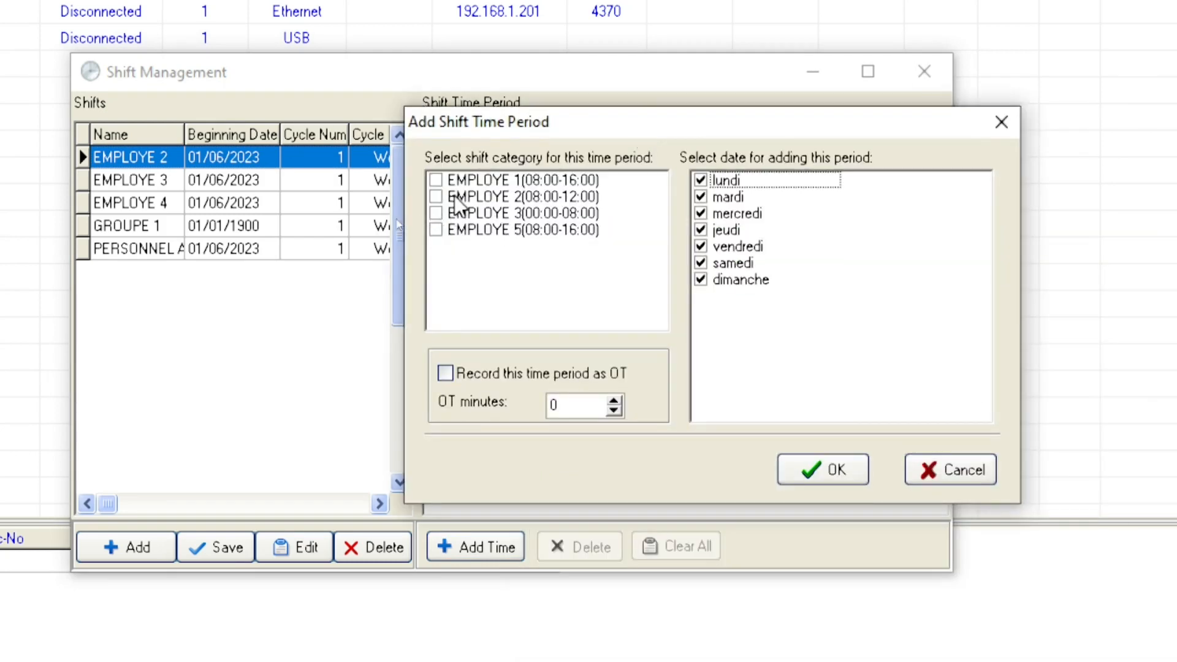
click(439, 196)
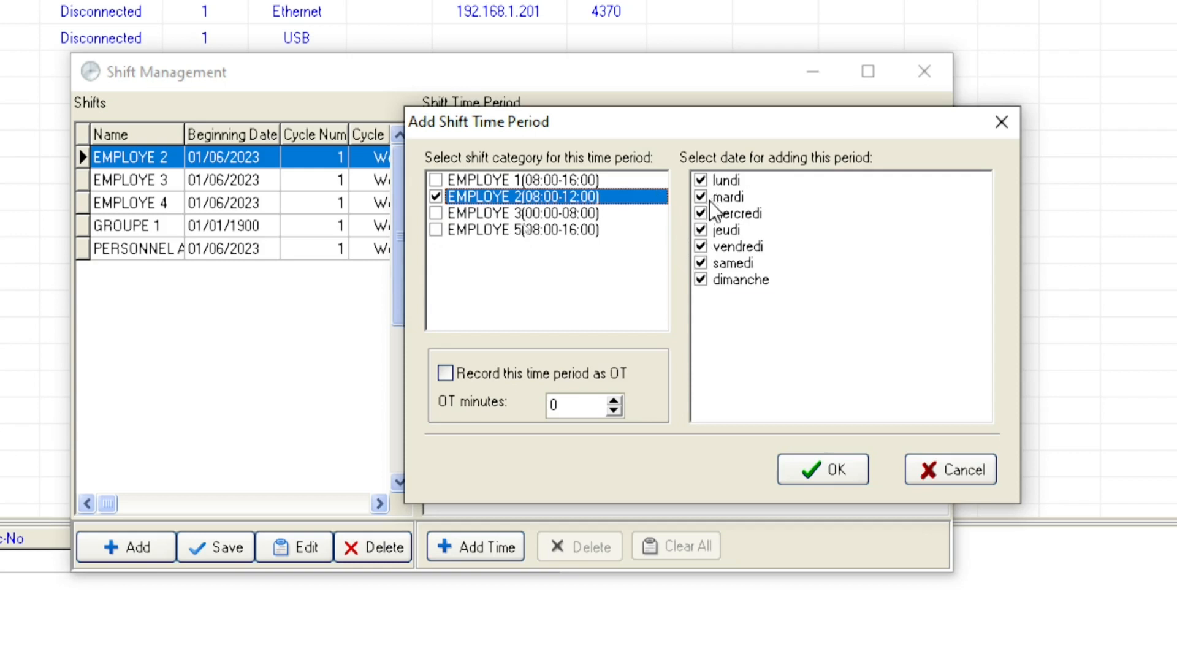
click(701, 246)
click(701, 263)
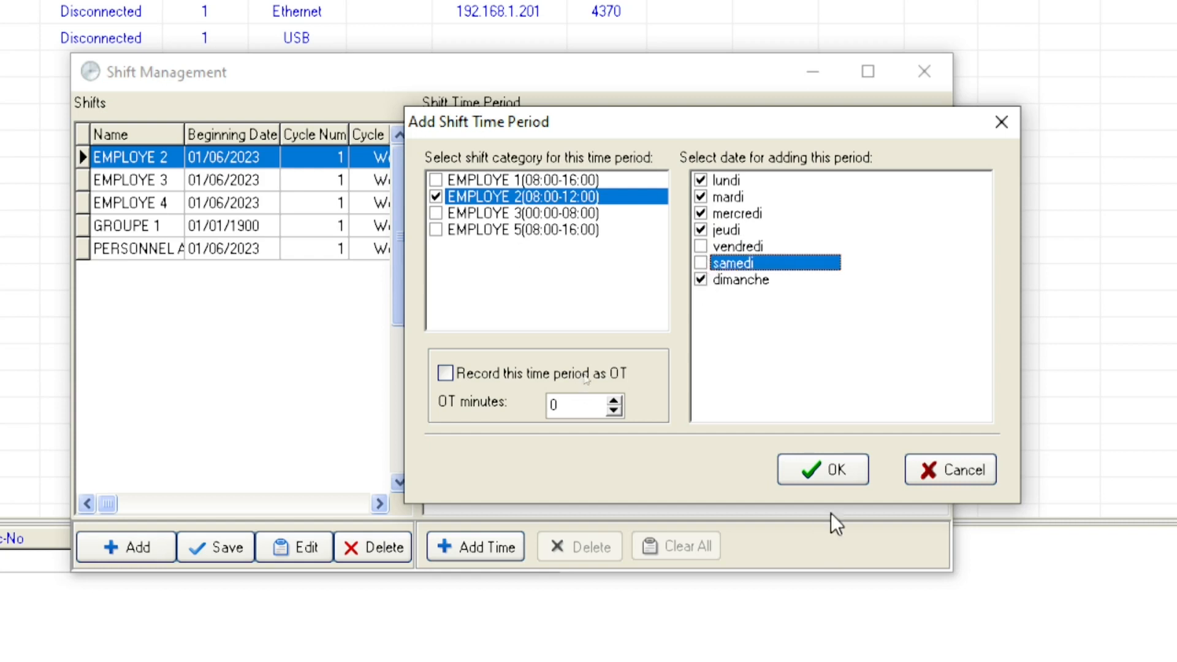
click(831, 464)
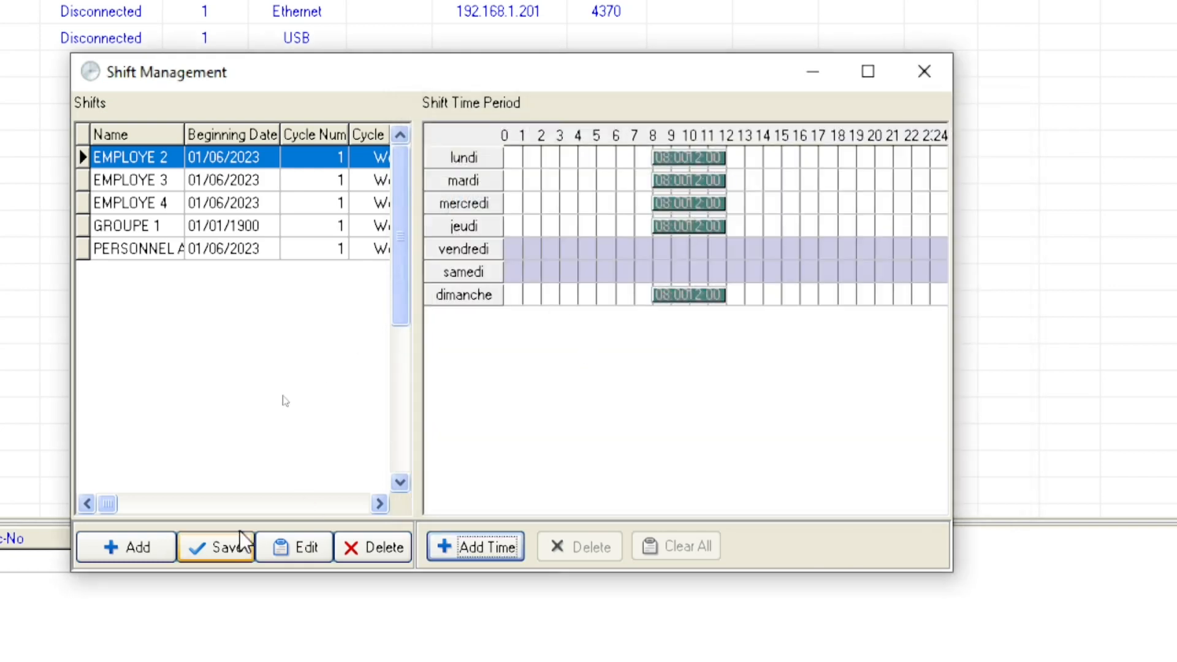
click(228, 551)
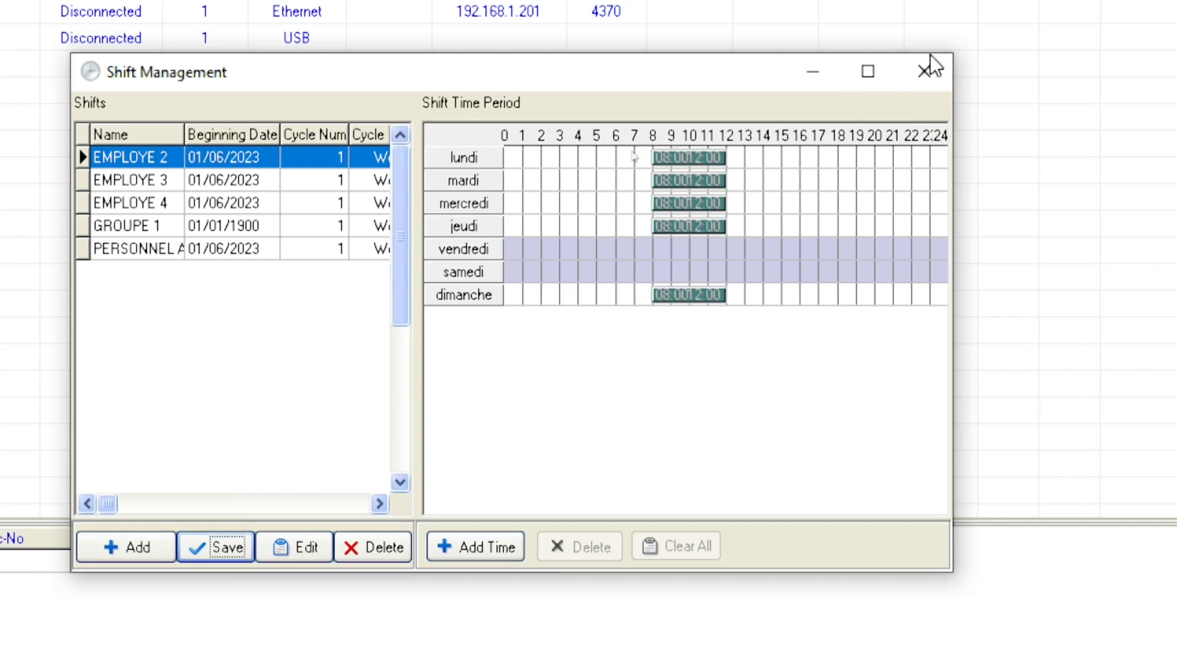
click(925, 71)
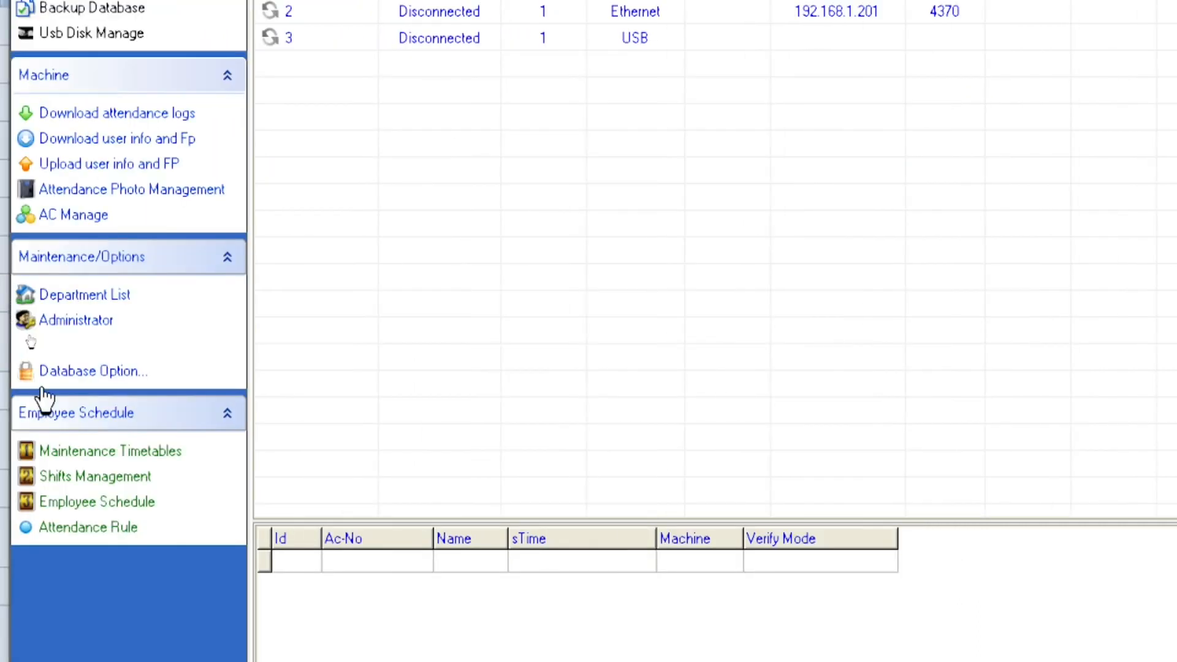
- Open the employee schedule and select EMPLOYE 2 under OUR COMPANY
click(44, 375)
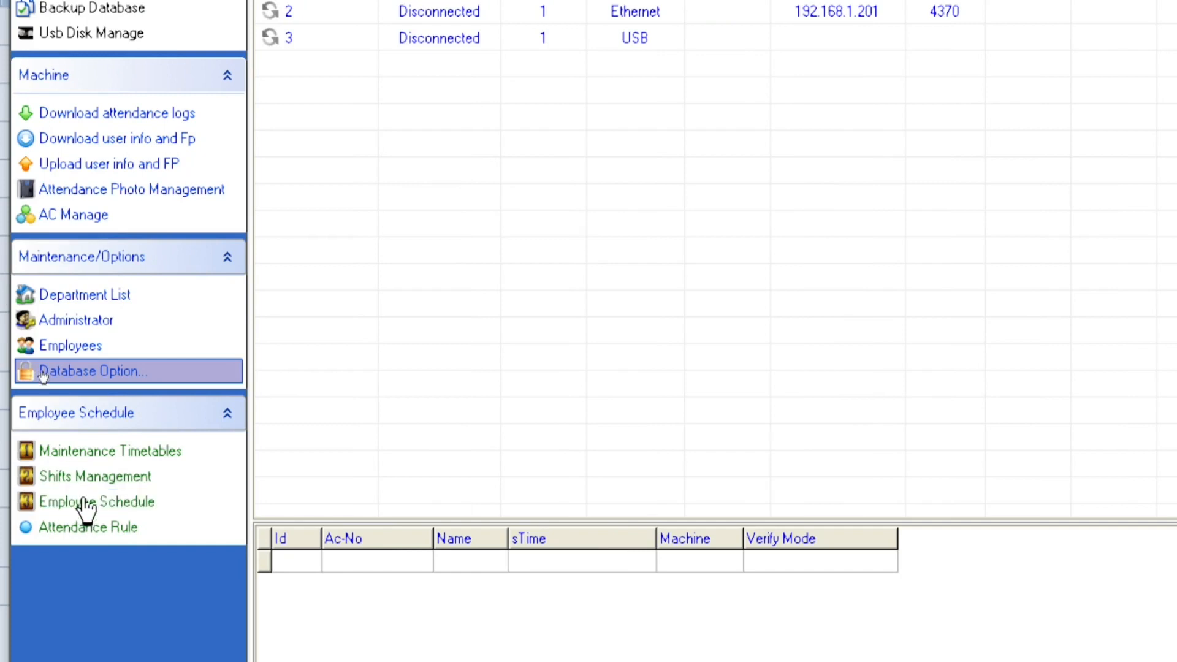
click(89, 509)
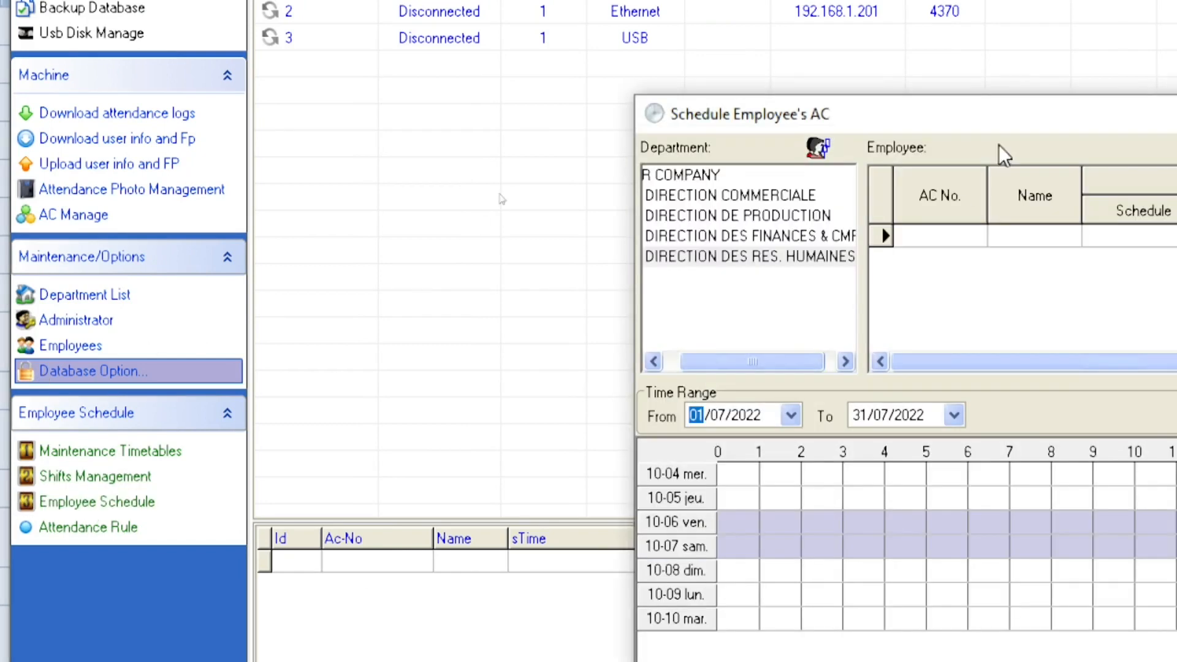
drag(1028, 106, 575, 9)
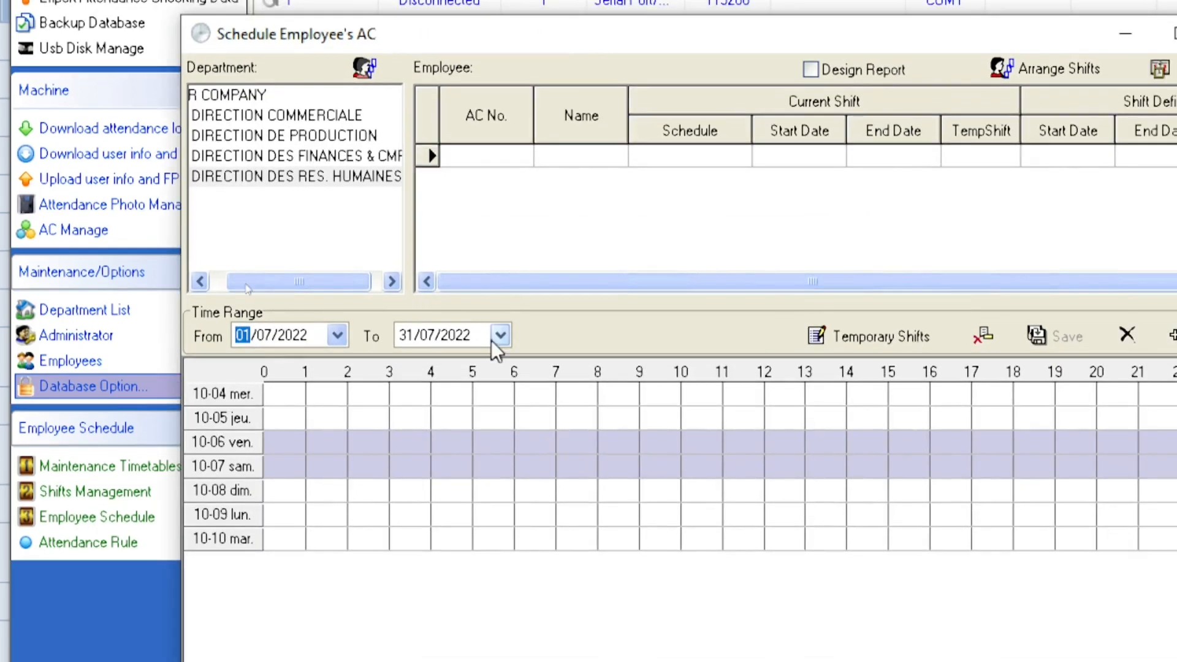
click(216, 94)
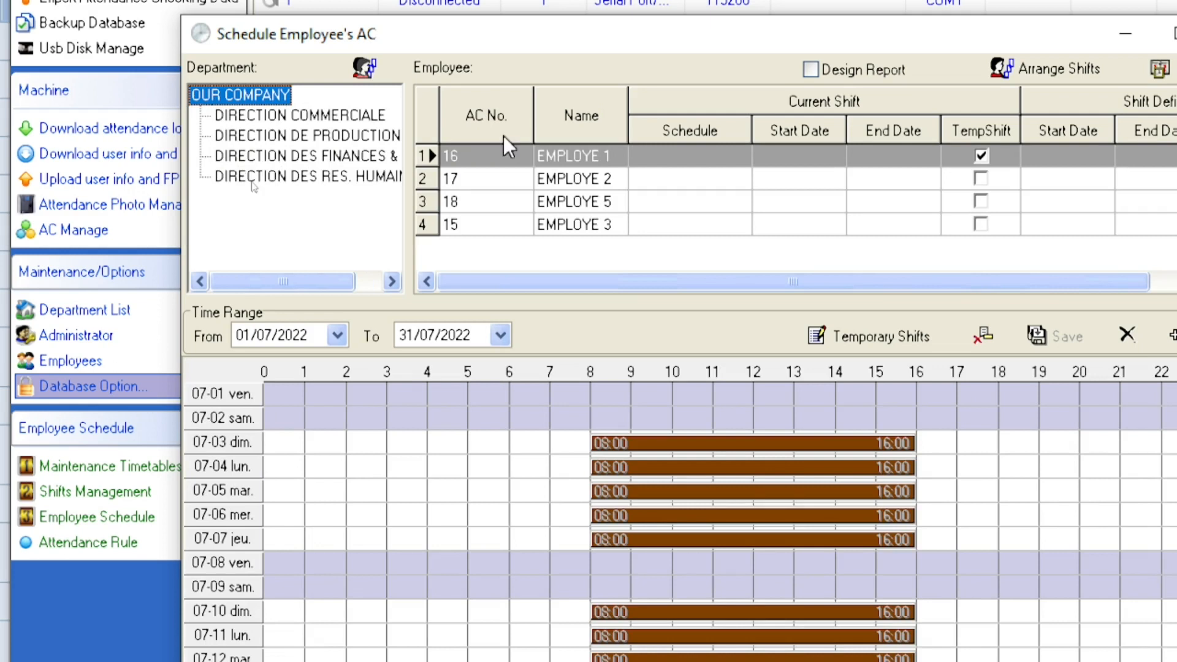
click(597, 180)
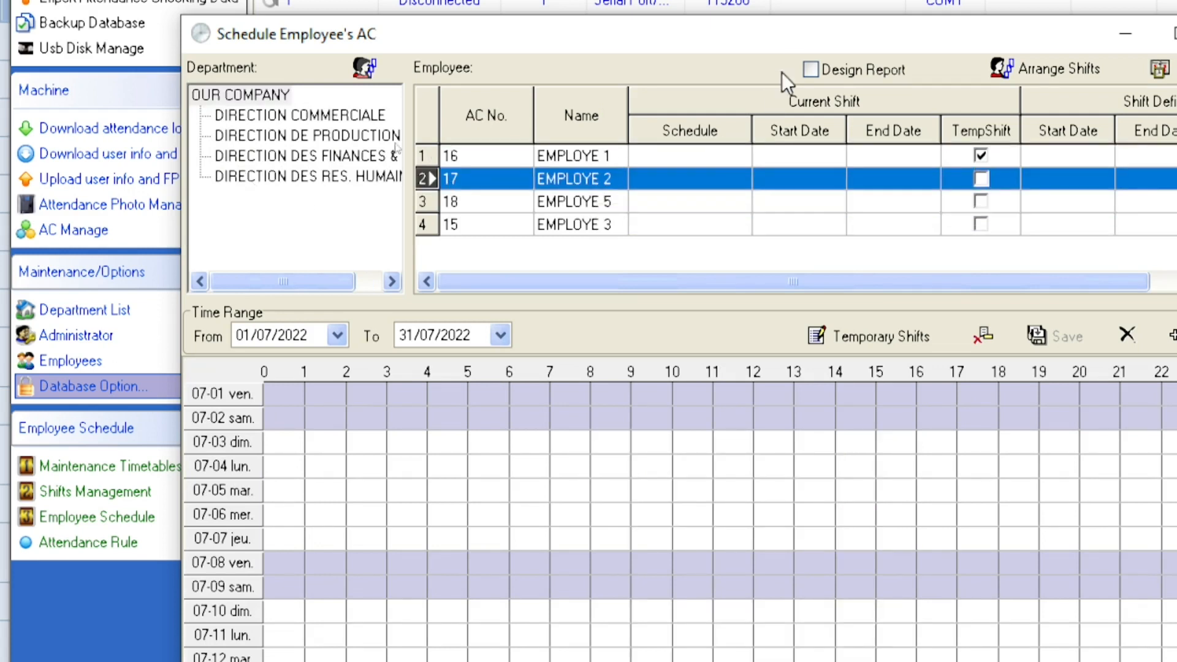
drag(802, 36, 634, 31)
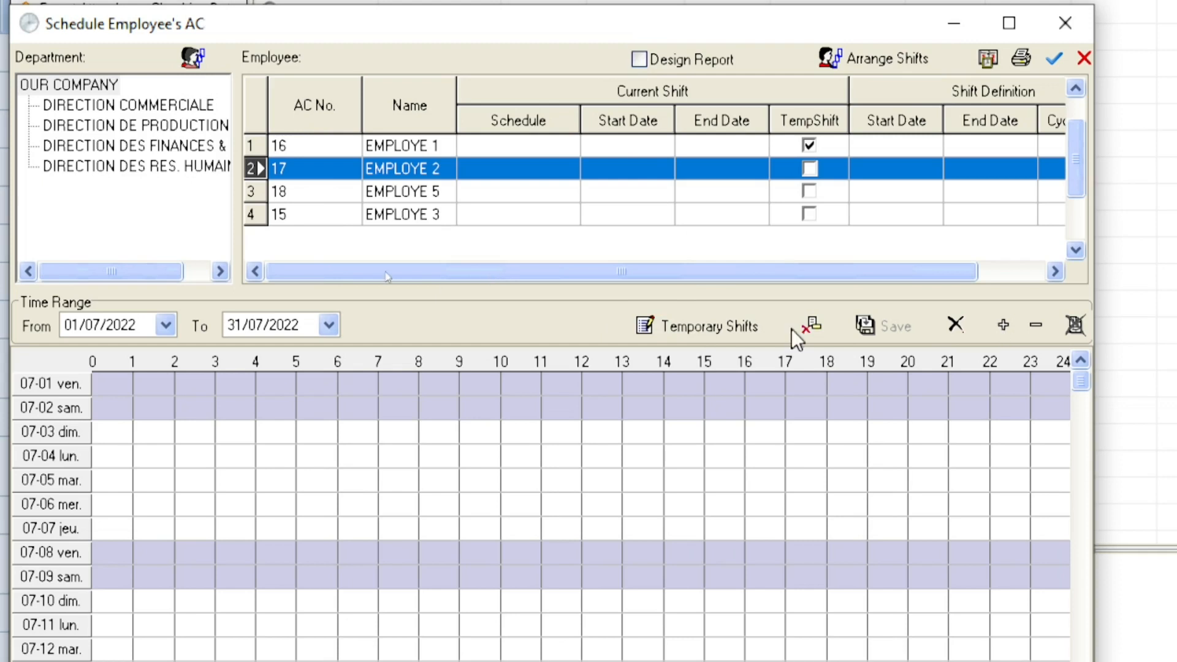
- Start a temporary schedule for EMPLOYE 2 up to 31/07/2022 and choose the EMPLOYE 2 (08:00-12:00) timetable for a new time period
click(664, 324)
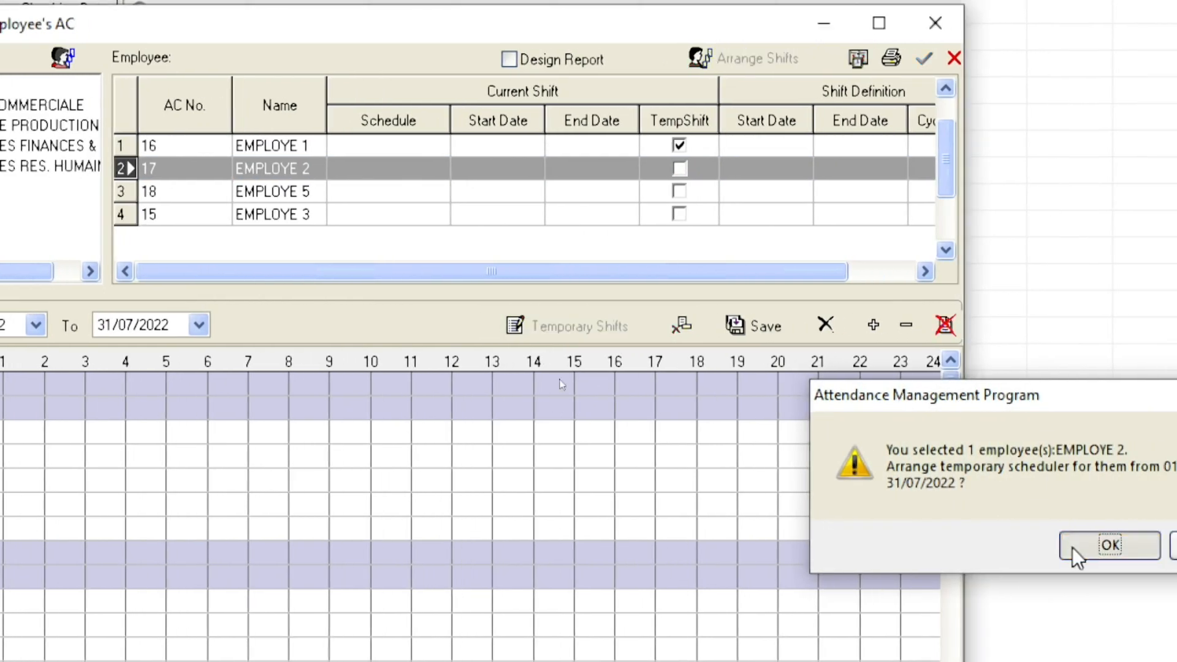
click(1074, 545)
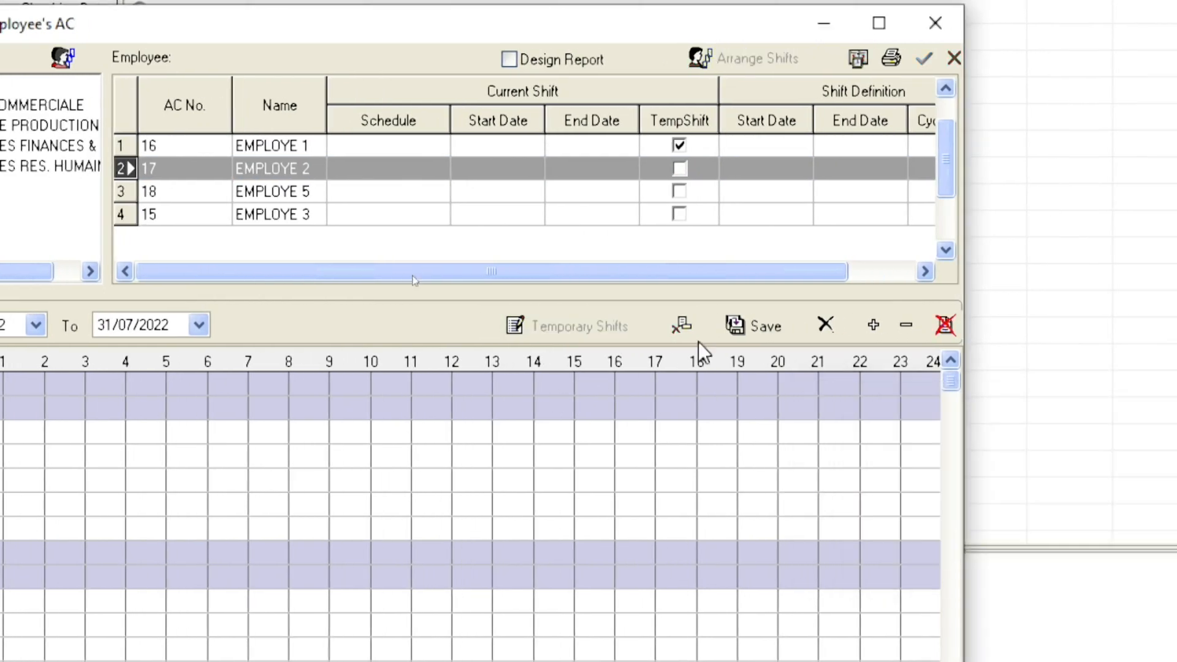
click(874, 325)
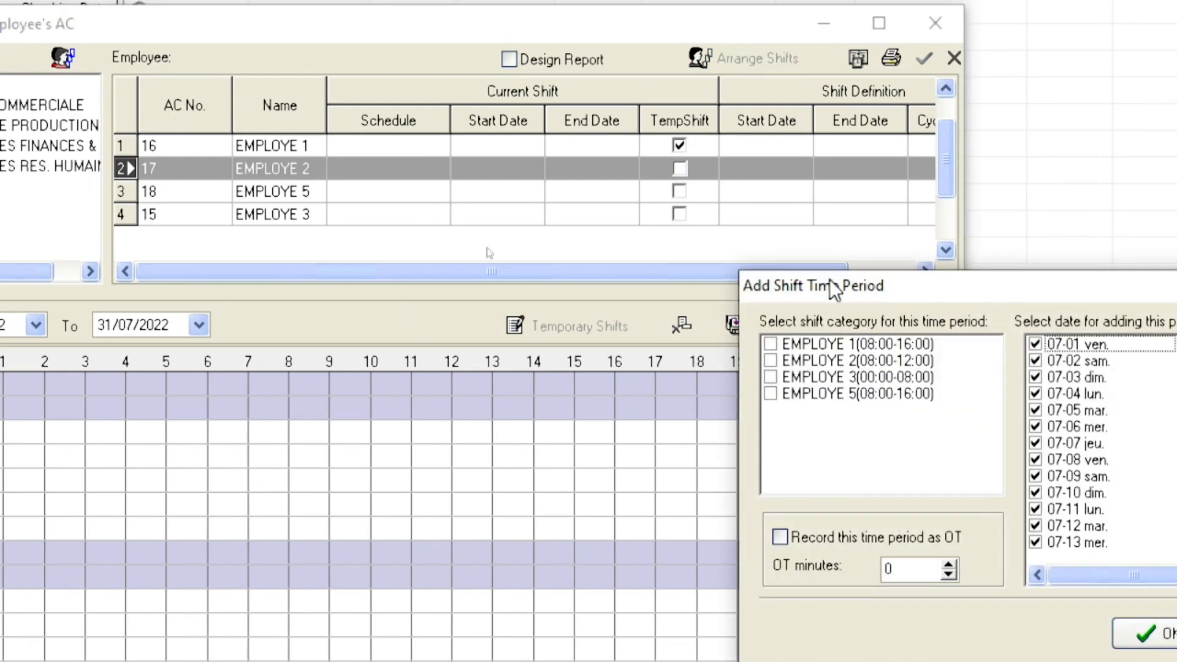
drag(854, 282, 259, 140)
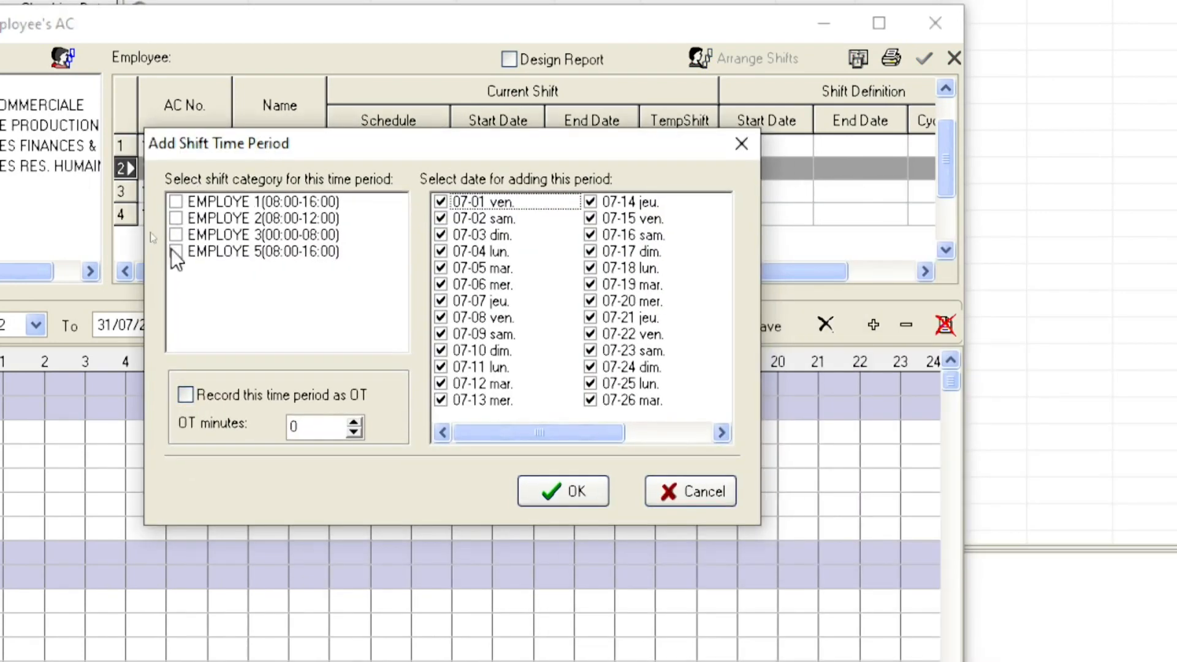
click(176, 218)
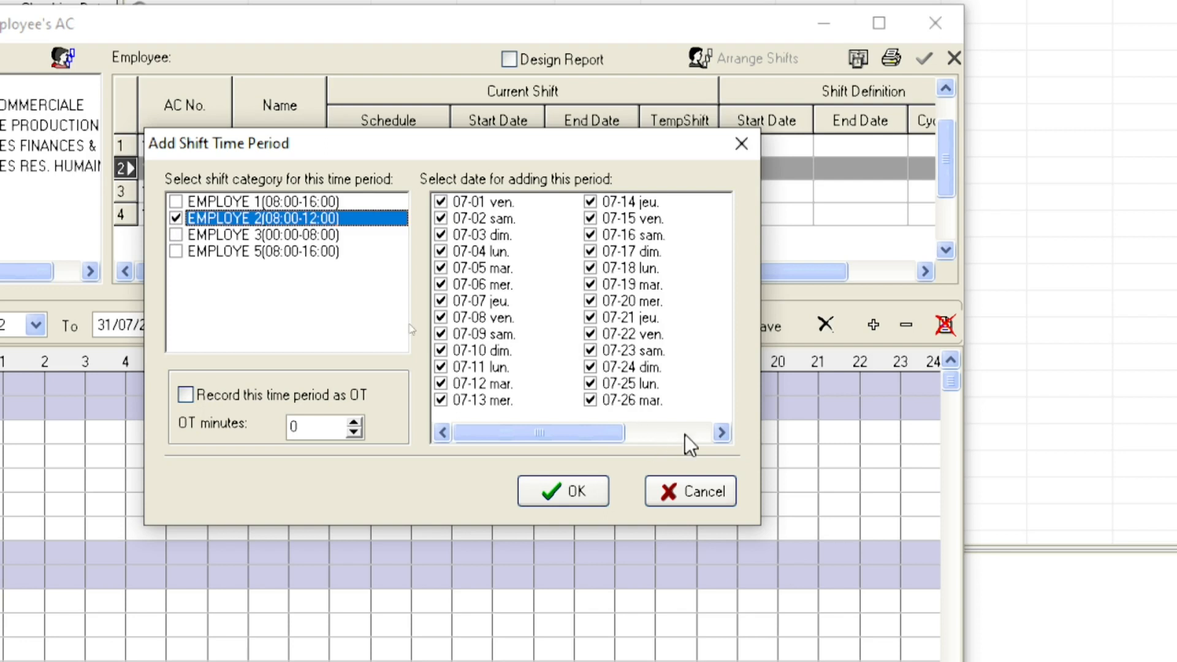
- Exclude the Fridays and Saturdays 07-01, 07-02, 07-08 and 07-09 from the dates of the EMPLOYE 2 time period
click(722, 433)
click(723, 437)
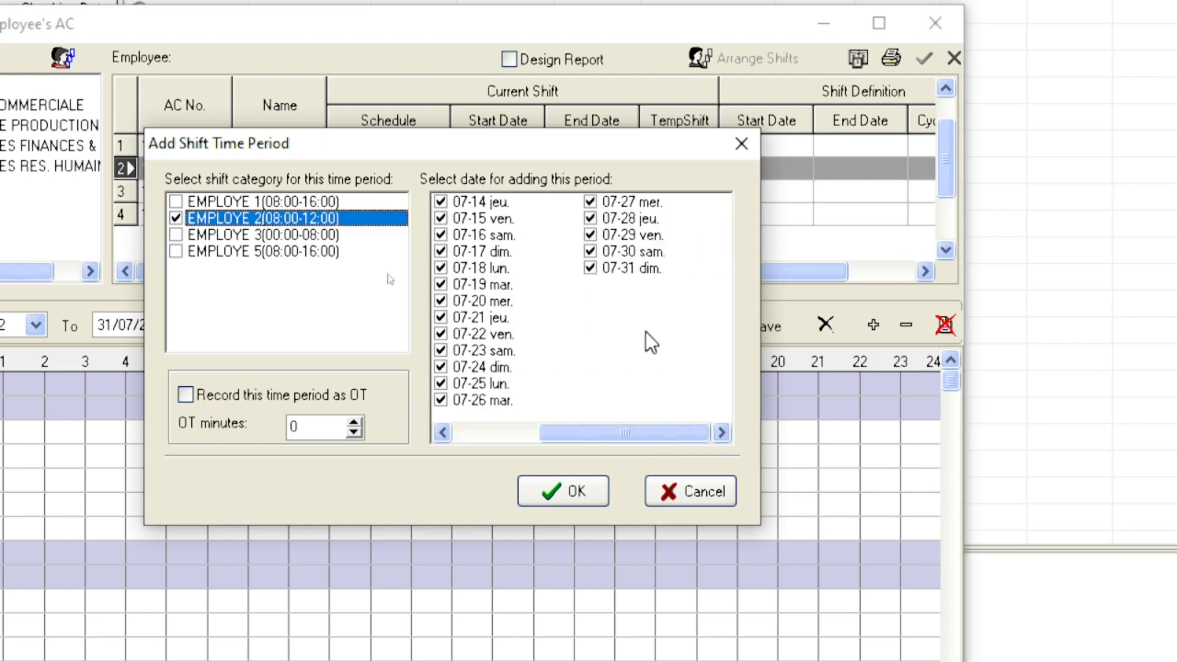
drag(630, 428, 451, 431)
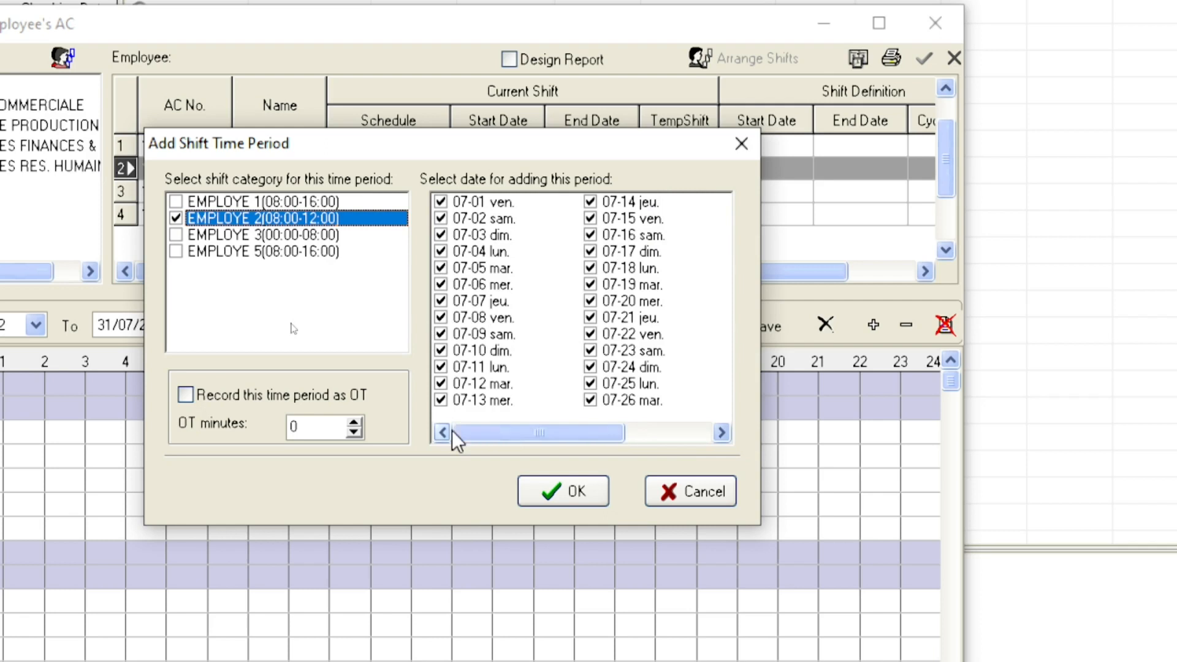
click(441, 203)
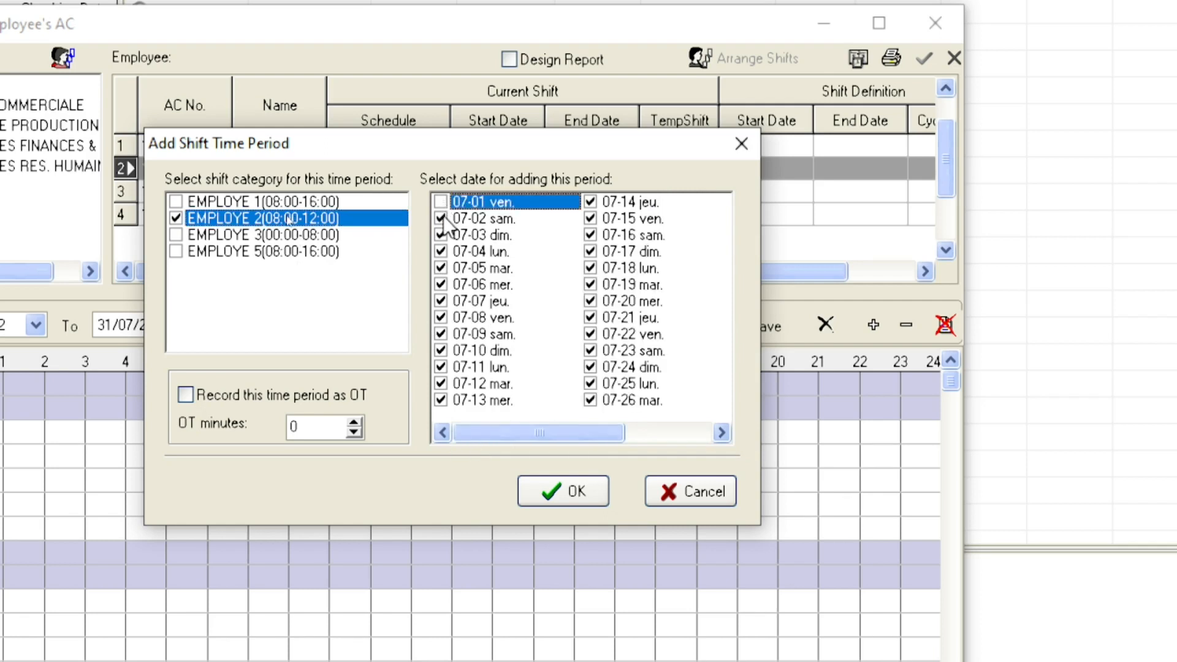
click(443, 216)
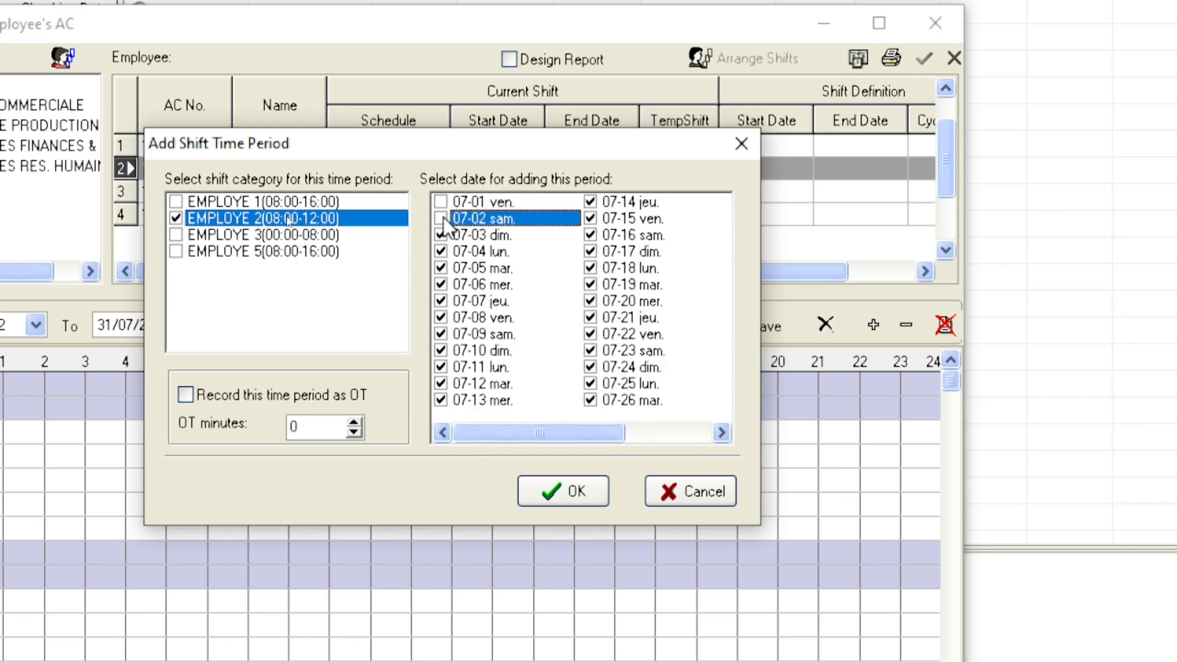
click(439, 319)
click(440, 335)
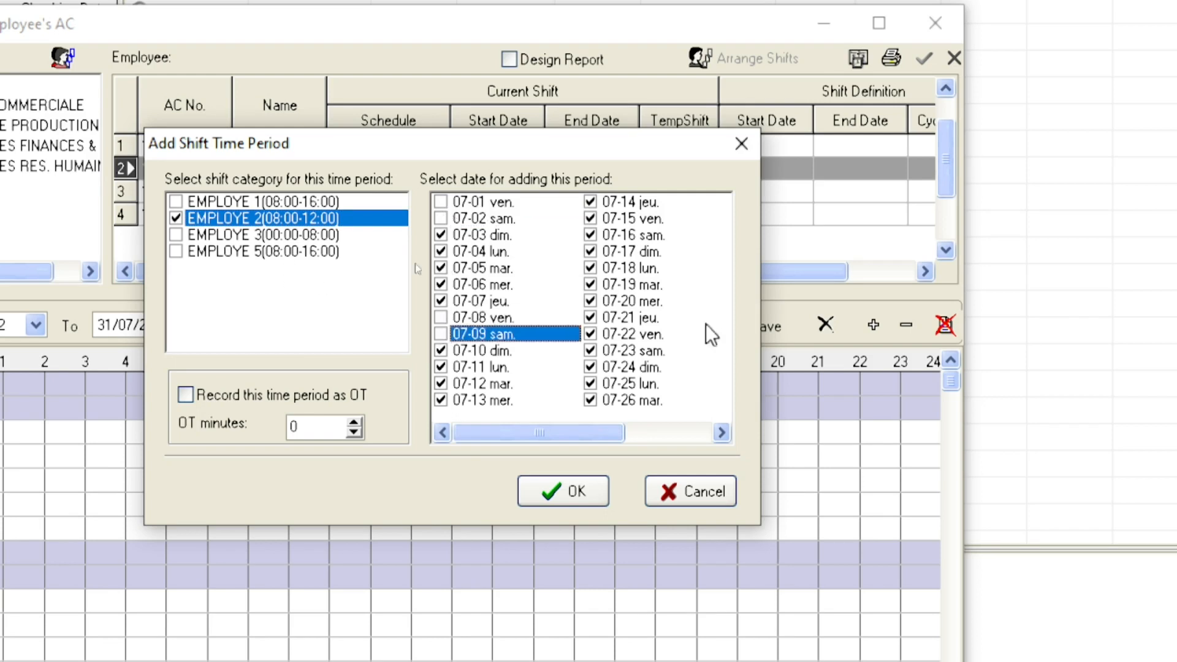
- Exclude 07-15, 07-16, 07-22, 07-23, 07-29 and 07-30 as well, and add the time period to the remaining July dates
click(589, 219)
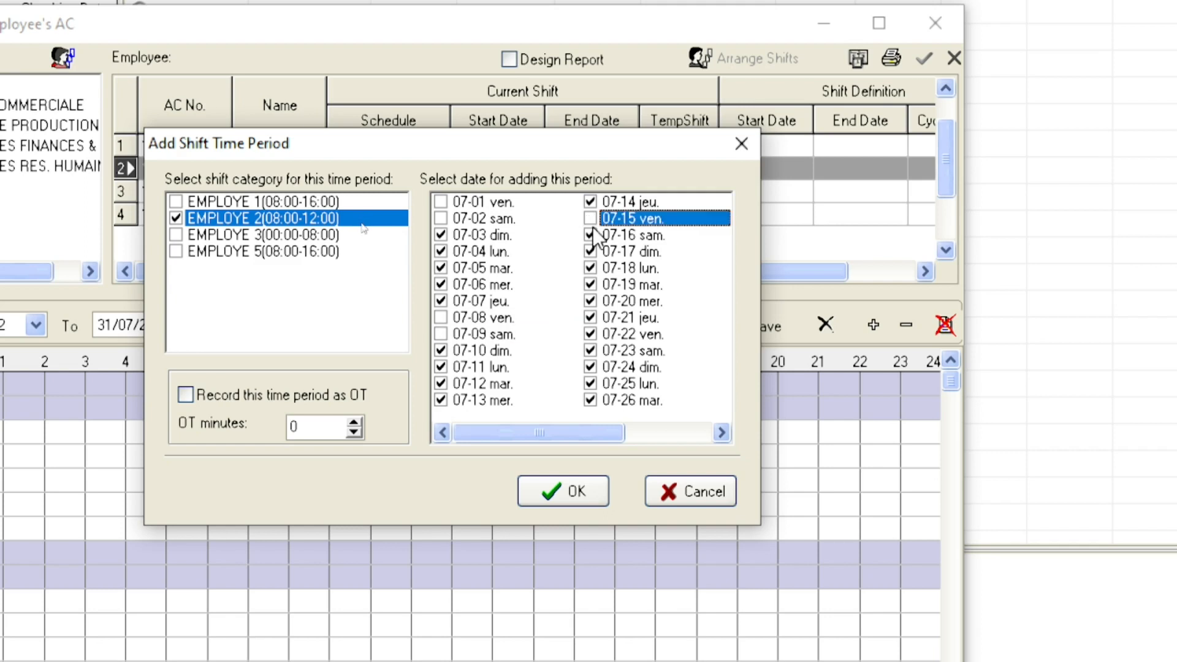
click(590, 236)
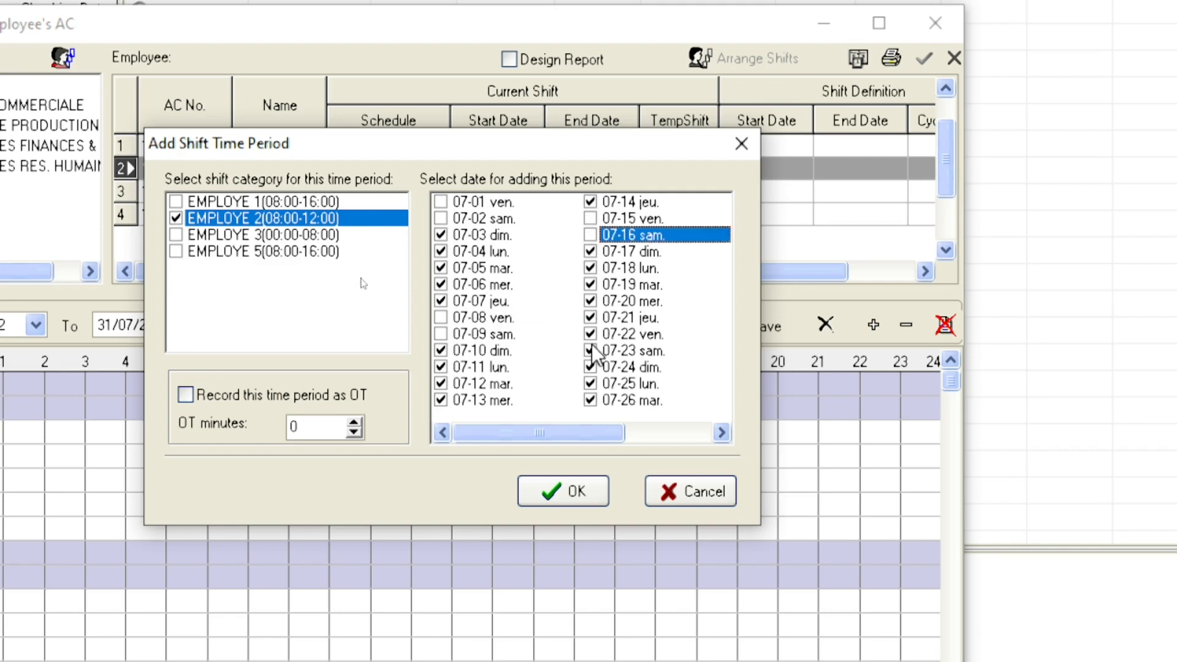
click(590, 334)
click(590, 350)
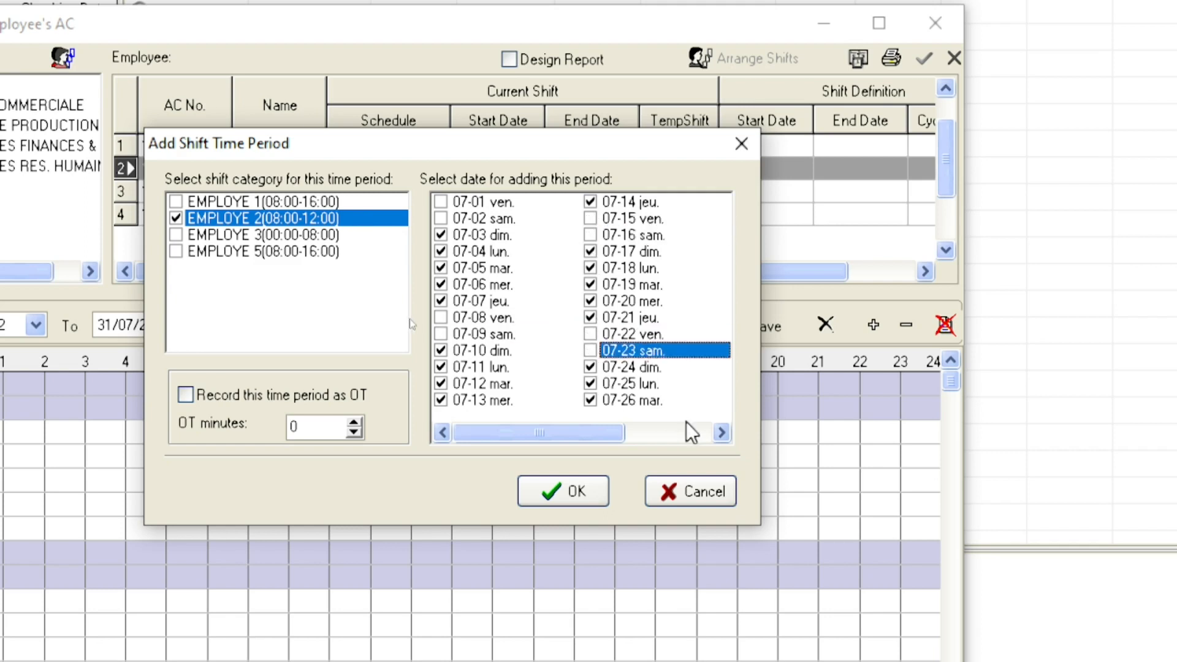
click(722, 433)
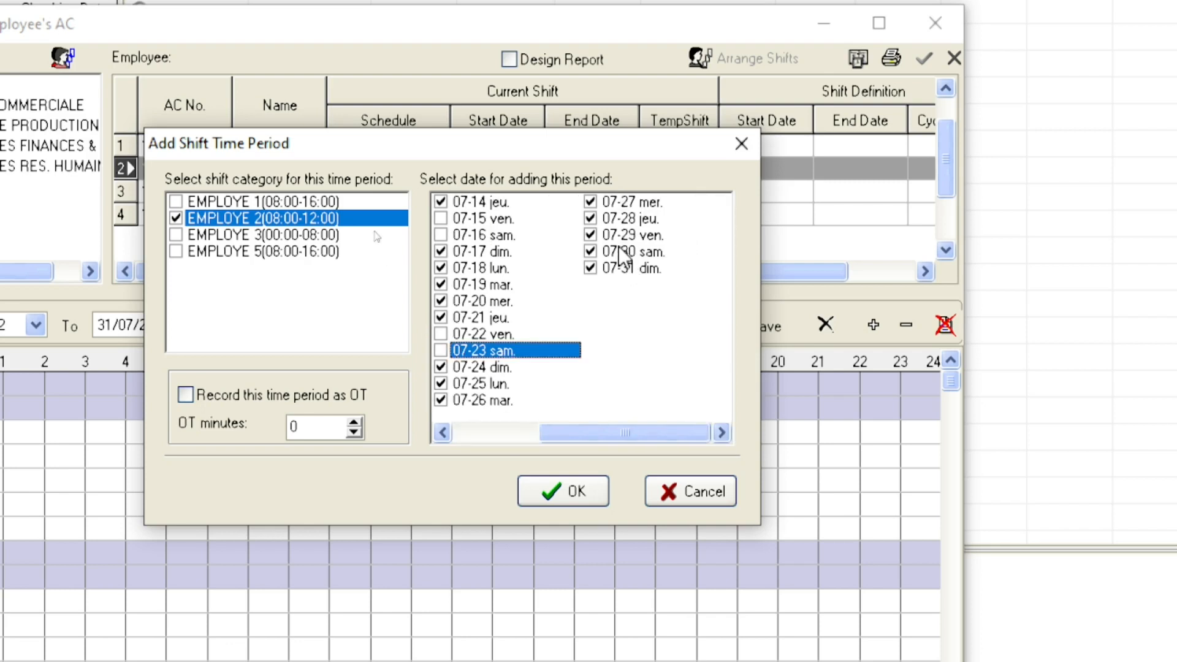
click(590, 236)
click(590, 252)
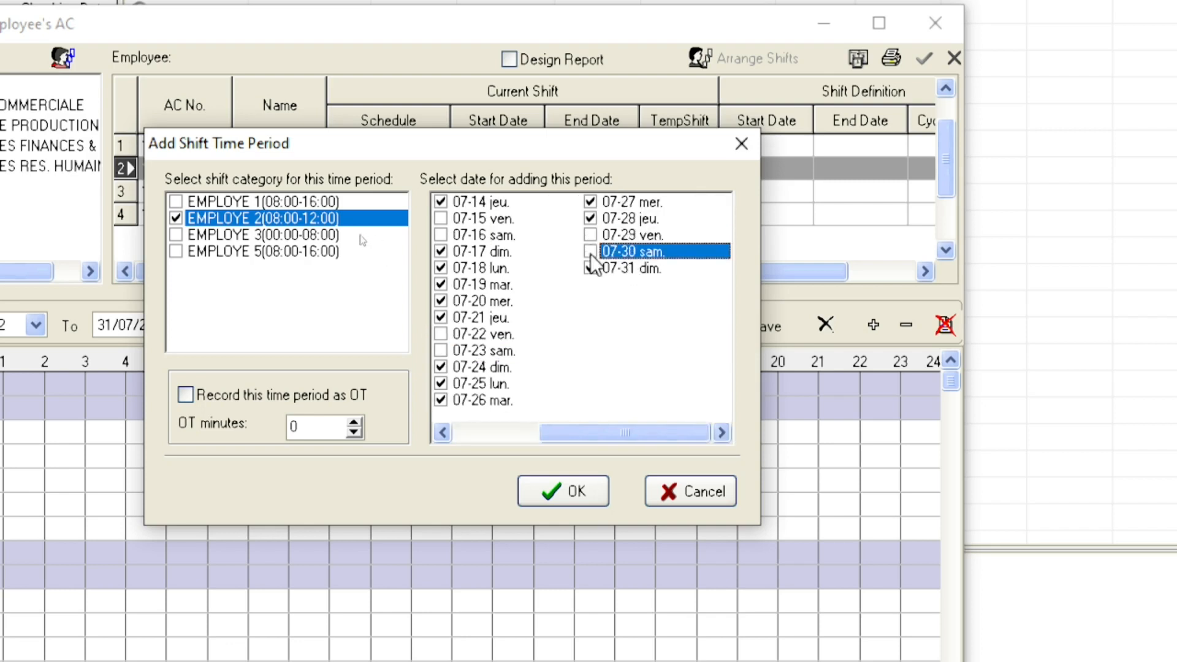
click(576, 496)
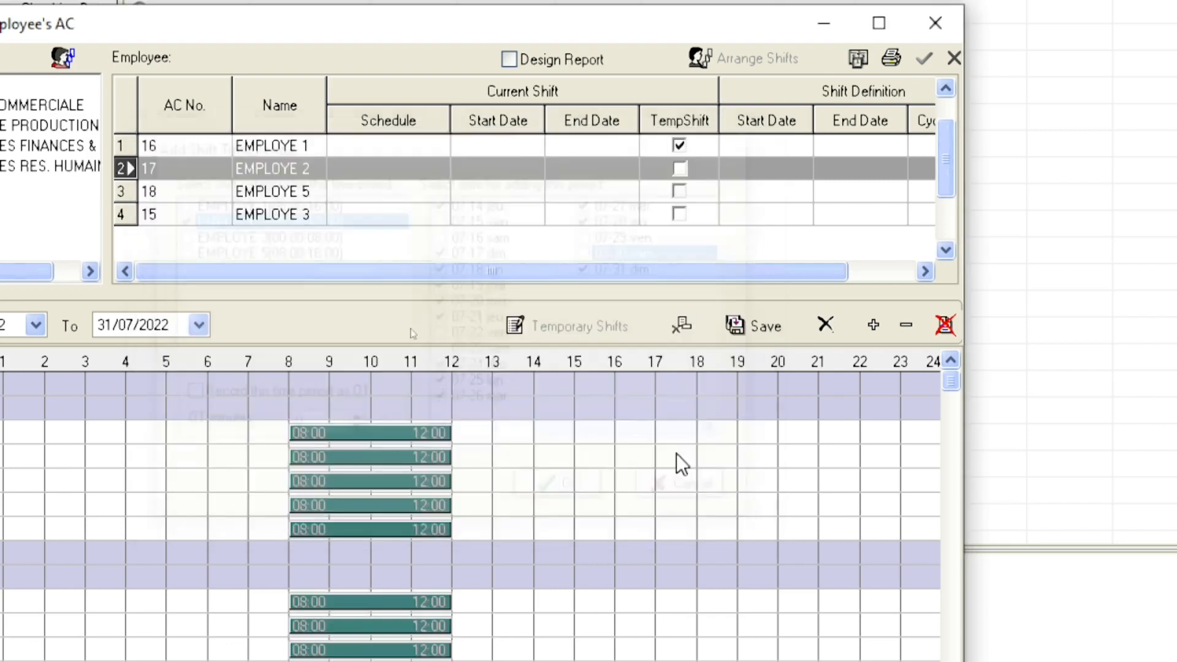
- Save the temporary schedule of EMPLOYE 2, check the resulting periods and close the employee schedule
click(760, 326)
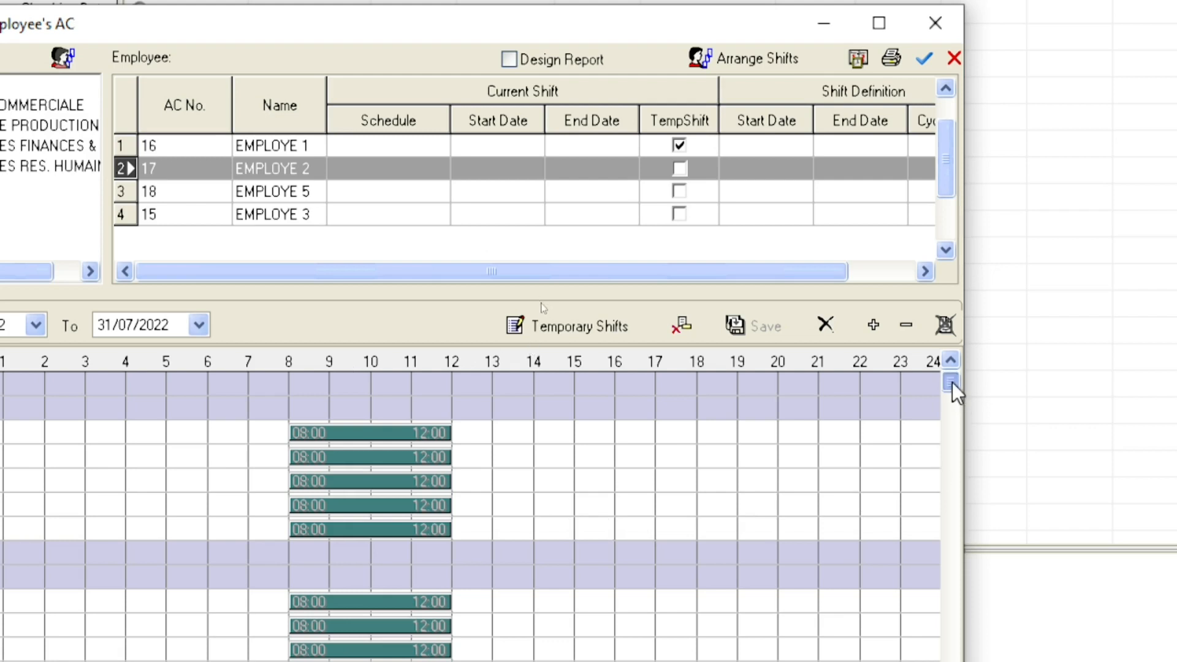
drag(952, 381, 962, 603)
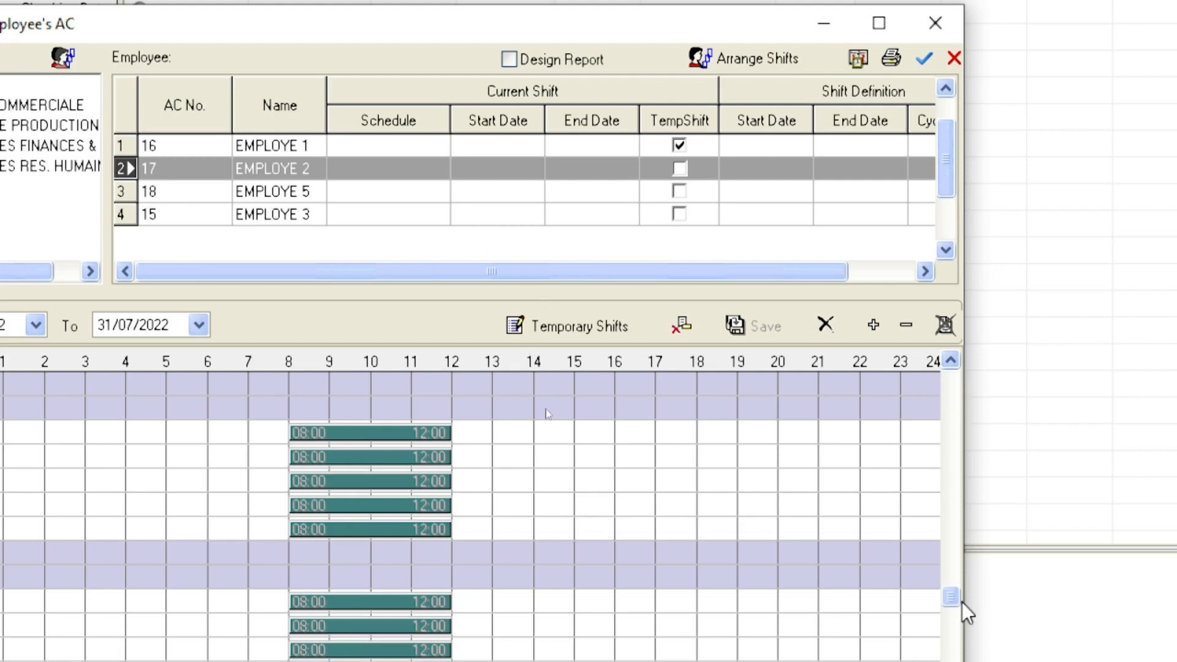
click(938, 23)
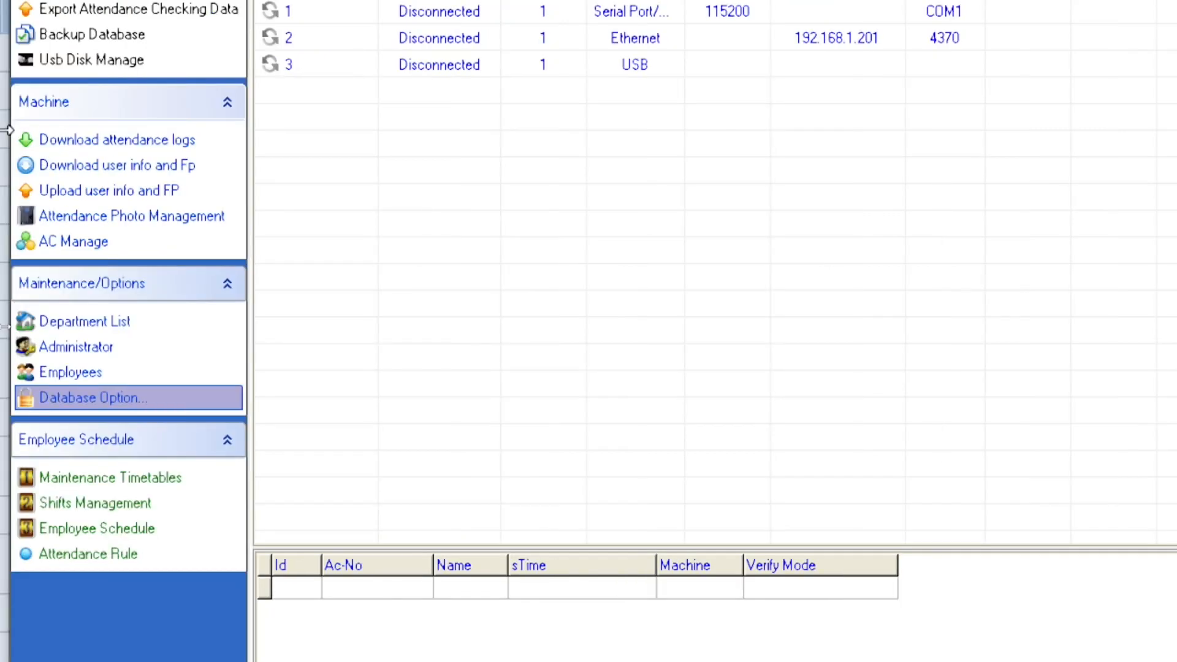
- Review the posted-work hours of EMPLOYE 3 in the Excel schedule sheet and return to the Attendance Management Program
click(28, 500)
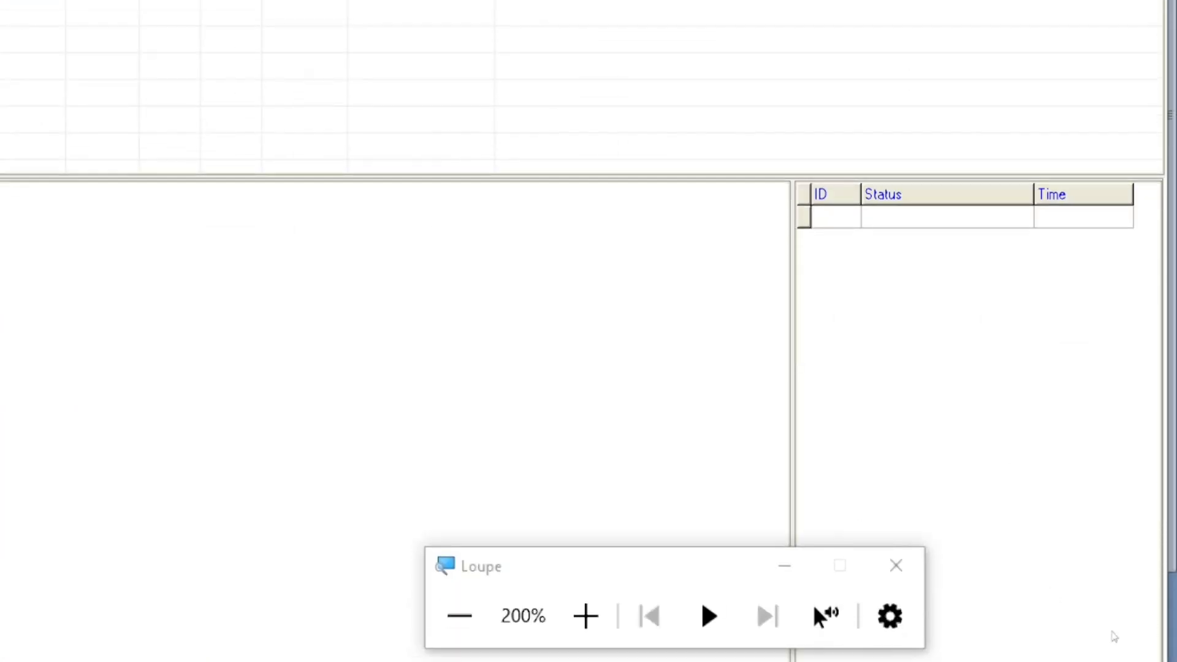
click(461, 613)
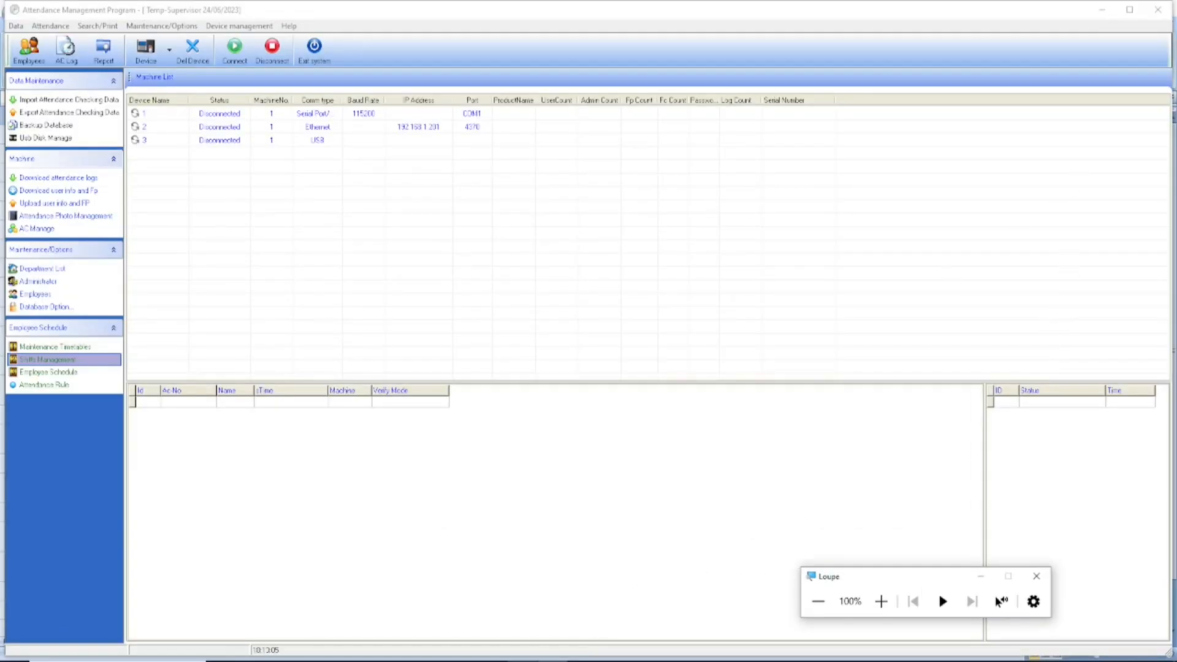
click(552, 661)
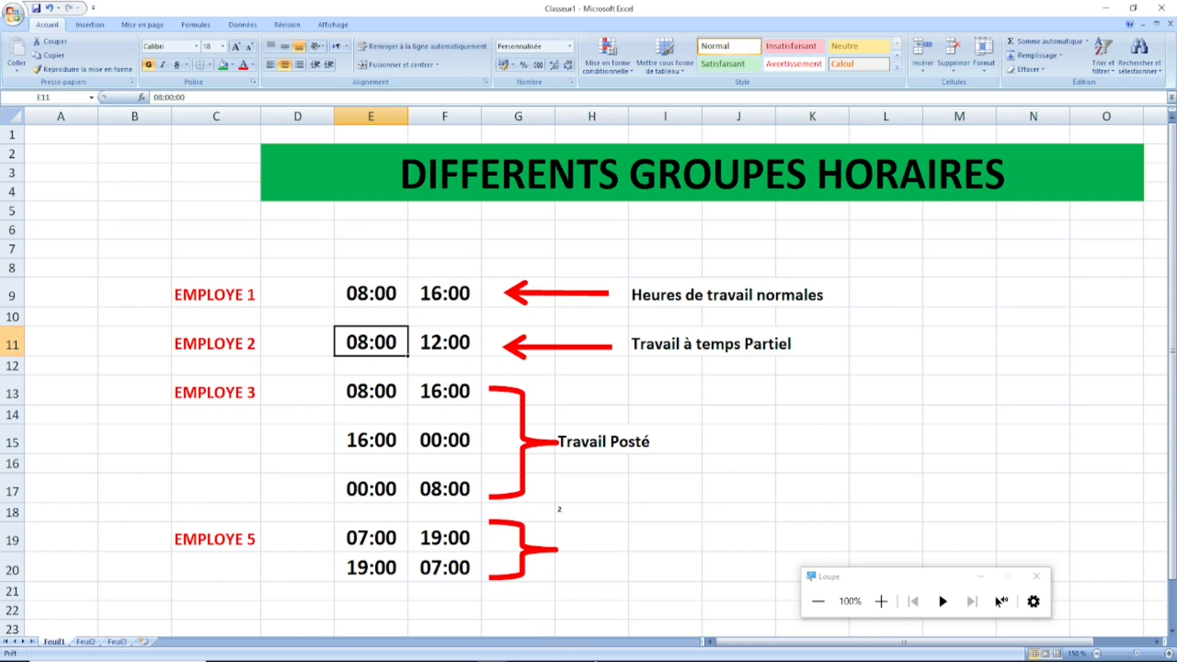
click(613, 661)
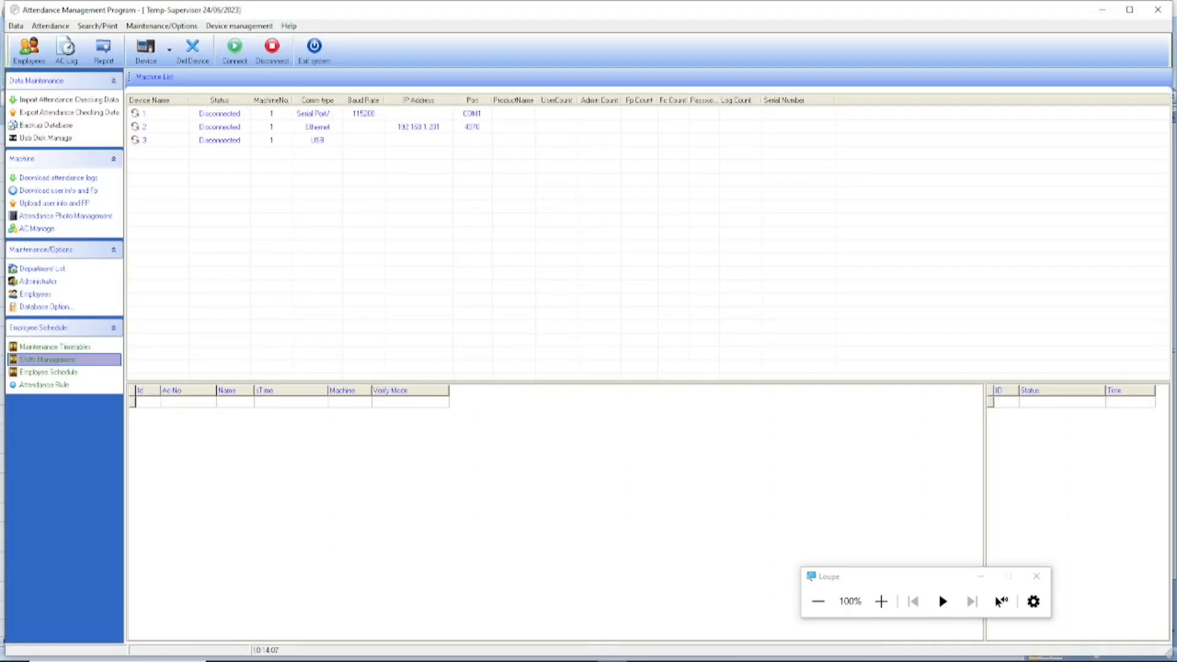
- Open timetable maintenance and select the EMPLOYE 3 timetable
click(882, 602)
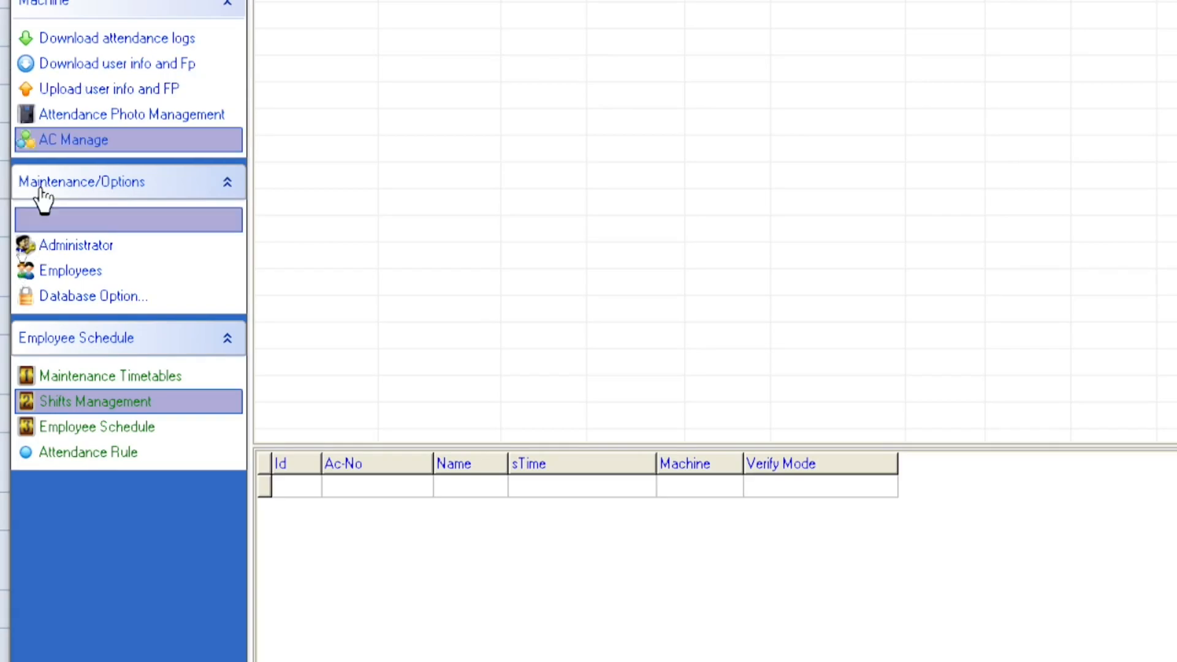
click(113, 387)
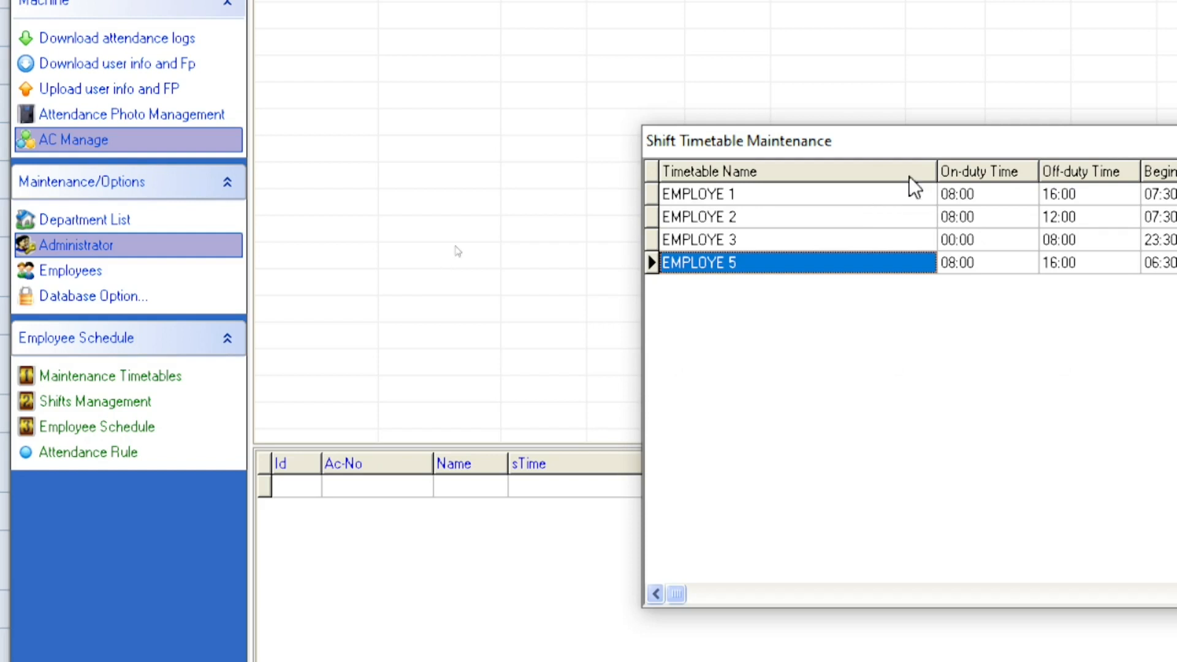
drag(951, 149, 436, 135)
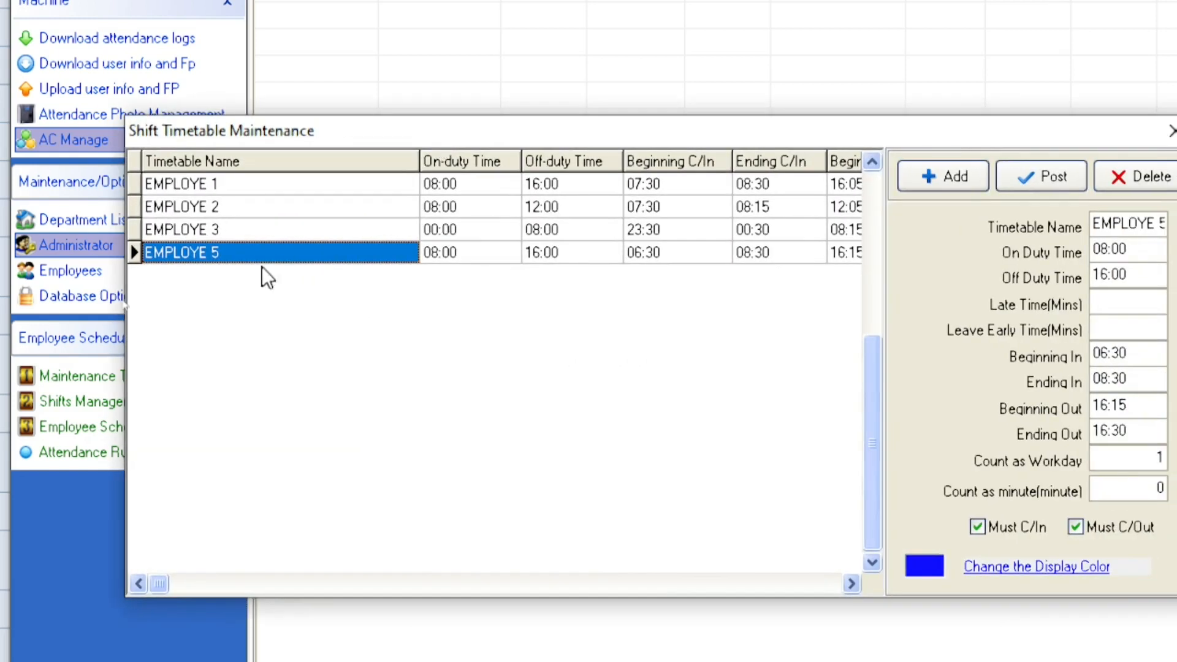
click(227, 229)
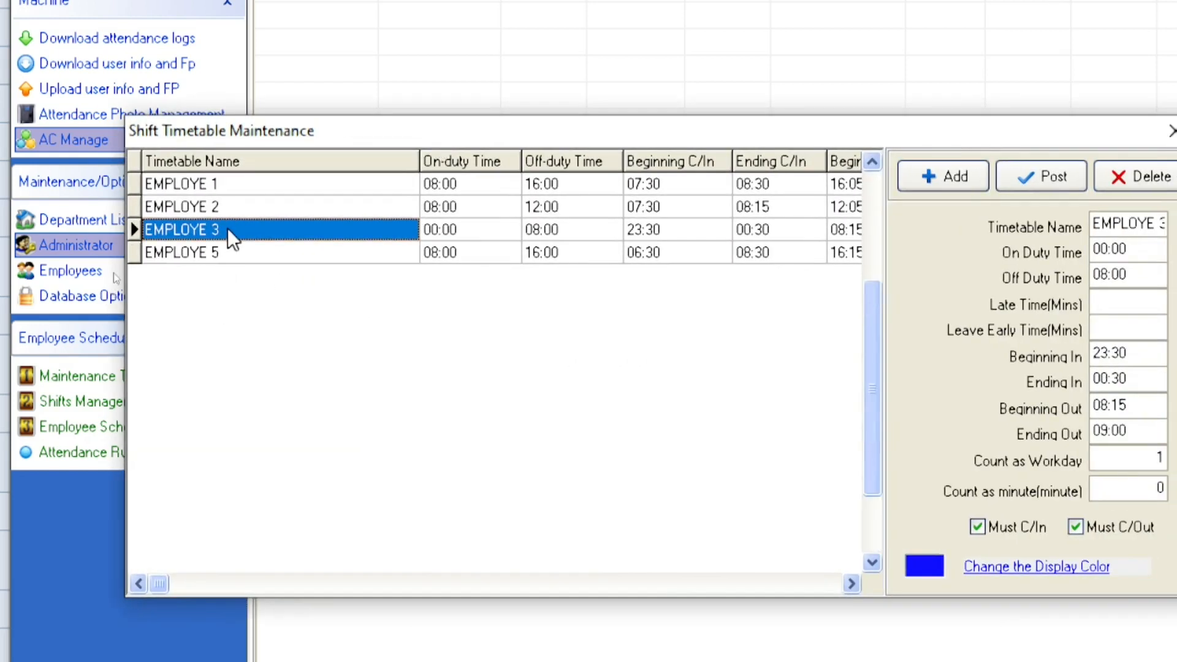
drag(892, 126, 760, 80)
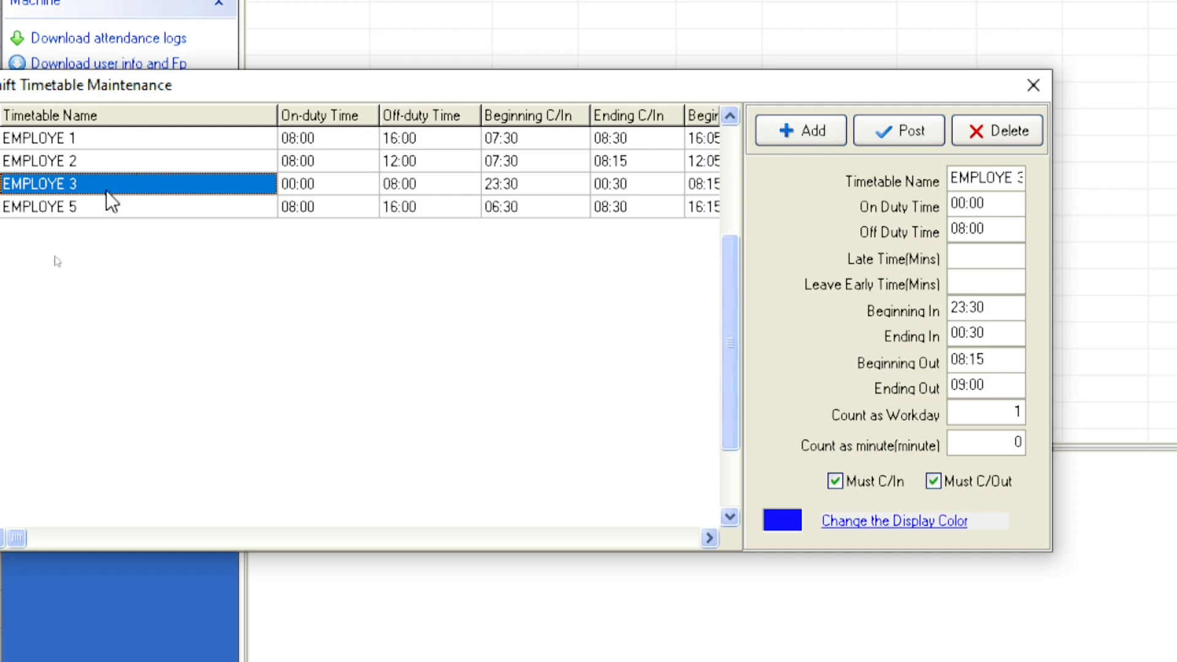
- Compare the settings of the EMPLOYE 1, EMPLOYE 3 and EMPLOYE 5 timetables to plan the posted-work shifts
click(87, 209)
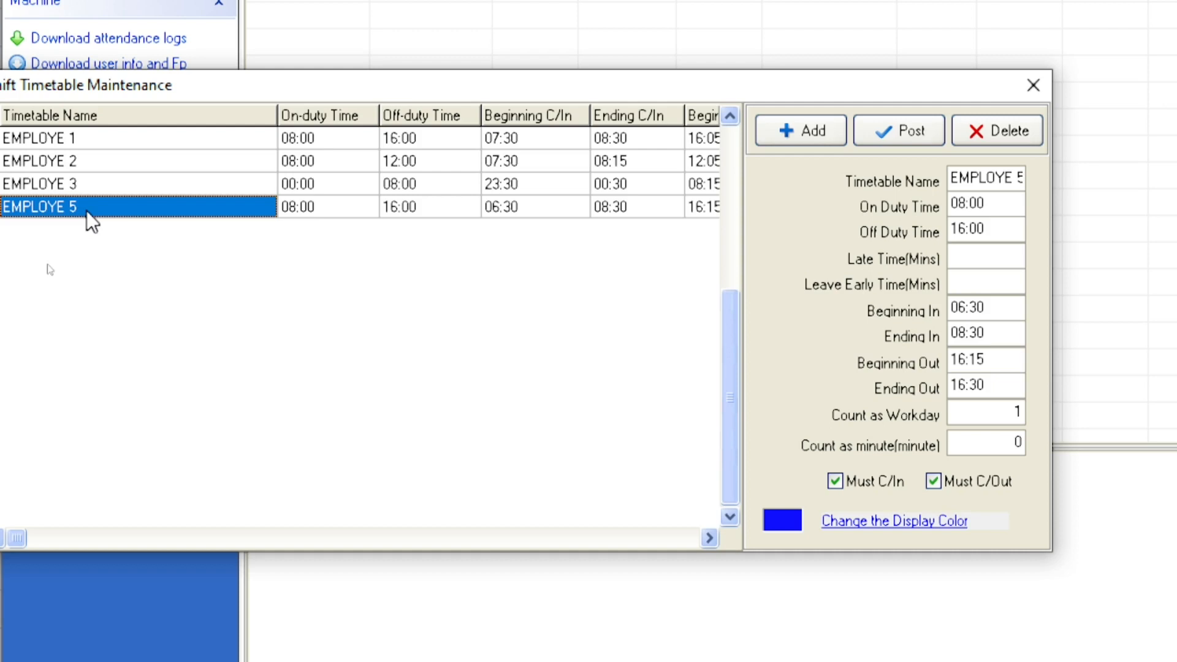
click(90, 137)
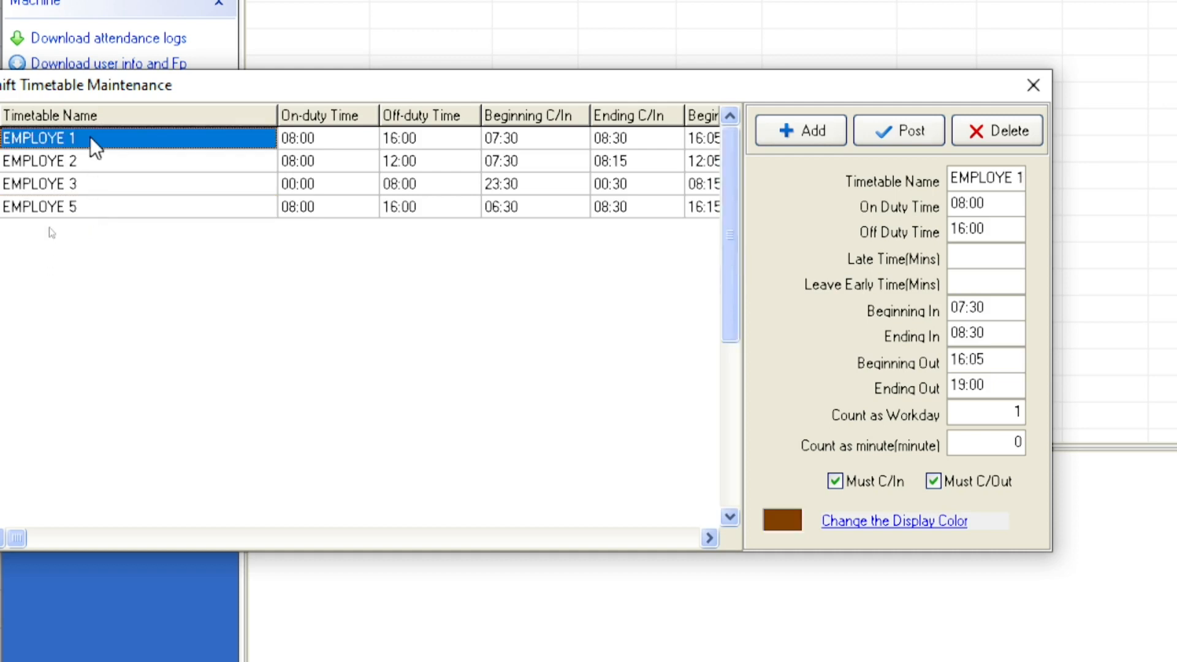
click(88, 208)
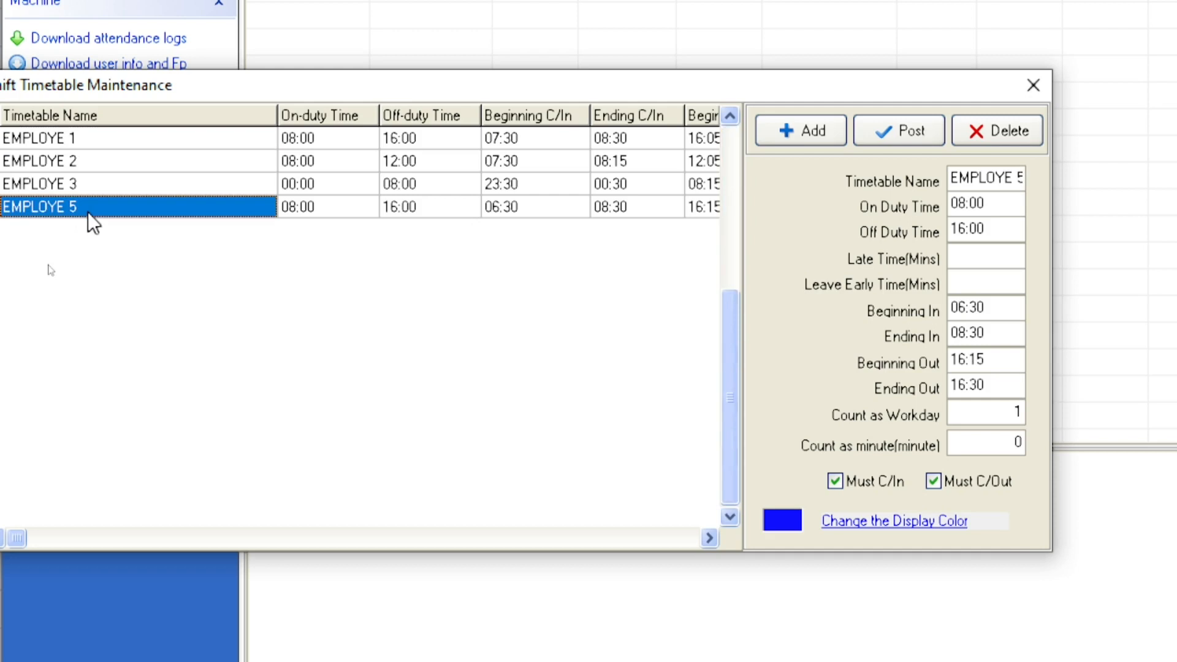
click(93, 142)
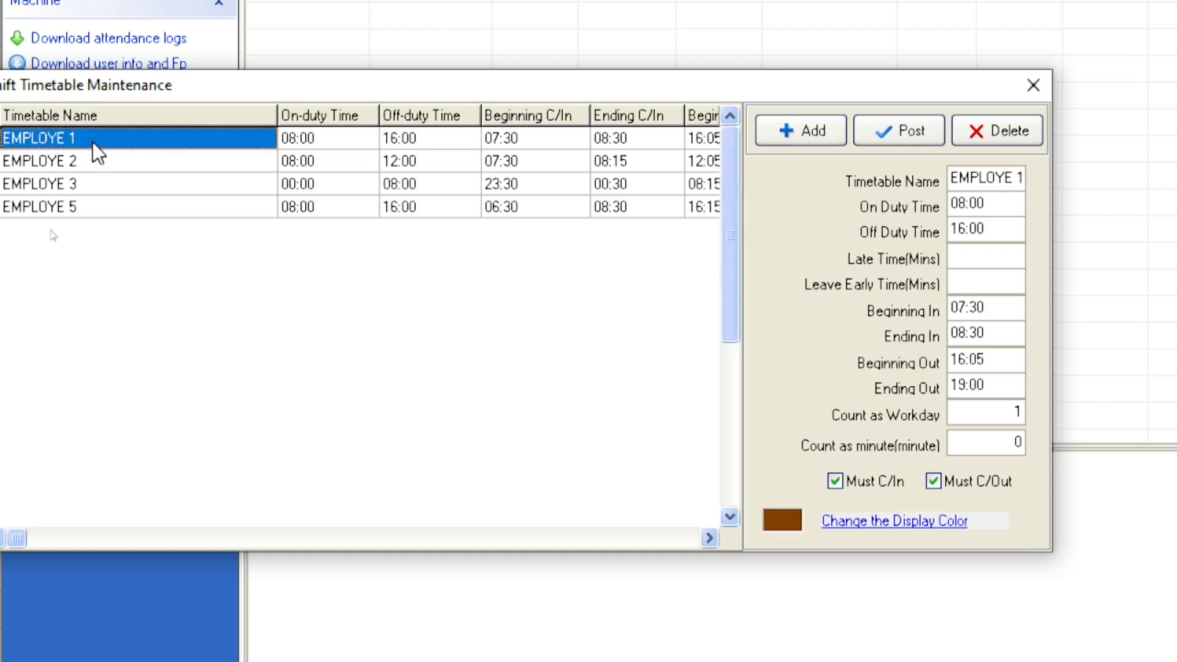
click(87, 182)
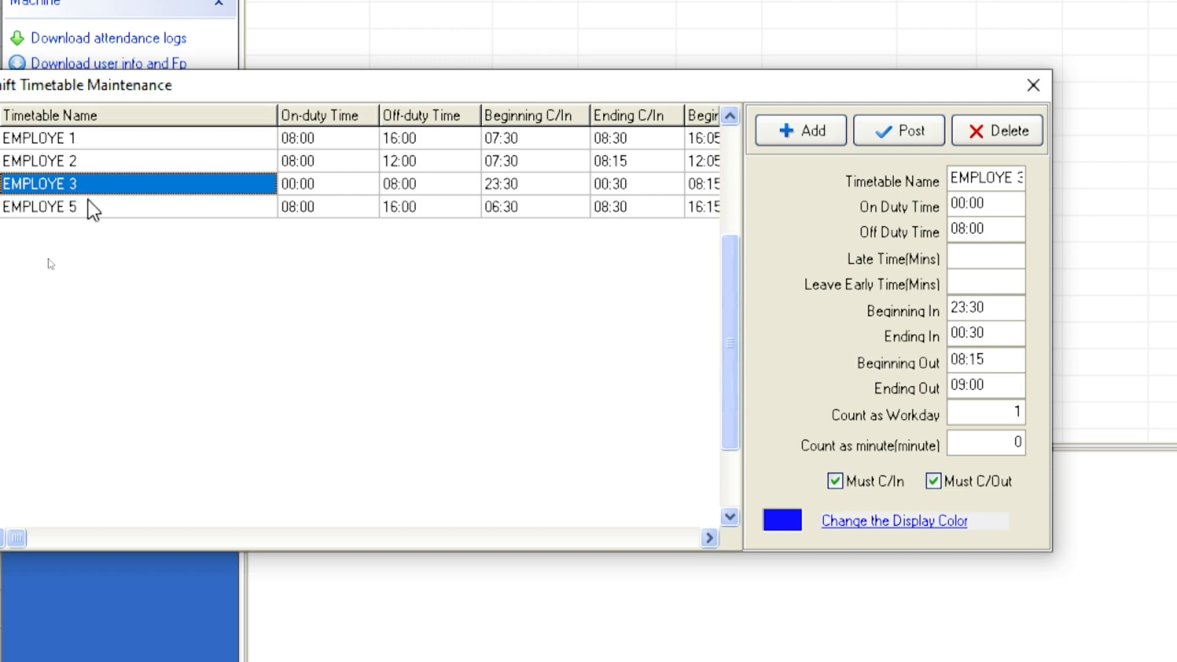
click(92, 208)
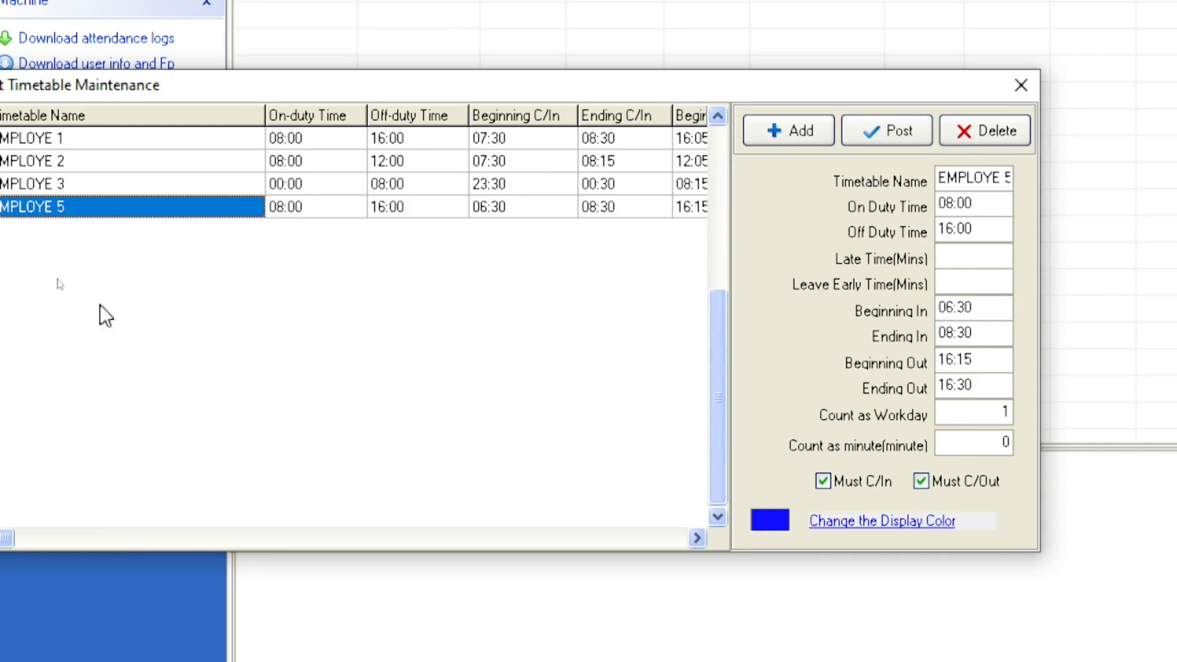
click(95, 138)
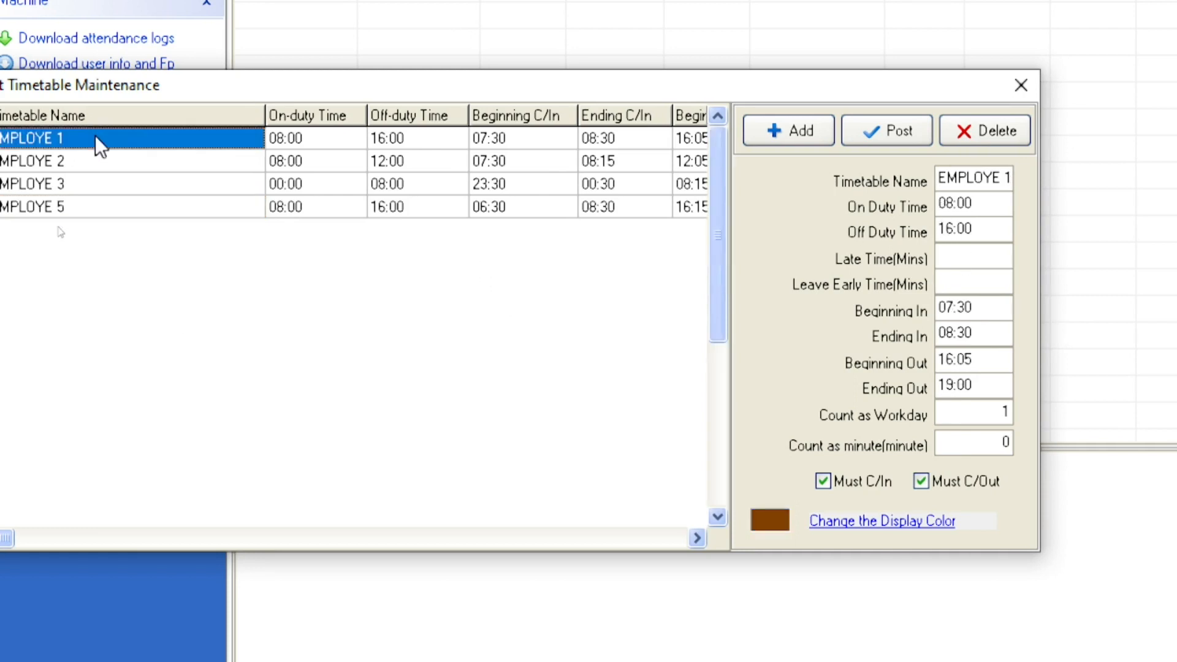
click(94, 184)
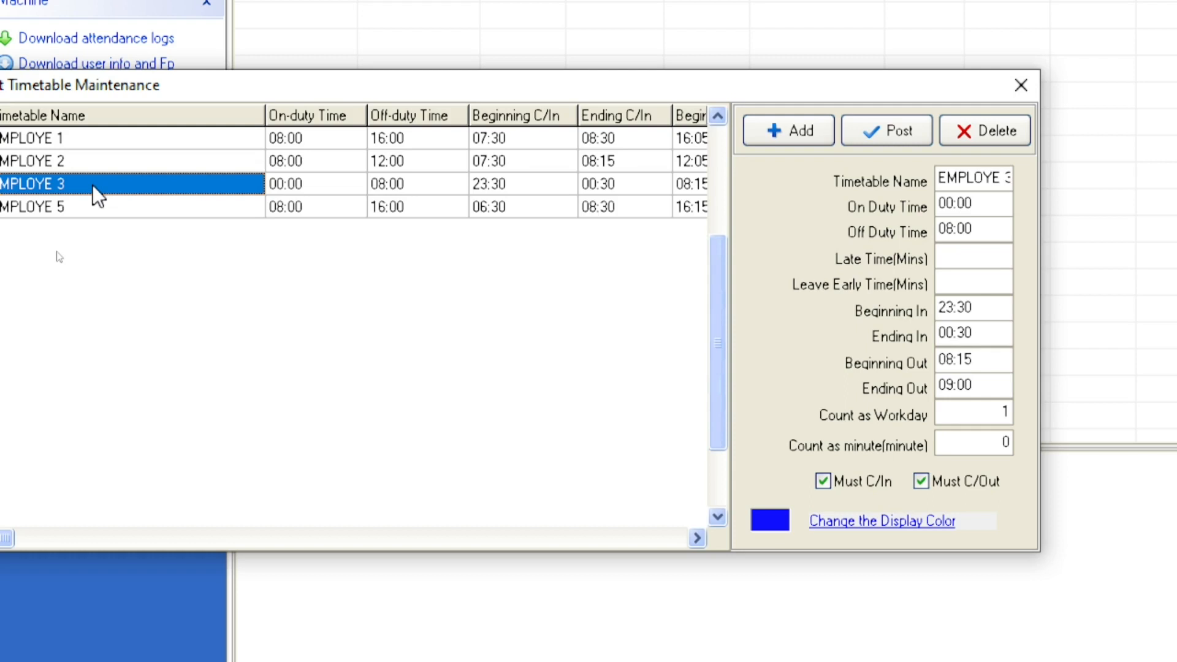
- Set the EMPLOYE 5 timetable's on-duty time to 16:00 and its off-duty time to 00:00
click(90, 207)
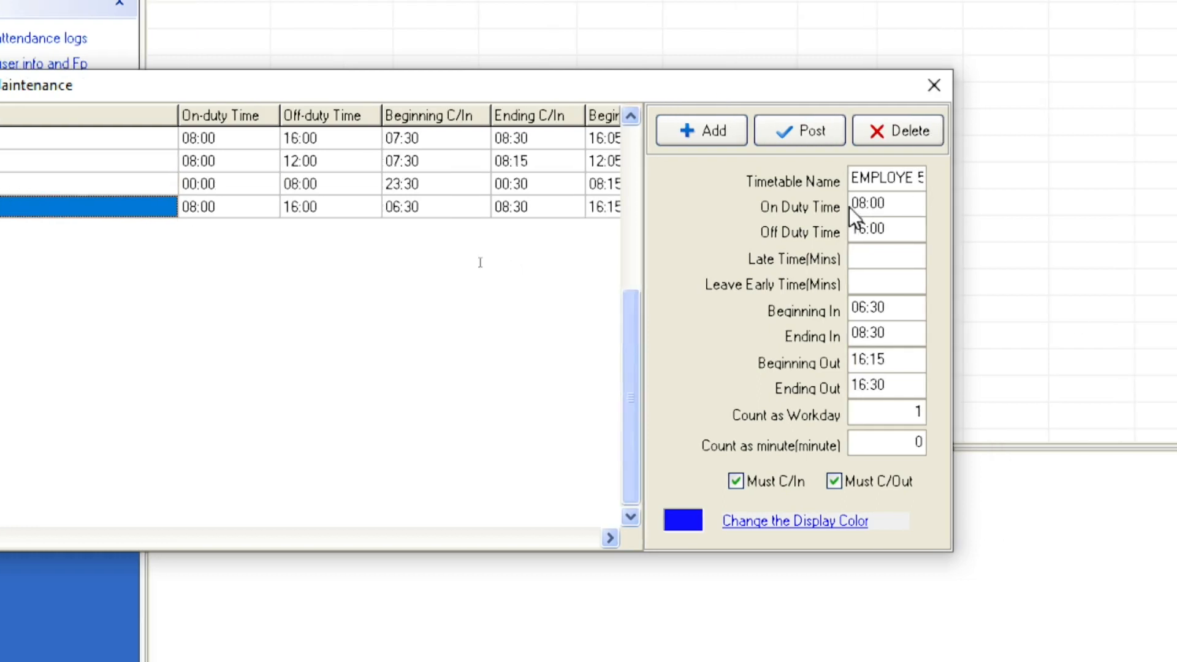
click(853, 208)
drag(852, 207, 882, 206)
text(16)
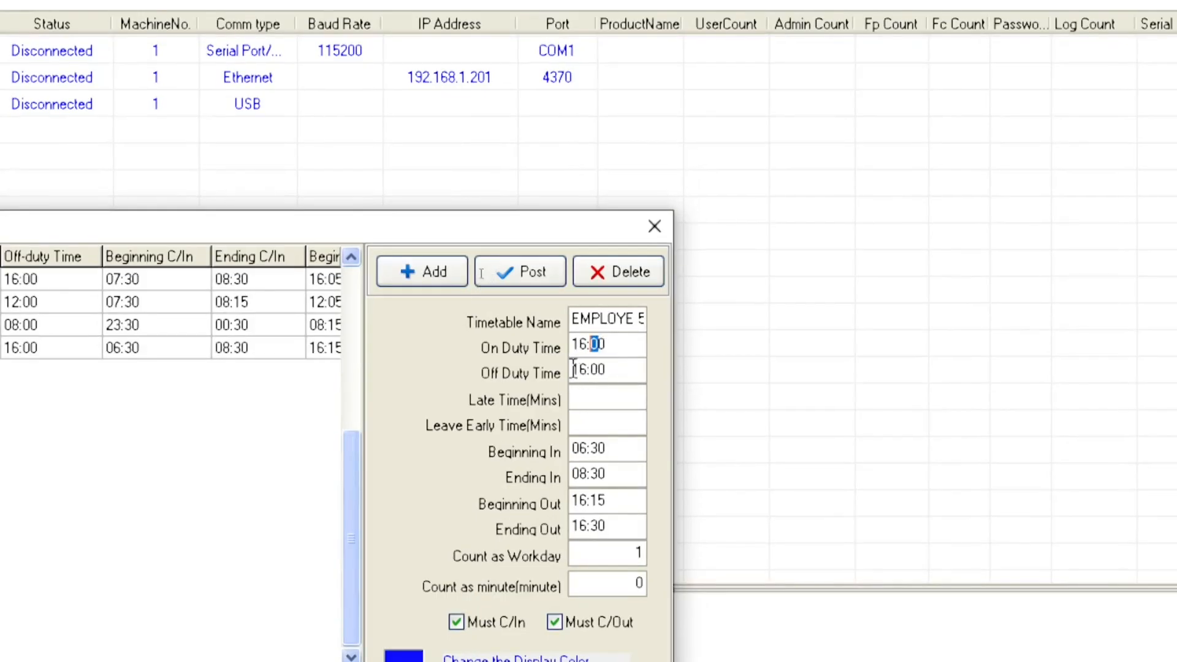
drag(574, 369, 587, 370)
text(00)
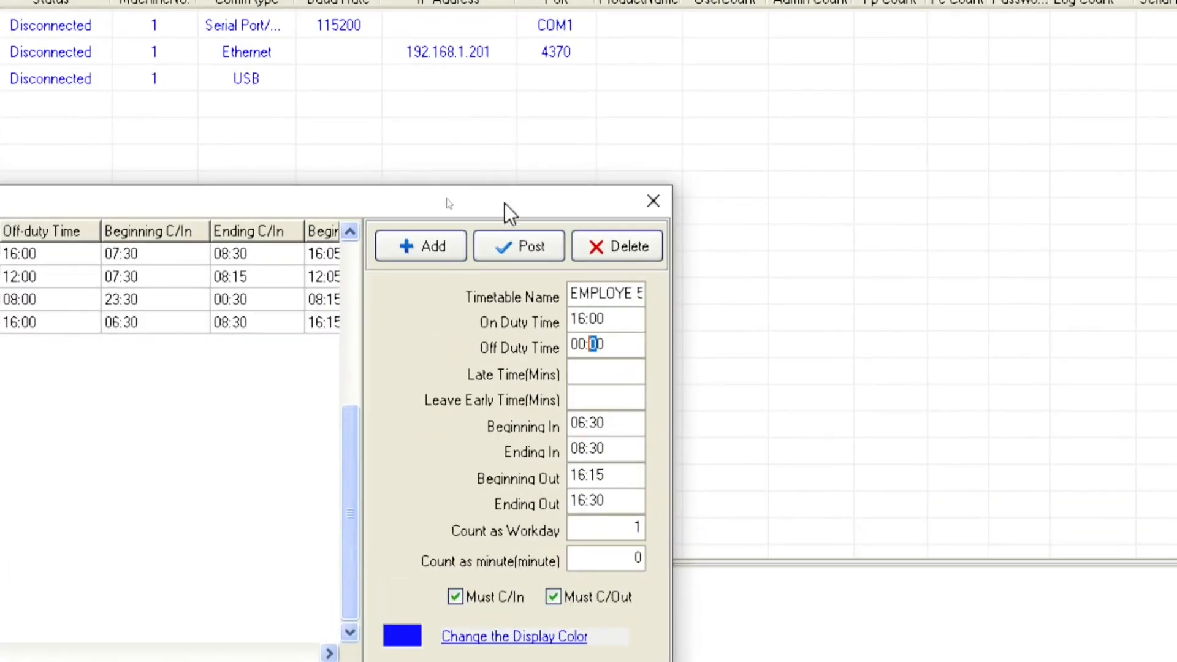
drag(505, 206, 516, 68)
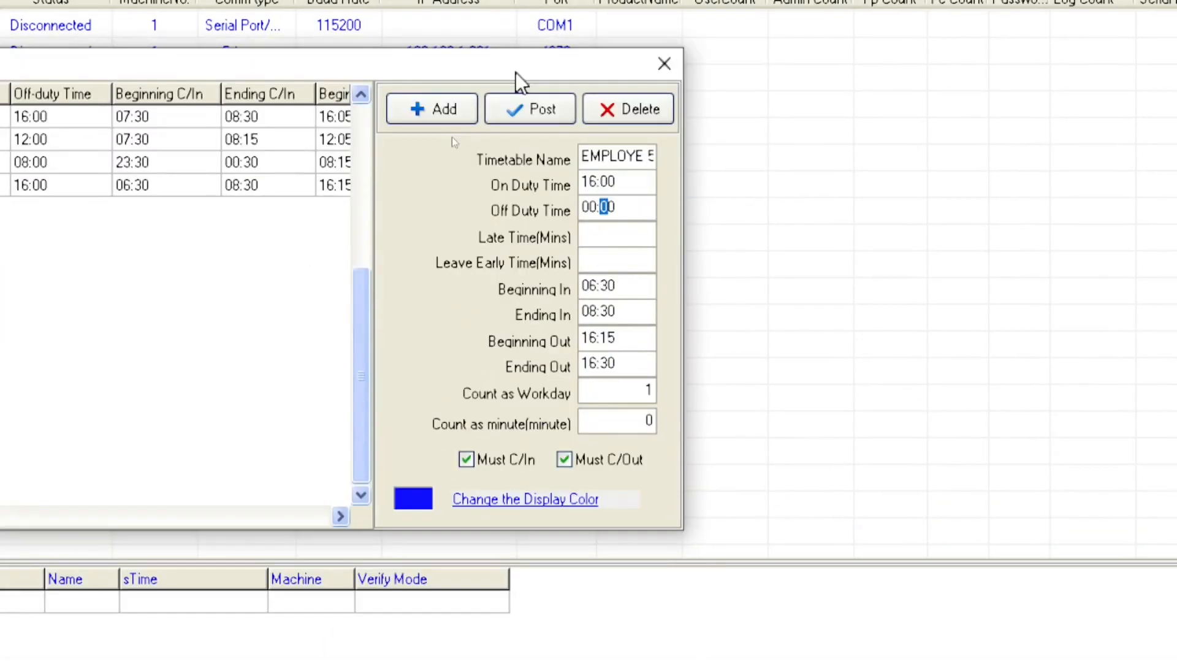
- Set the EMPLOYE 5 timetable's clock-in window to begin at 15:30 and end at 16:30
click(590, 287)
drag(590, 287, 598, 287)
text(15:)
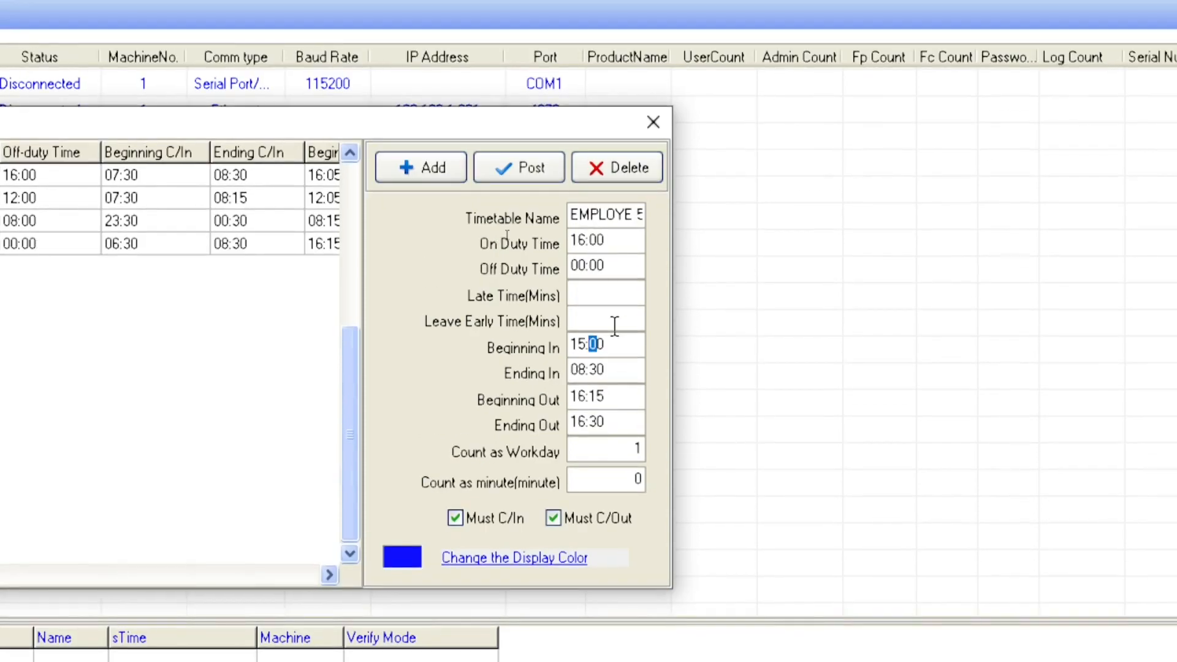
text(3)
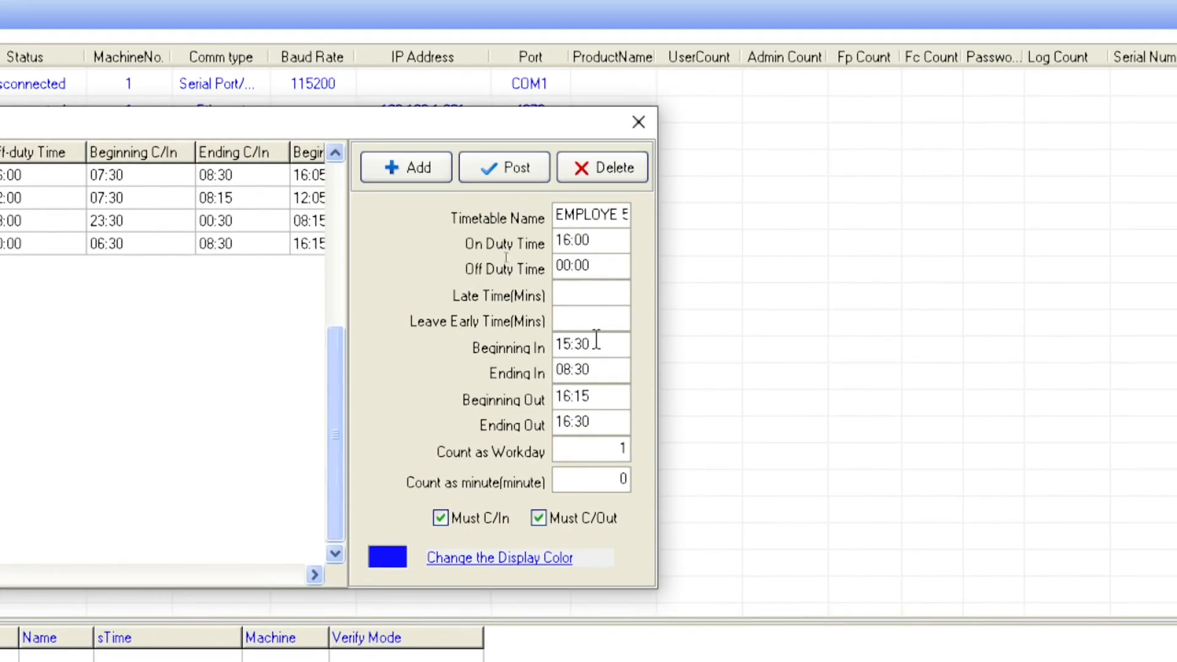
drag(557, 371, 574, 375)
text(163)
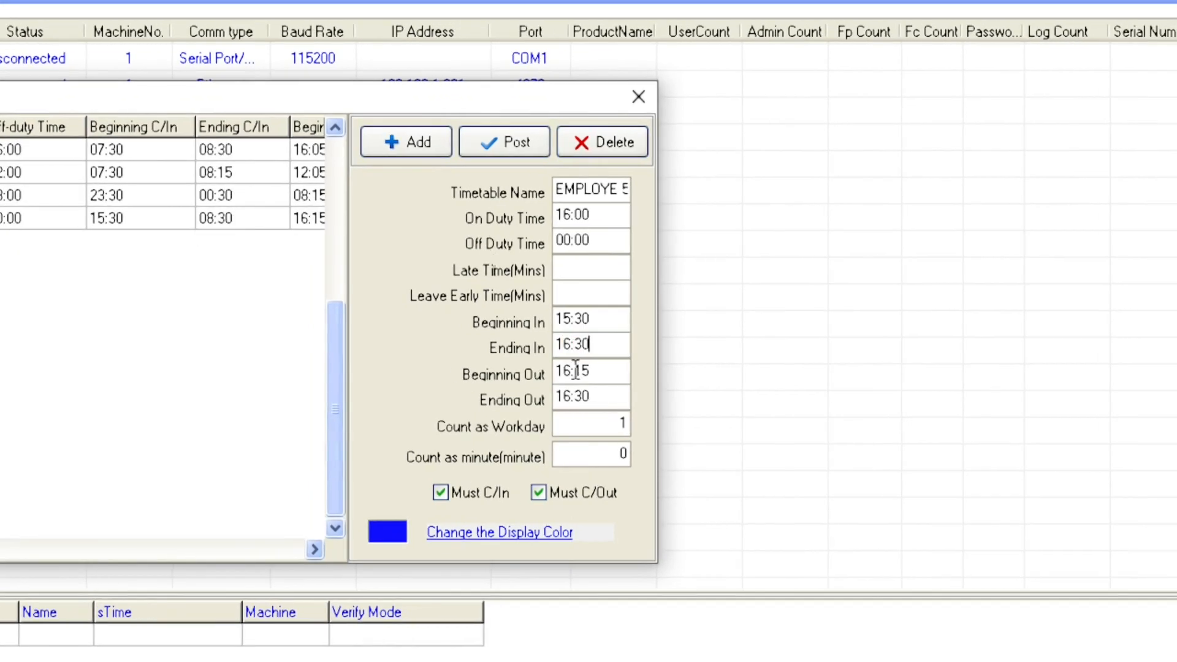
- Set the EMPLOYE 5 timetable's clock-out window to begin at 00:05 and end at 01:00, and save the timetable
drag(558, 376, 570, 382)
text(08)
text(05)
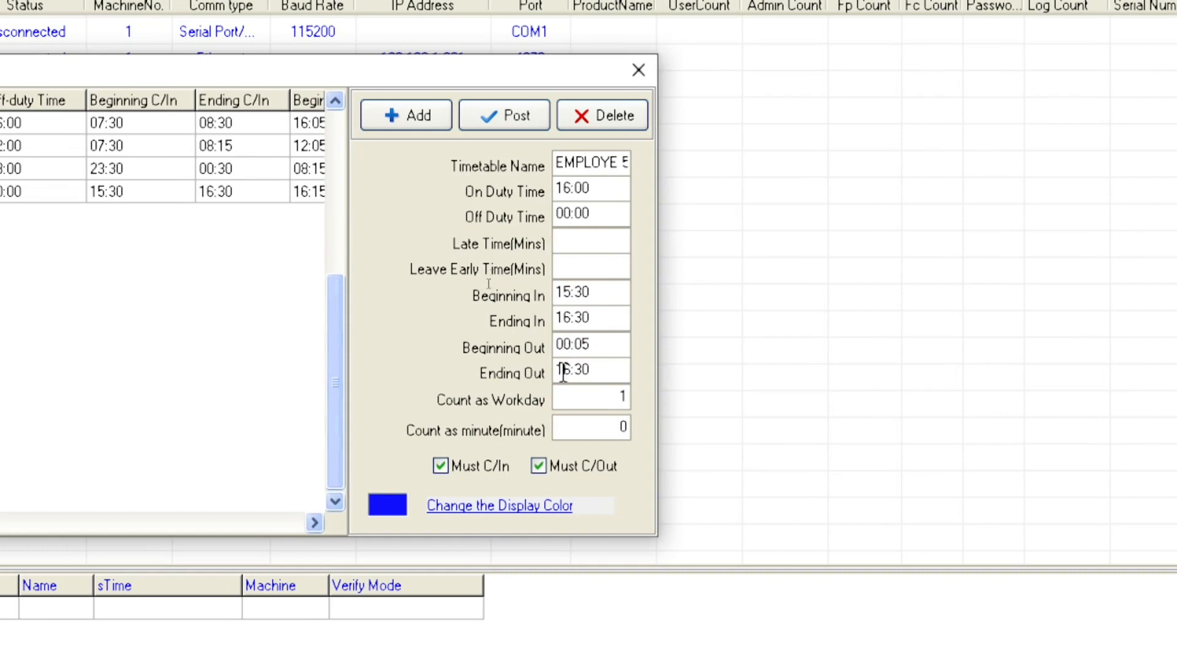
drag(557, 370, 562, 374)
text(01:00)
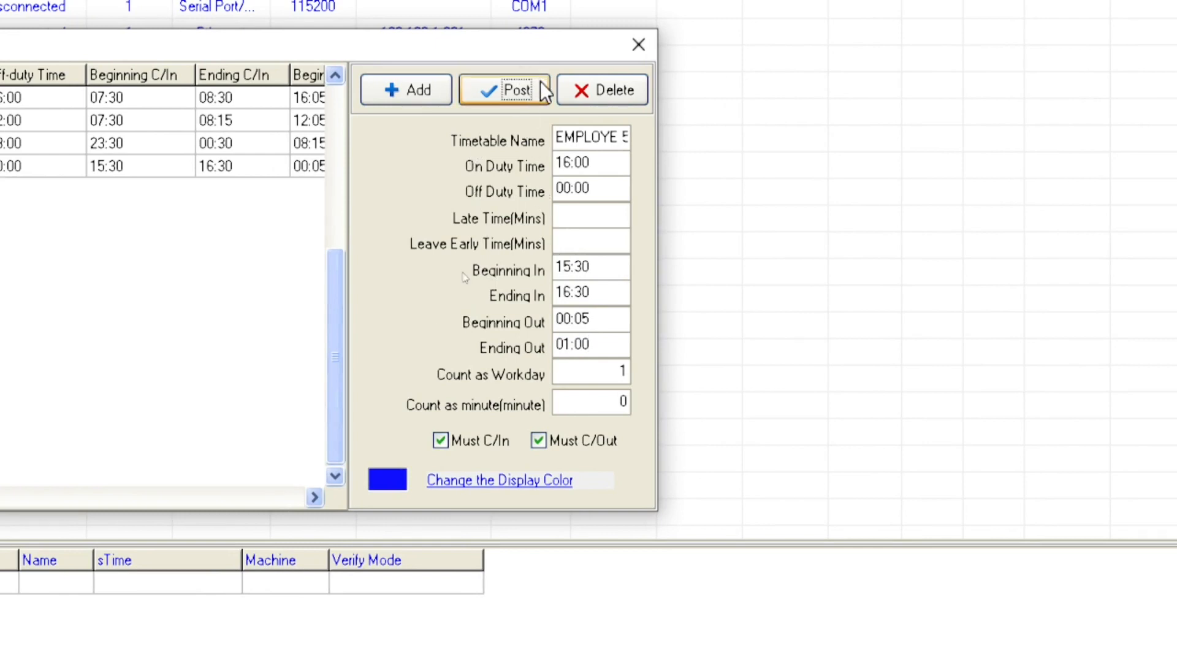
- Try dark red as the display color of the EMPLOYE 5 timetable
click(477, 481)
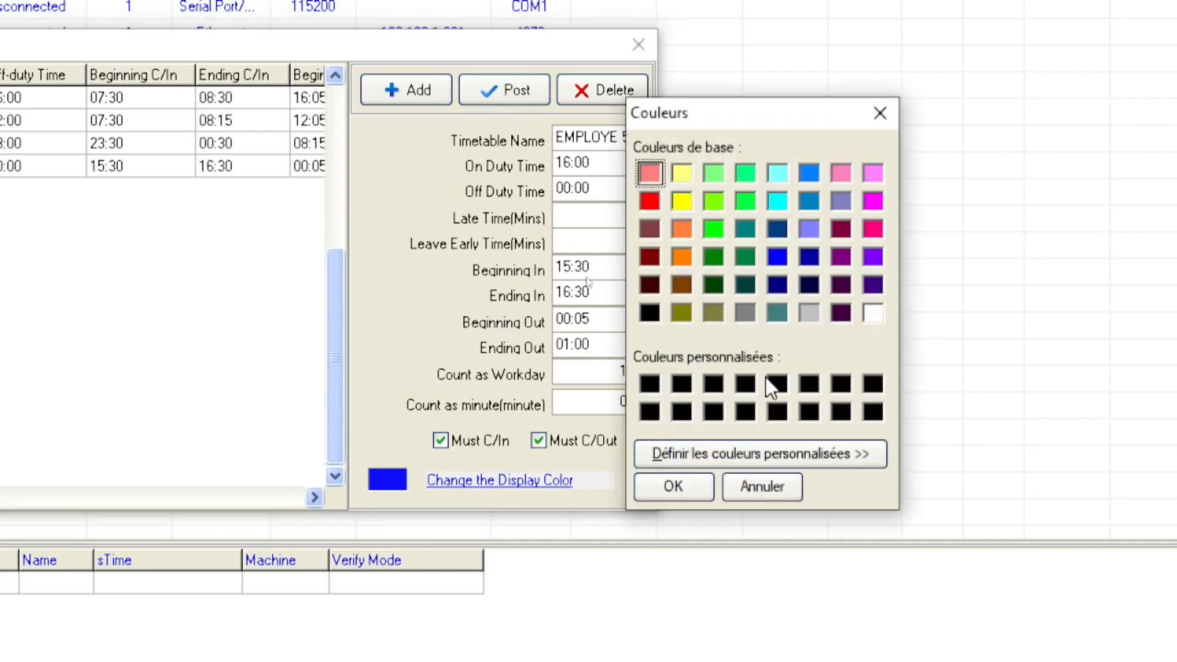
click(652, 257)
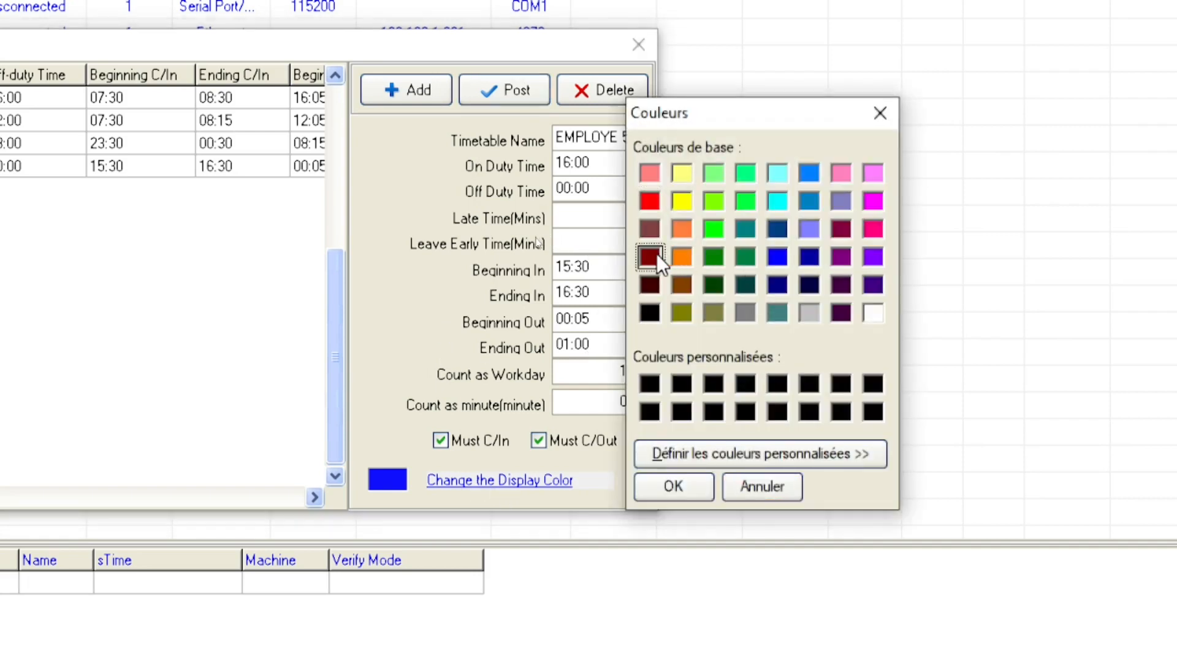
click(694, 487)
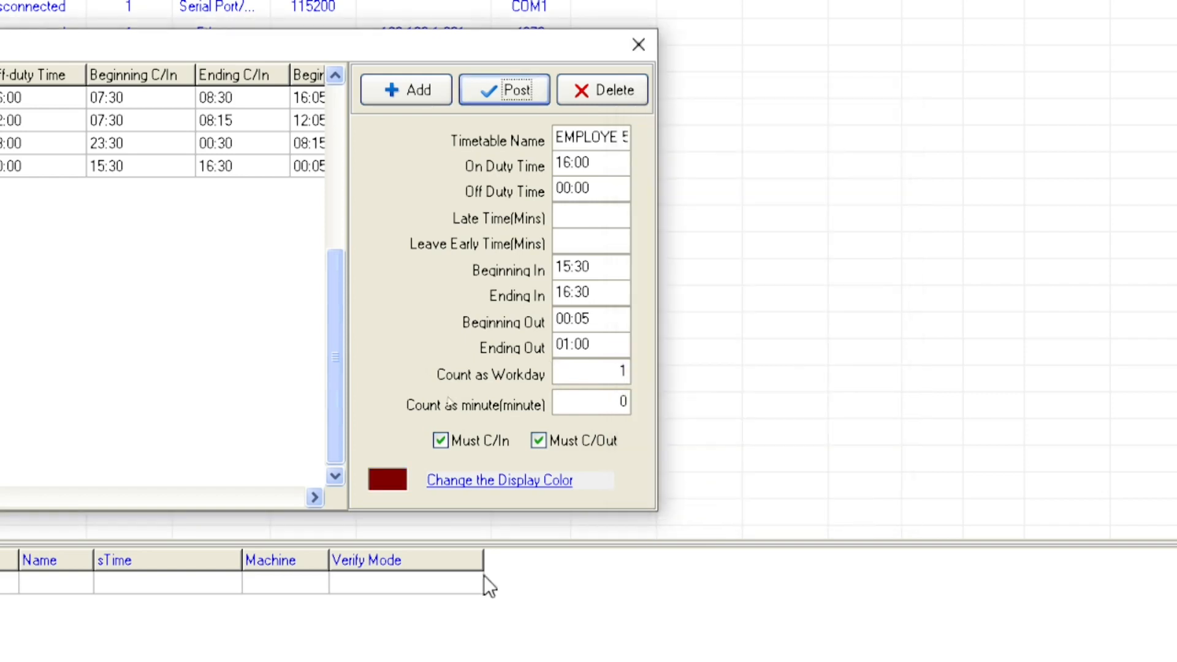
- Set the EMPLOYE 5 timetable's display color to bright blue
click(470, 479)
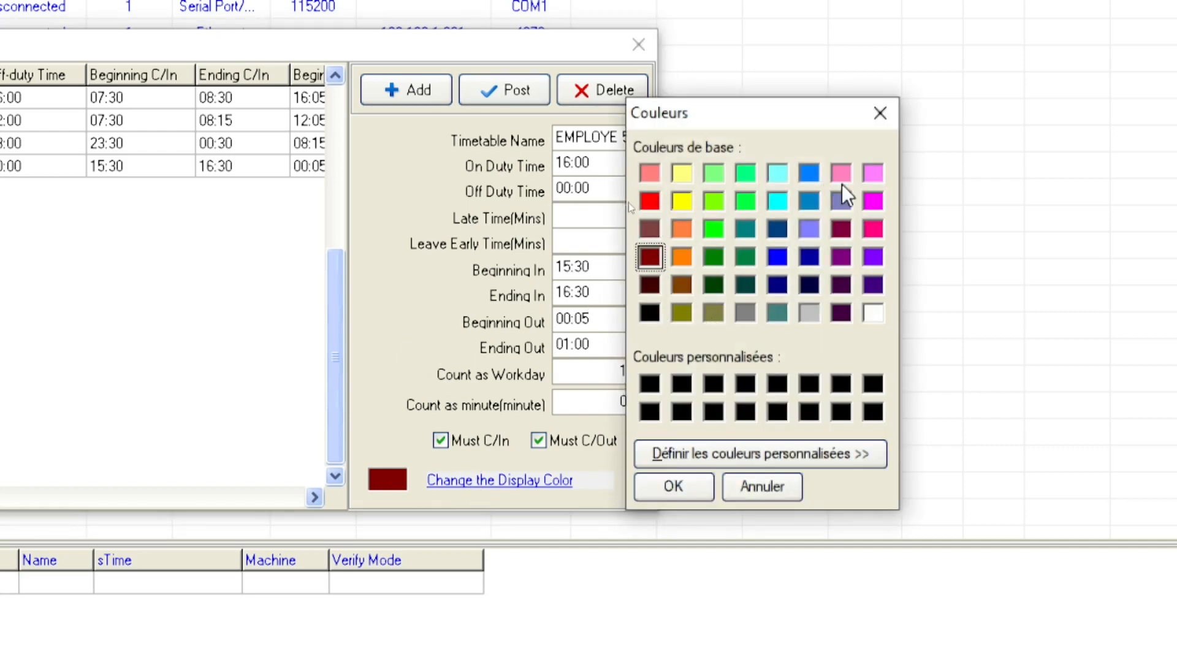
click(816, 178)
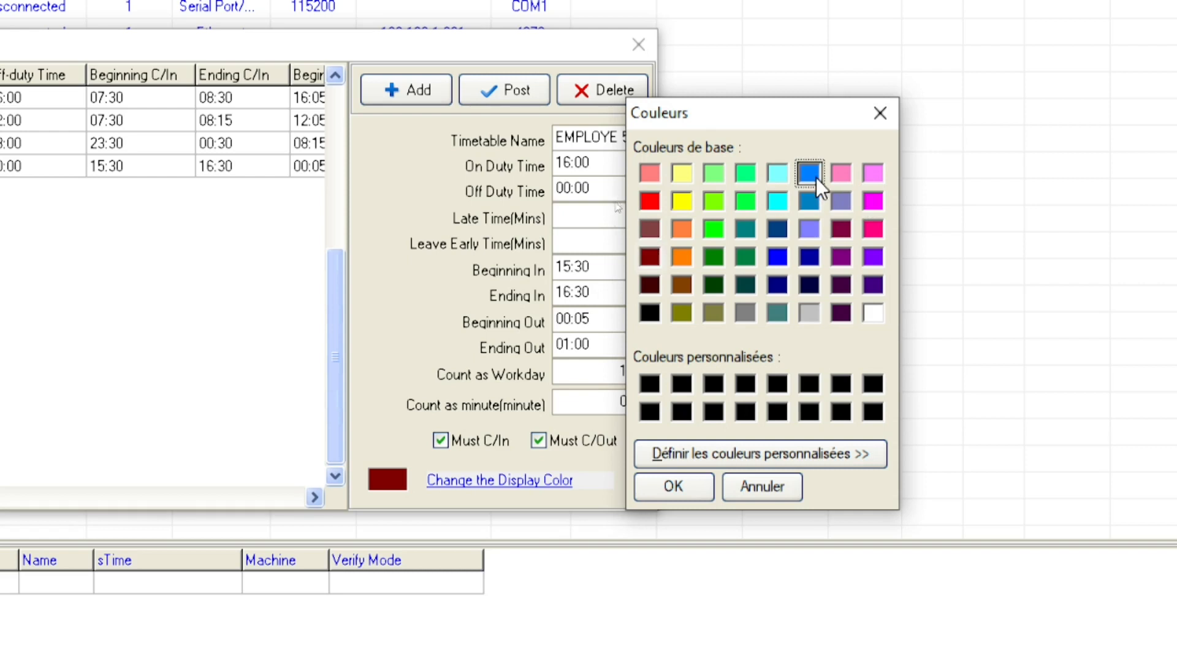
click(670, 494)
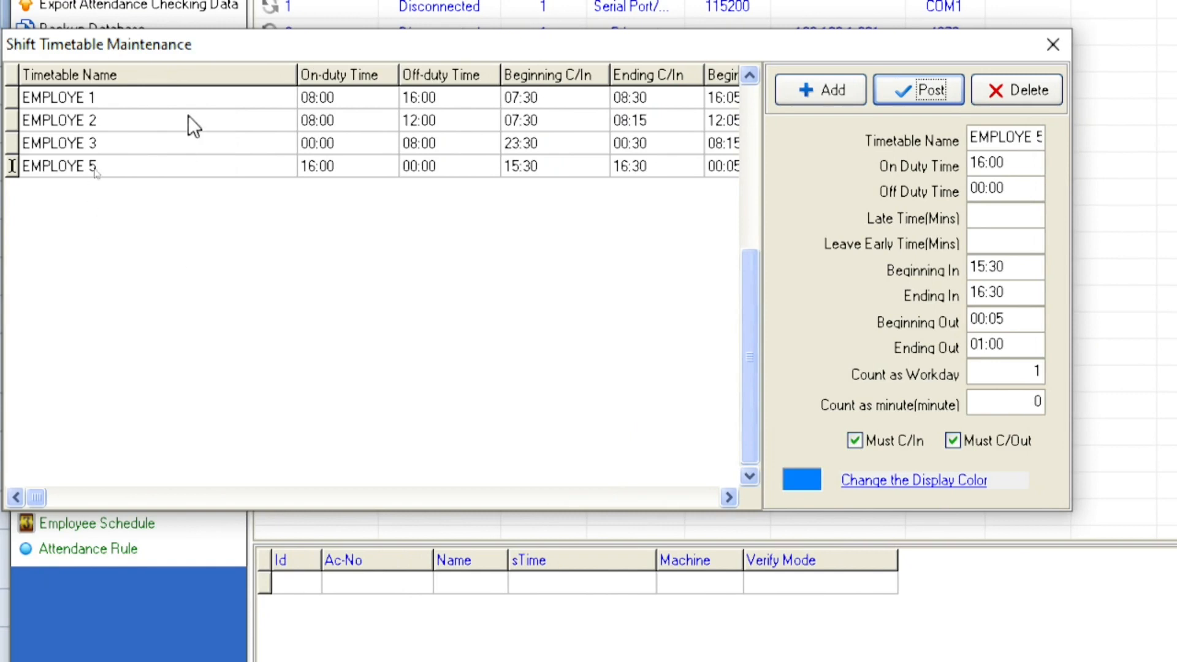
- Change the EMPLOYE 3 timetable's display color to lime green, save it and close timetable maintenance
click(92, 140)
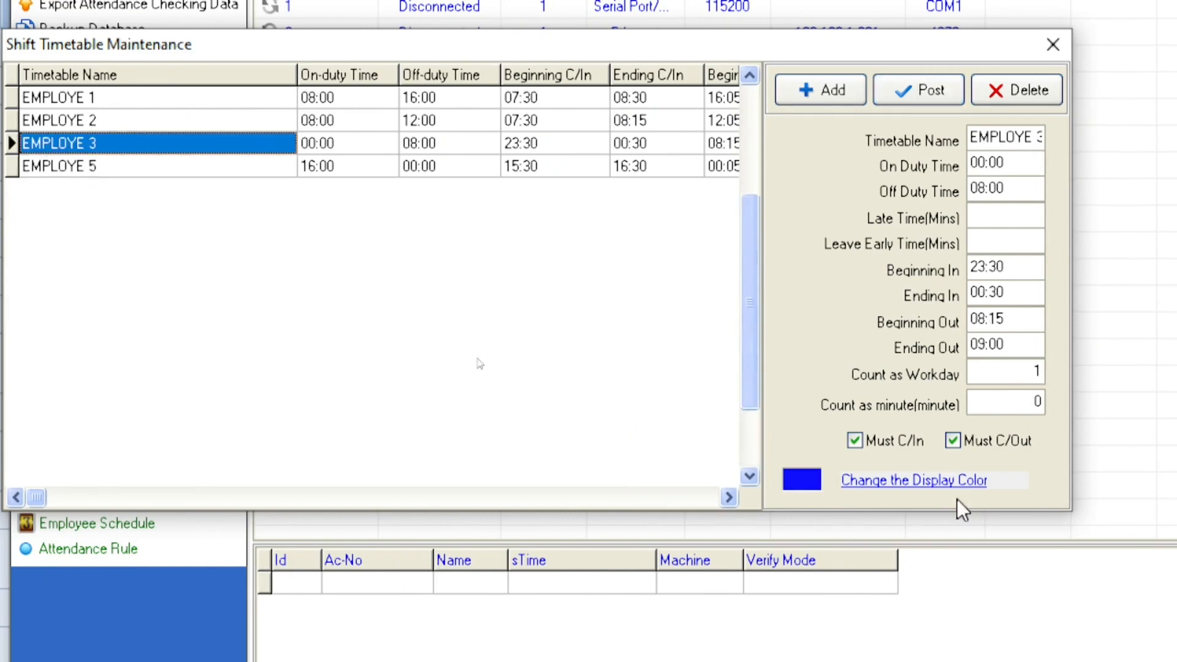
click(950, 480)
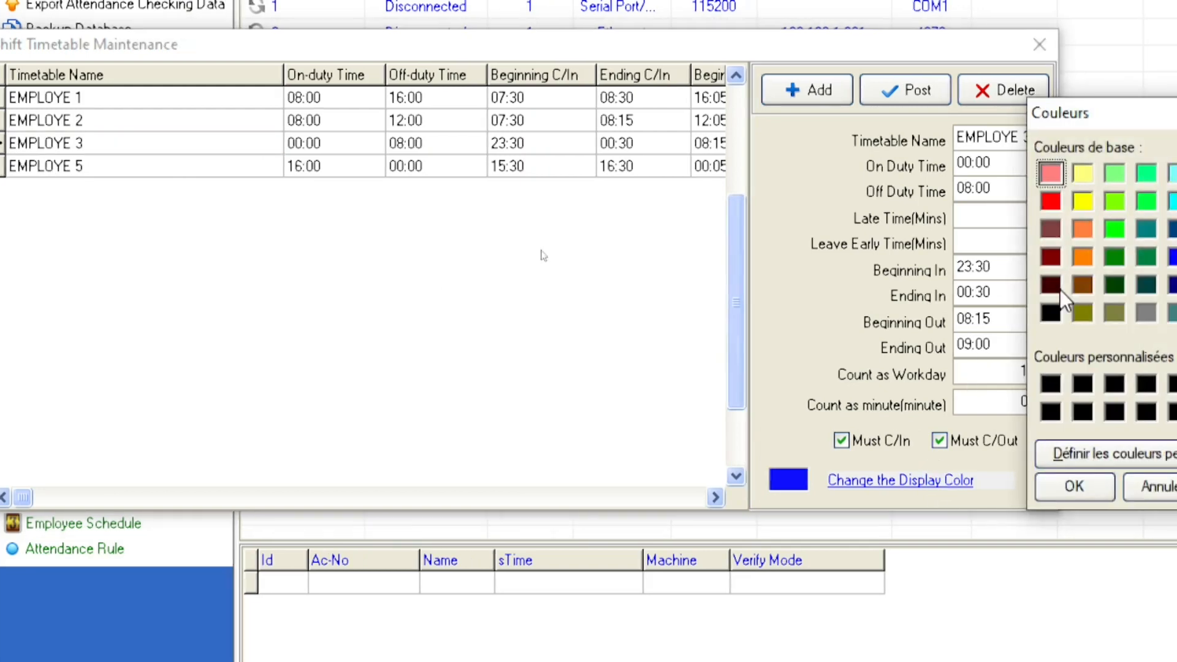
click(1083, 200)
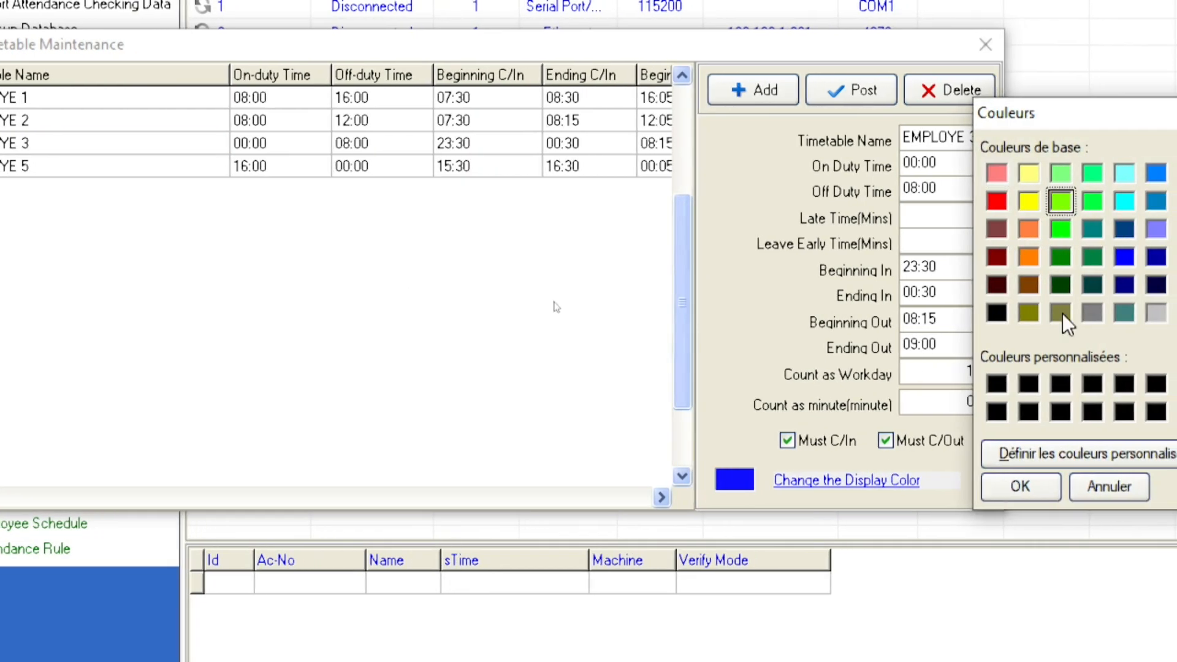
click(1020, 488)
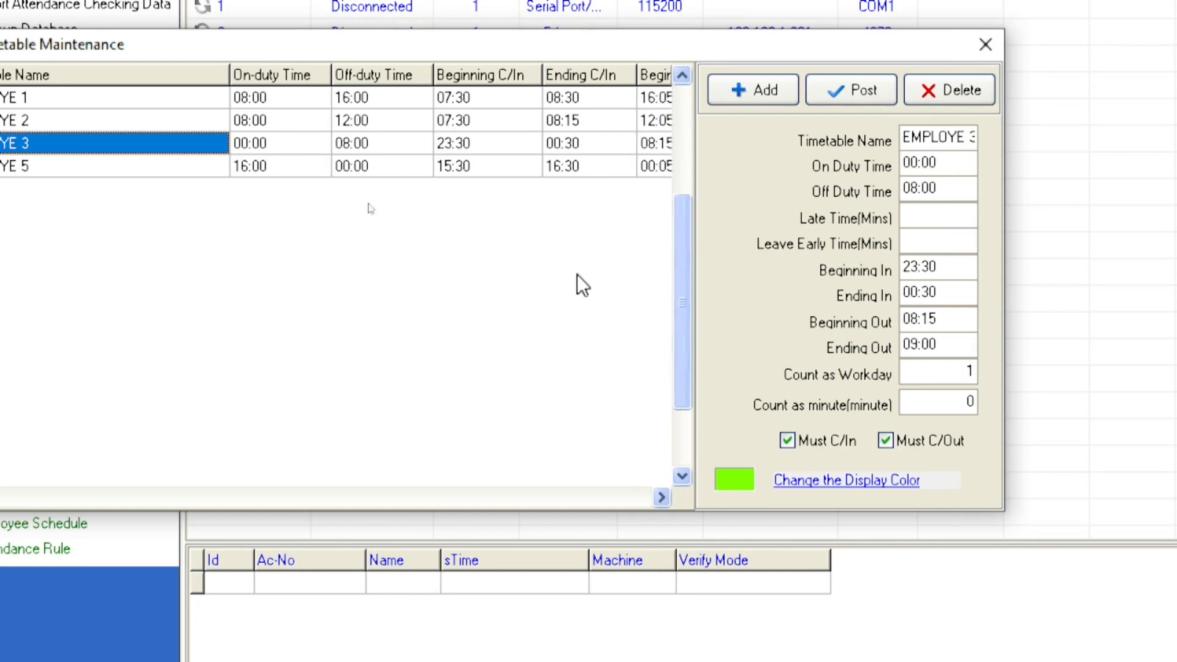
click(867, 87)
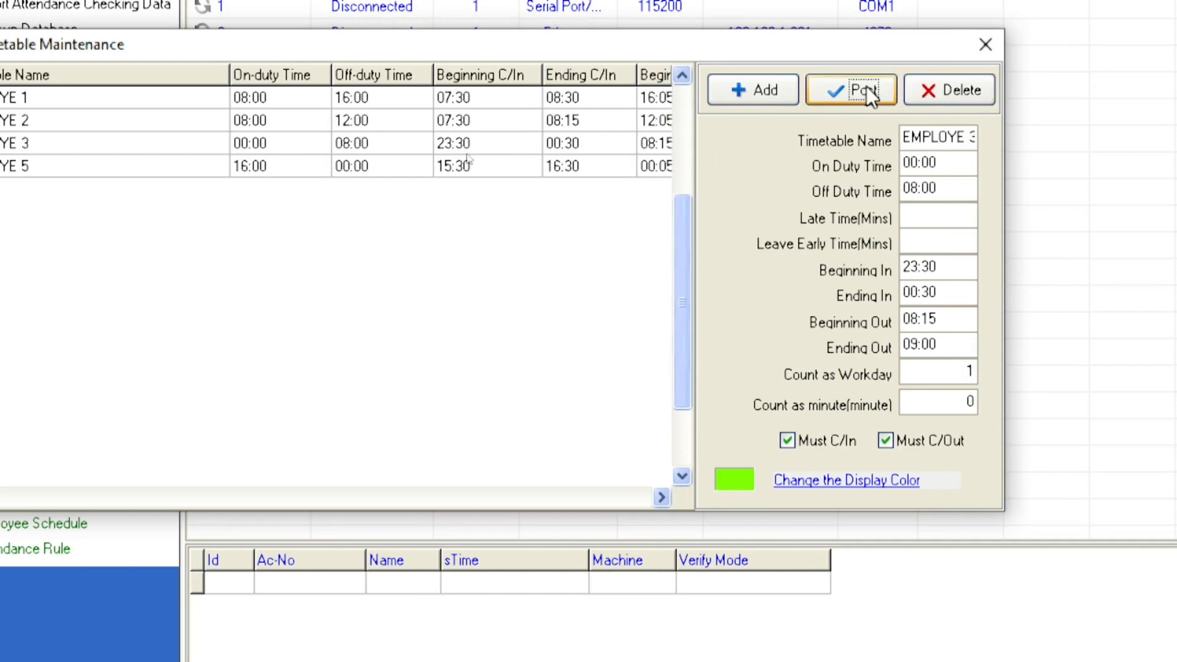
click(986, 45)
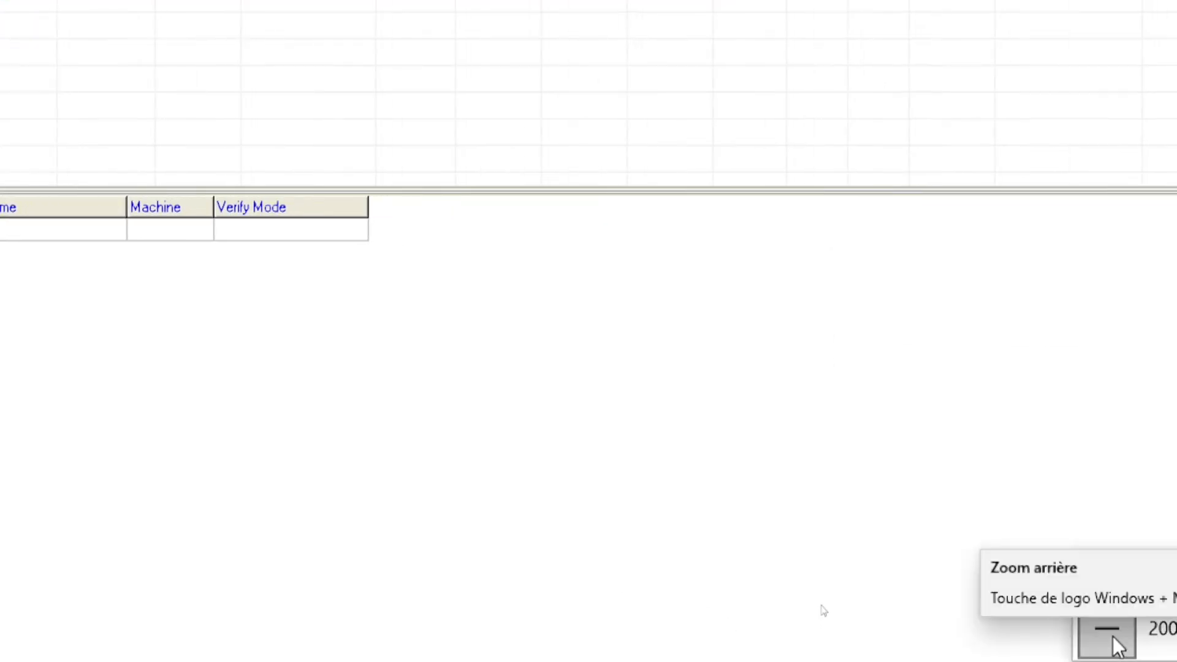
- Check the employees' working hours in the Excel schedule sheet and switch back to the Attendance Management Program
click(1113, 637)
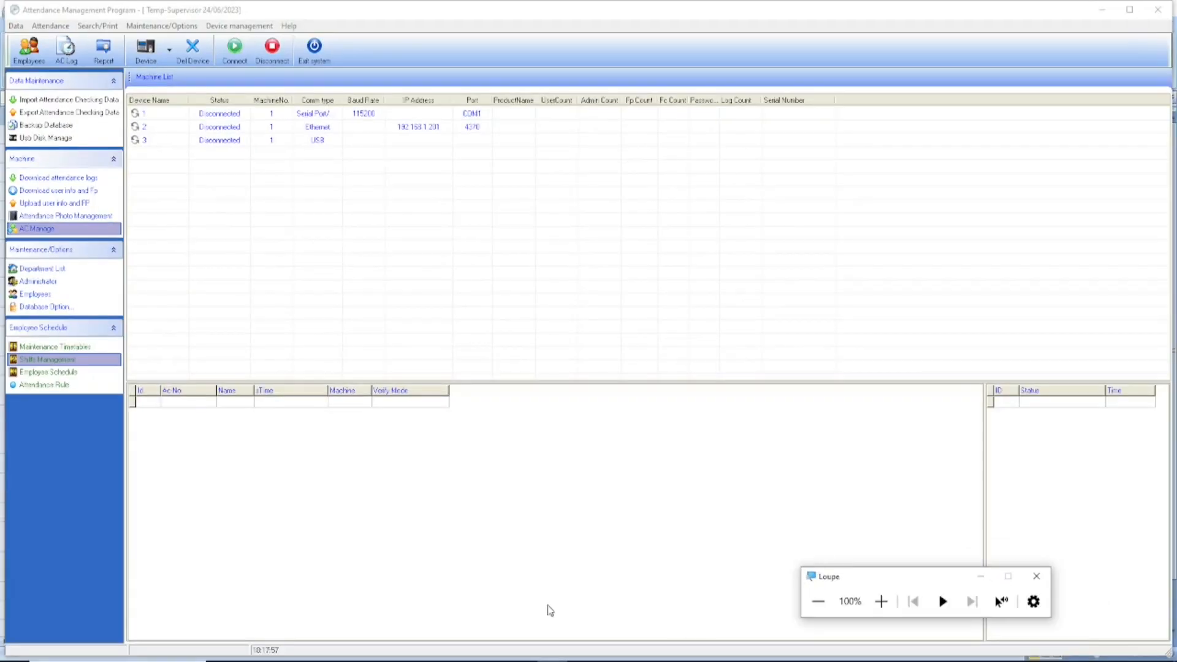
click(491, 660)
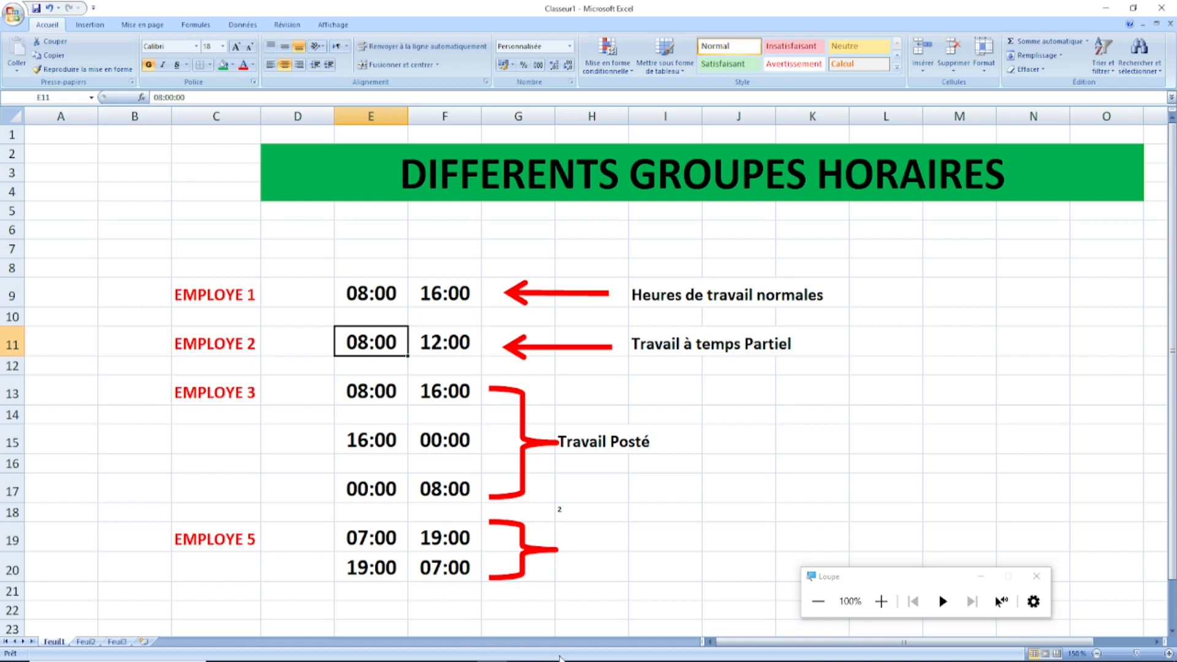
click(613, 661)
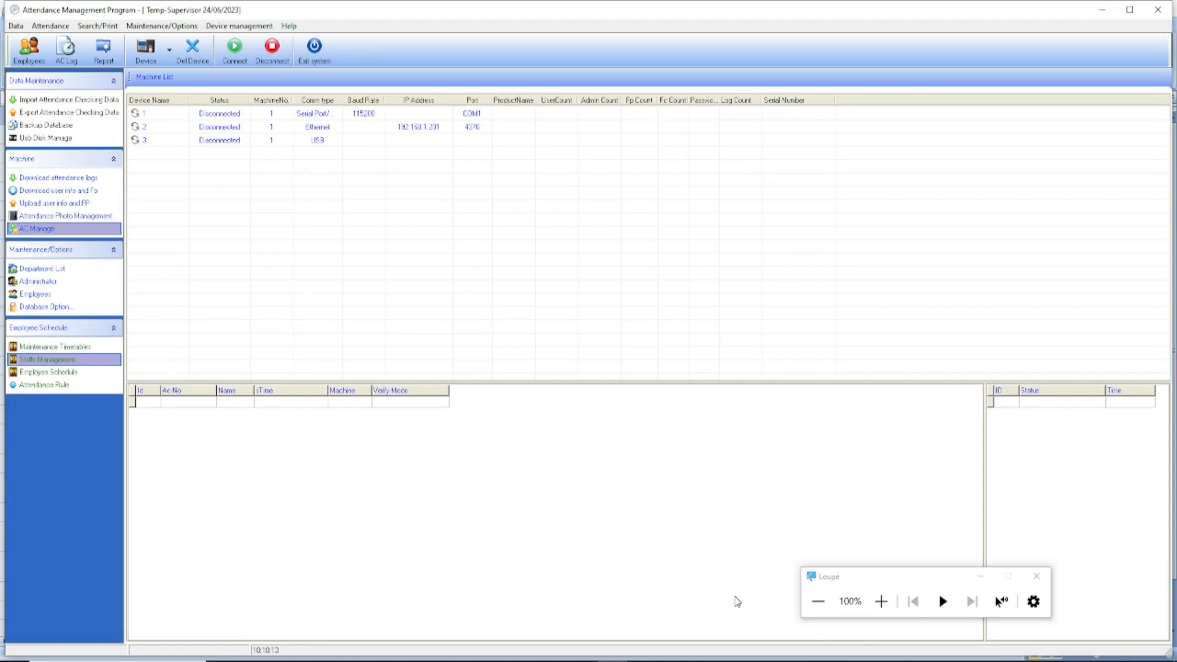
- Open the attendance report and calculate EMPLOYE 1's attendance from 01/07/2022 to 31/07/2022
click(881, 601)
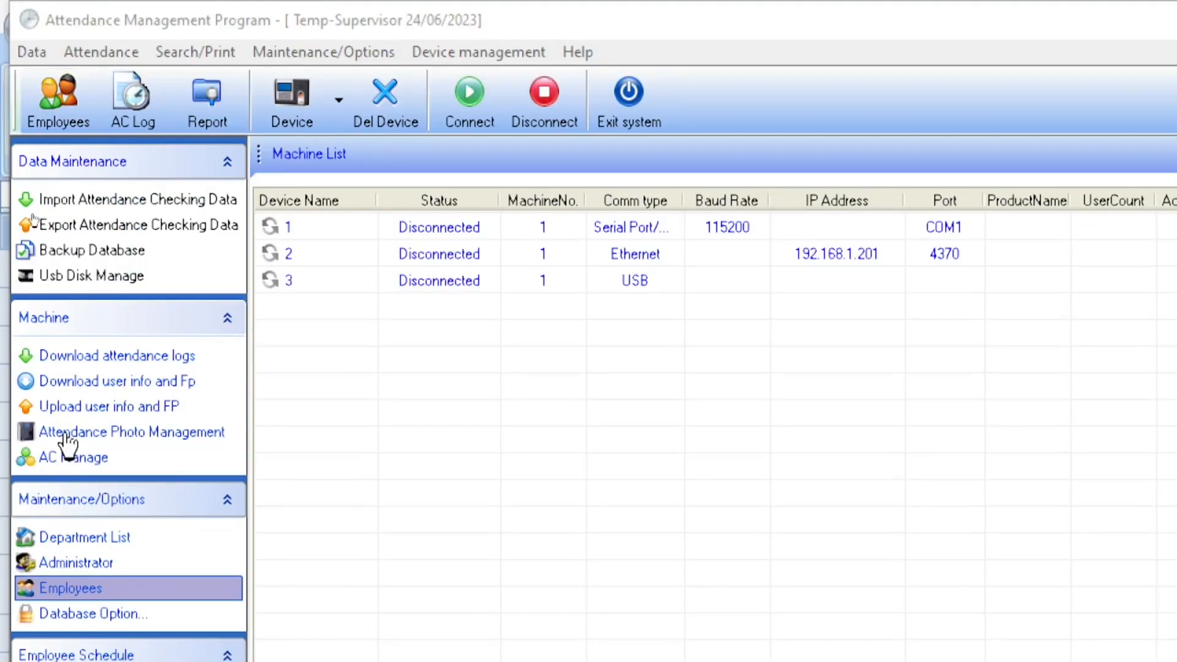
click(217, 101)
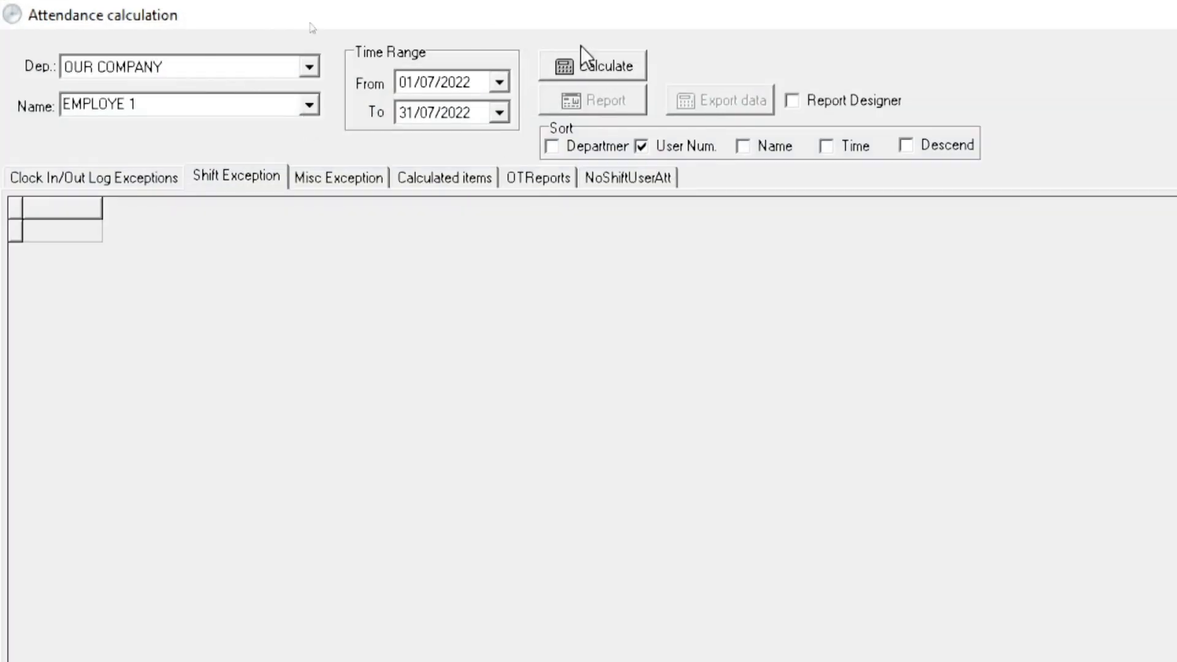
click(620, 73)
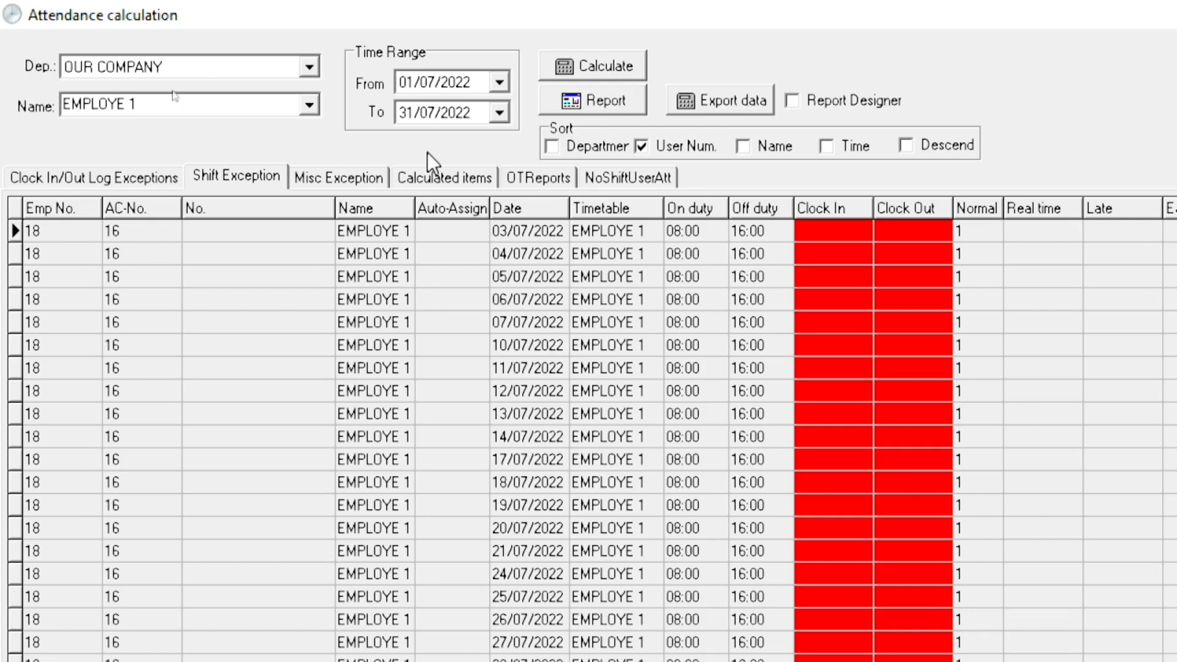
click(155, 179)
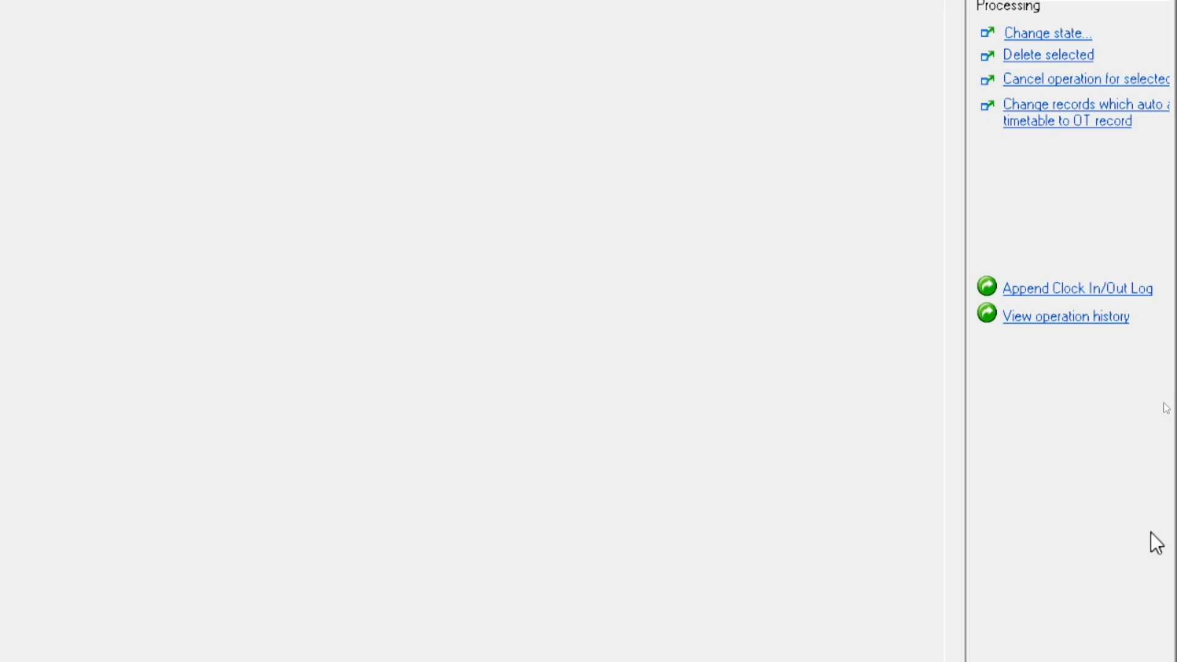
click(1113, 291)
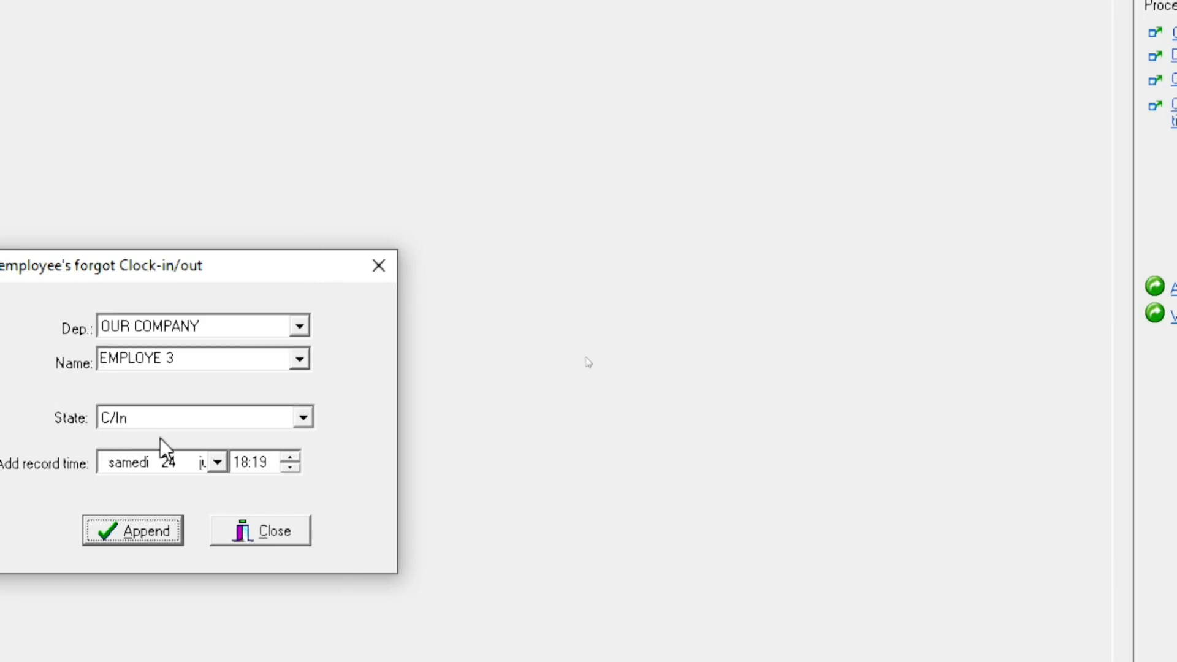
click(217, 463)
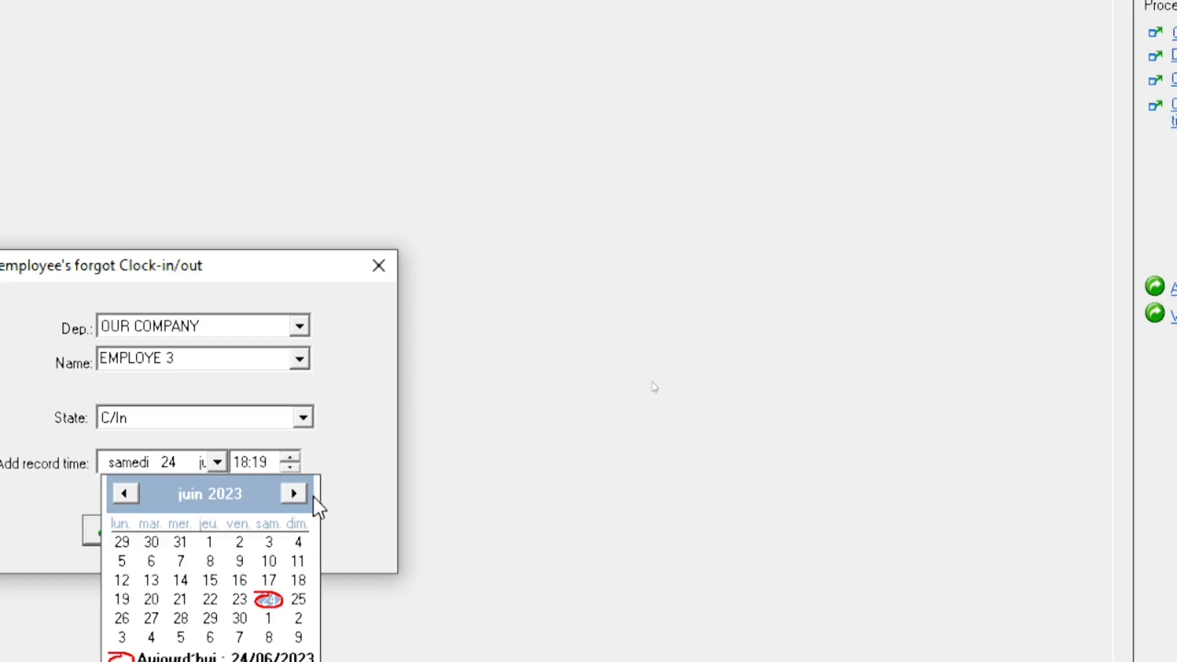
click(294, 494)
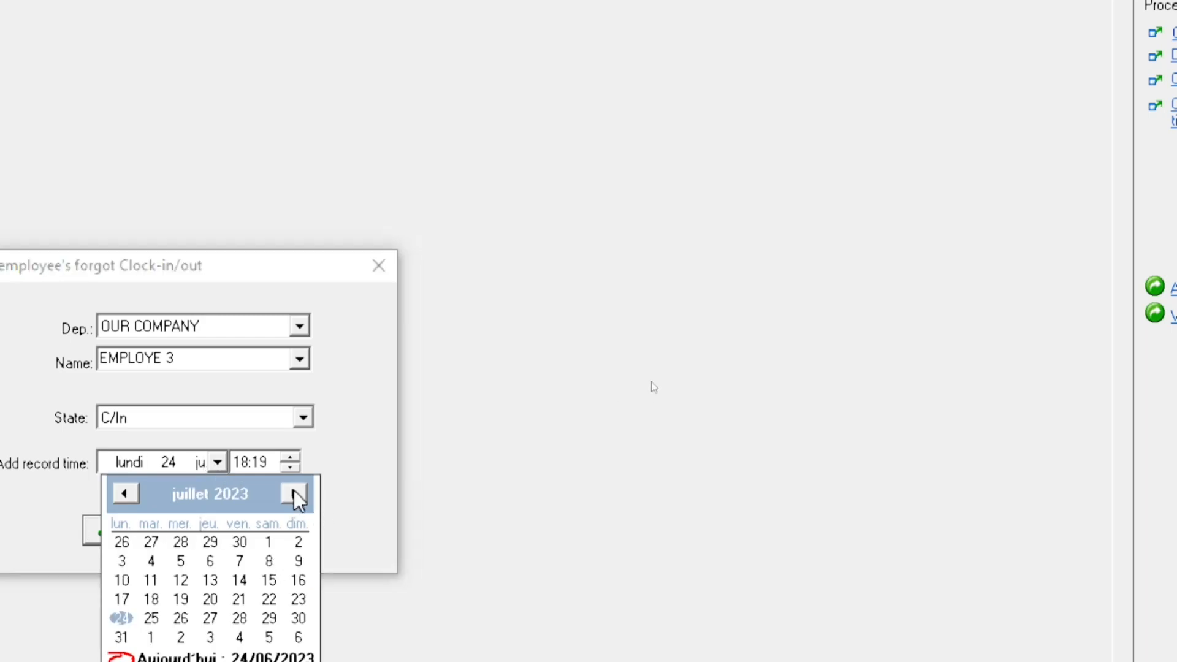
click(295, 542)
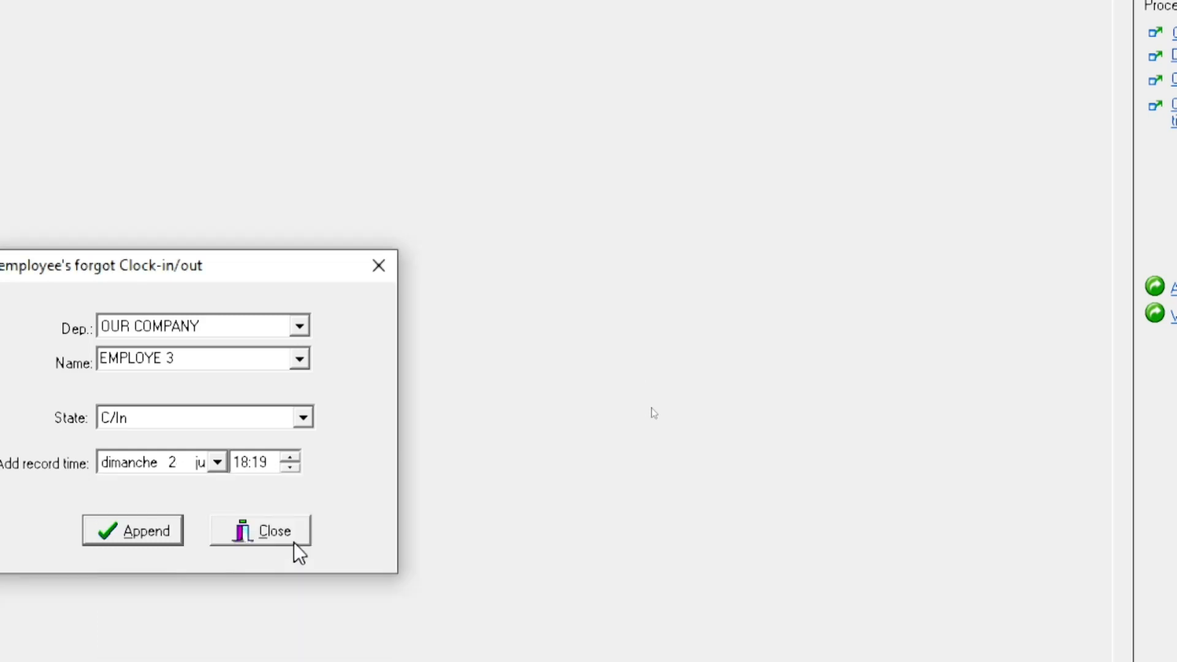
click(289, 528)
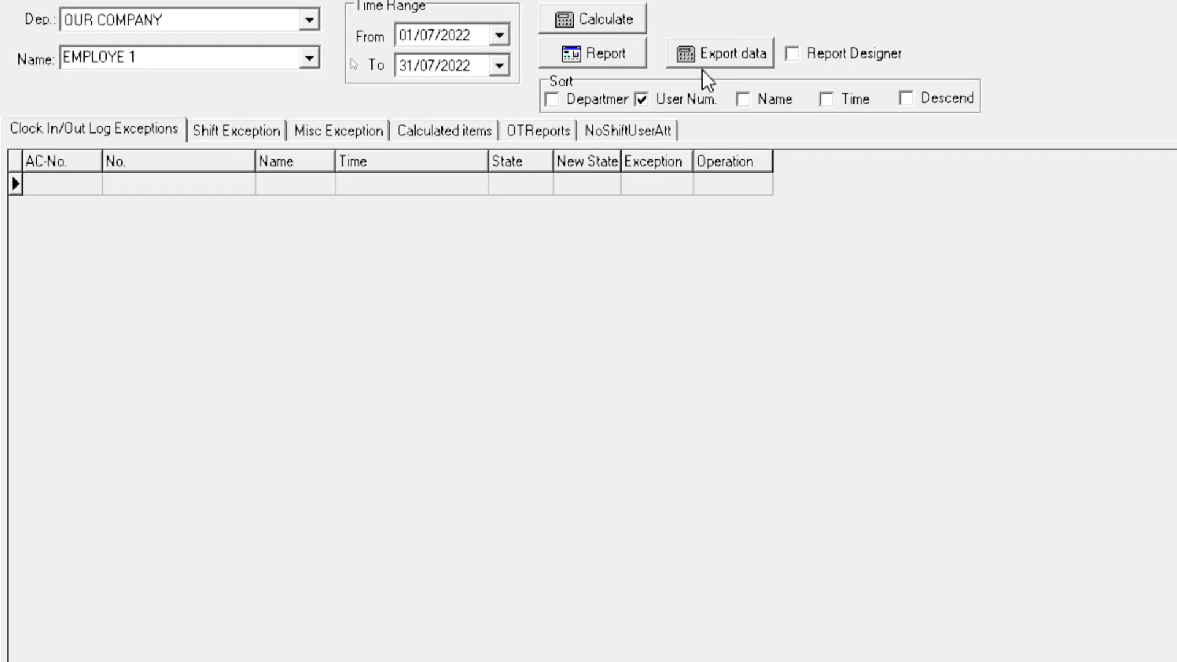
- From the shift exceptions, append a forgotten C/In record for EMPLOYE 1 on 3 July 2022 at 08:00
click(222, 131)
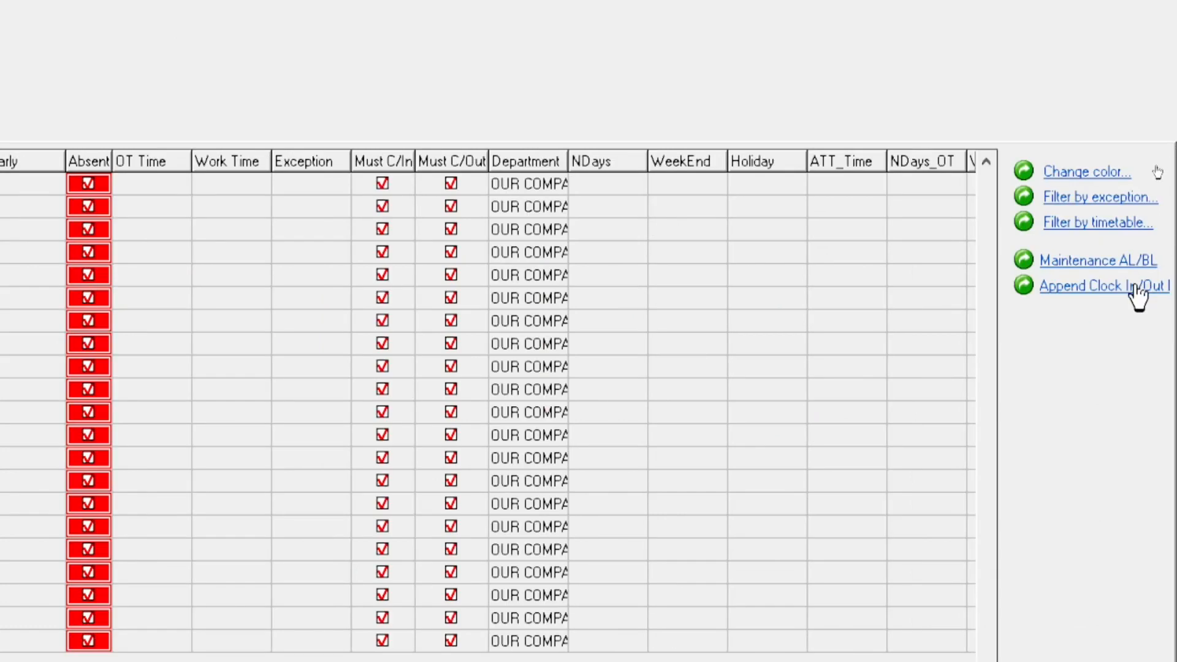
click(1137, 286)
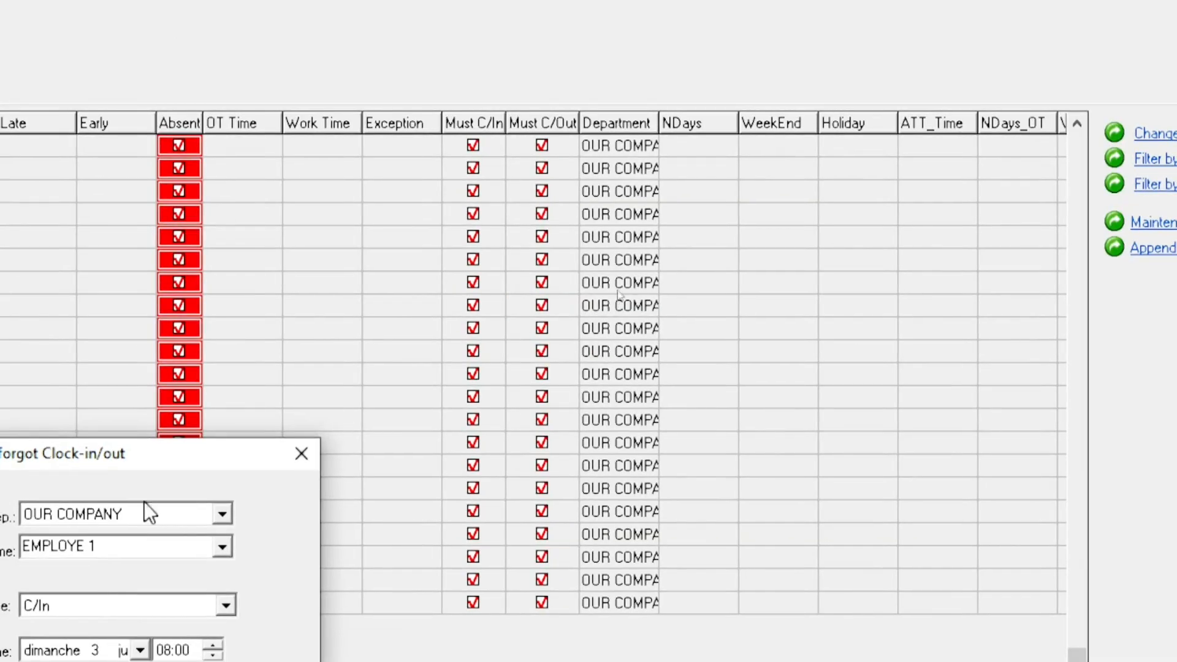
drag(166, 462, 634, 157)
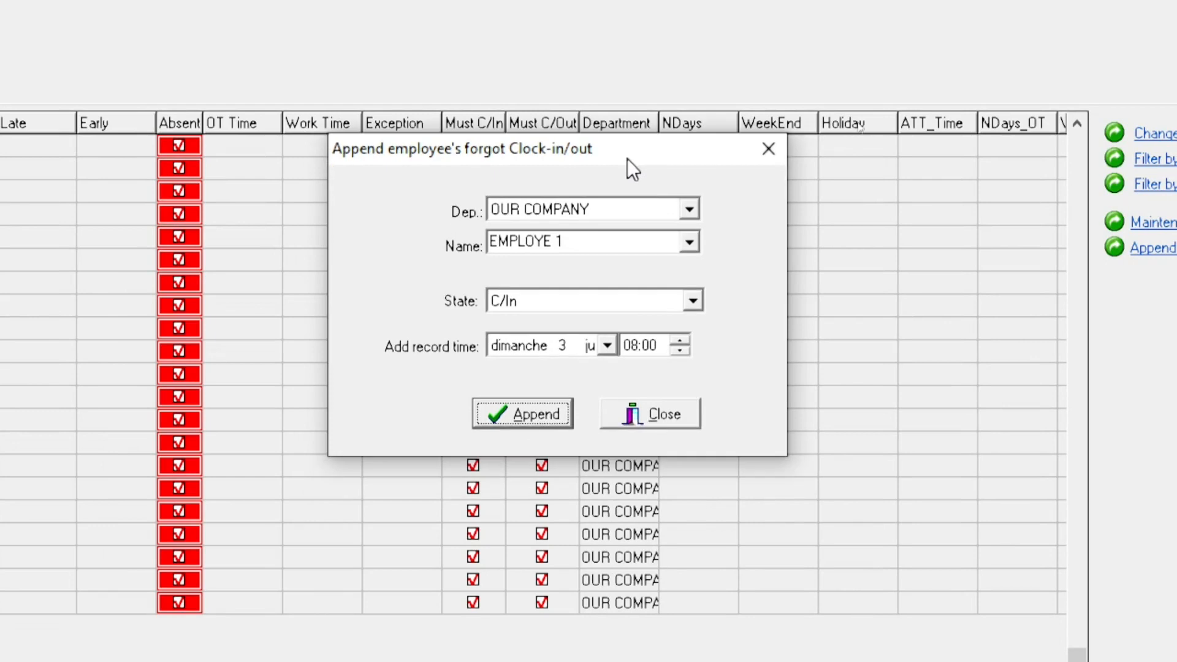
click(606, 345)
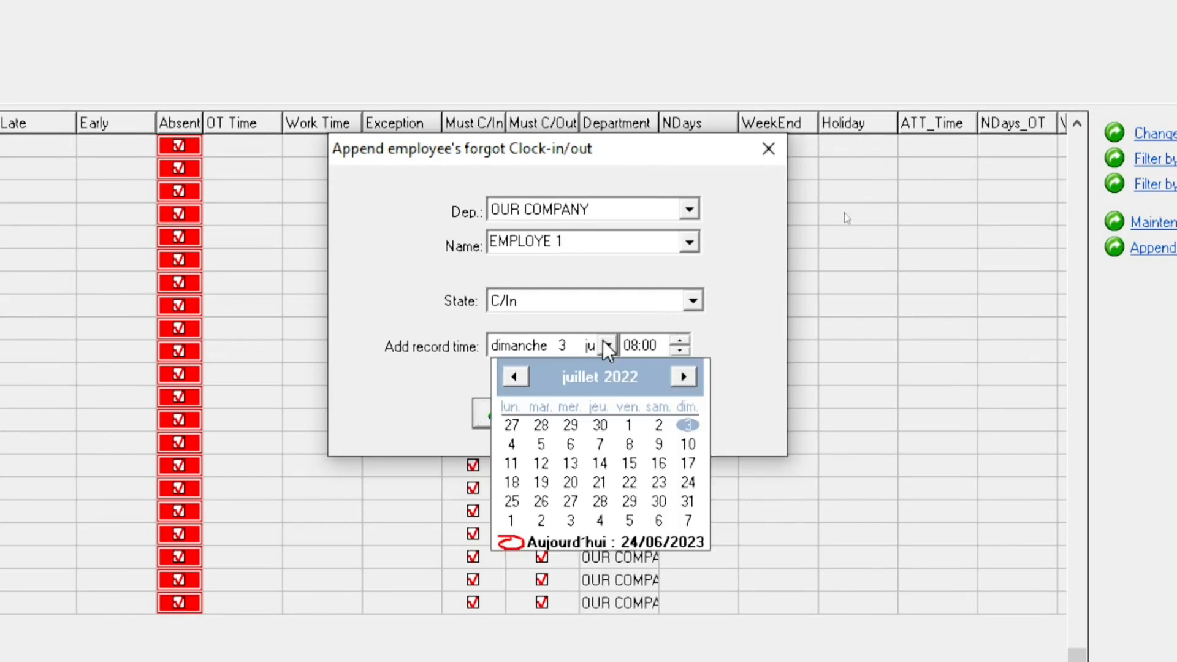
click(686, 429)
click(552, 408)
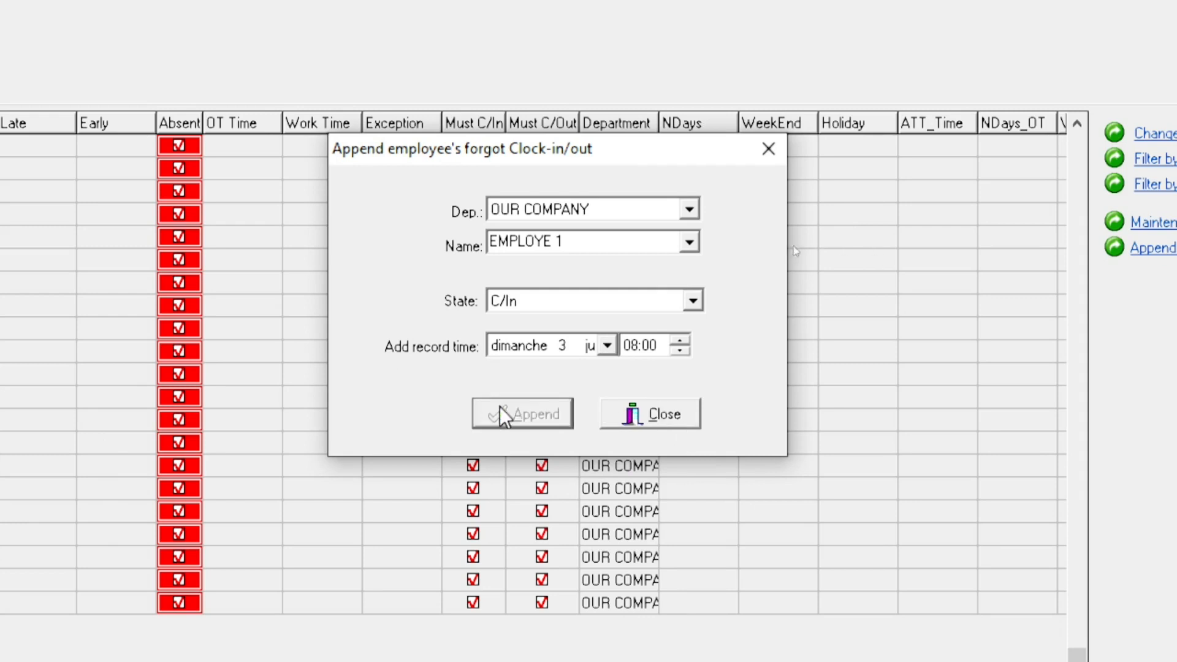
click(655, 424)
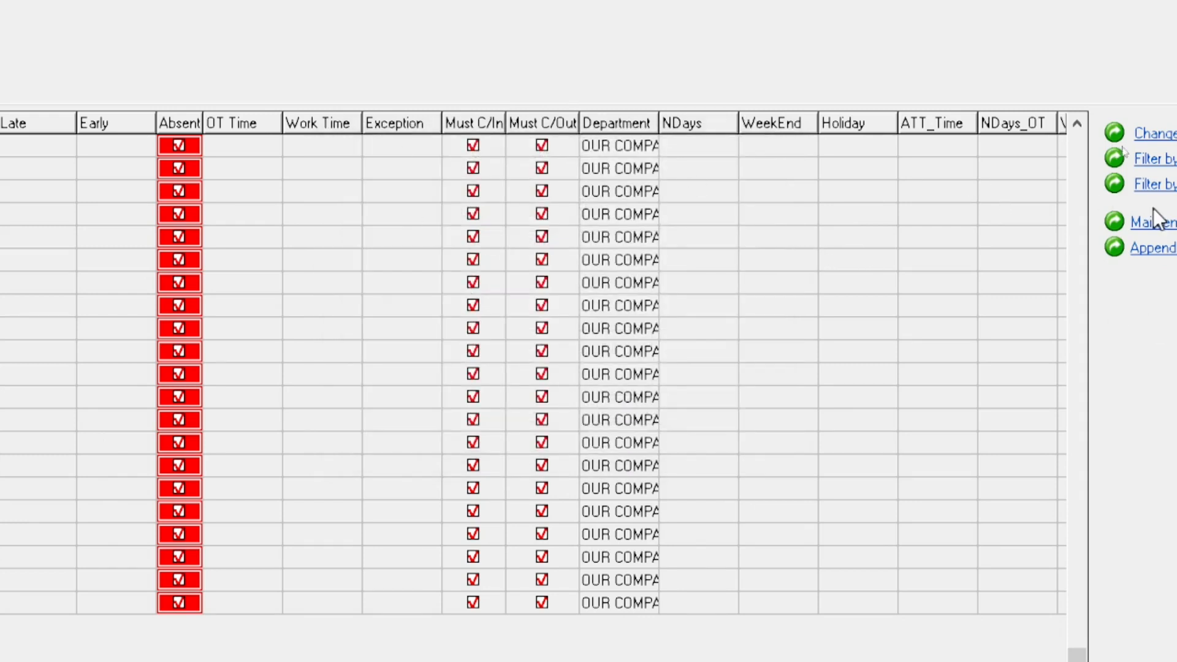
- Append a forgotten C/Out record for EMPLOYE 1 on 3 July 2022 at 16:00 and close the append form
click(1142, 252)
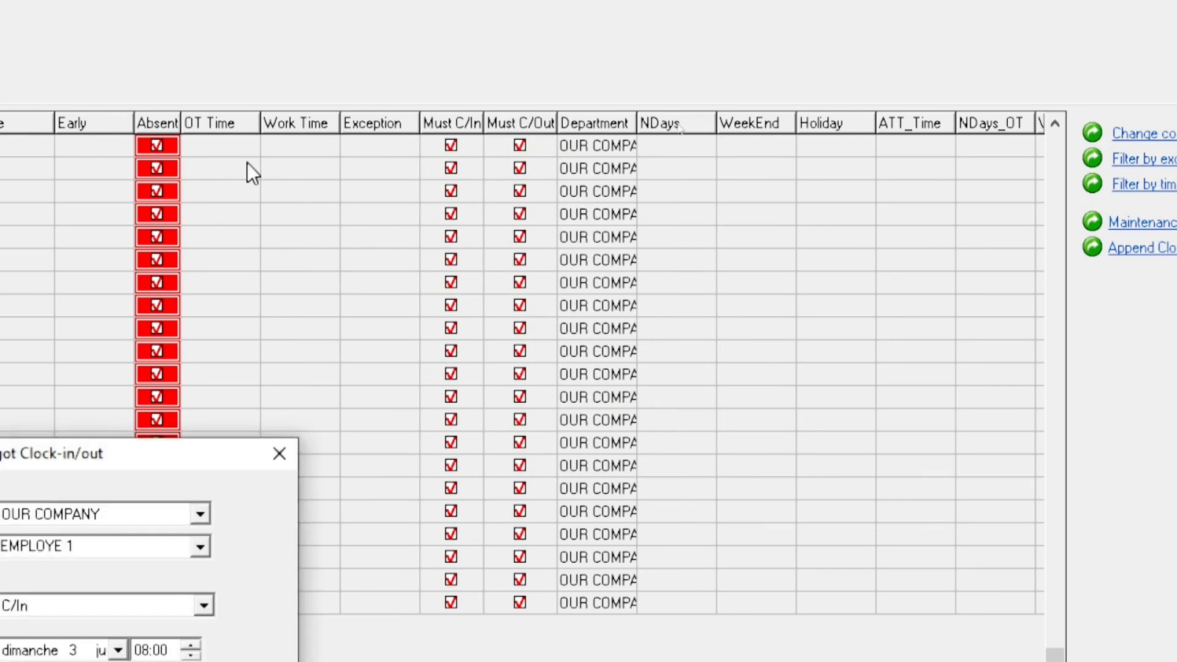
drag(154, 463, 638, 183)
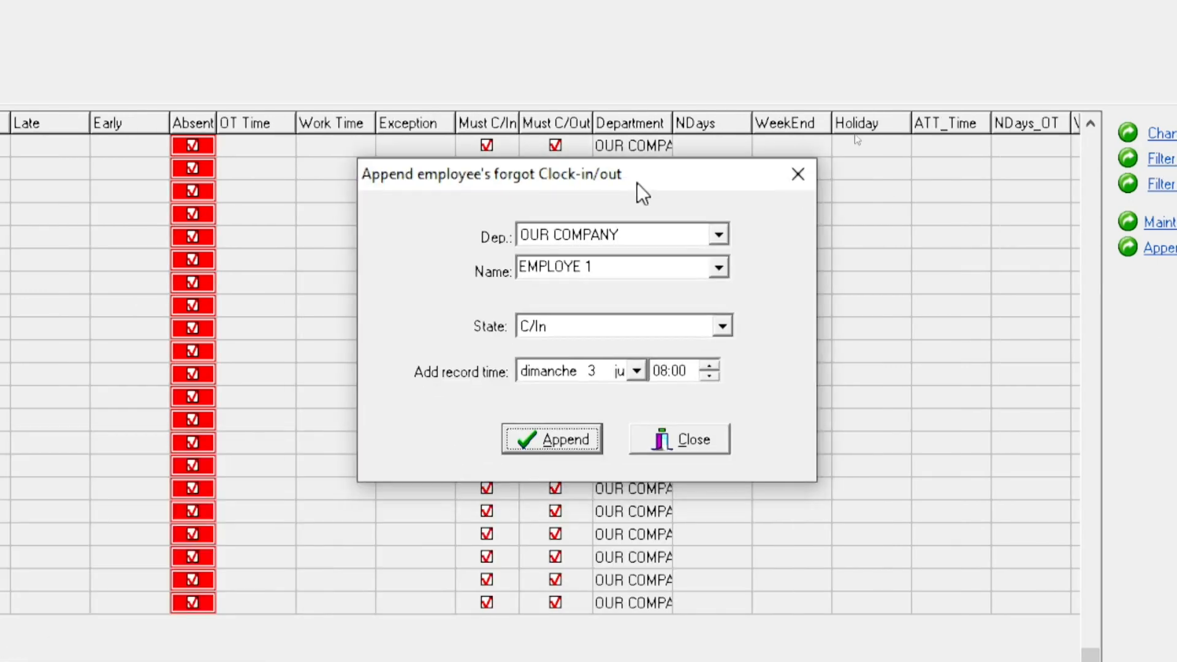
click(723, 330)
click(683, 365)
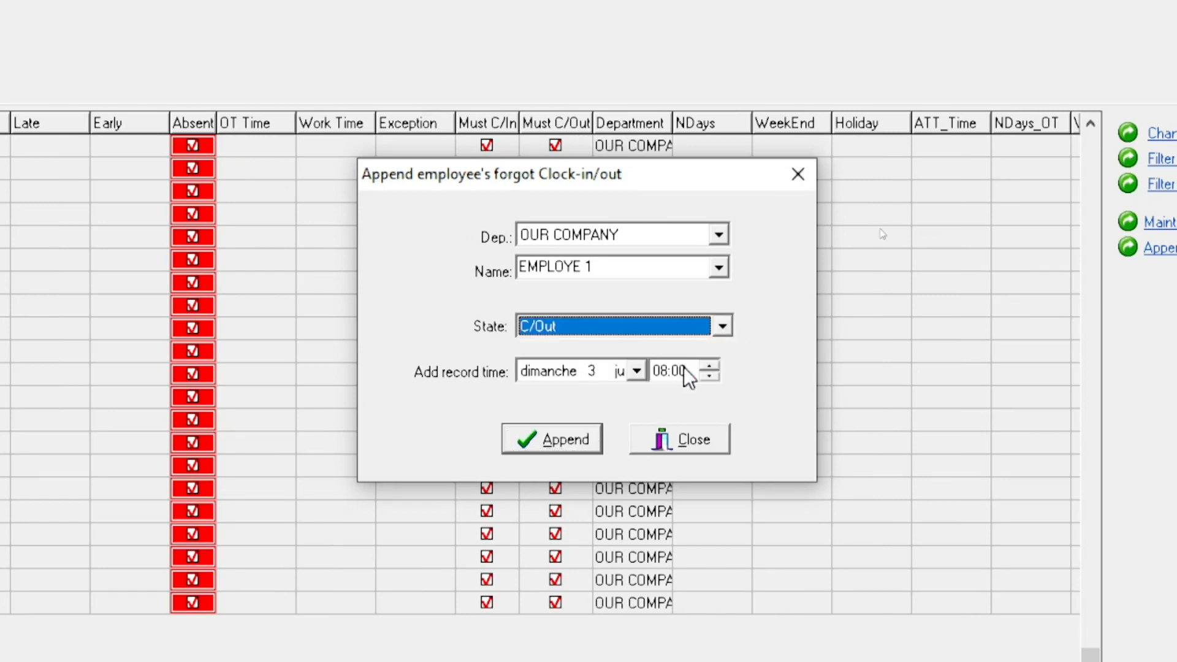
click(708, 377)
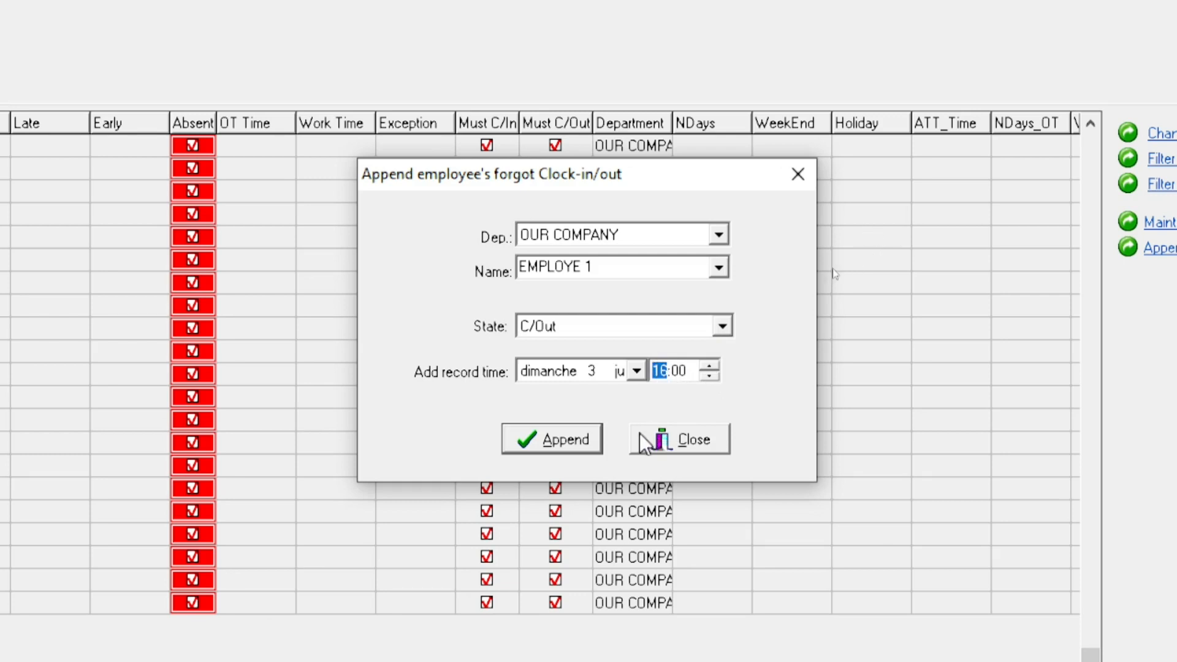
click(549, 436)
click(722, 443)
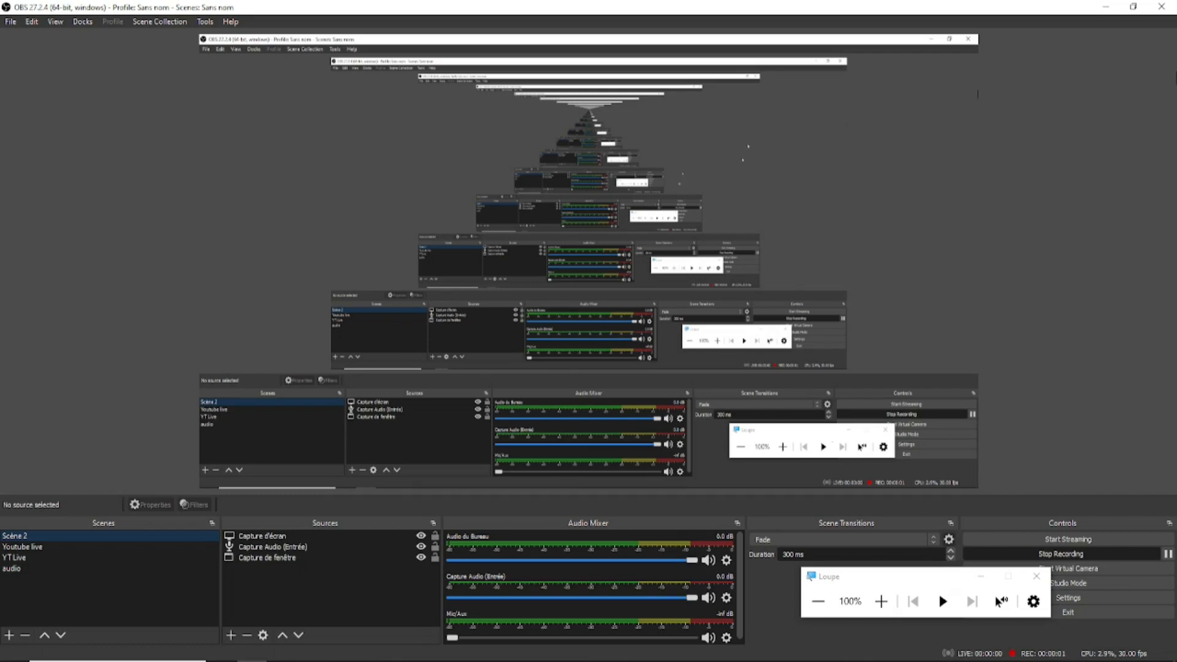
- Switch to the Attendance Management Program, open the attendance report and calculate EMPLOYE 1's attendance from 01/07/2022 to 31/07/2022
click(1106, 7)
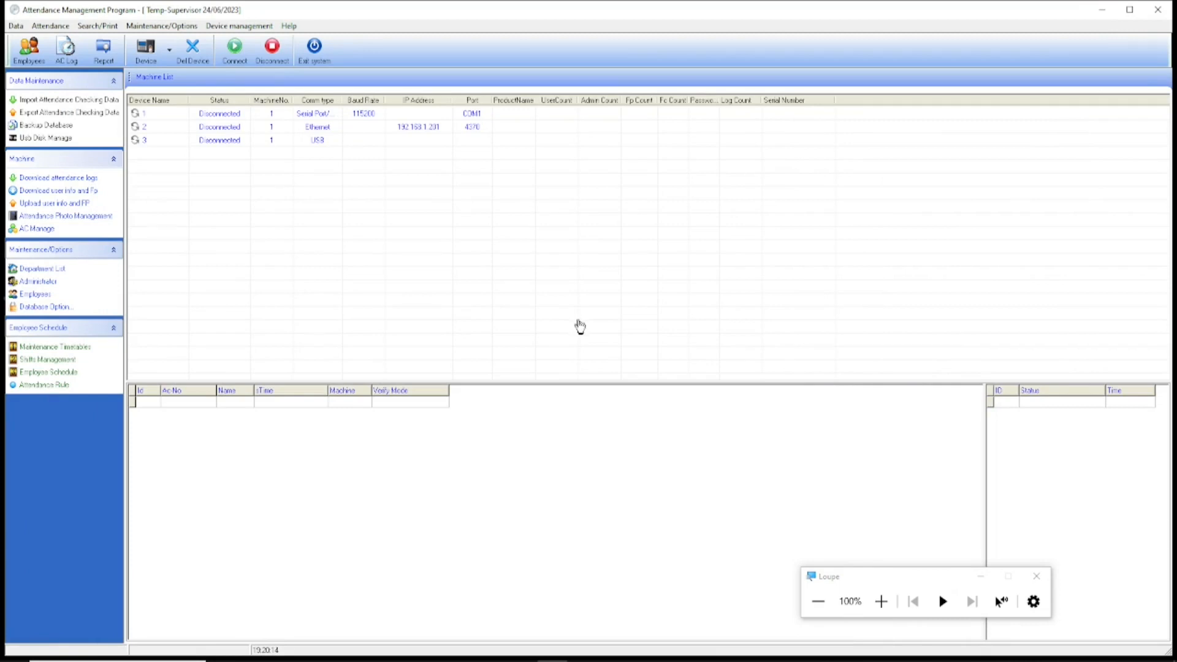
click(882, 601)
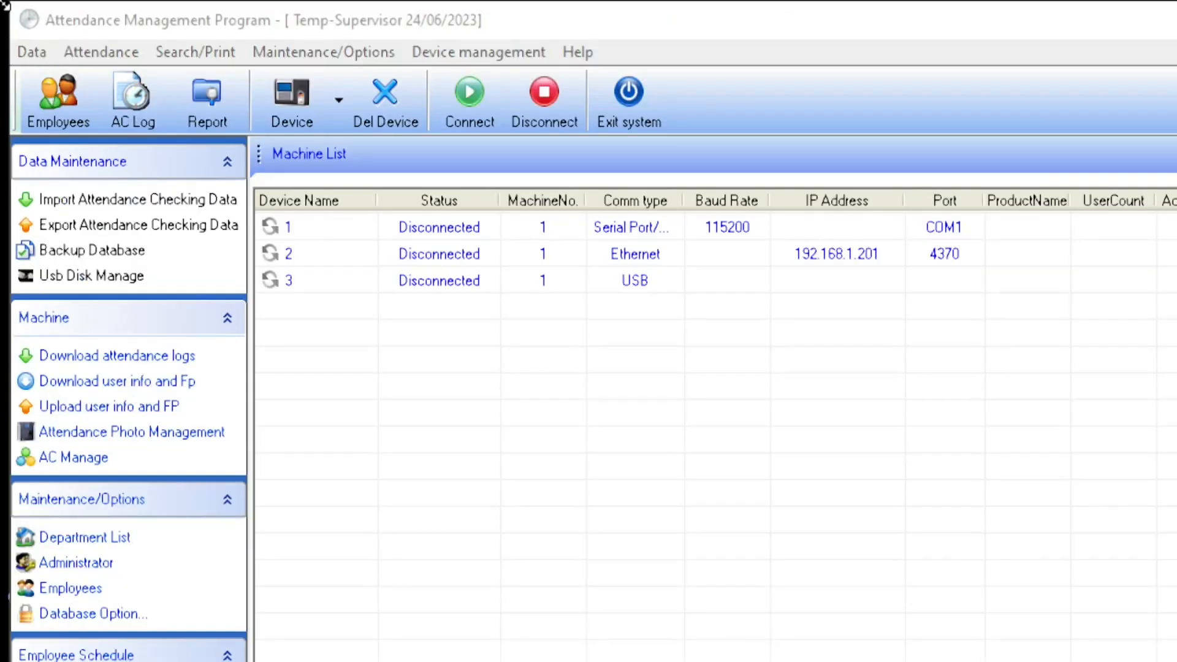
click(206, 101)
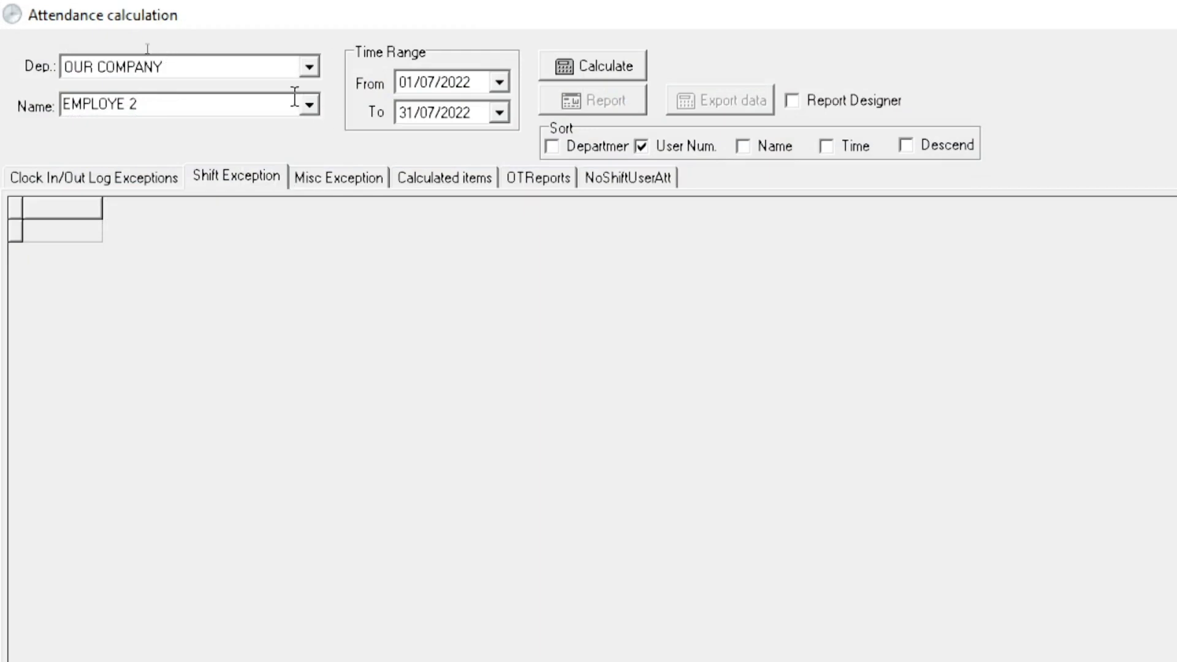
click(311, 112)
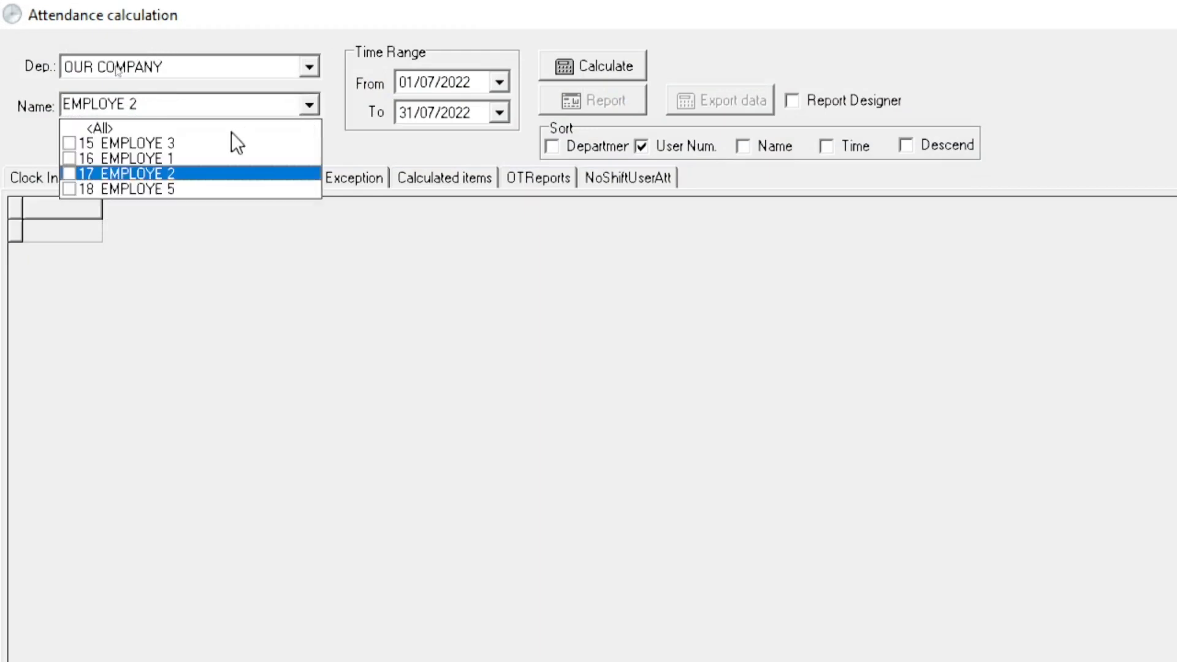
click(149, 158)
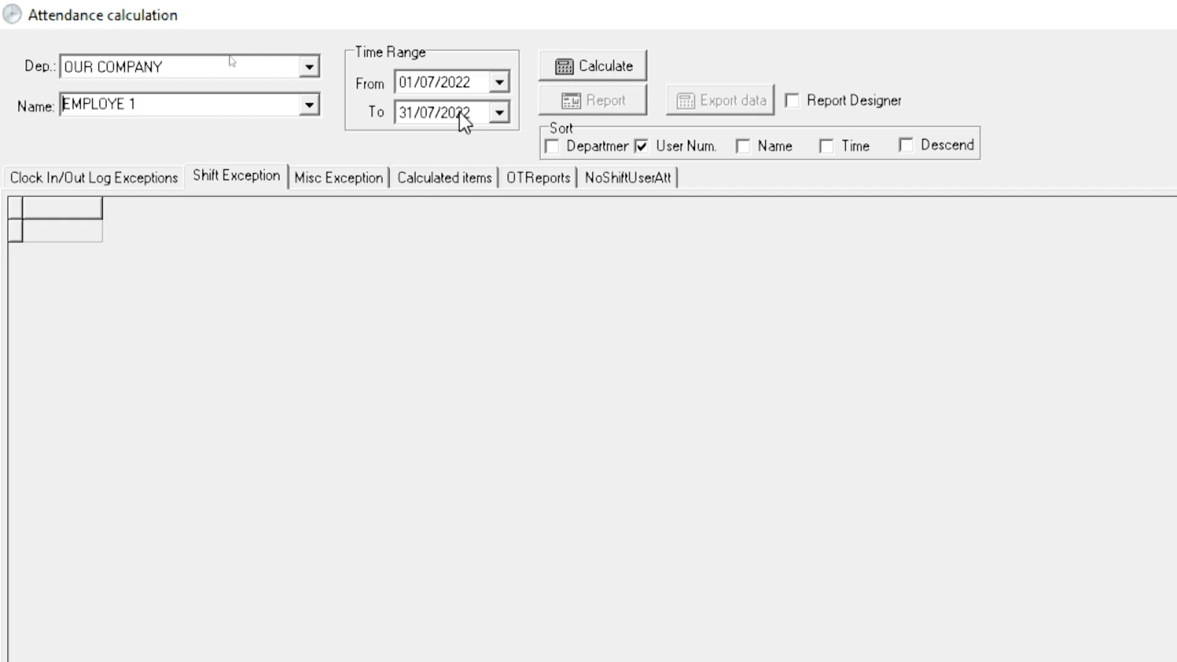
click(621, 70)
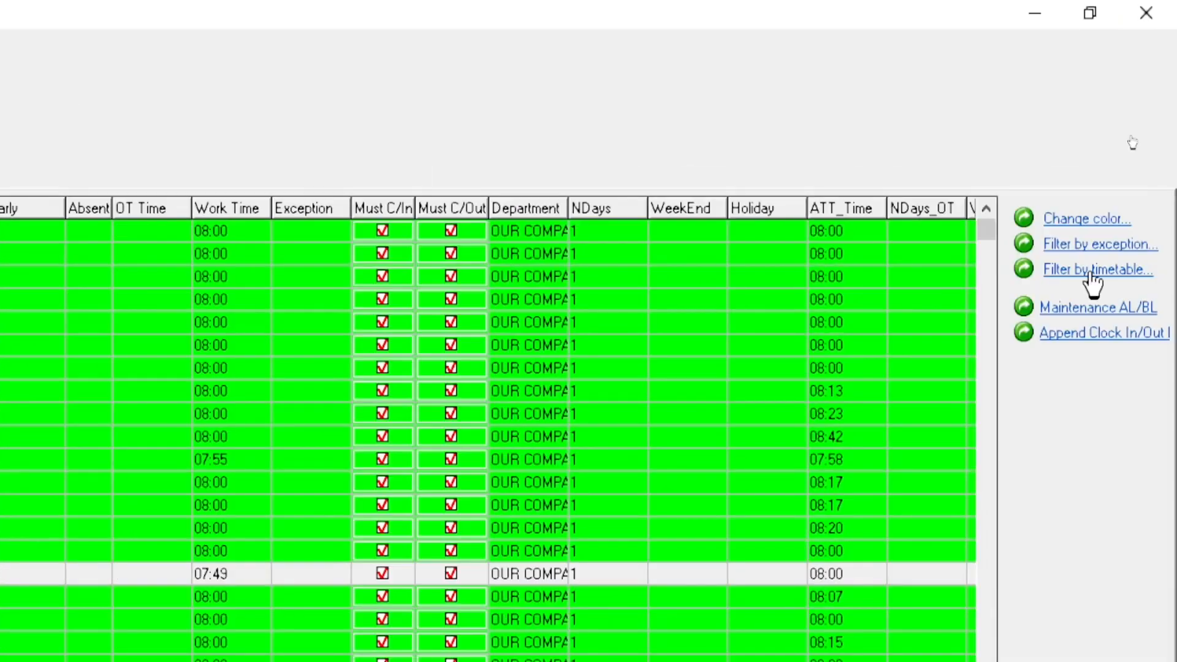
- Change the report color of Normal attendance records to medium blue
click(1059, 222)
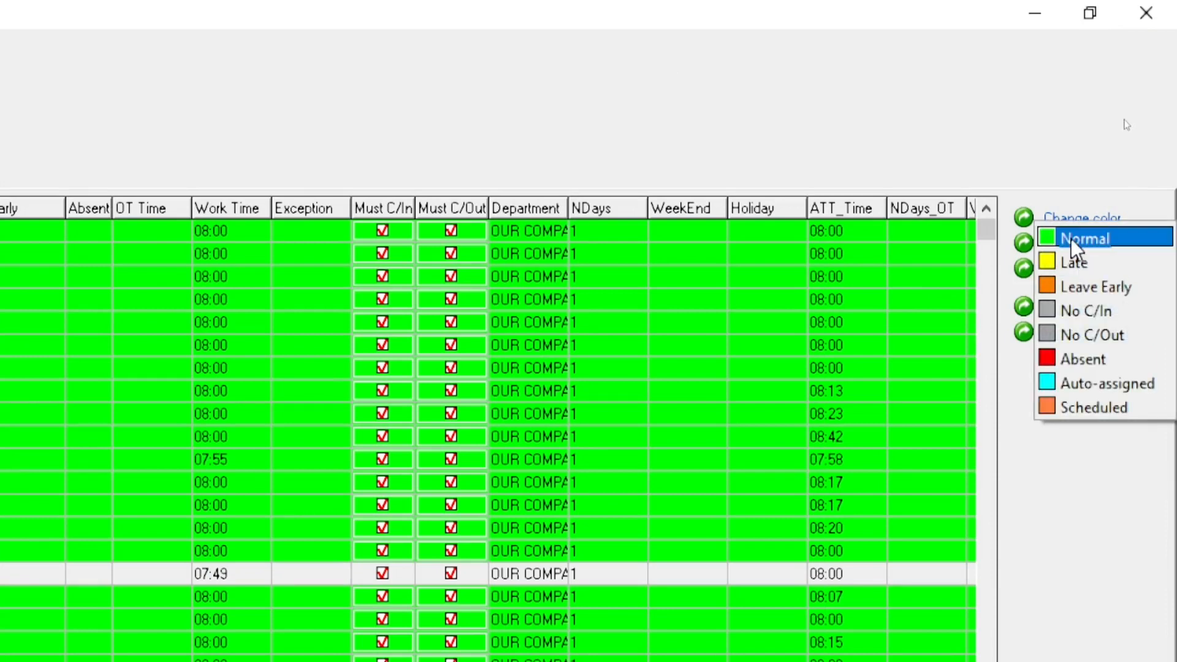
click(1072, 238)
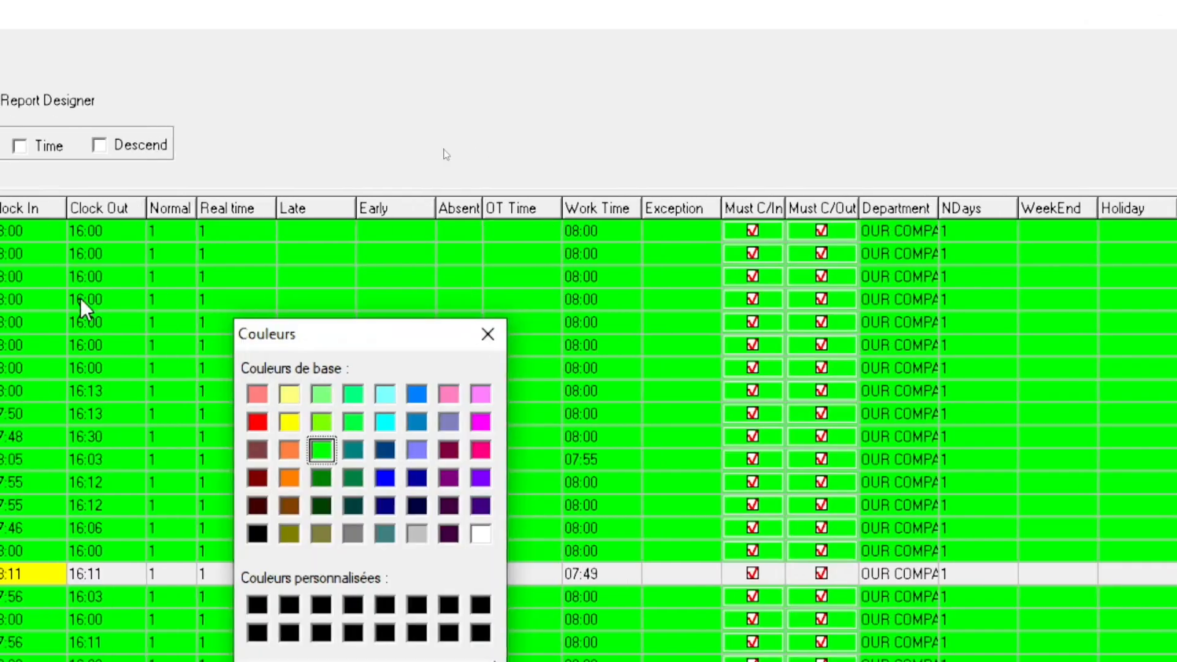
click(411, 422)
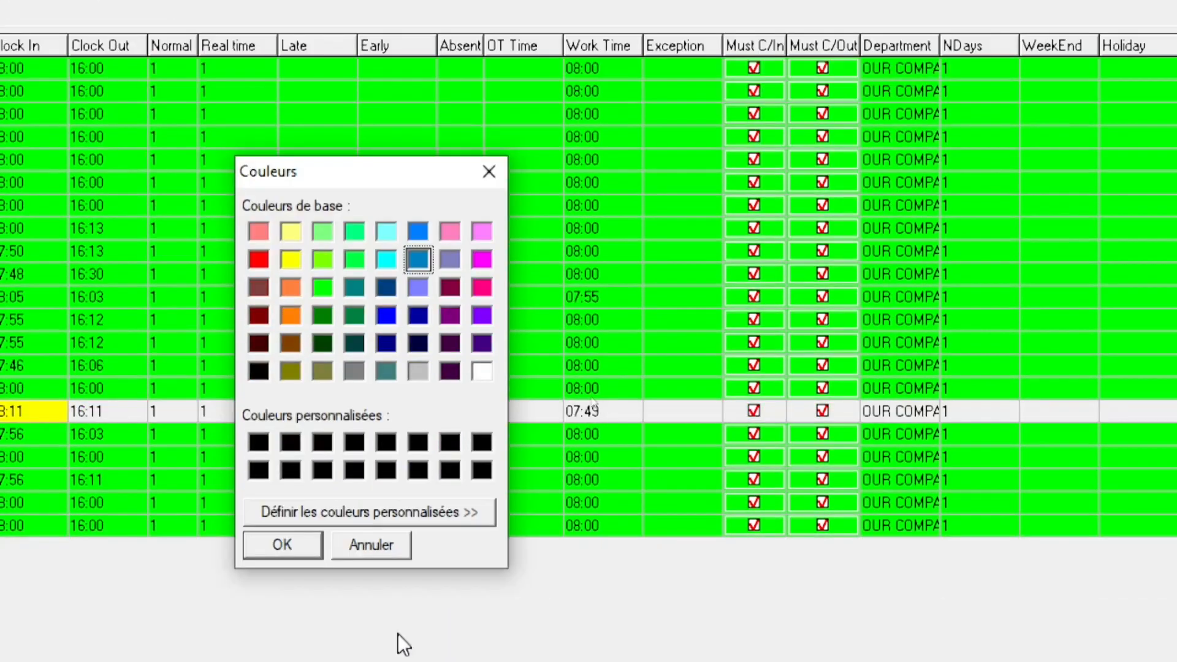
click(300, 547)
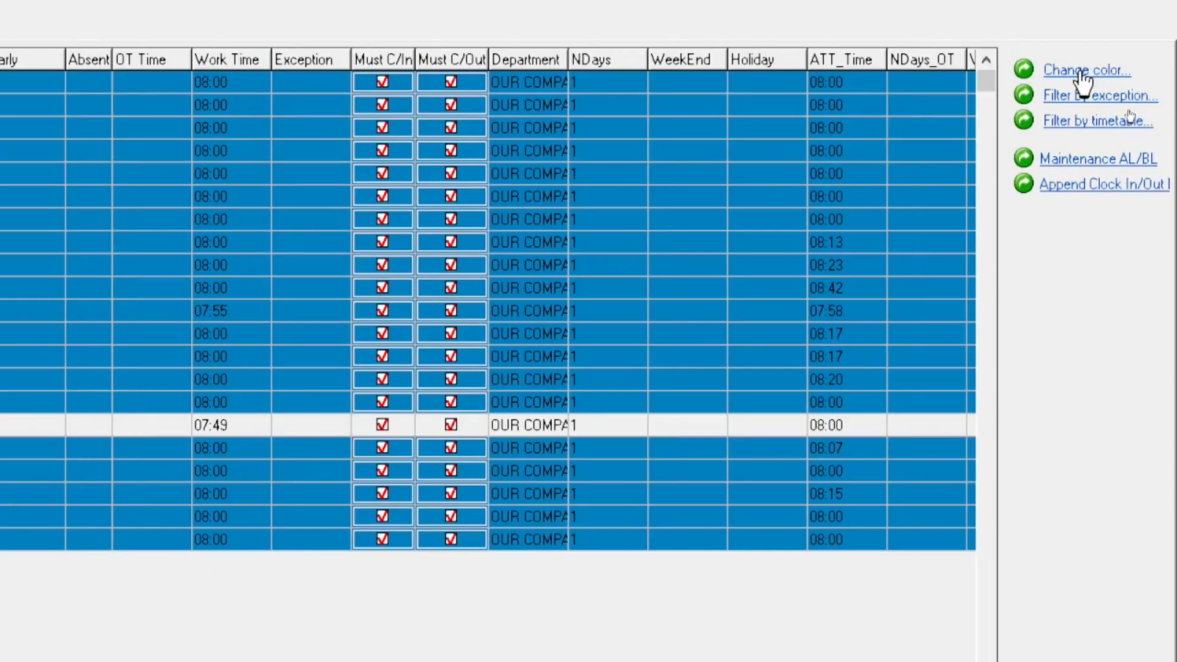
- Set the Normal attendance record color back to bright green
click(1080, 71)
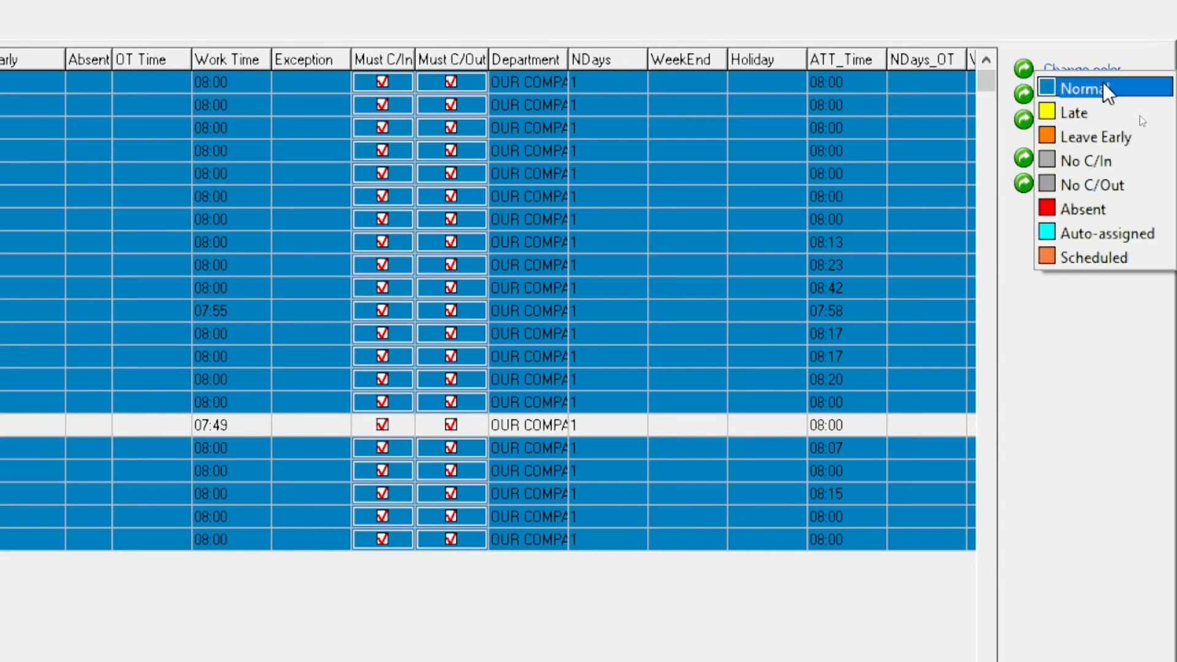
click(1102, 86)
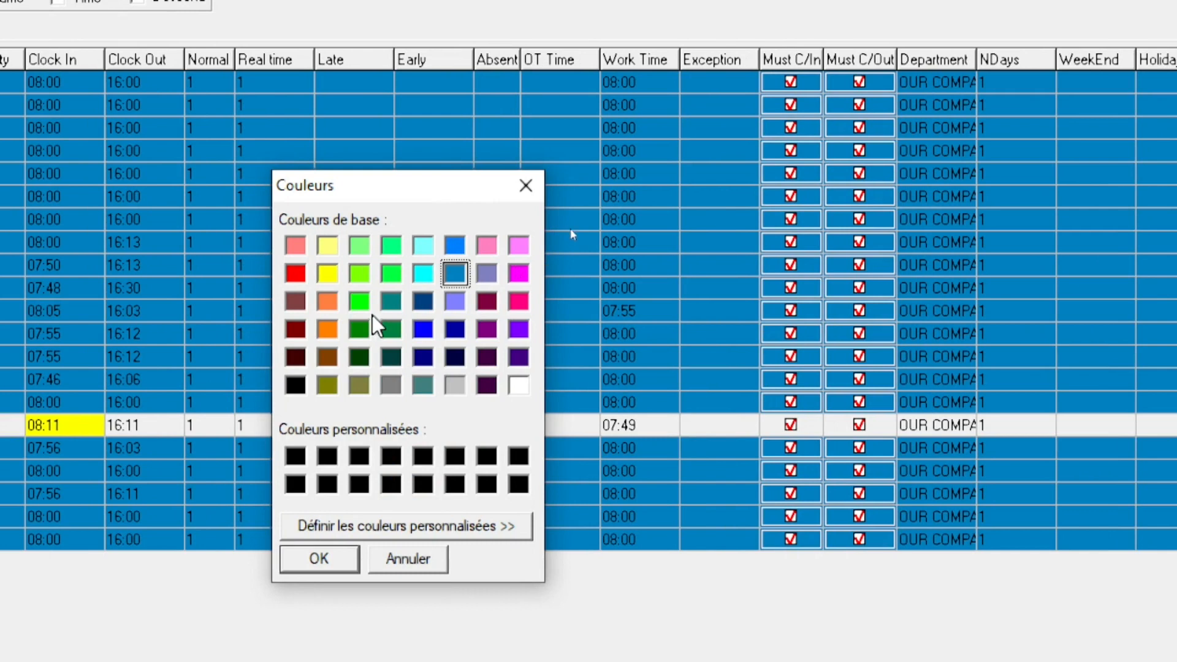
click(363, 295)
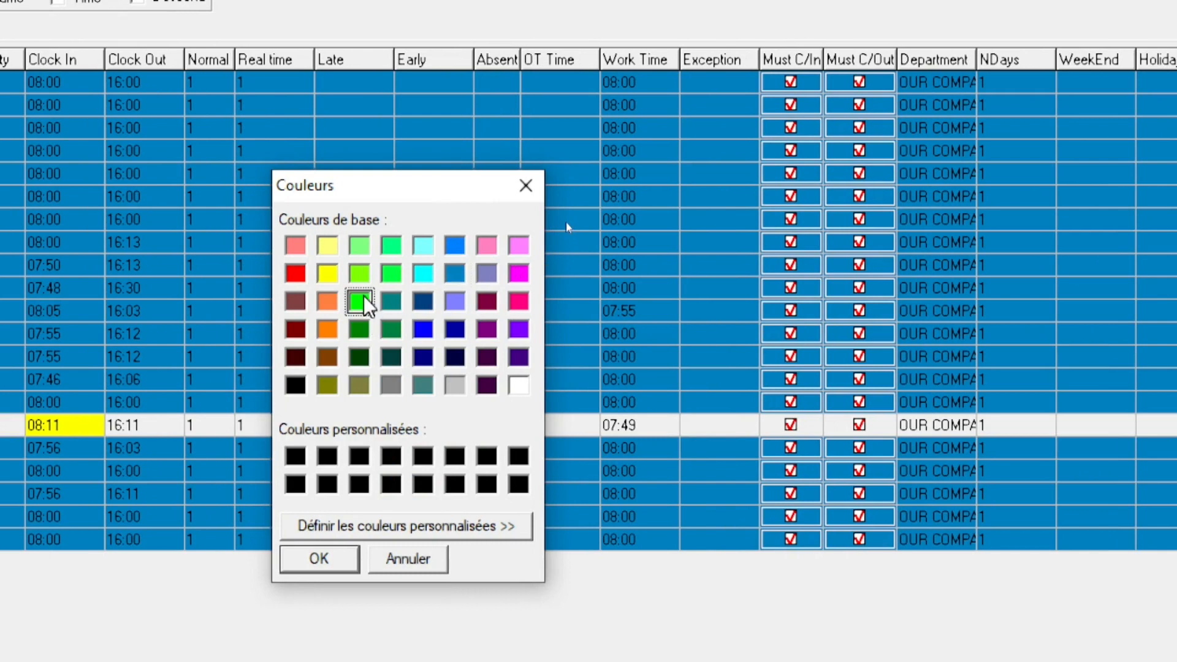
click(329, 570)
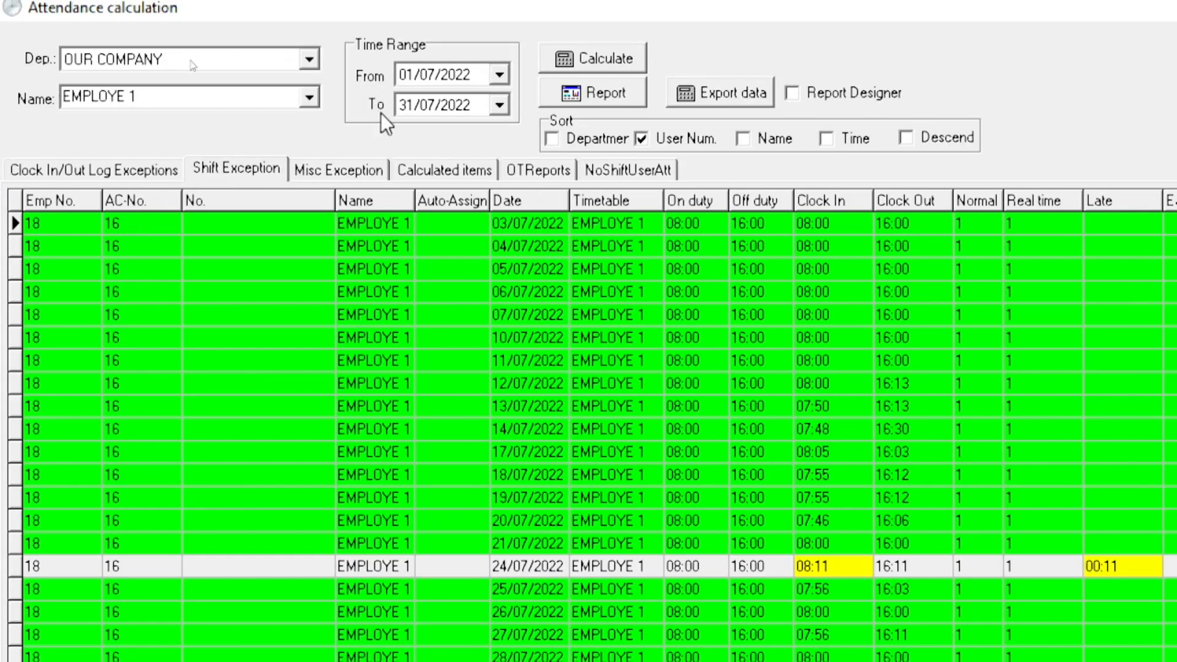
- Calculate EMPLOYE 2's attendance from 01/07/2022 to 31/07/2022, review the shift exceptions and close the attendance calculation
click(308, 97)
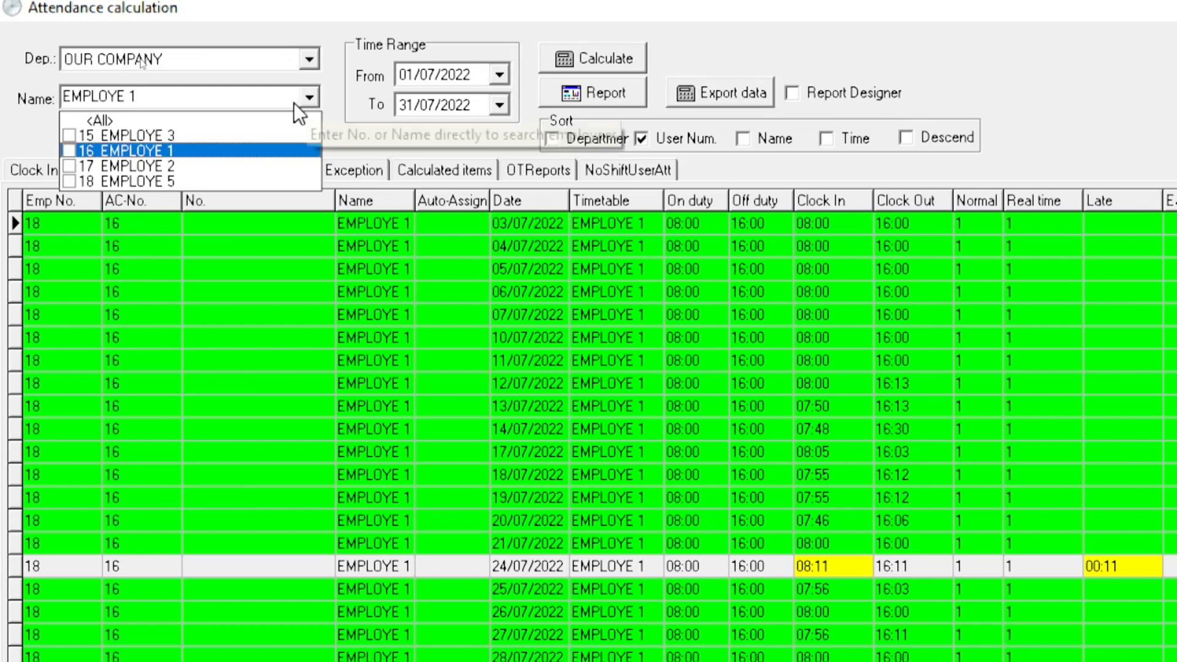
click(160, 161)
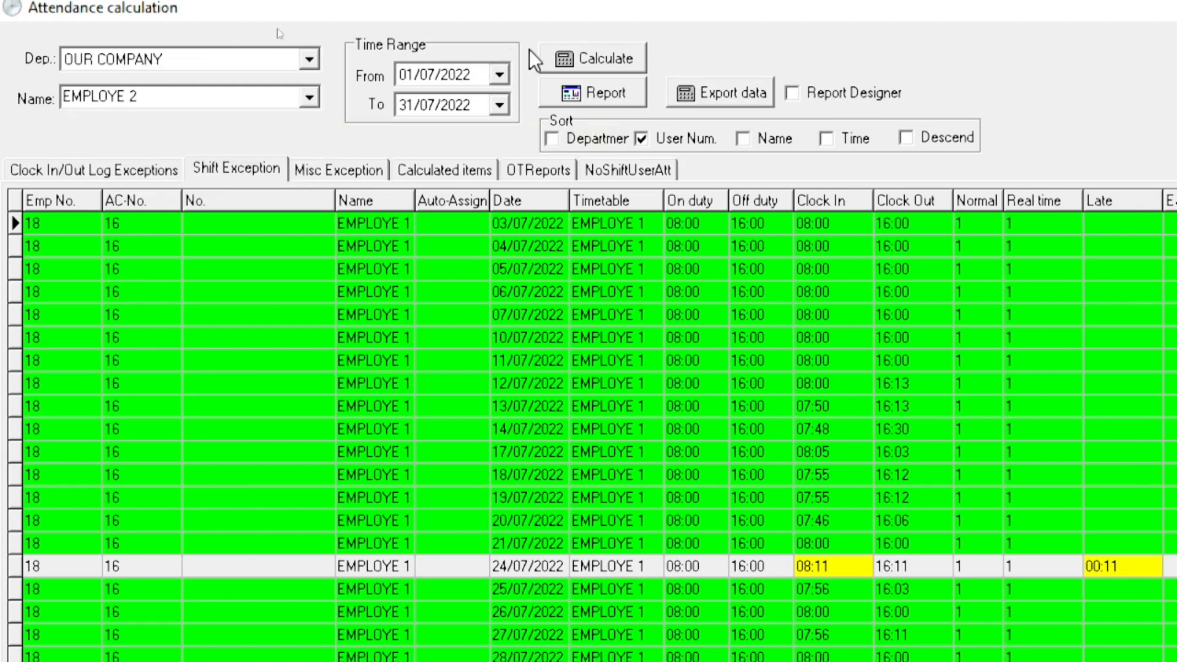
click(589, 55)
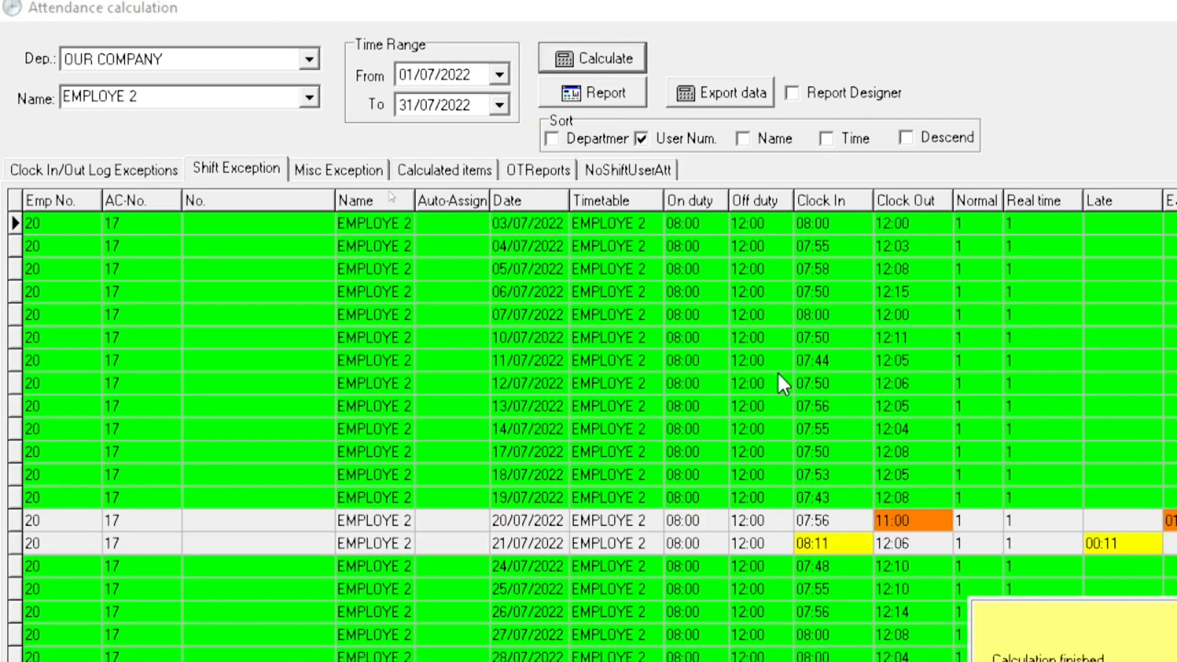
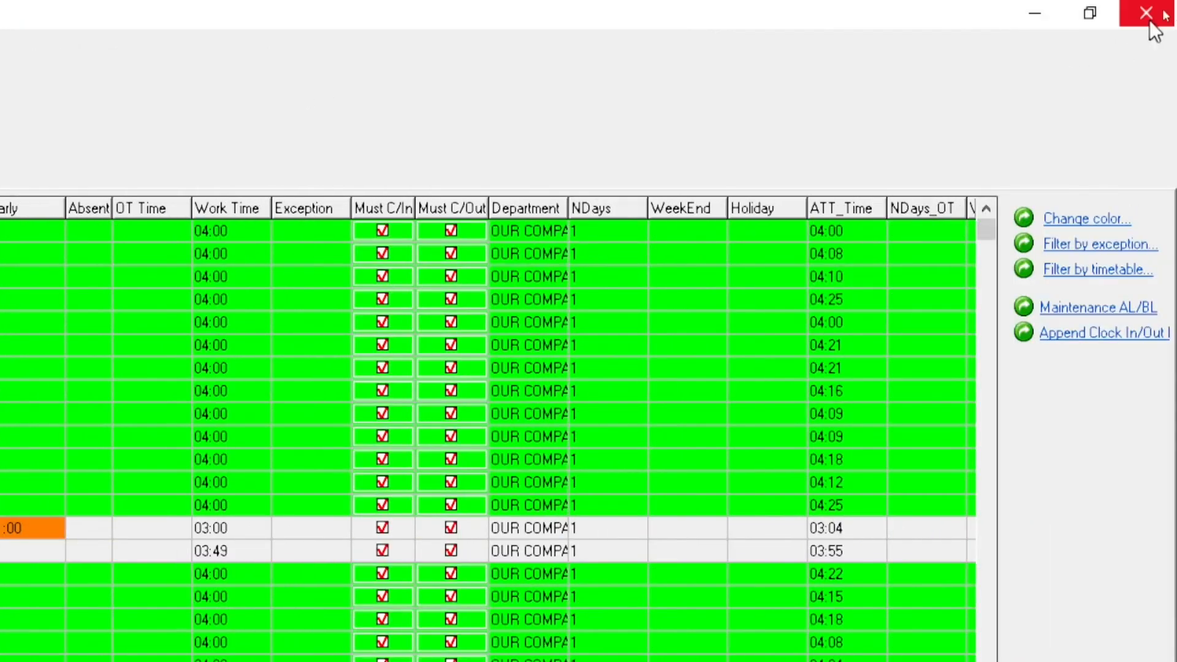
click(1146, 13)
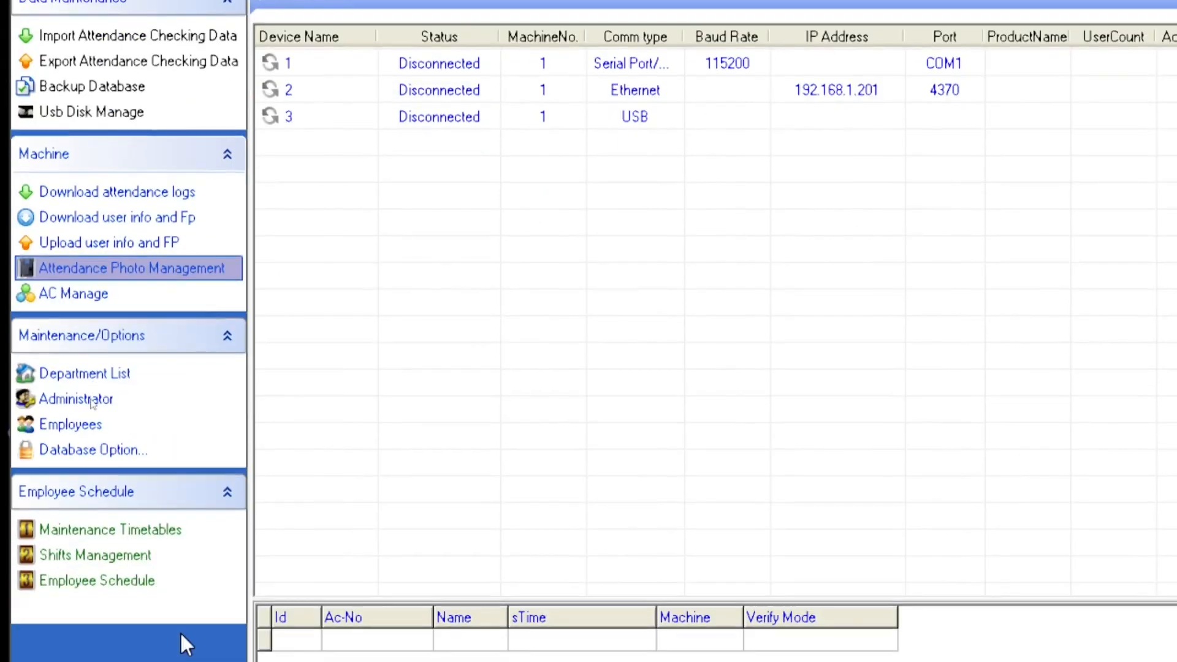
- Open the employee schedule and select EMPLOYE 3 in OUR COMPANY to display the July 2022 shifts
click(116, 580)
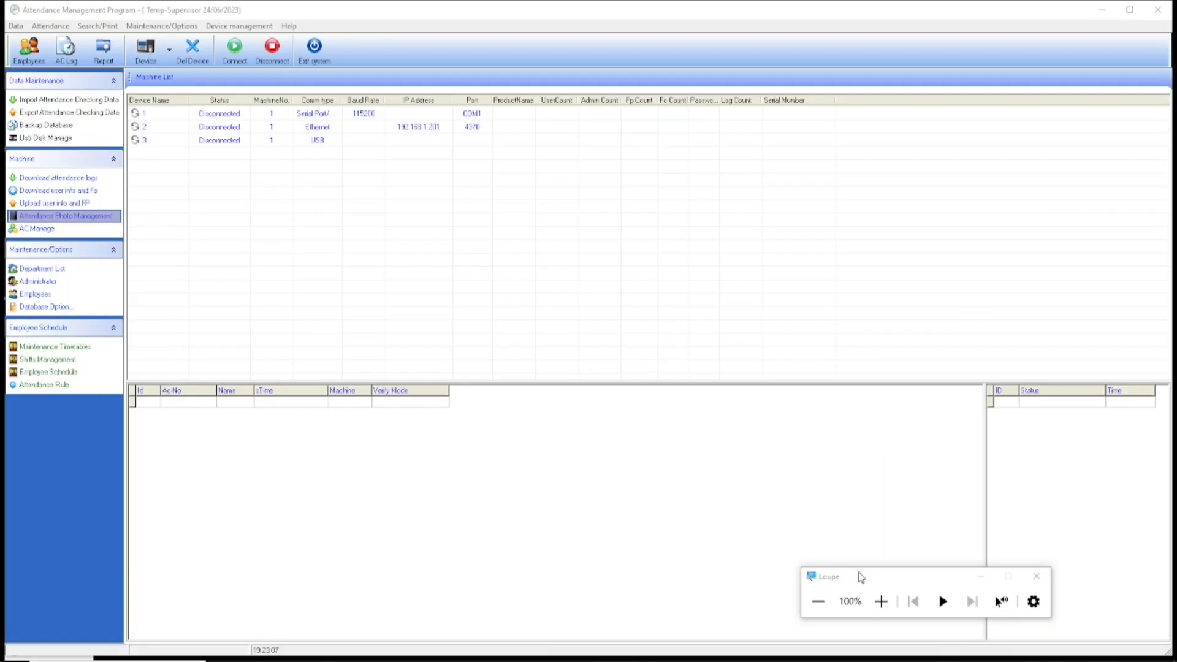
click(881, 602)
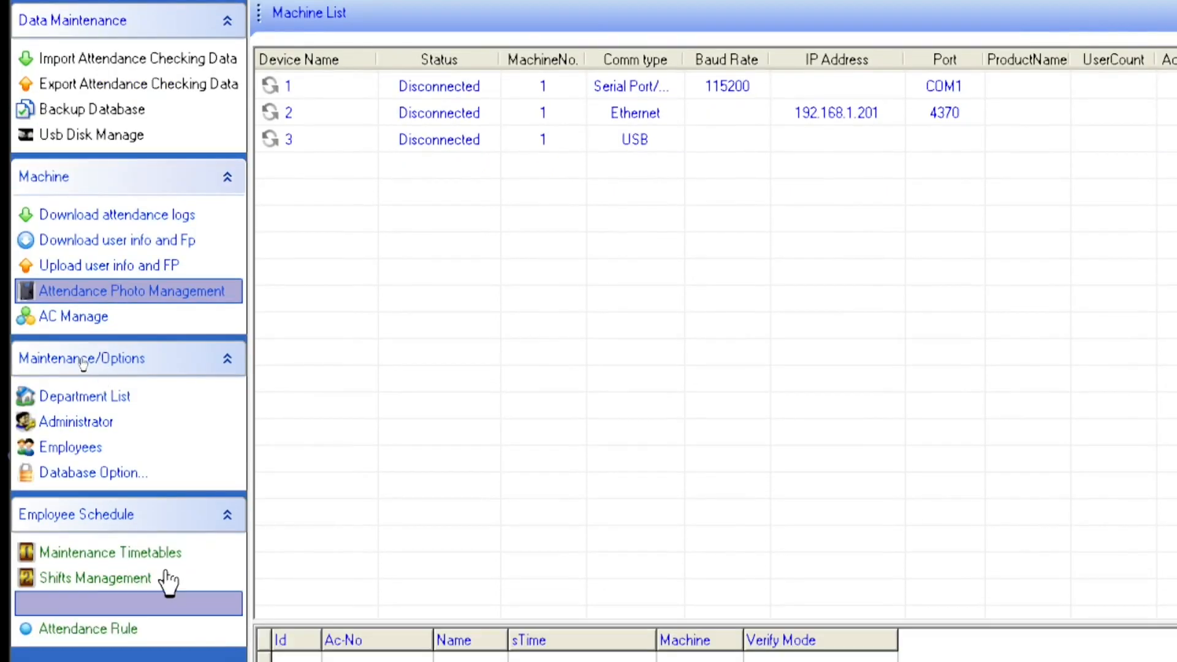
click(142, 607)
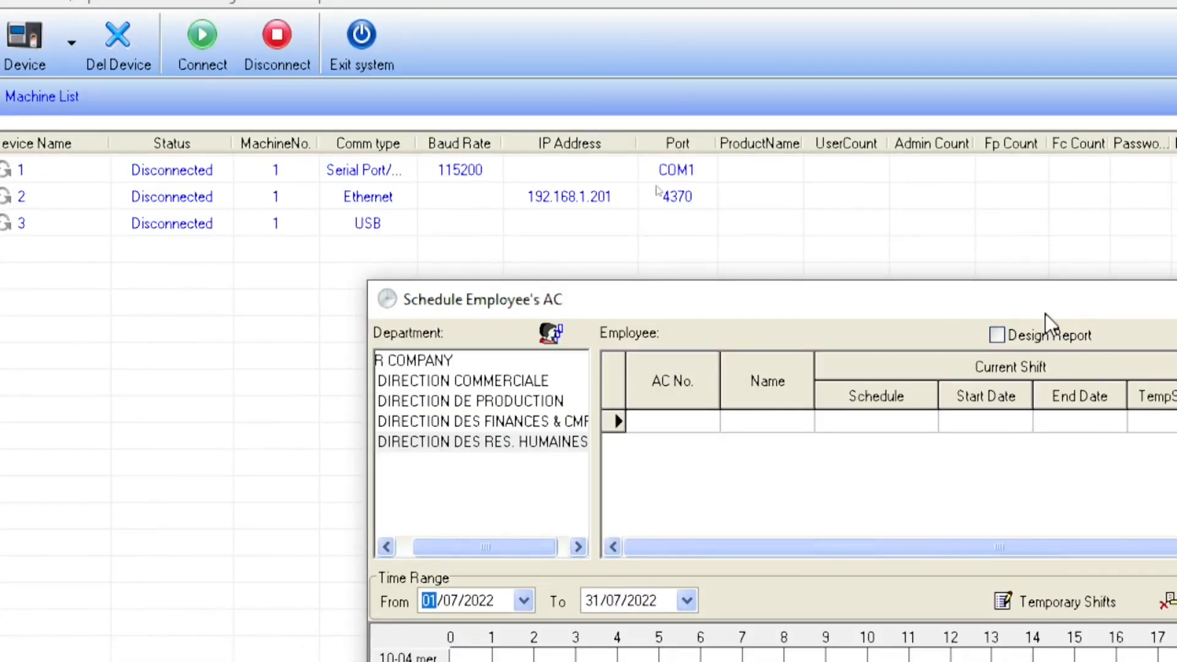
drag(1048, 308, 771, 84)
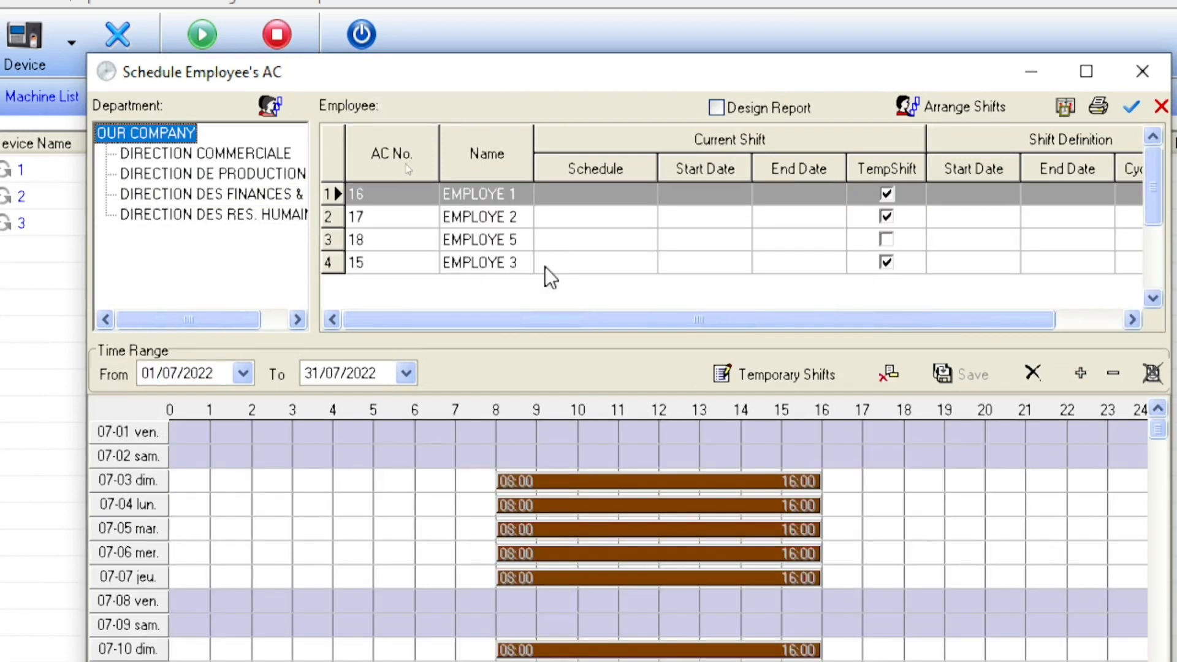
click(515, 263)
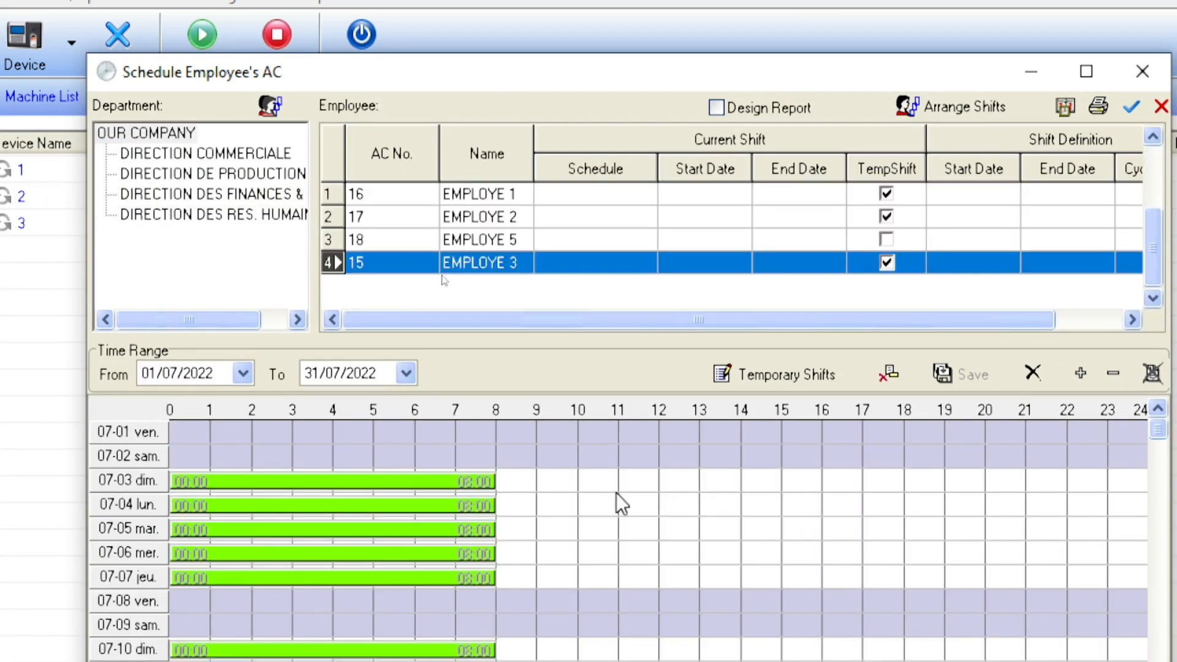
- Start temporary scheduling for EMPLOYE 3 from 01/07/2022 to 31/07/2022 and clear all existing shift periods
click(770, 379)
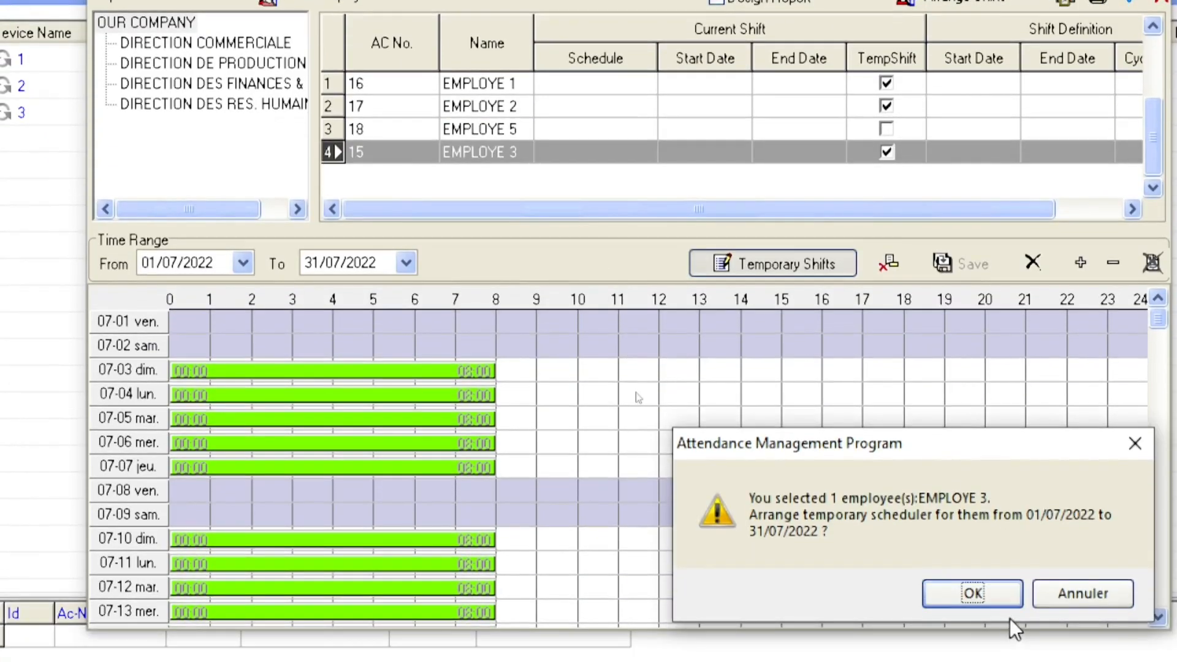
click(973, 593)
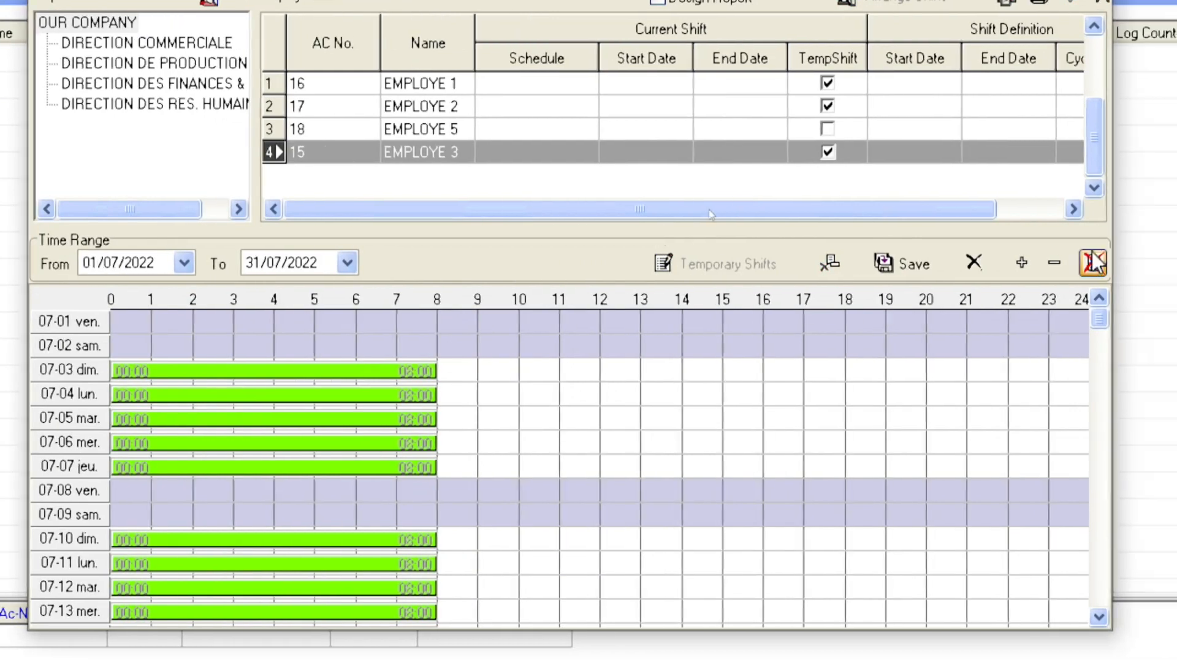
click(1095, 262)
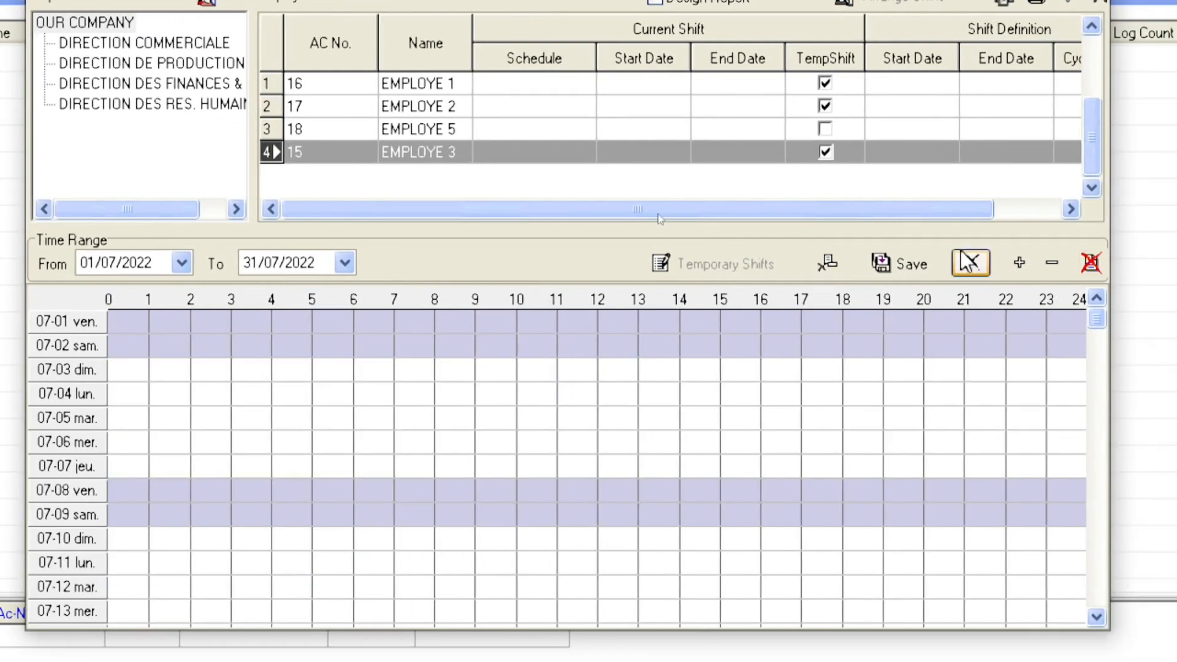
- Start adding a shift time period for EMPLOYE 3 using the EMPLOYE 3 (00:00-08:00) category, excluding the dates 07-01 and 07-02
click(1016, 265)
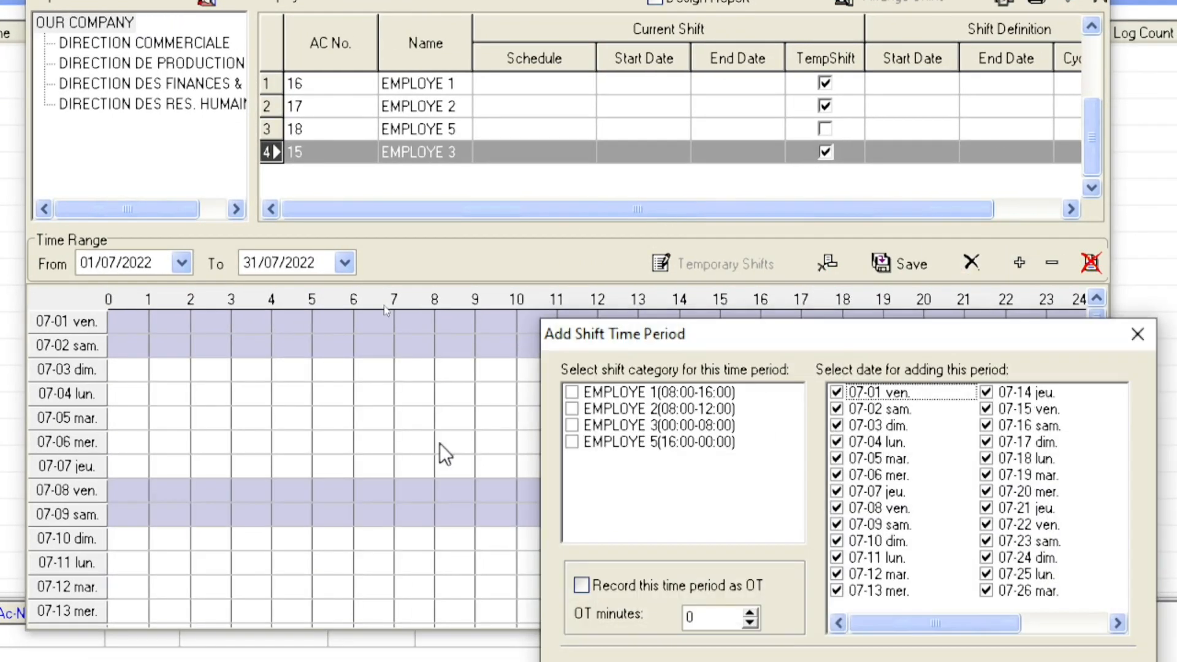
click(571, 425)
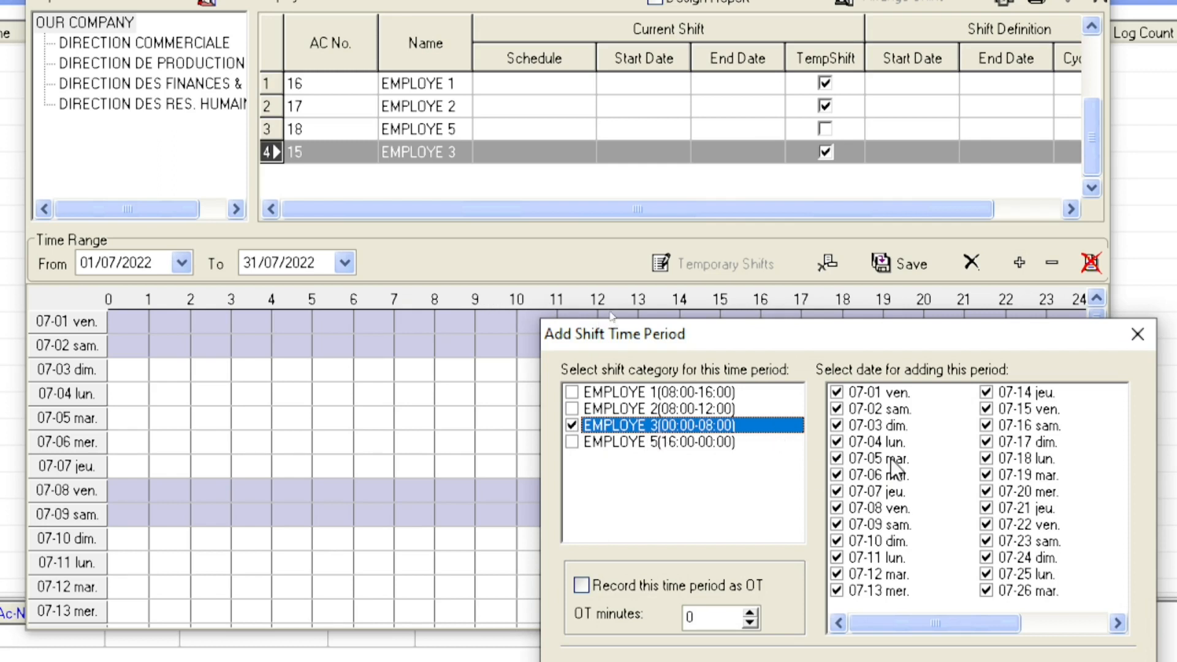
click(836, 394)
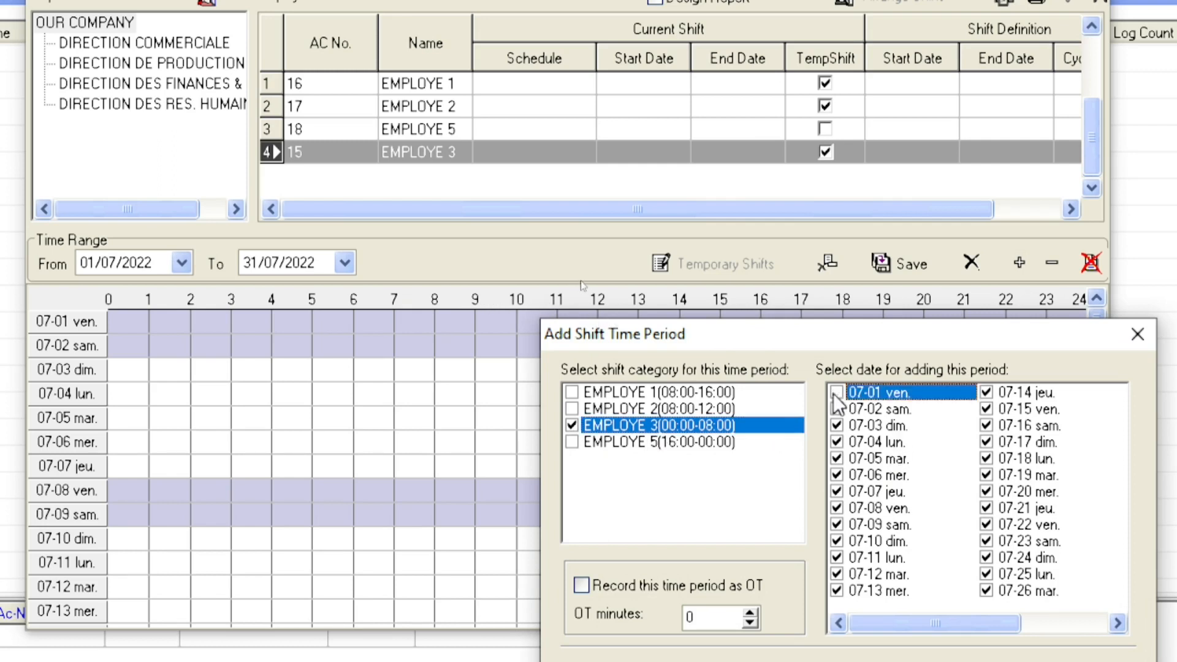
click(837, 409)
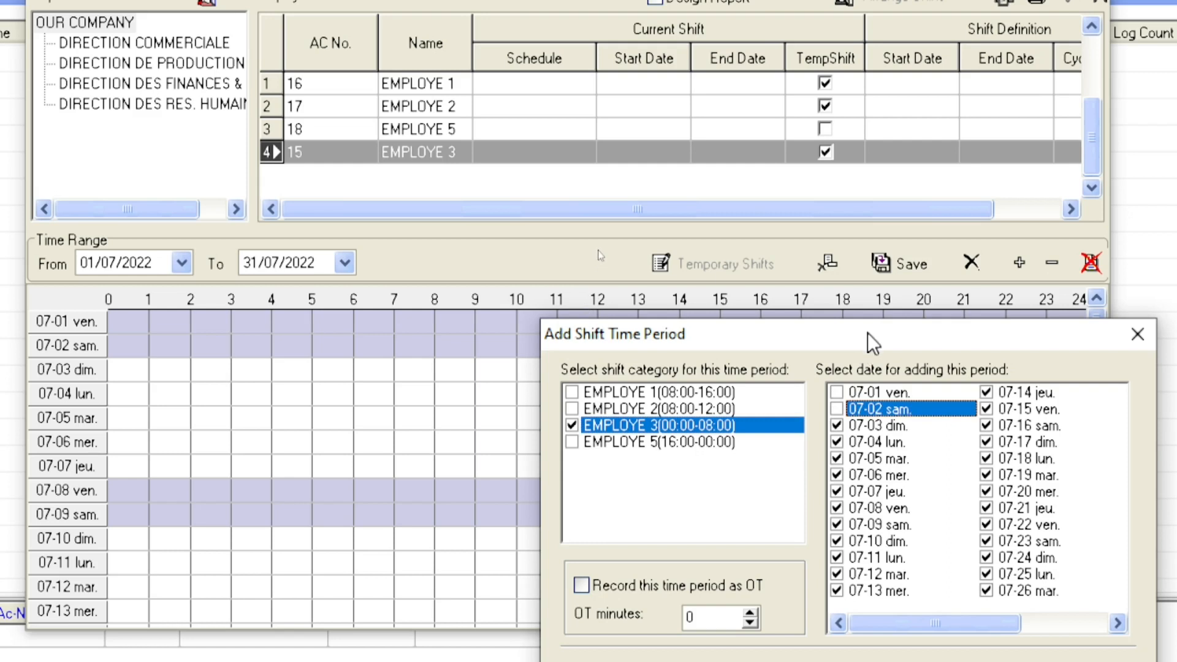
- Exclude the dates 07-08 through 07-16 from the EMPLOYE 3 (00:00-08:00) shift time period
drag(867, 333, 442, 87)
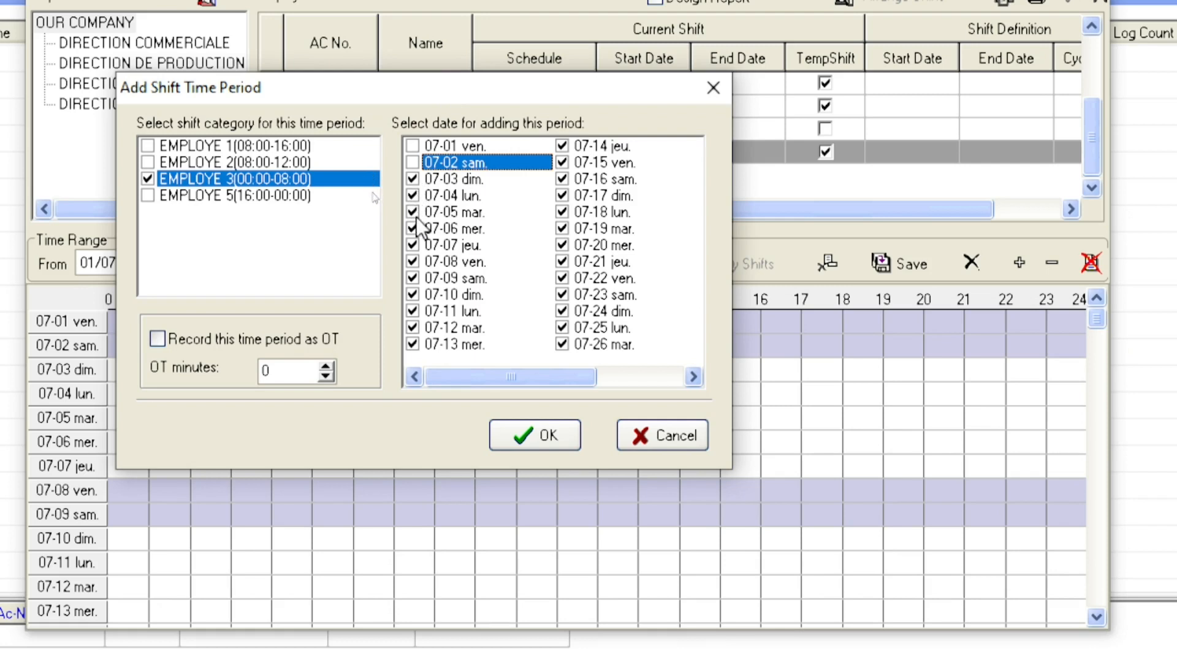
click(414, 263)
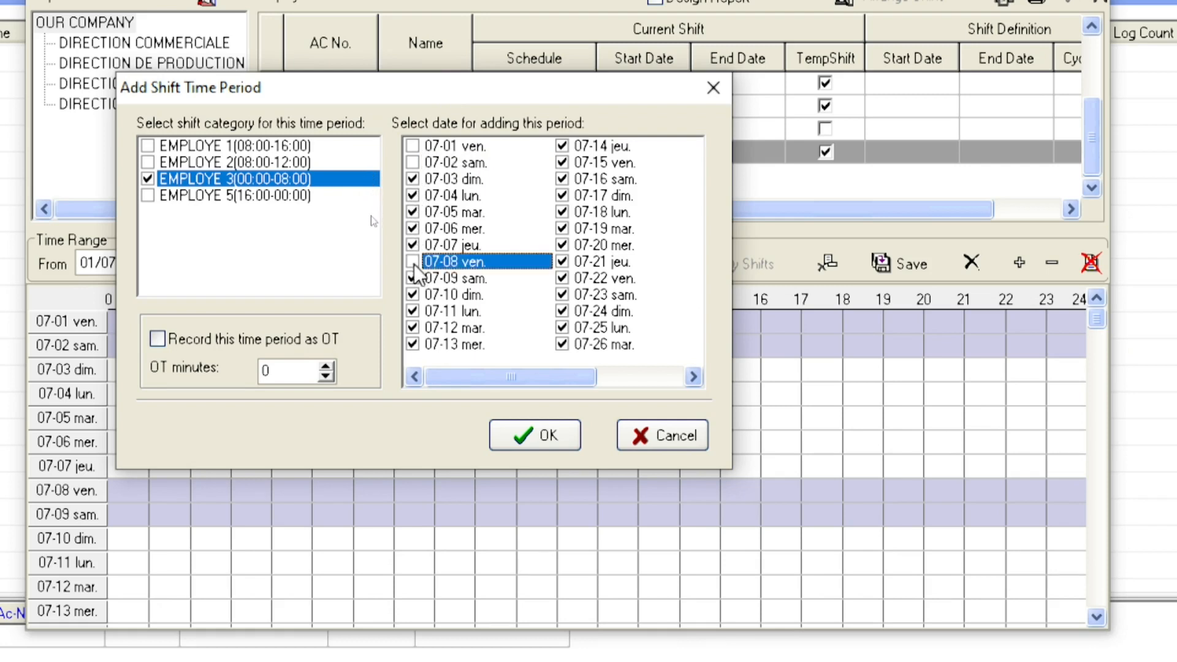
click(413, 279)
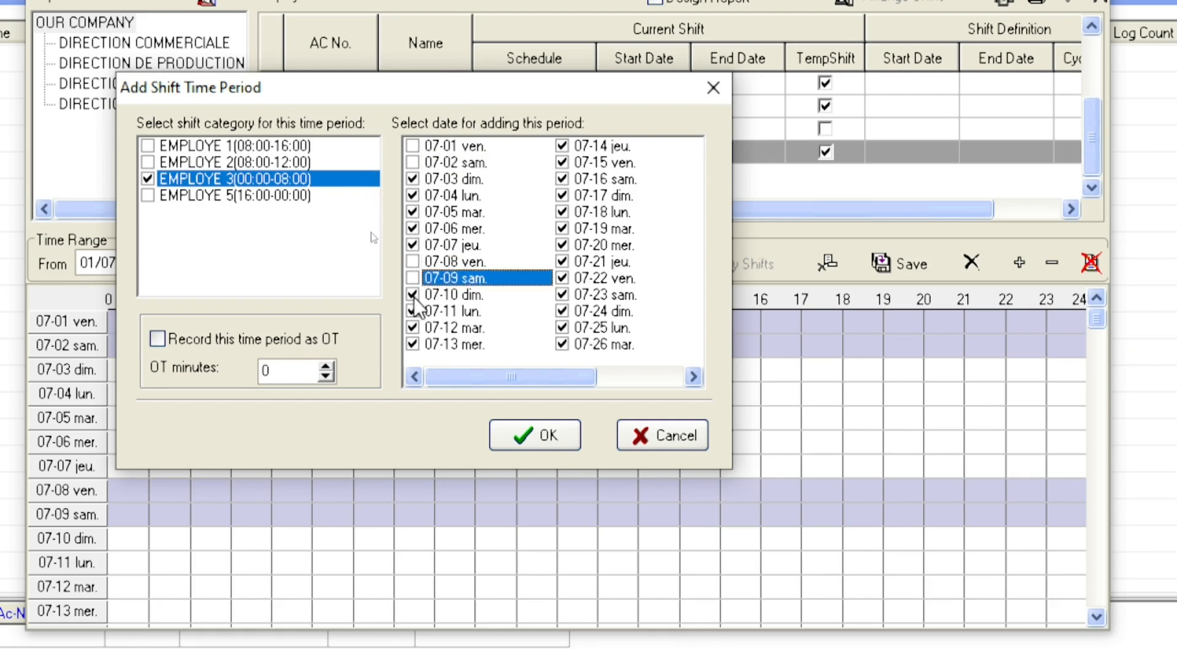
click(413, 296)
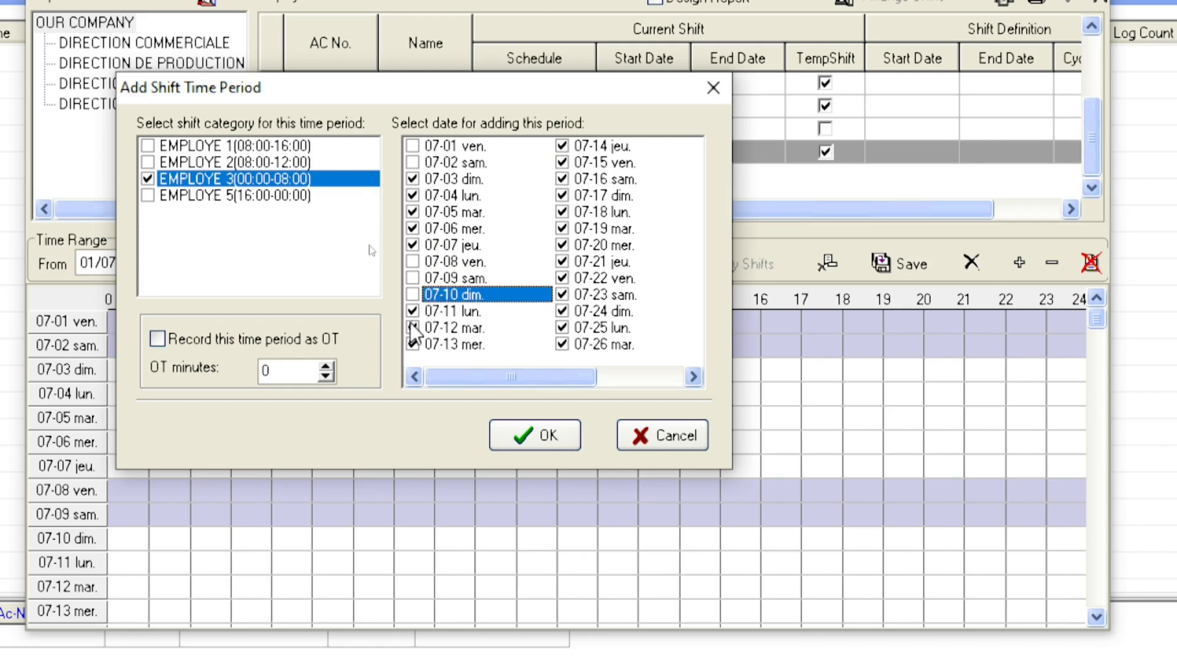
click(412, 311)
click(411, 328)
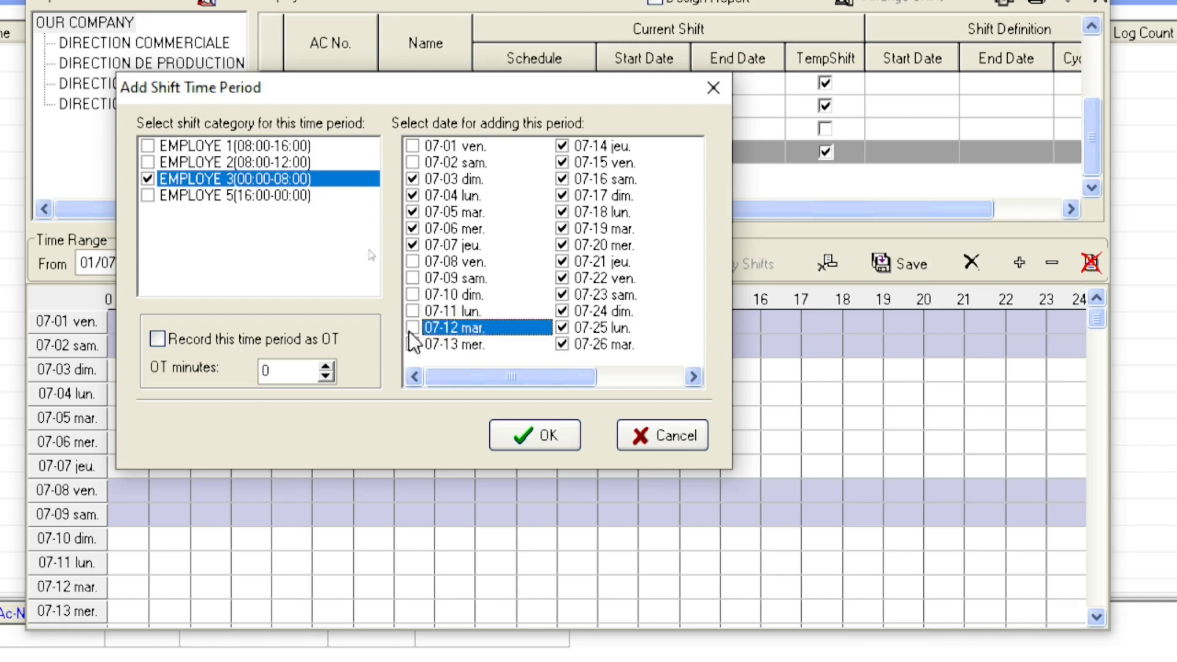
click(410, 344)
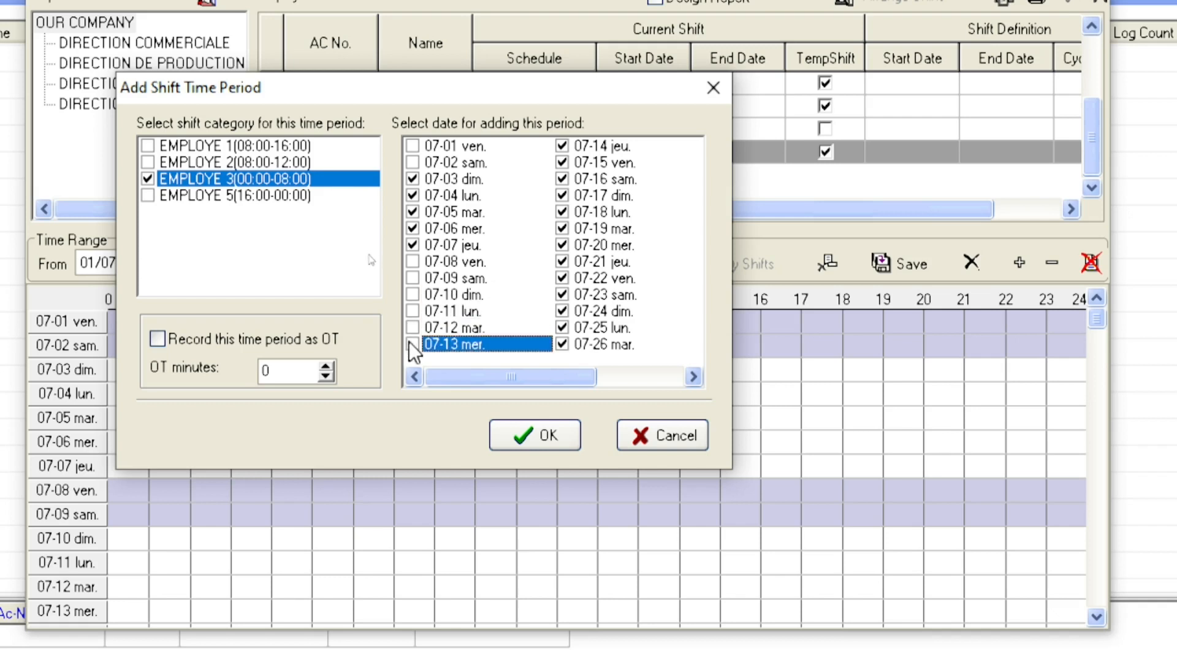
click(562, 146)
click(562, 162)
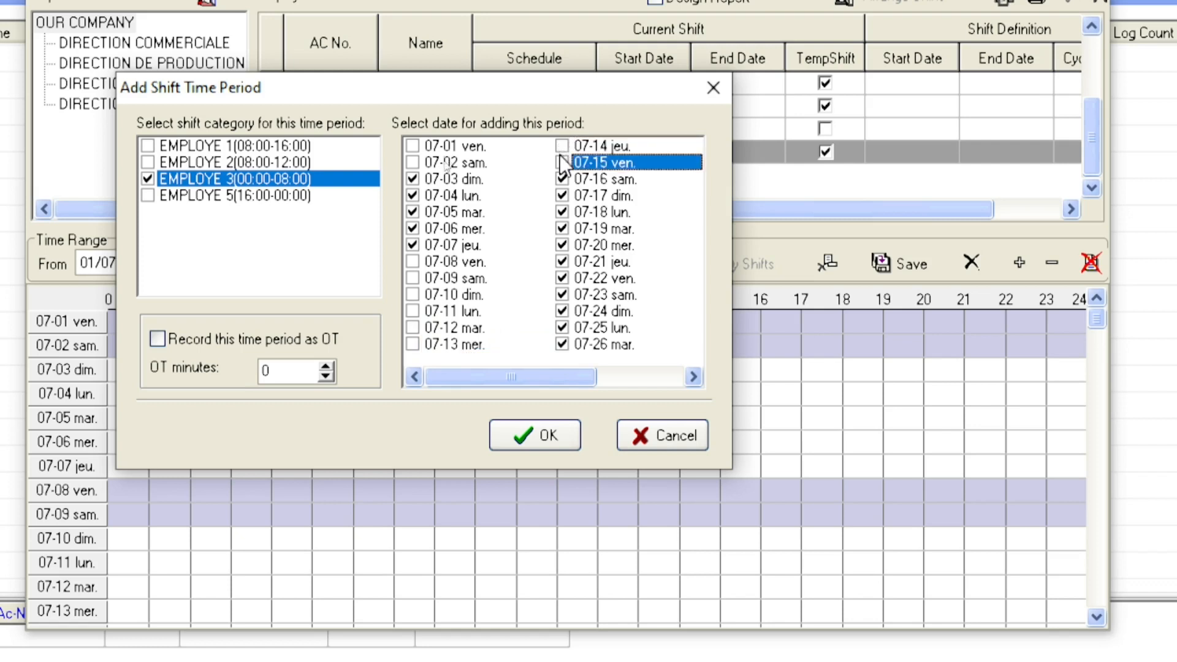
click(562, 179)
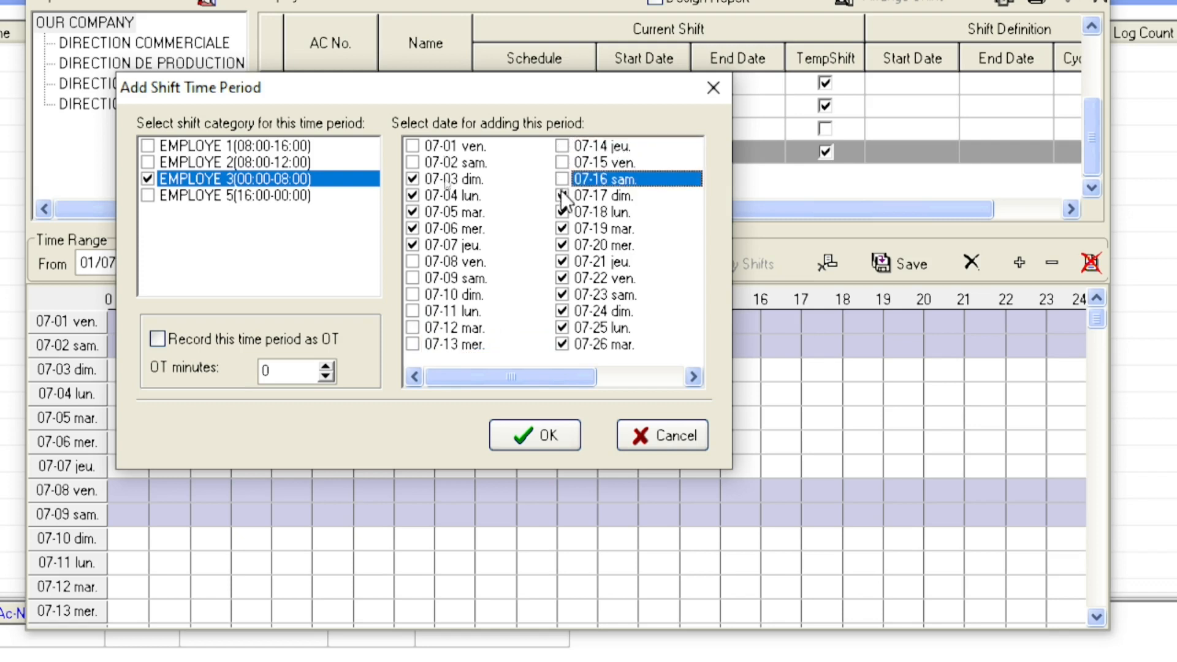
- Exclude the dates 07-17 through 07-23 from the EMPLOYE 3 (00:00-08:00) shift period
click(561, 198)
click(561, 208)
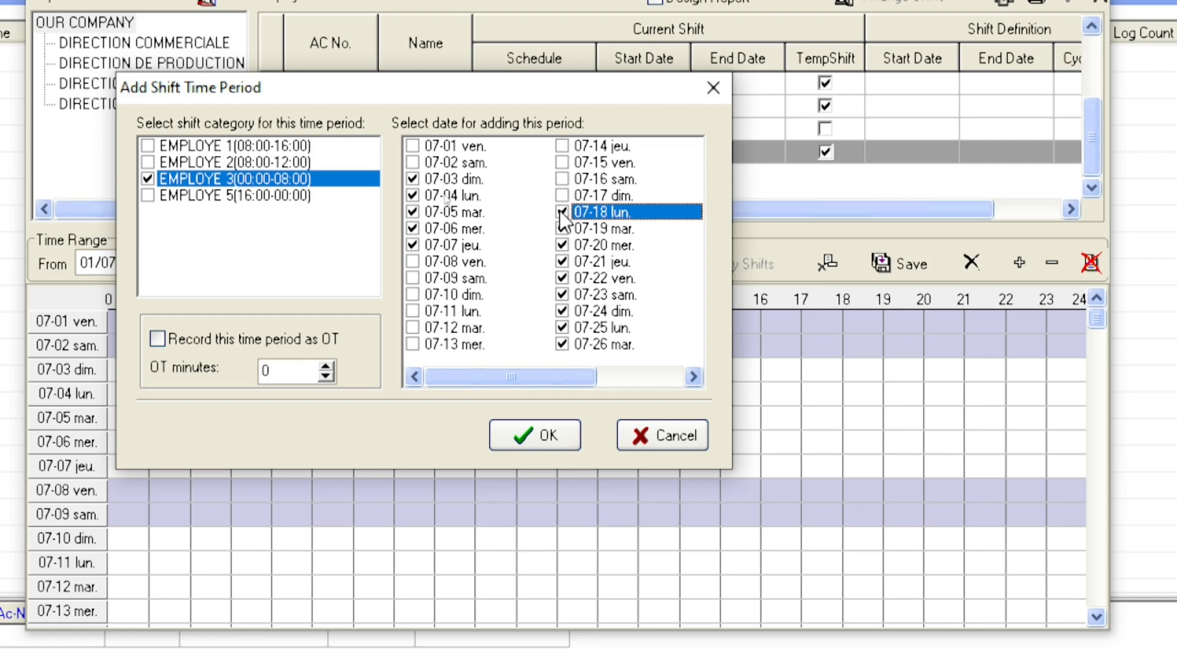
click(562, 212)
click(561, 228)
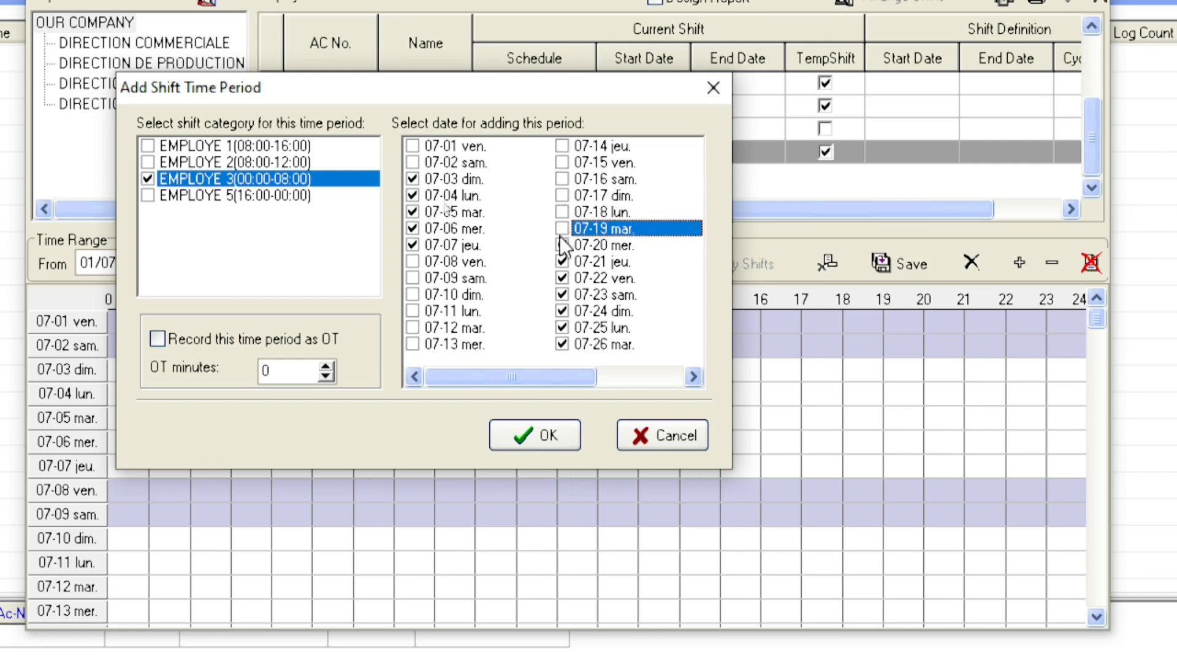
click(561, 244)
click(561, 278)
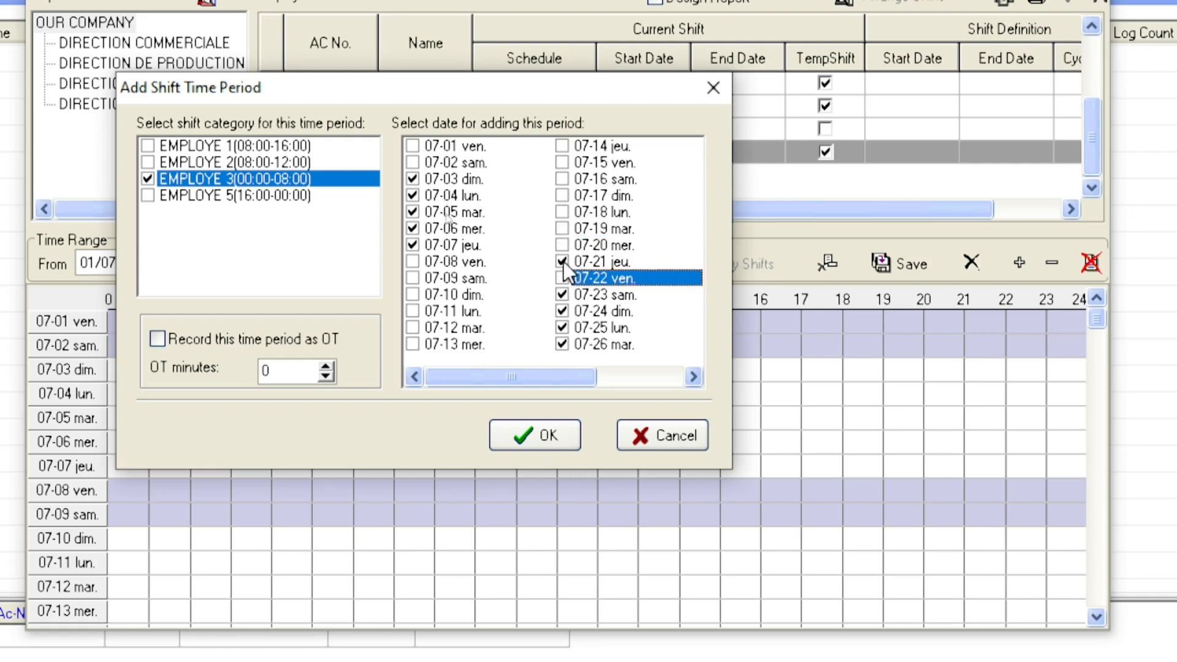
click(564, 262)
click(563, 295)
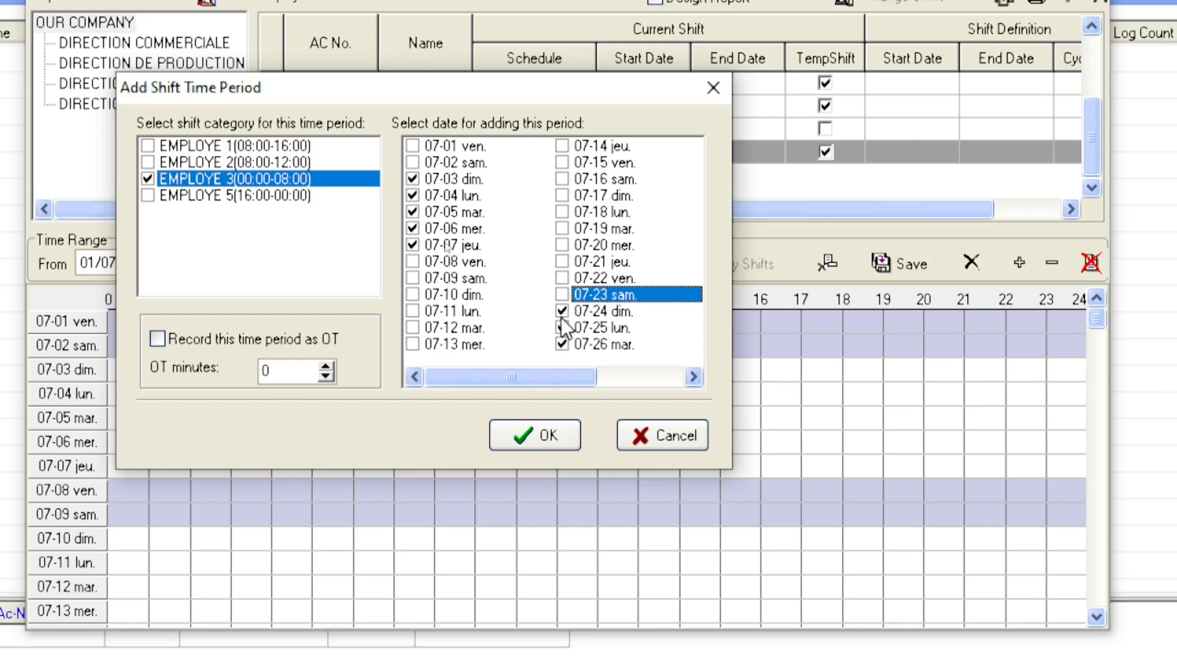
- Exclude the end-of-month dates 07-29, 07-30 and 07-31 from the EMPLOYE 3 shift period
click(692, 377)
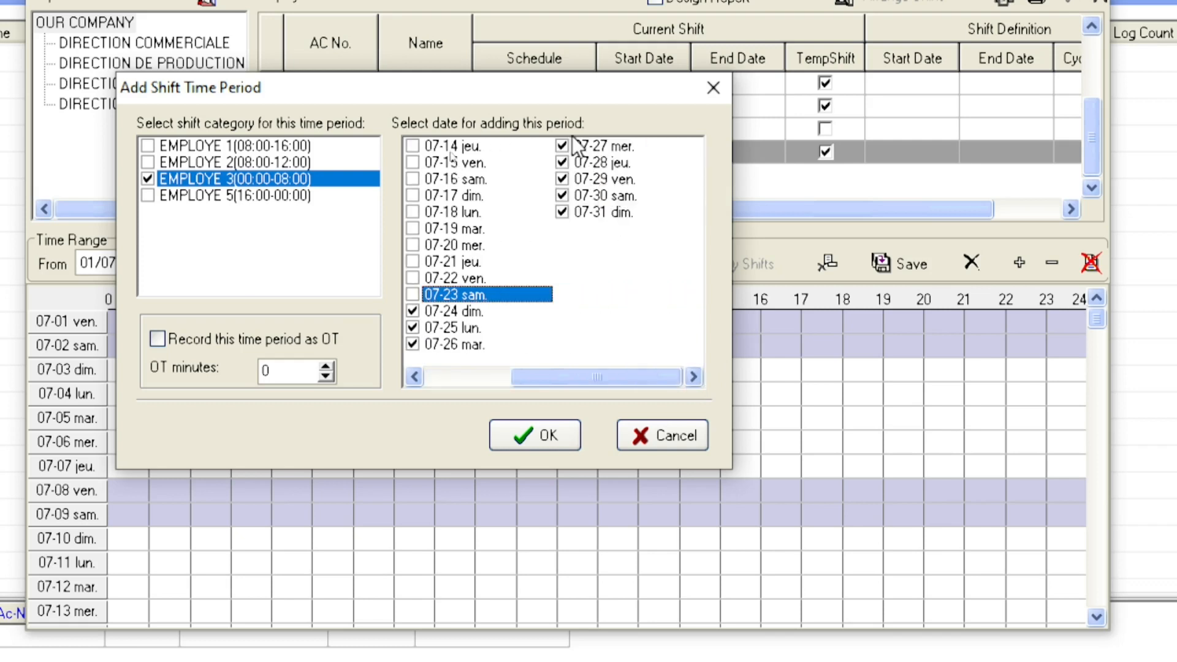
click(562, 180)
click(562, 195)
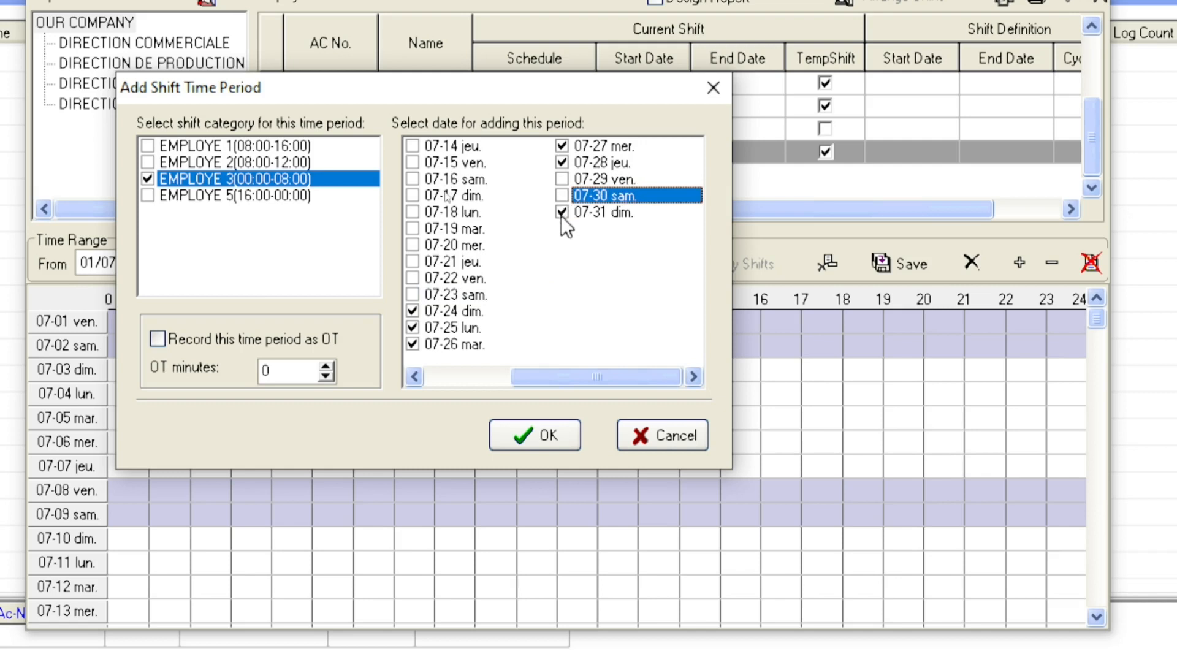
click(561, 213)
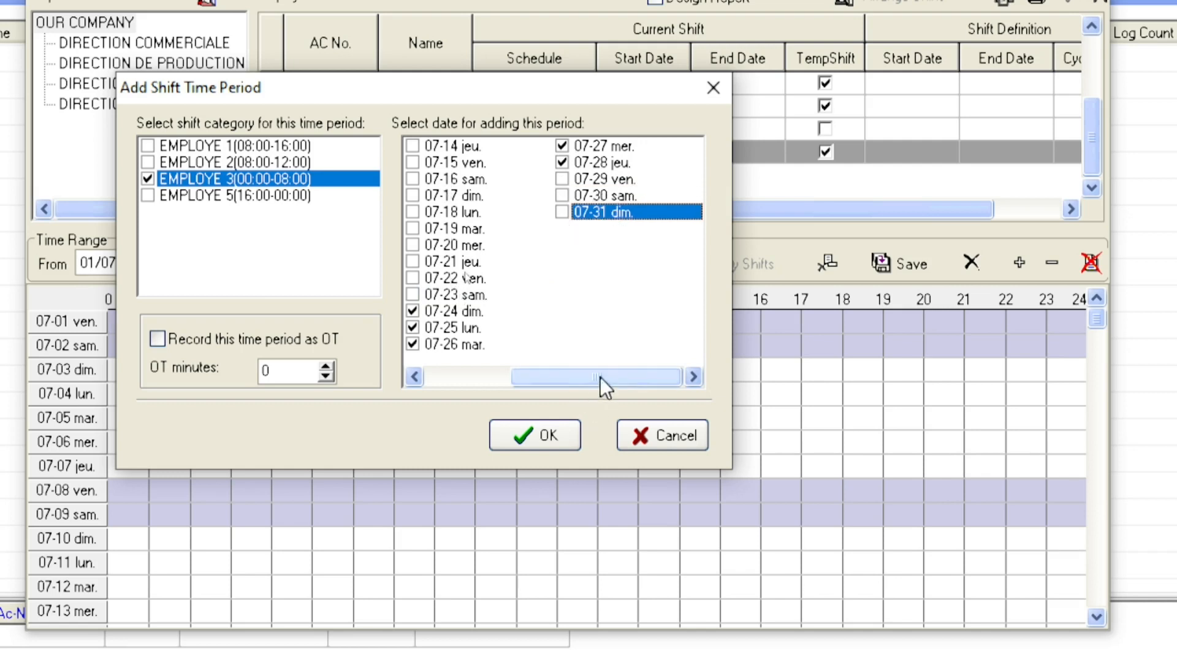
- Check the remaining selected dates, add the EMPLOYE 3 (00:00-08:00) period to them and save the schedule
drag(565, 377, 431, 374)
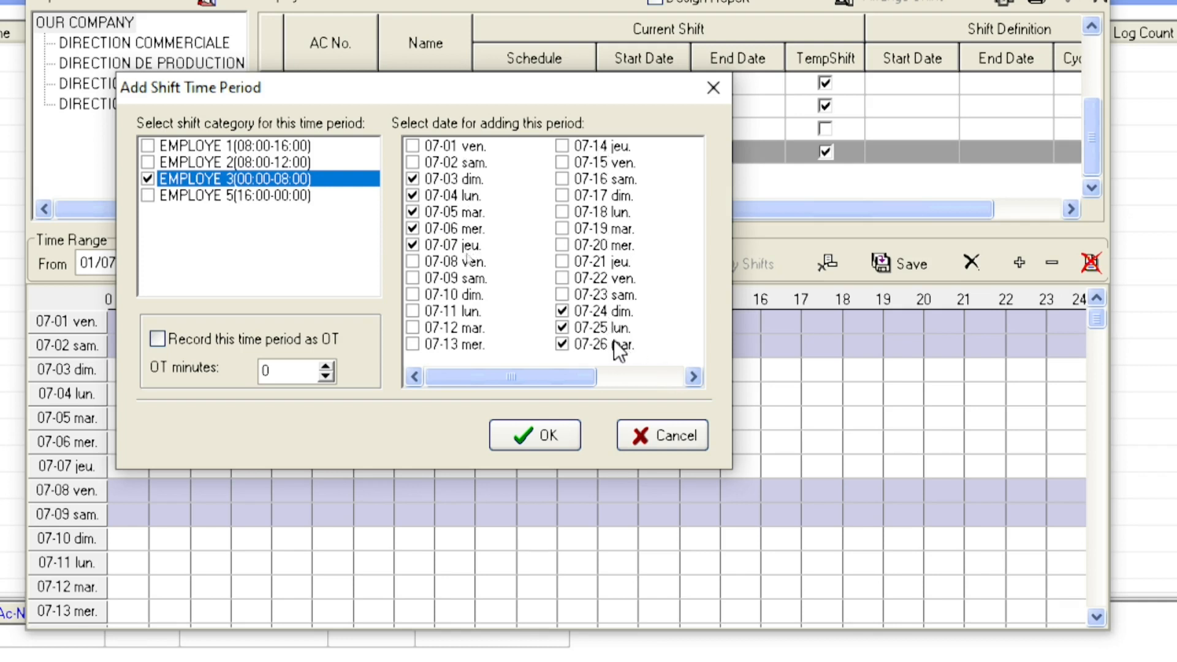
click(691, 376)
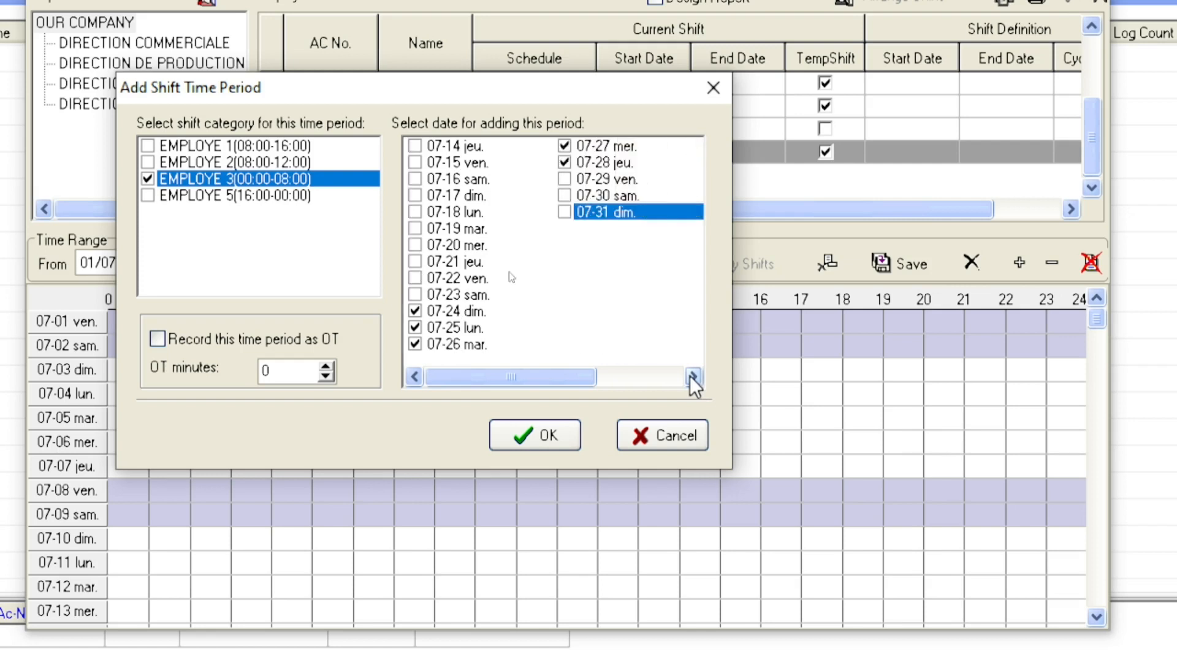
click(562, 162)
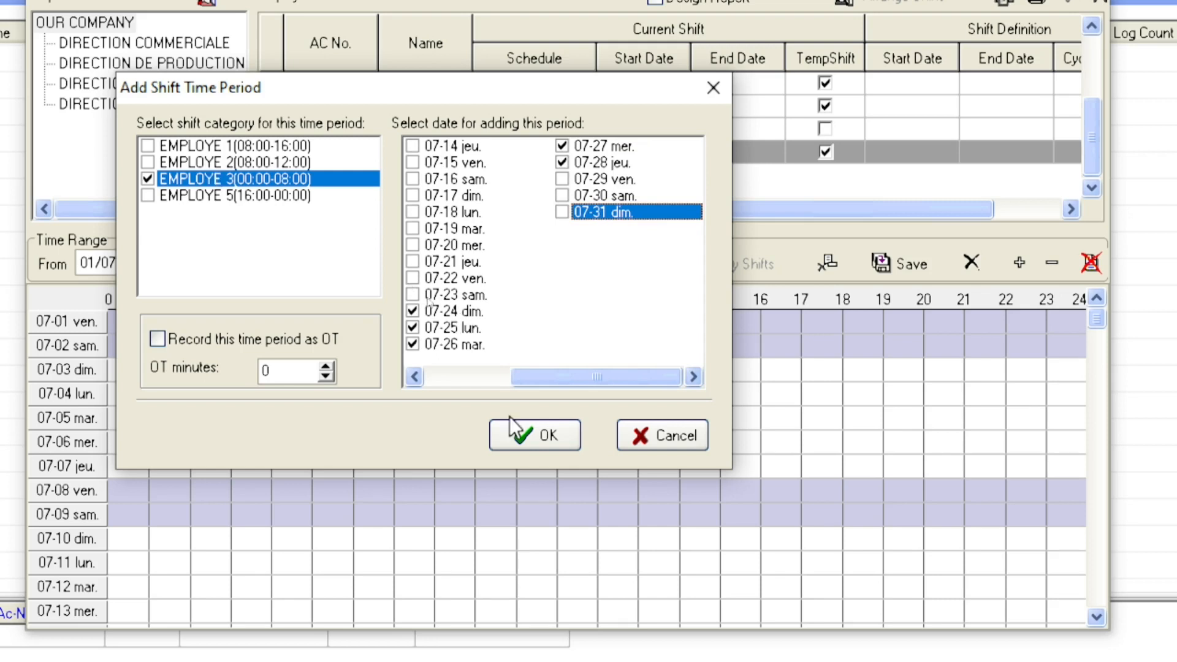
drag(576, 373, 443, 384)
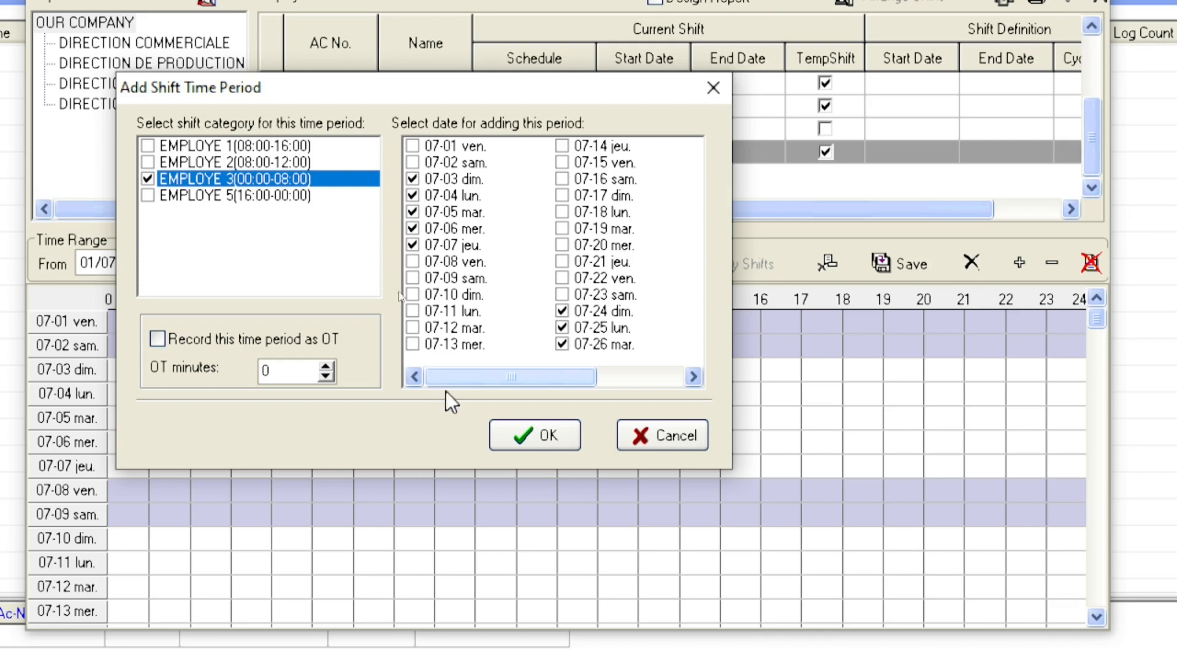
click(520, 435)
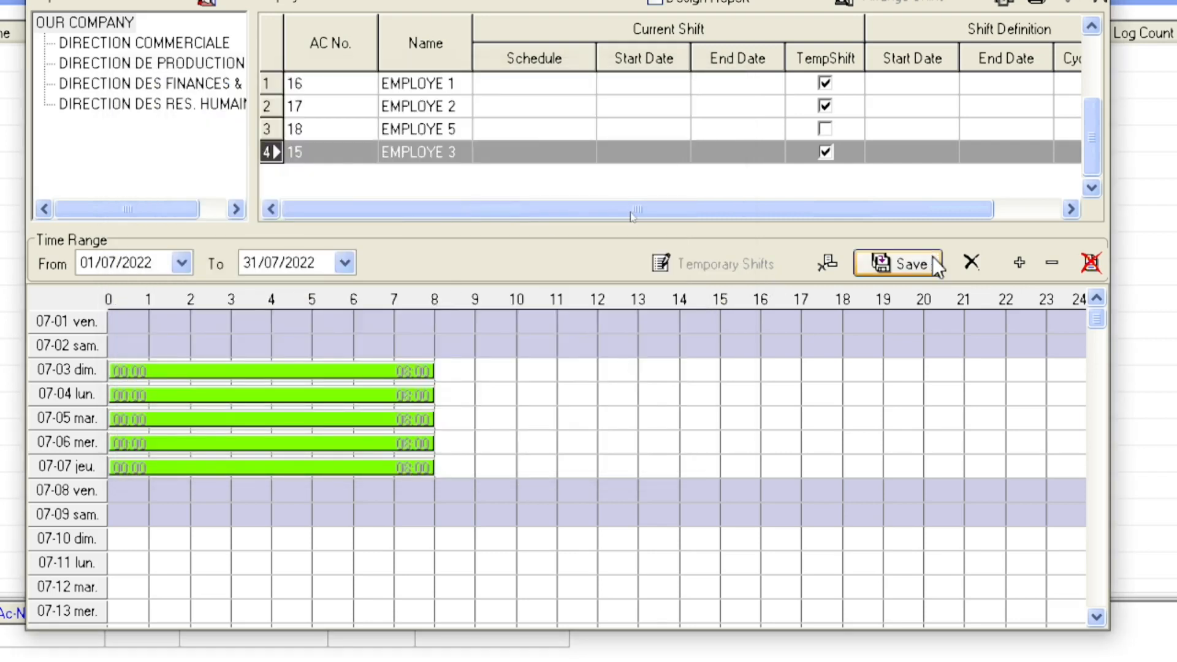
click(934, 262)
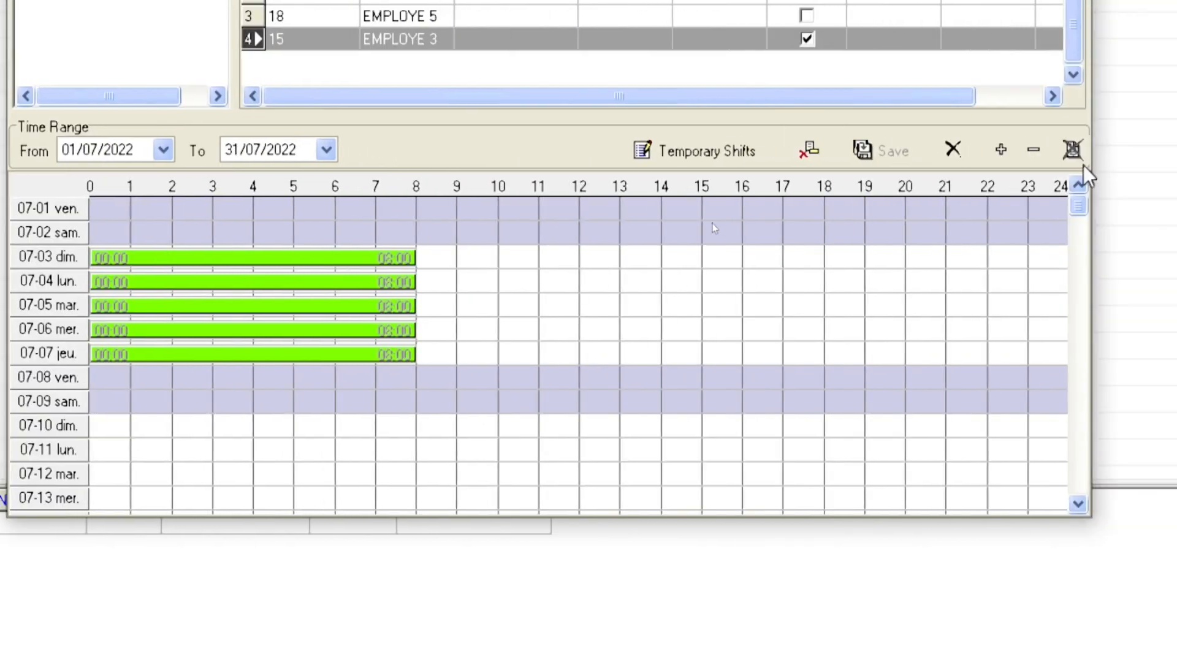
- Start another temporary schedule for EMPLOYE 3 from 01/07/2022 to 31/07/2022 and choose the EMPLOYE 1 (08:00-16:00) category for a new period
click(700, 149)
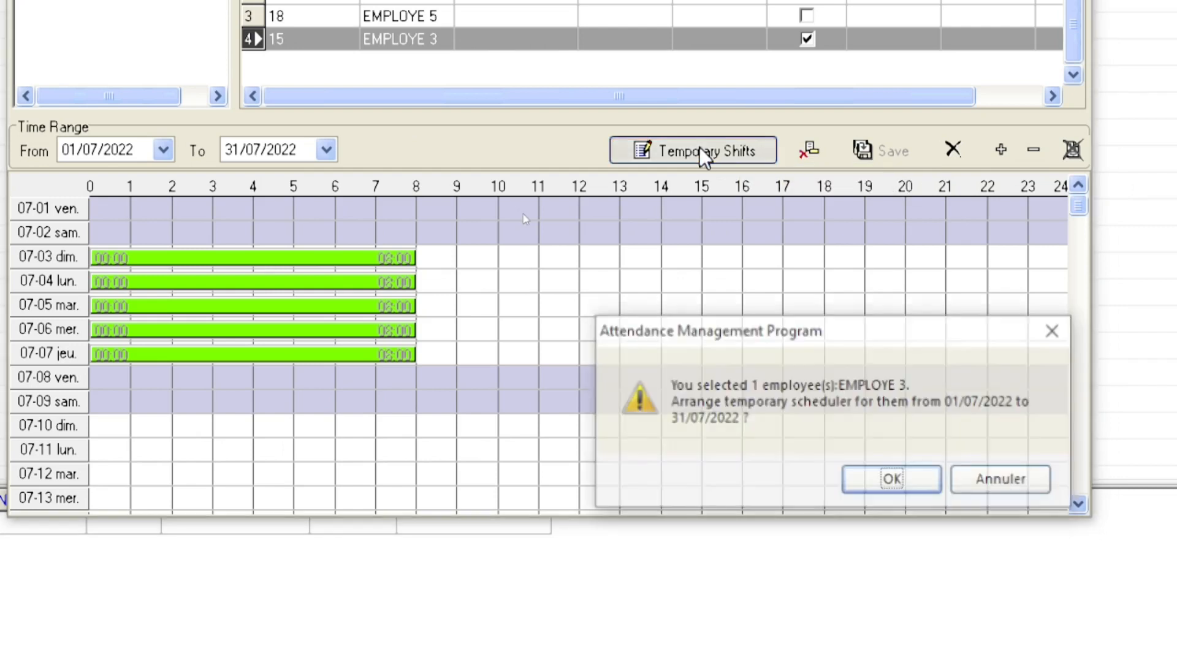
click(915, 487)
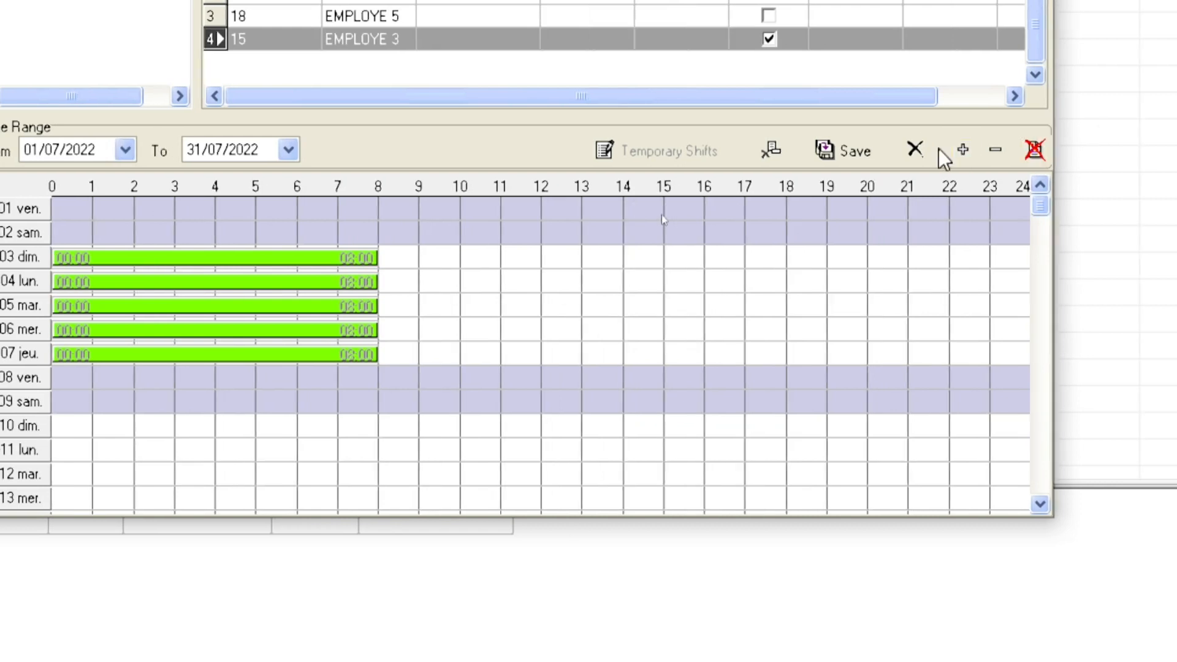
click(957, 153)
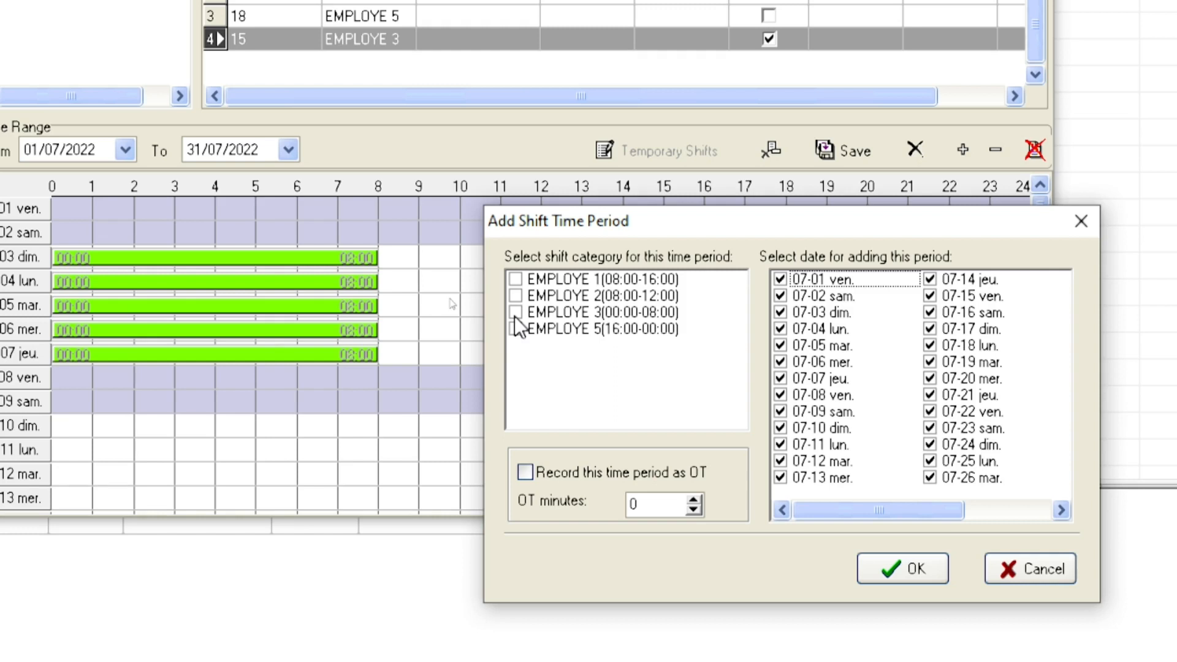
click(516, 279)
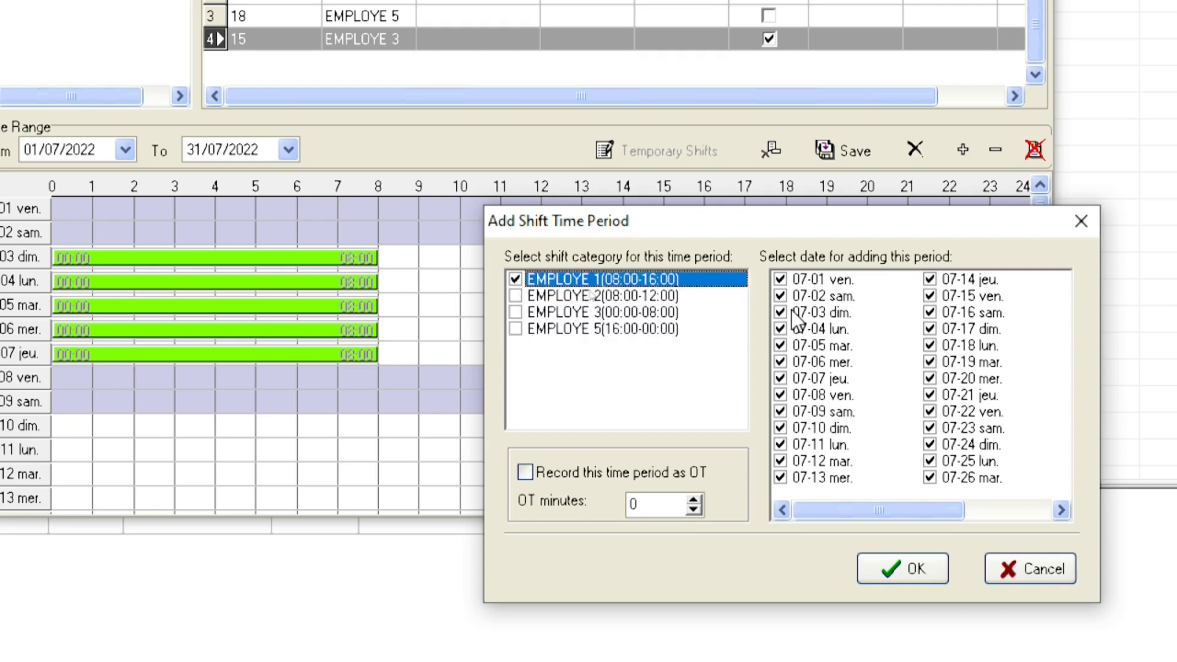
- Exclude the dates 07-01 through 07-09 from the EMPLOYE 1 (08:00-16:00) shift period
click(781, 280)
drag(804, 215, 522, 146)
click(493, 222)
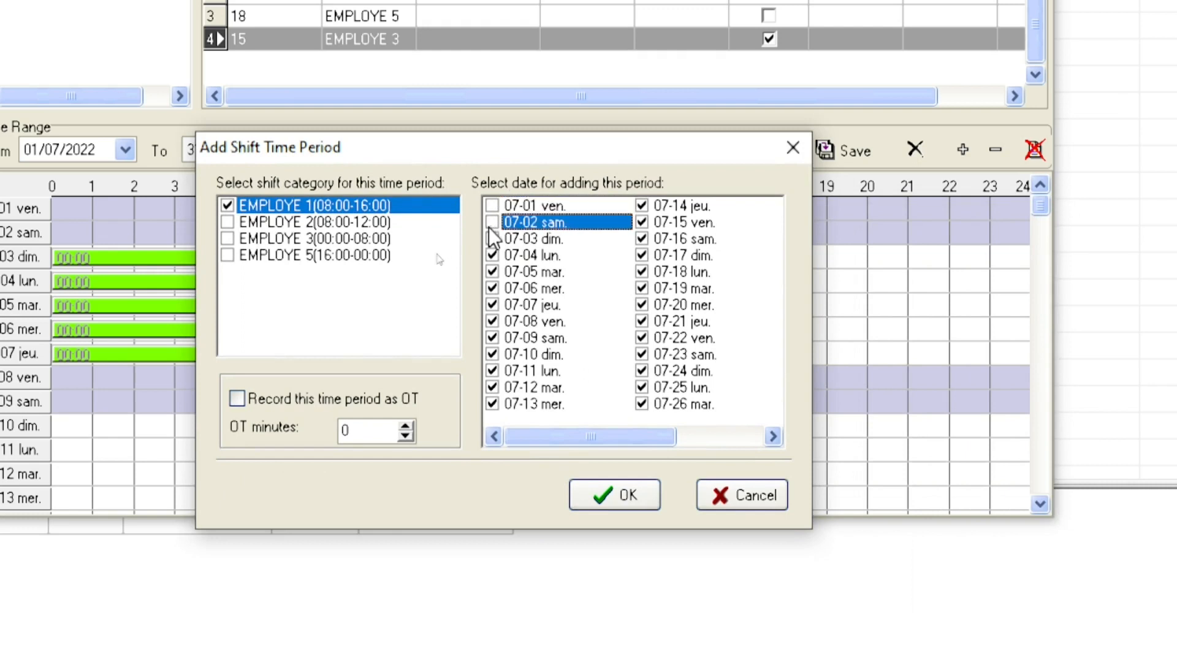
click(491, 238)
click(493, 272)
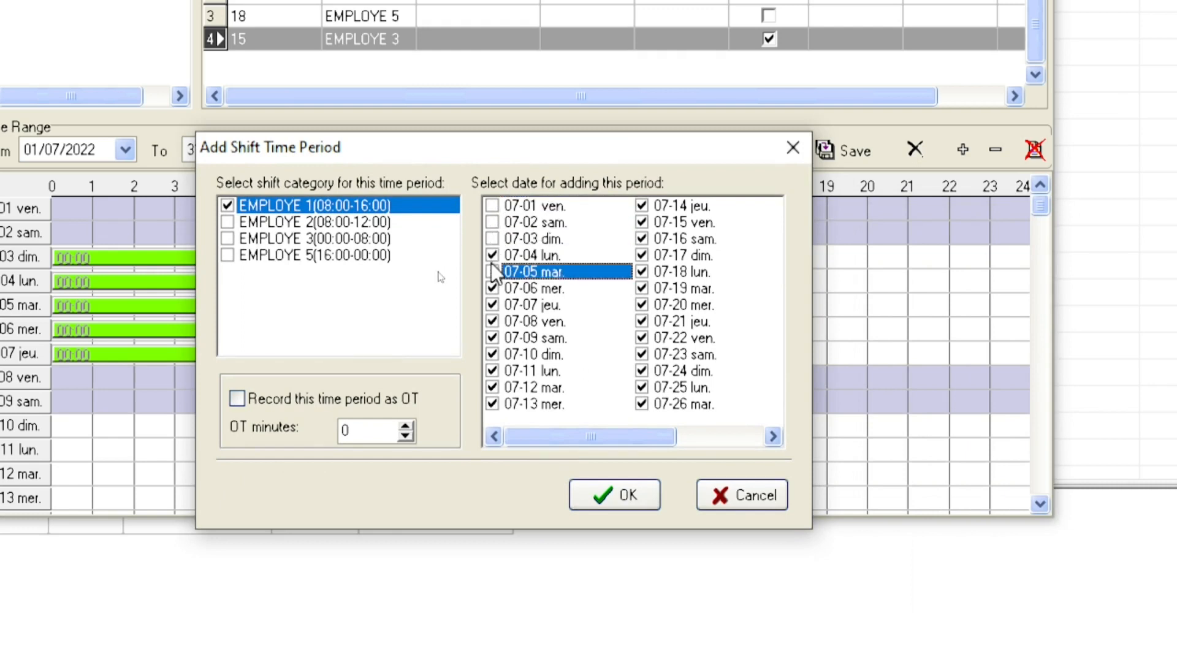
click(493, 256)
click(493, 289)
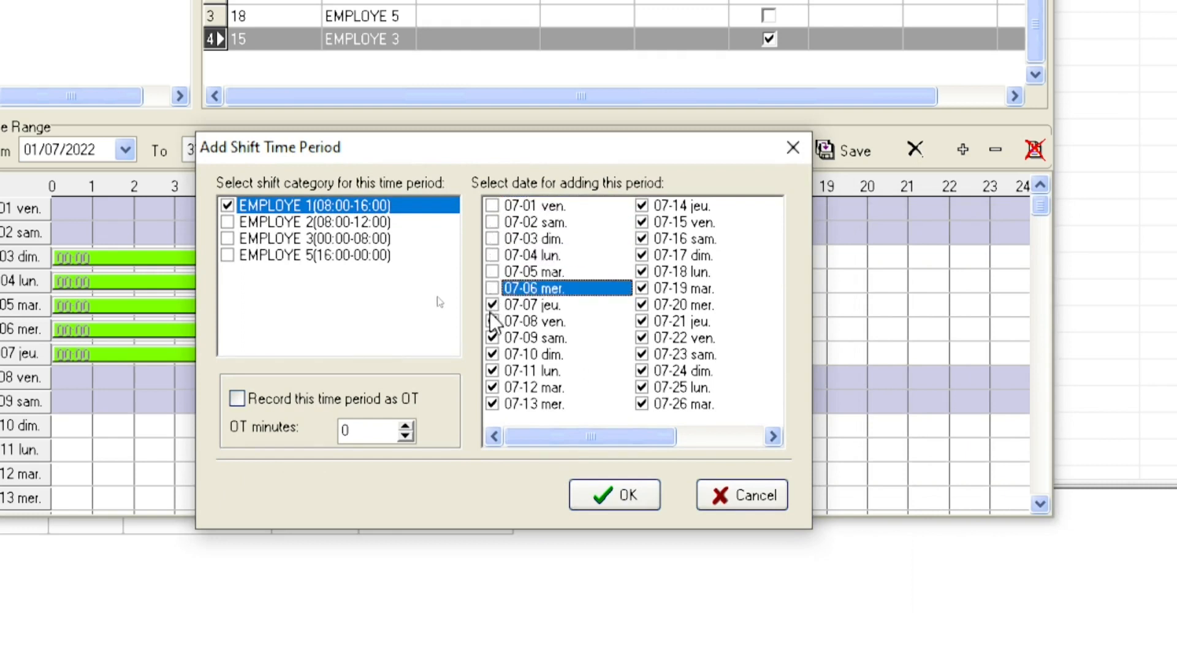
click(492, 304)
click(493, 322)
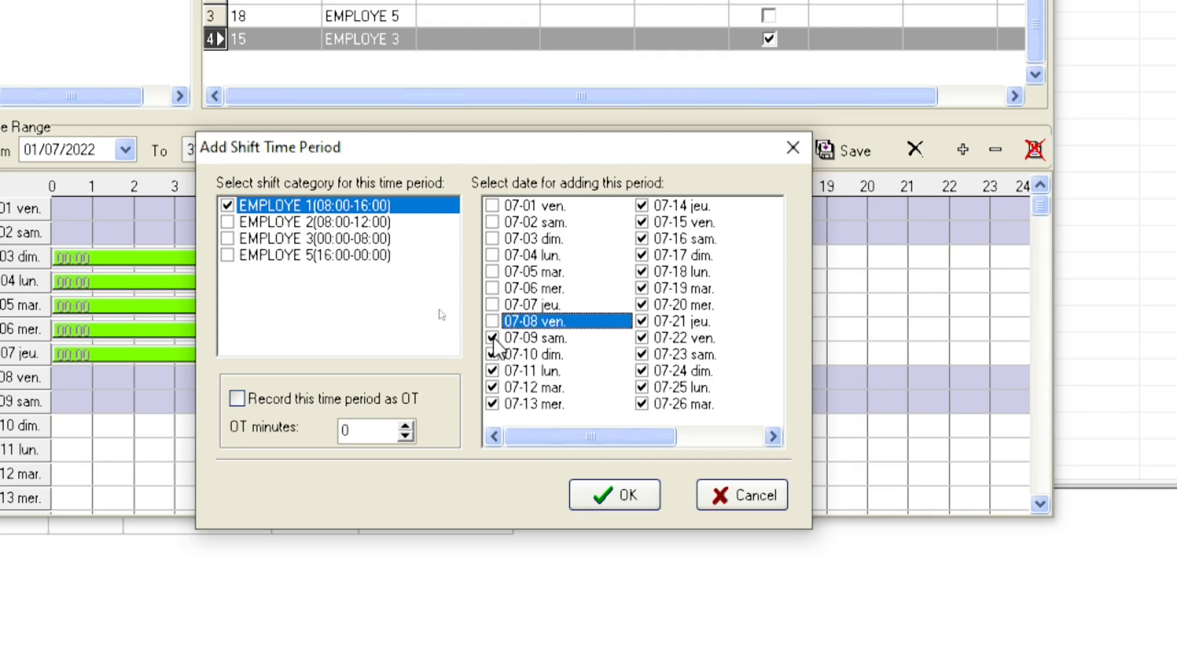
click(493, 339)
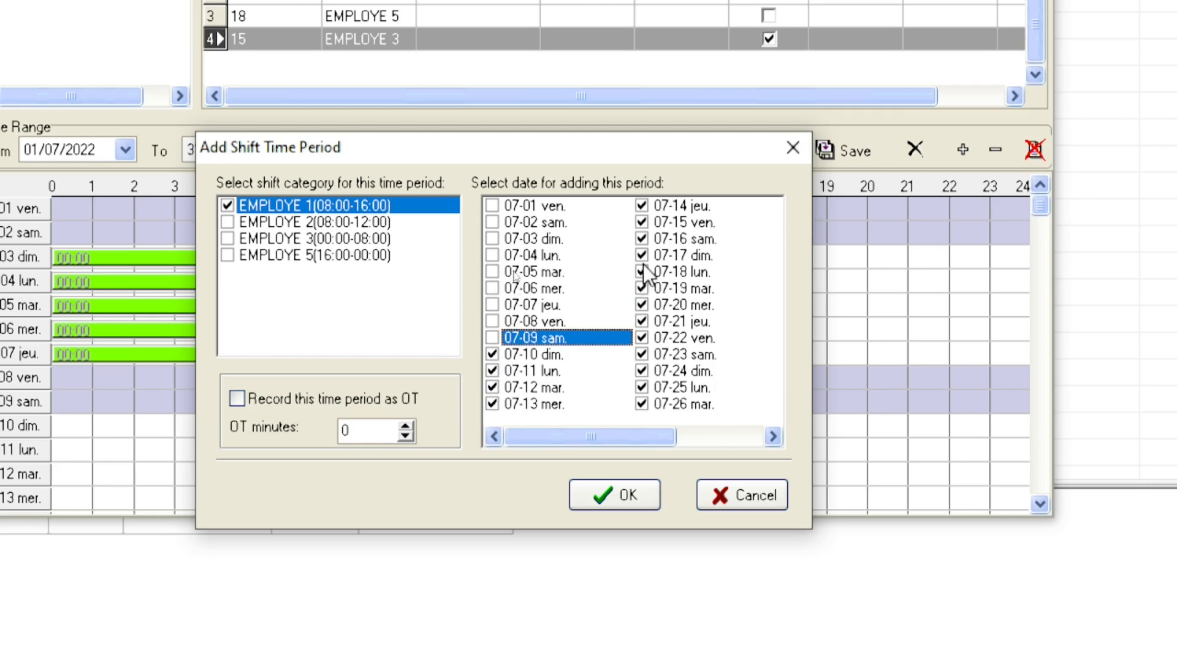
- Exclude the dates 07-15 through 07-26 from the 08:00-16:00 shift period, keeping 07-10 through 07-14 selected
click(641, 222)
click(641, 238)
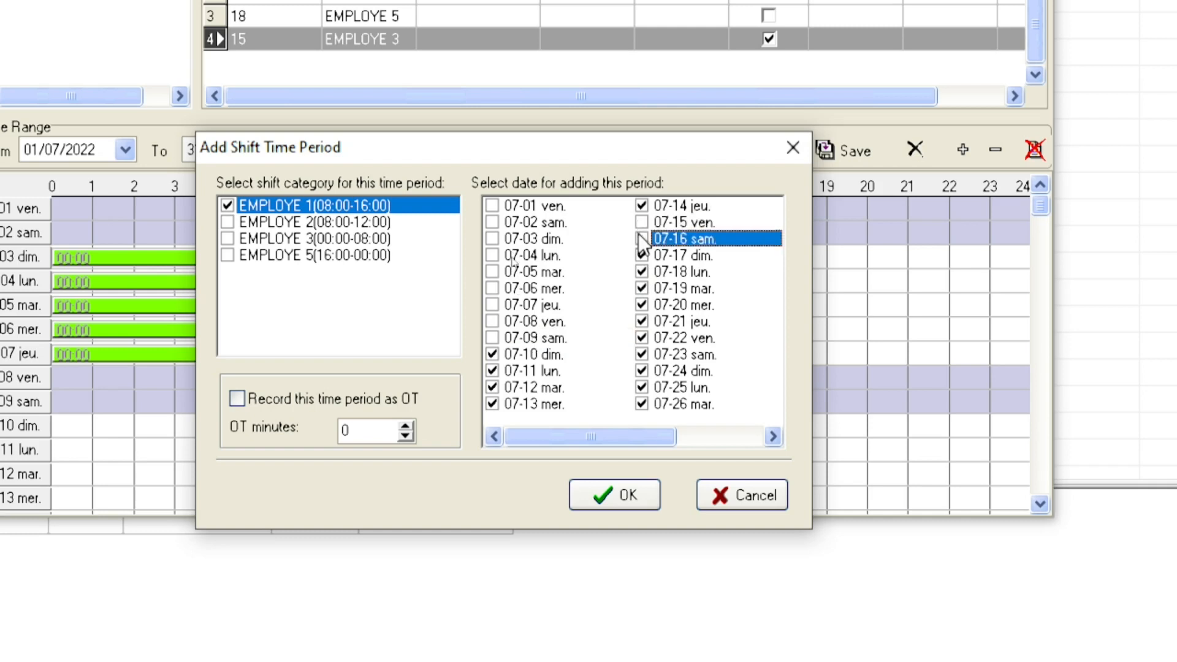
click(642, 256)
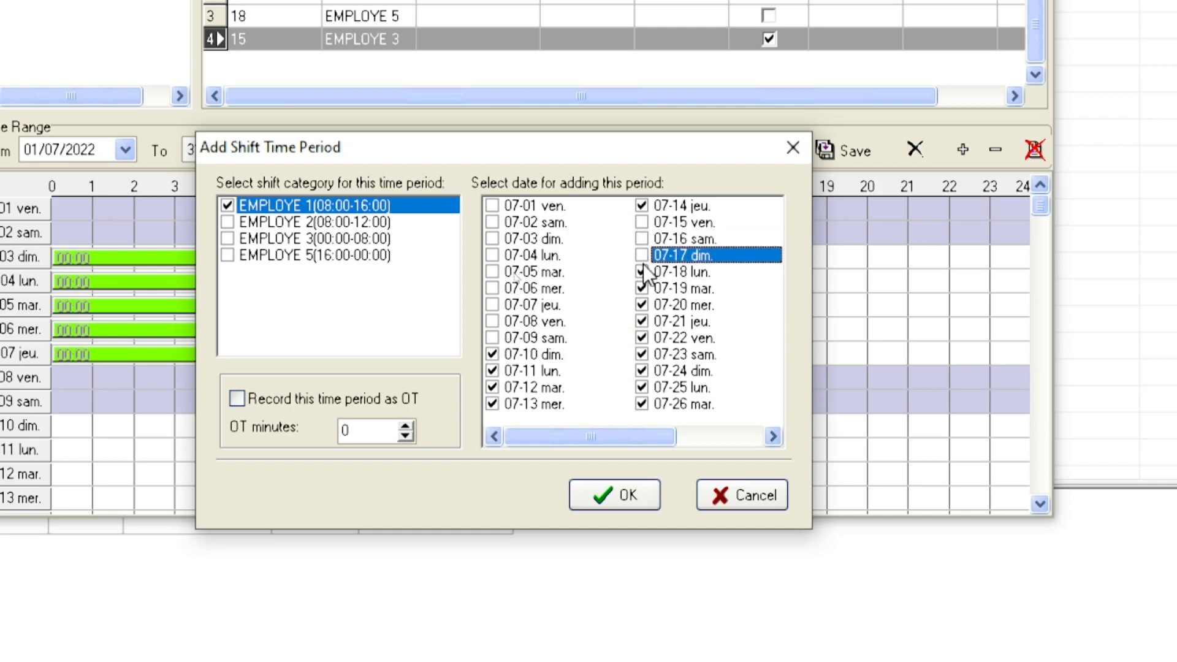
click(642, 273)
click(642, 288)
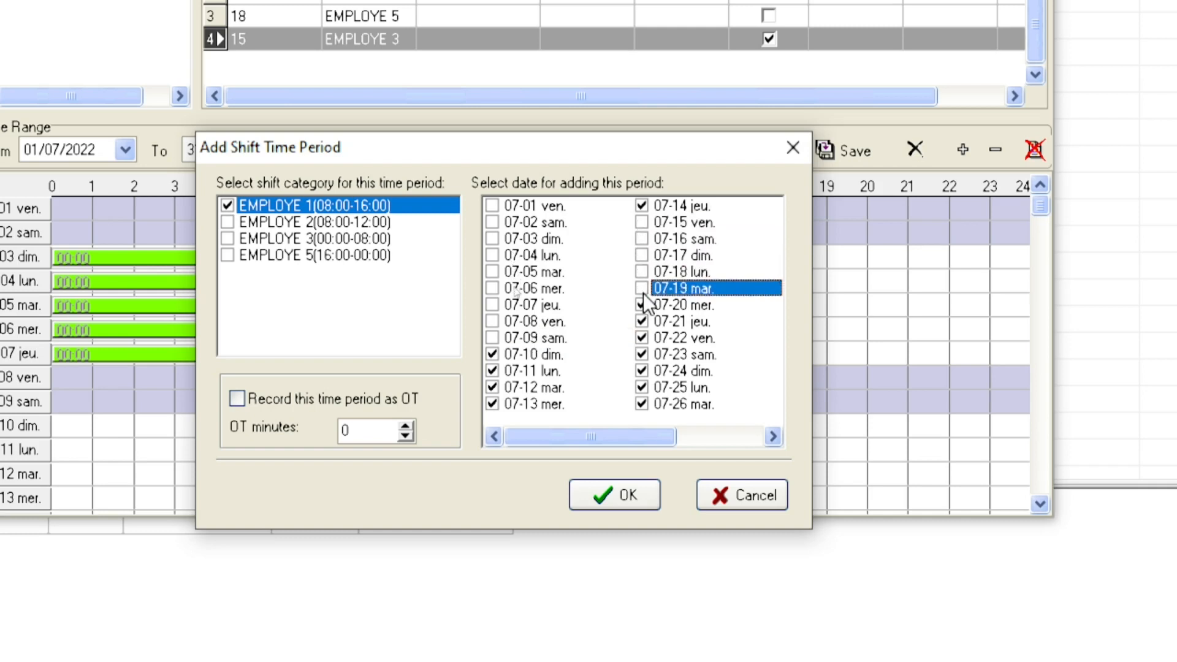
click(643, 306)
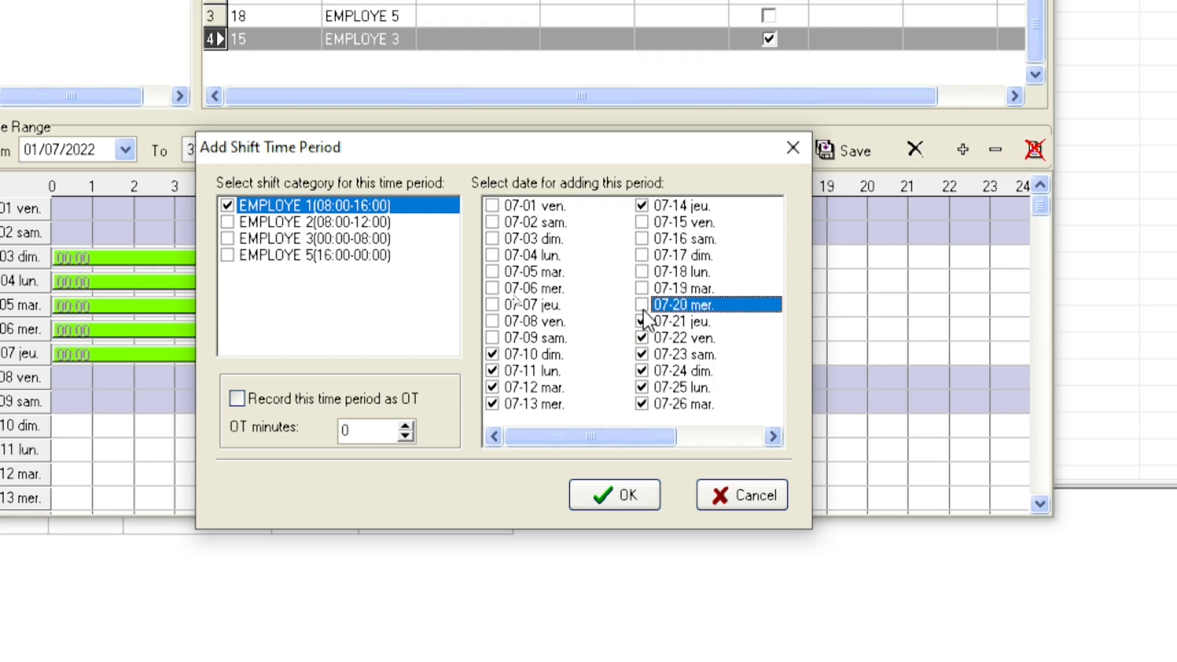
click(642, 321)
click(642, 338)
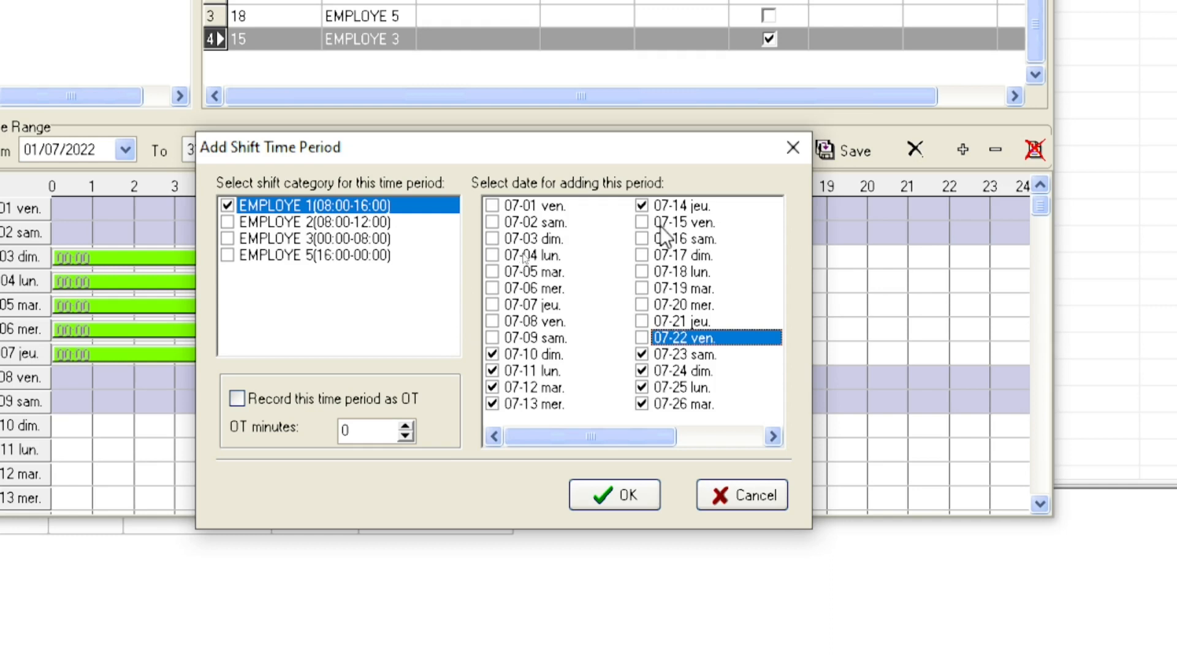
click(642, 355)
click(643, 371)
click(642, 388)
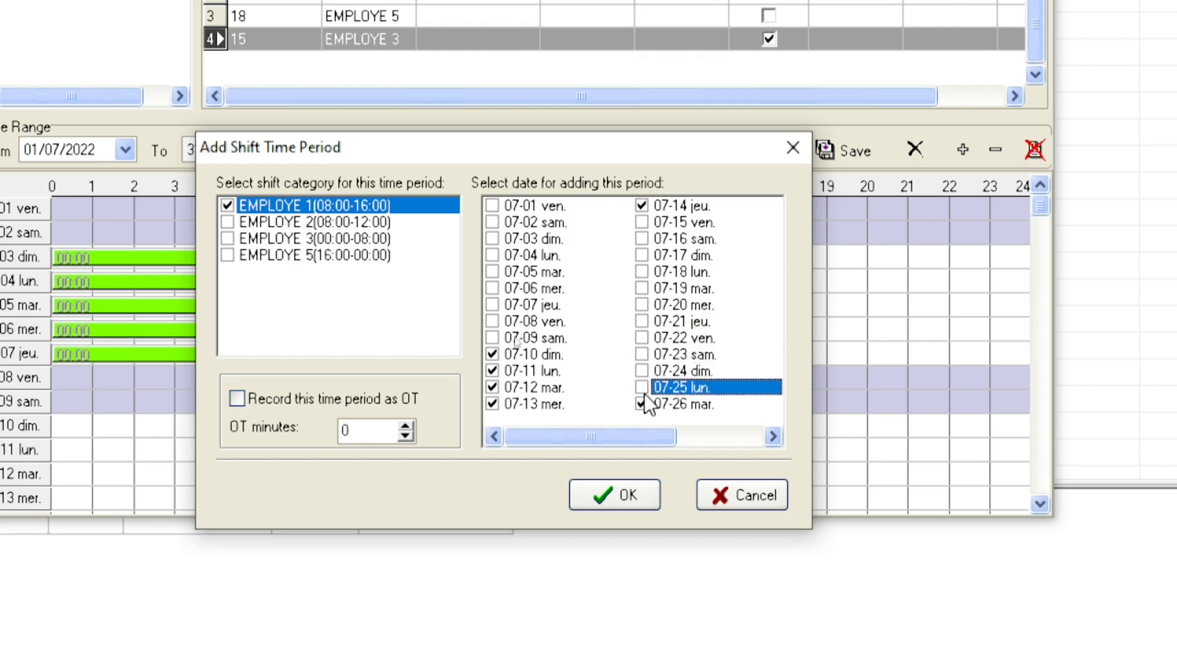
click(643, 404)
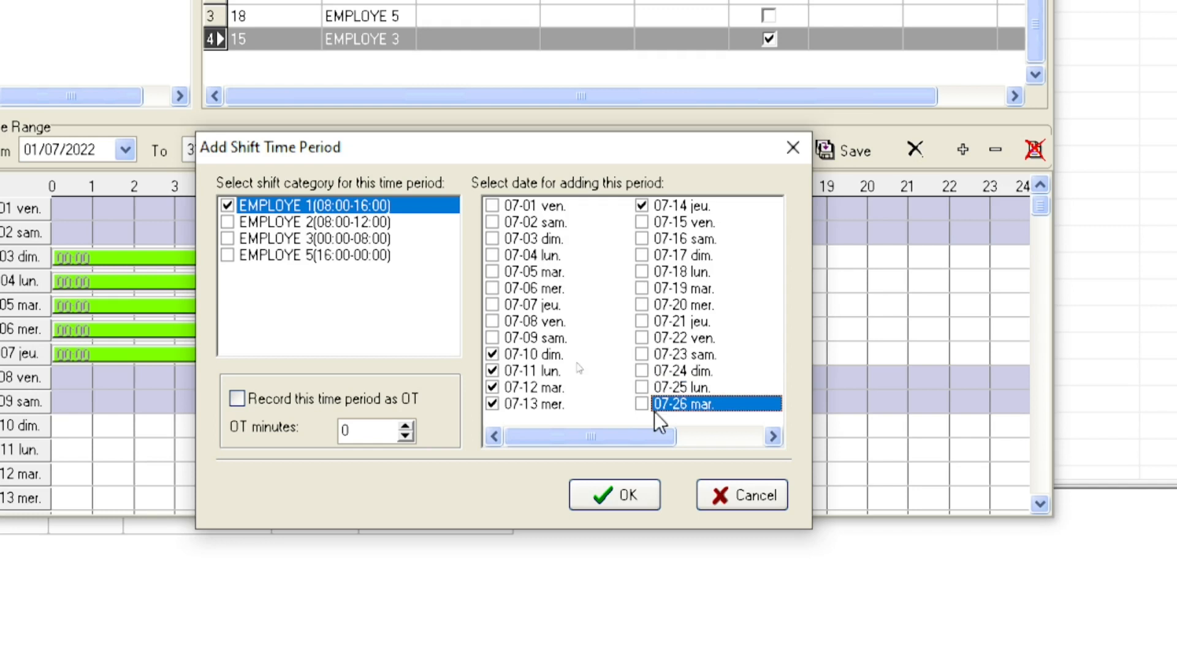
- Exclude the dates 07-27 through 07-30 from the 08:00-16:00 shift period, leaving 07-31 selected
click(766, 436)
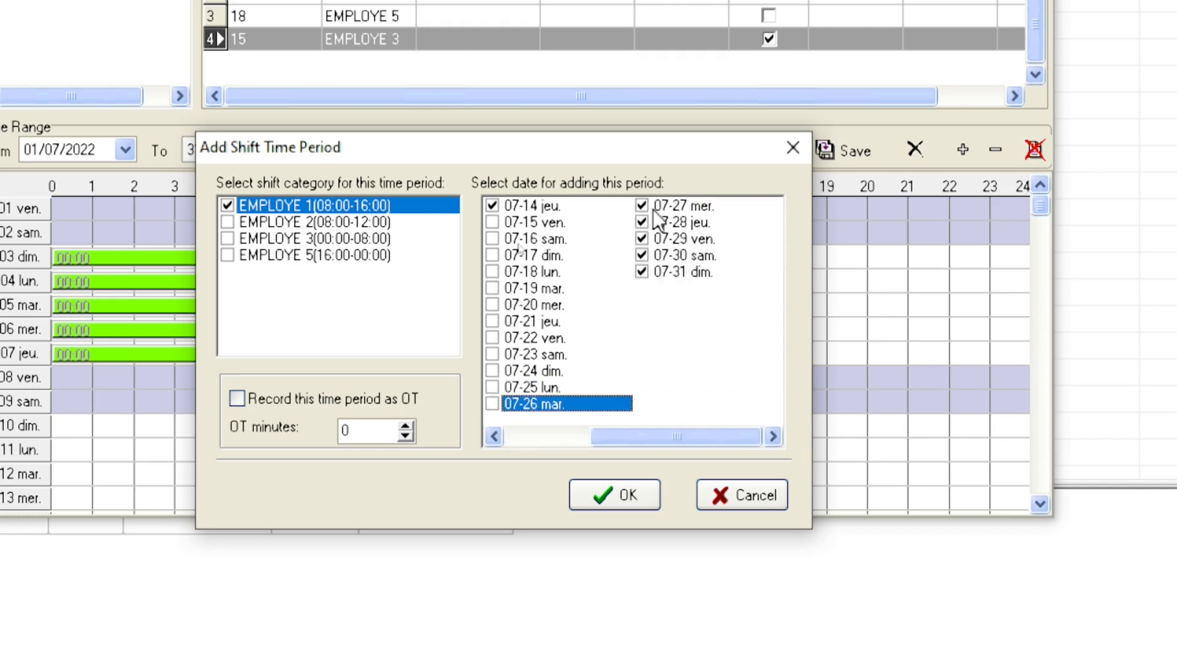
click(642, 206)
click(642, 222)
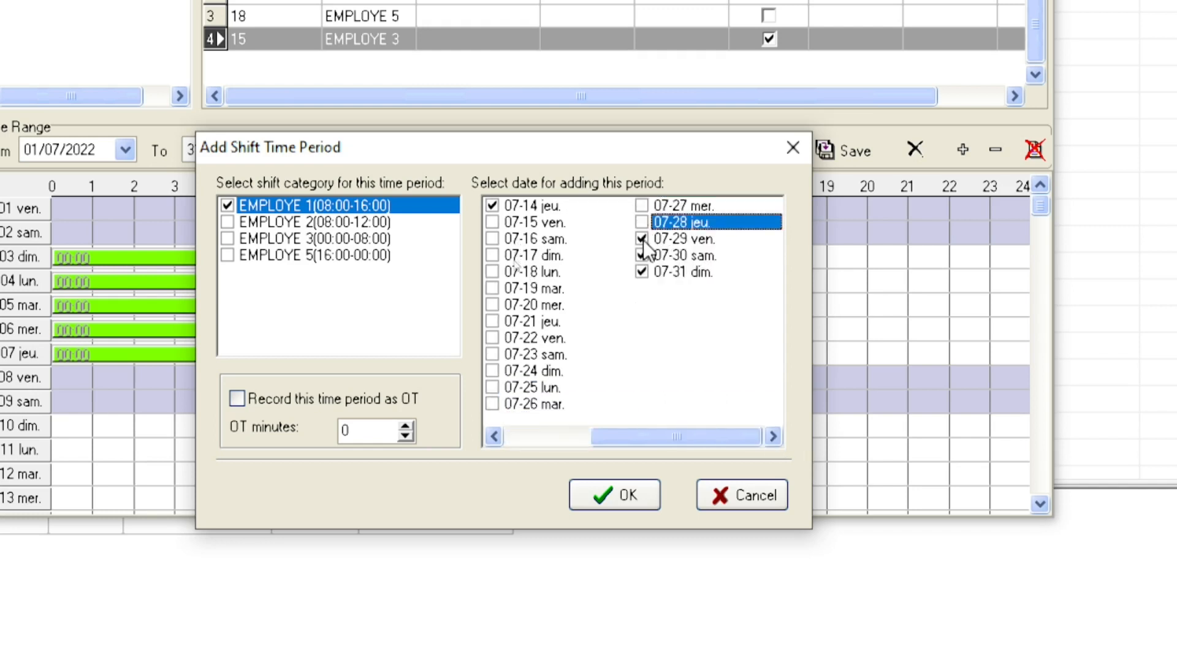
click(642, 239)
click(642, 255)
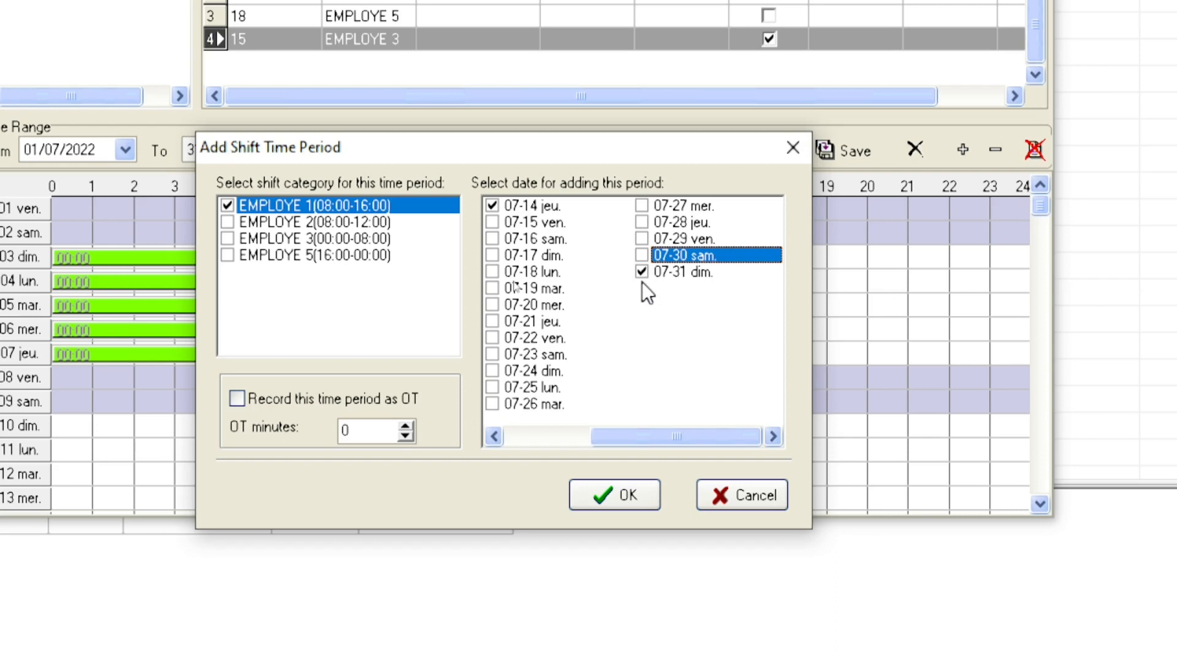
- Add the EMPLOYE 1 (08:00-16:00) period to the selected dates, save EMPLOYE 3's schedule and review the following weeks
click(621, 493)
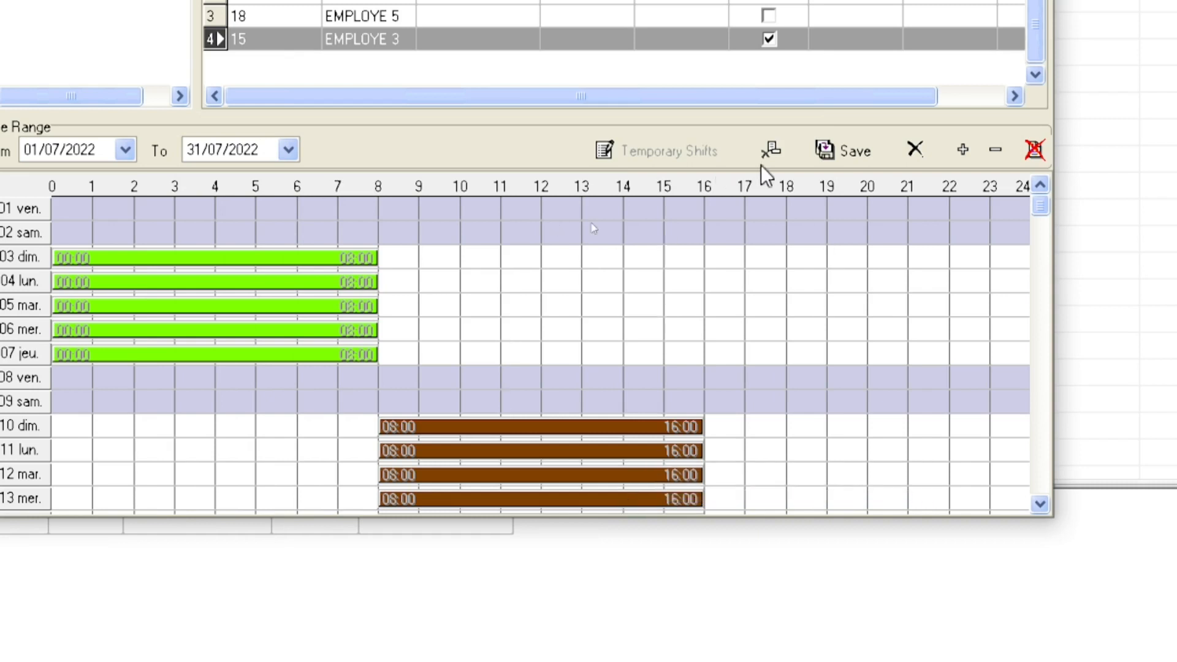
click(847, 153)
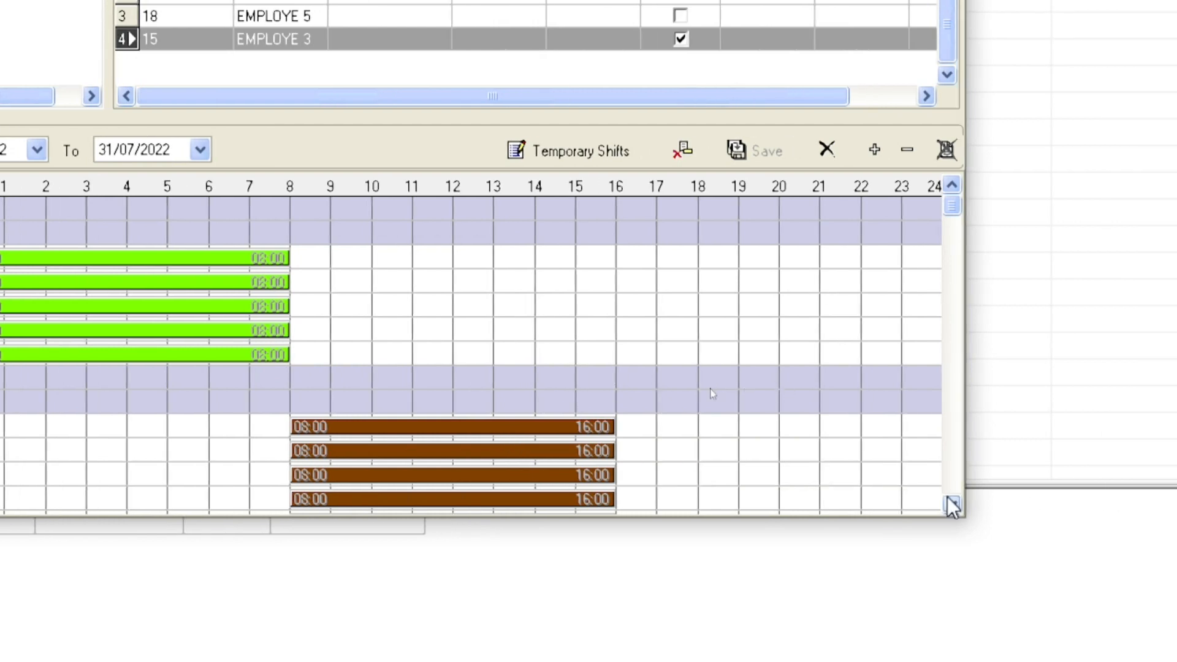
click(952, 505)
click(951, 504)
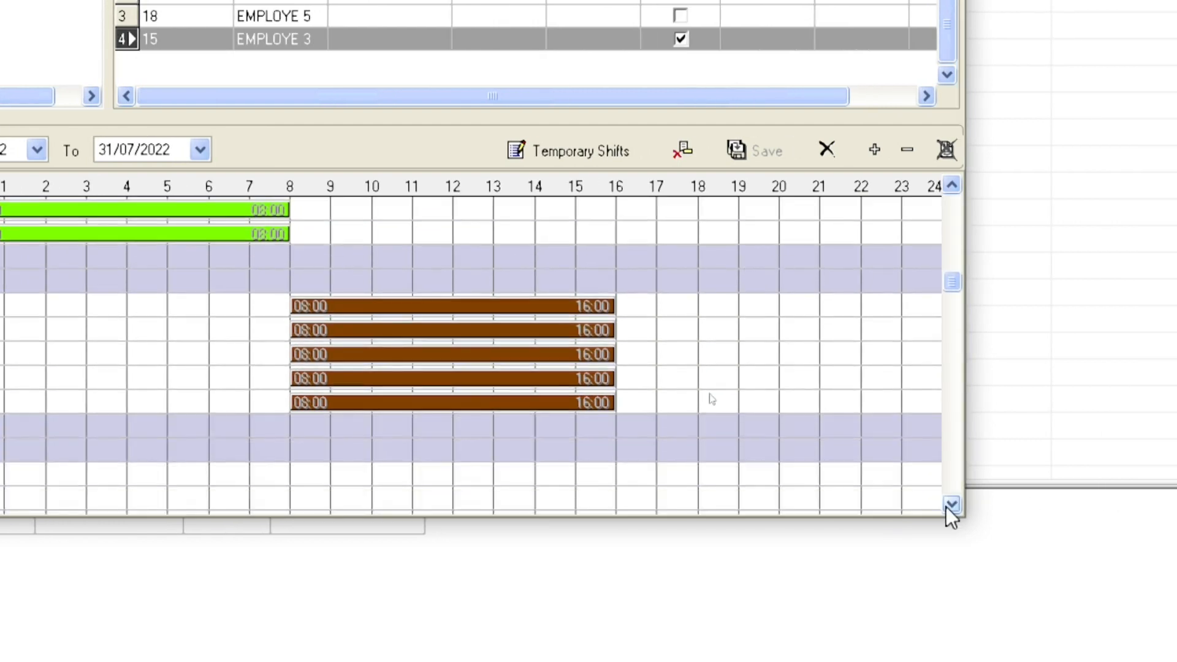
- Start a temporary shift arrangement for EMPLOYE 3 from 01/07/2022 to 31/07/2022 and choose the EMPLOYE 5 (16:00-00:00) period to add
click(950, 504)
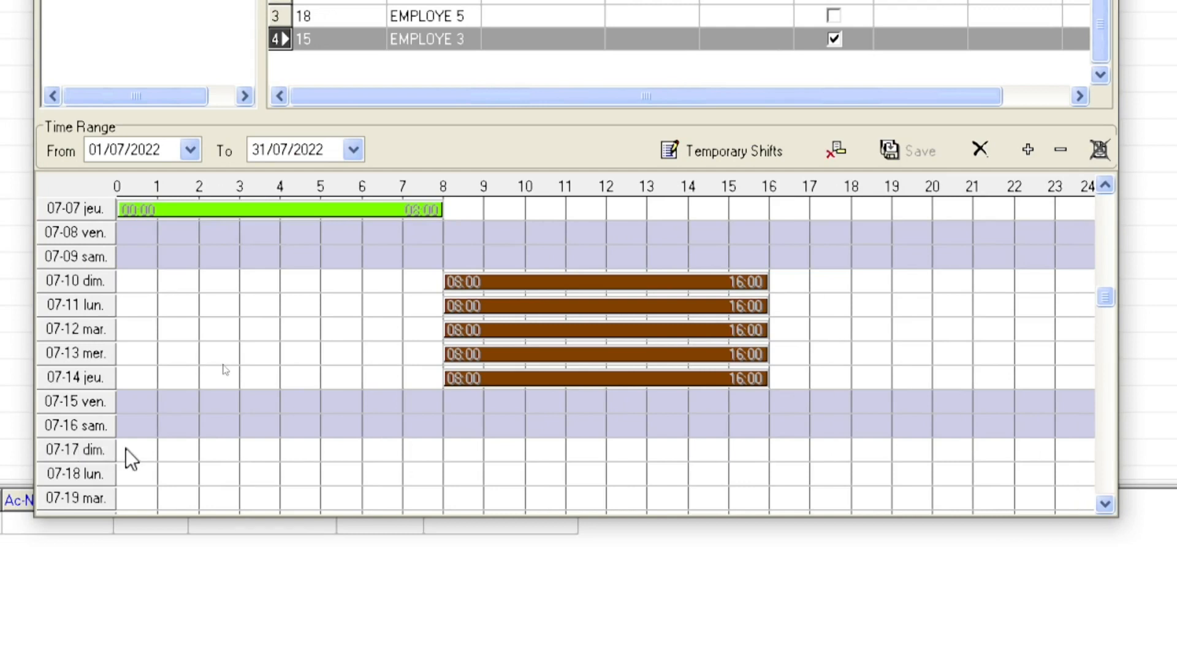
click(738, 150)
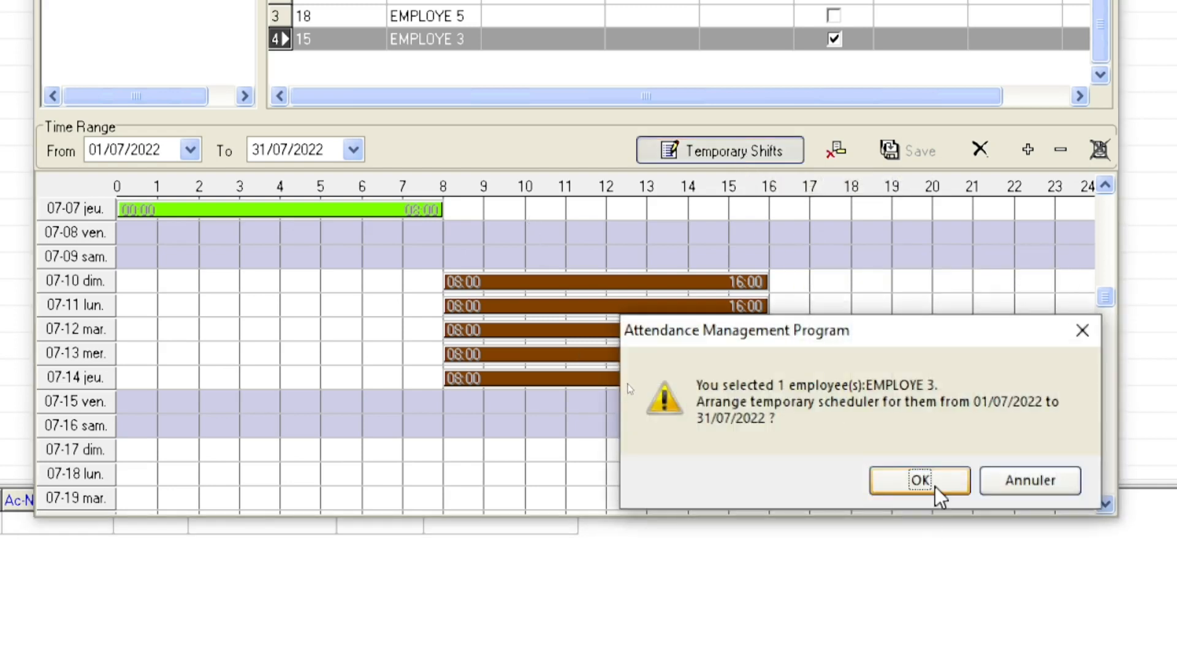
click(936, 487)
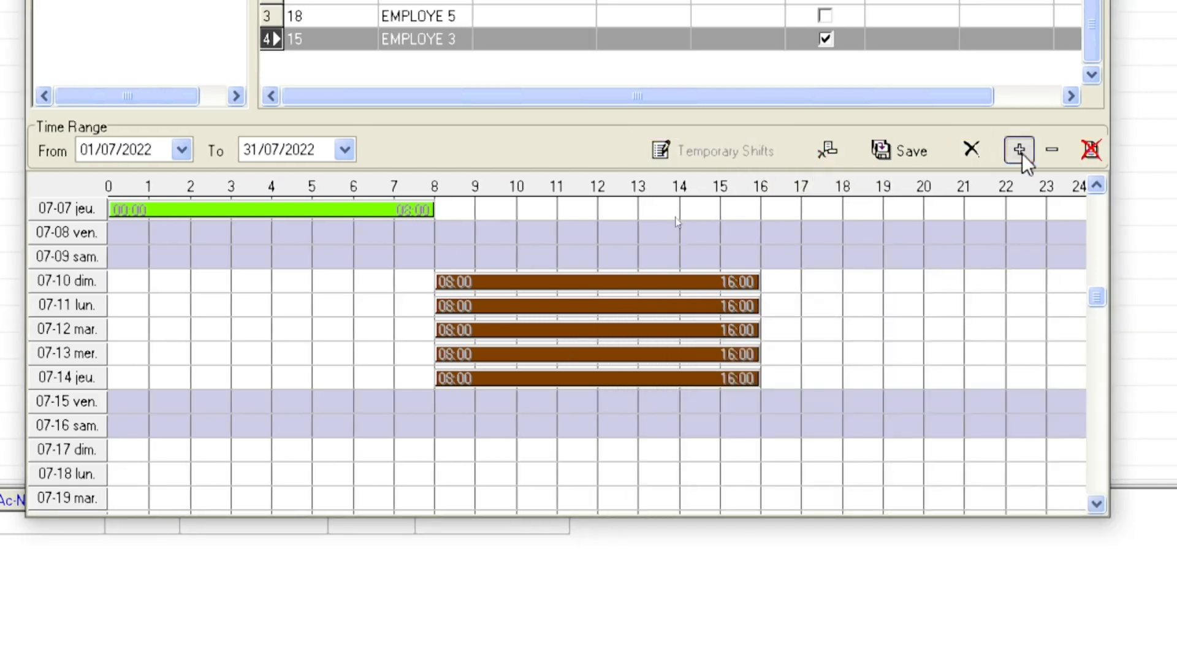
click(1019, 151)
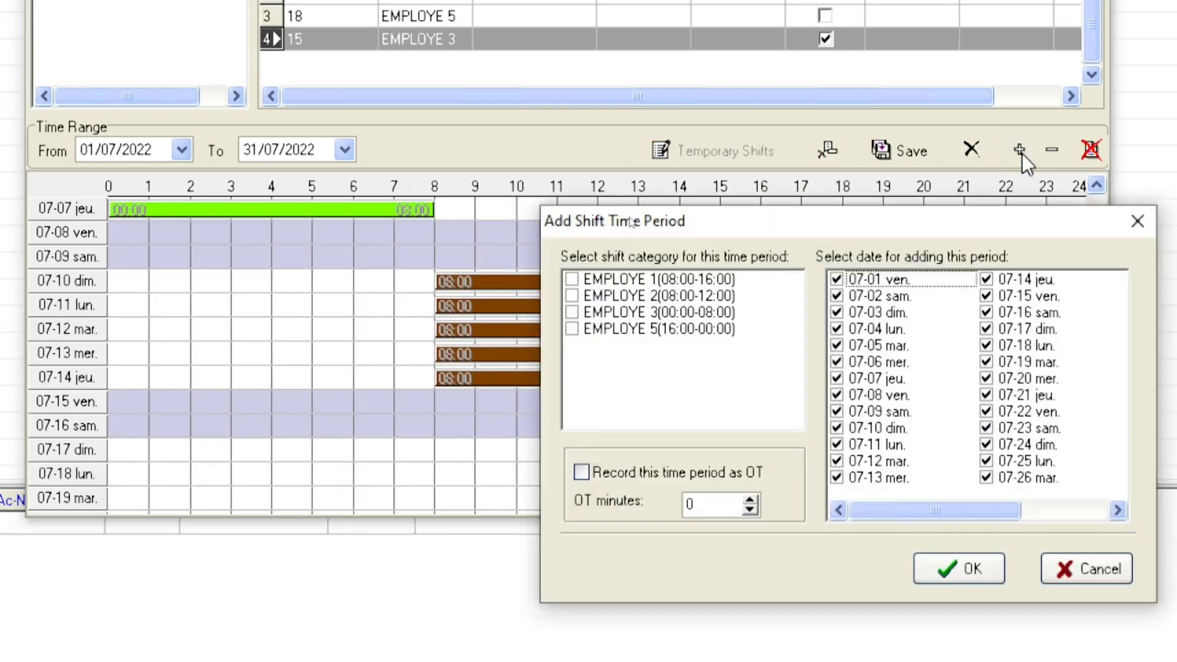
click(570, 328)
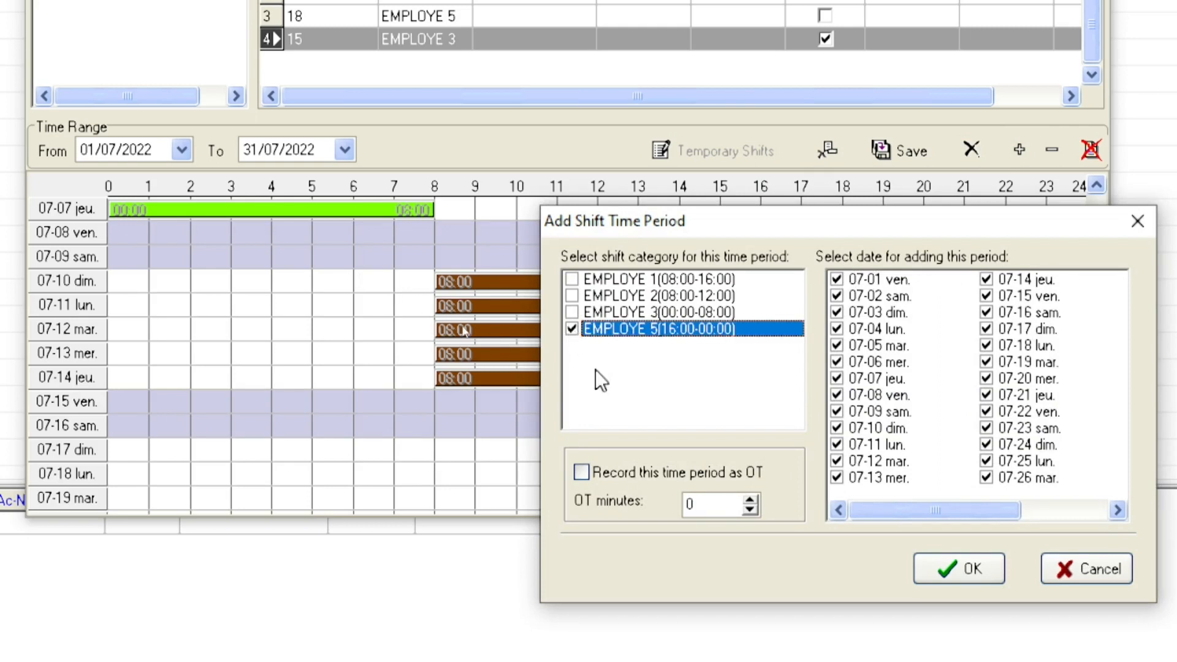
- Exclude the dates 07-01 through 07-09 from the EMPLOYE 5 (16:00-00:00) shift period
click(837, 280)
click(837, 297)
click(837, 313)
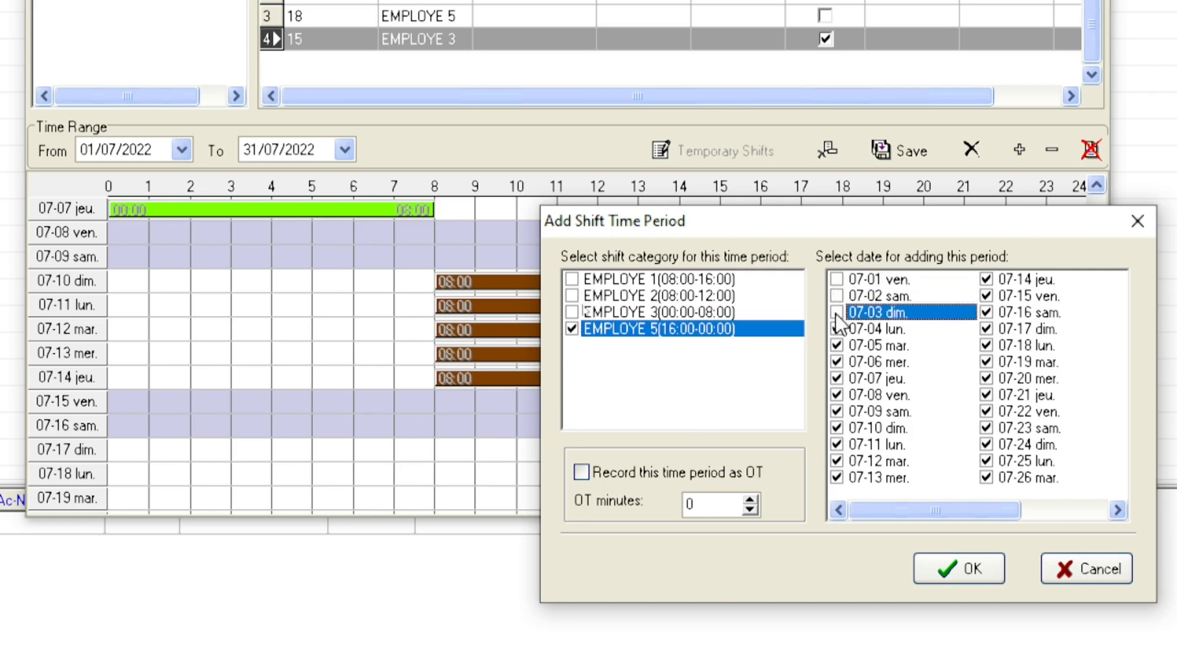
drag(847, 221, 442, 153)
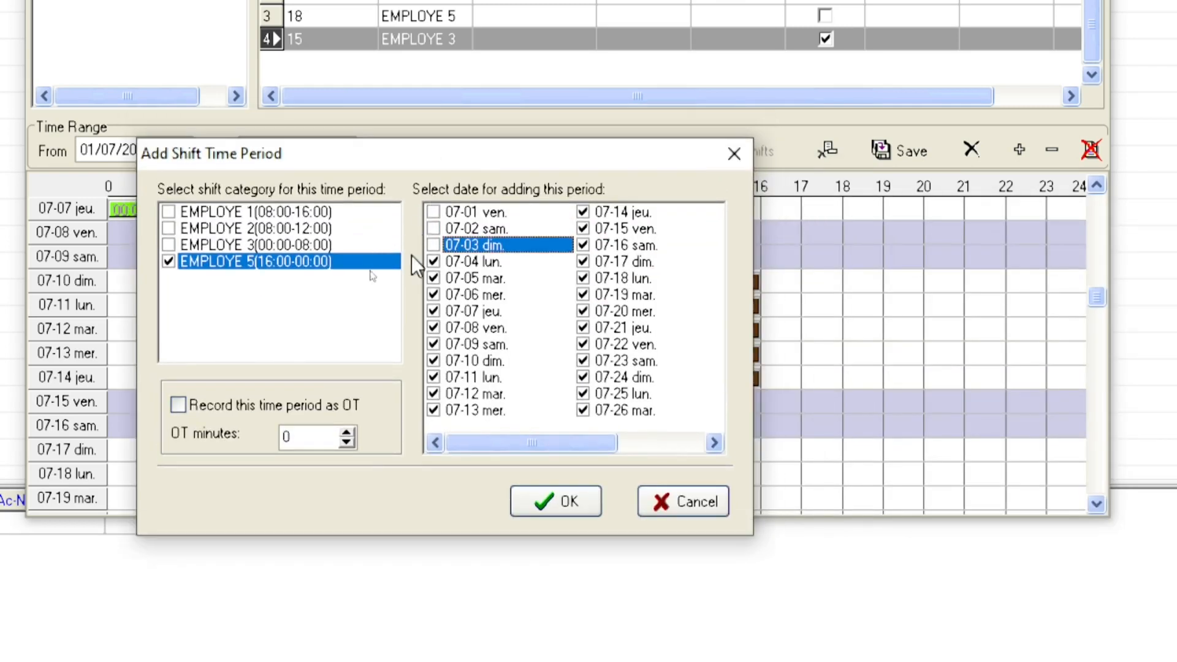
click(434, 279)
click(433, 295)
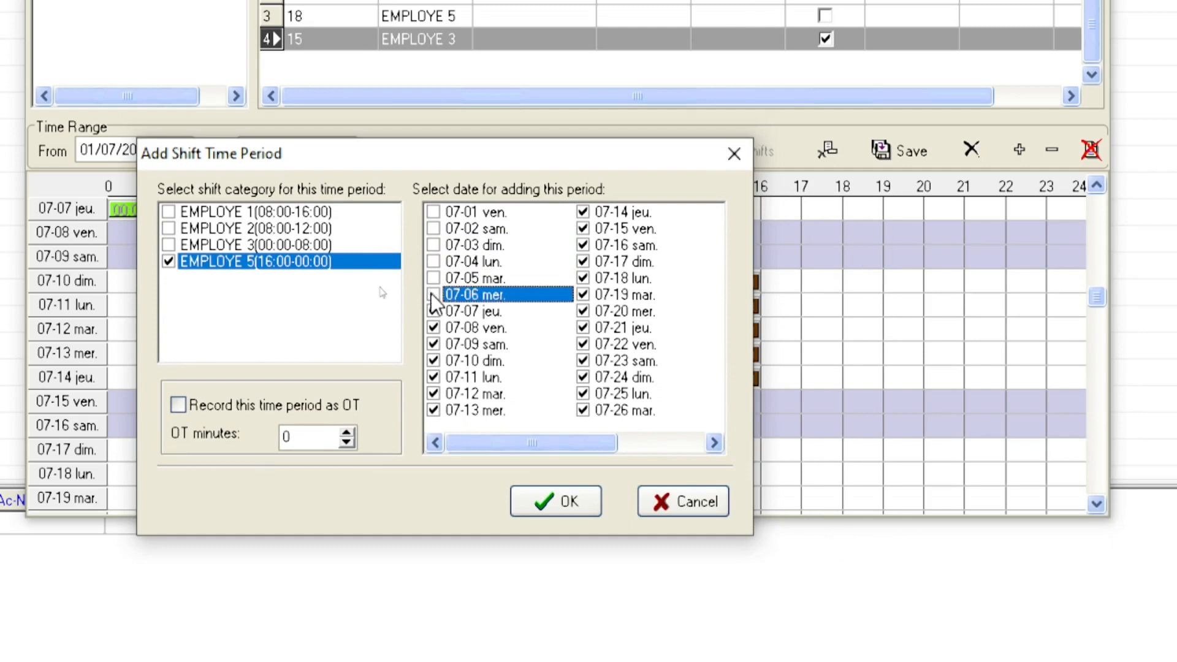
click(433, 328)
click(433, 312)
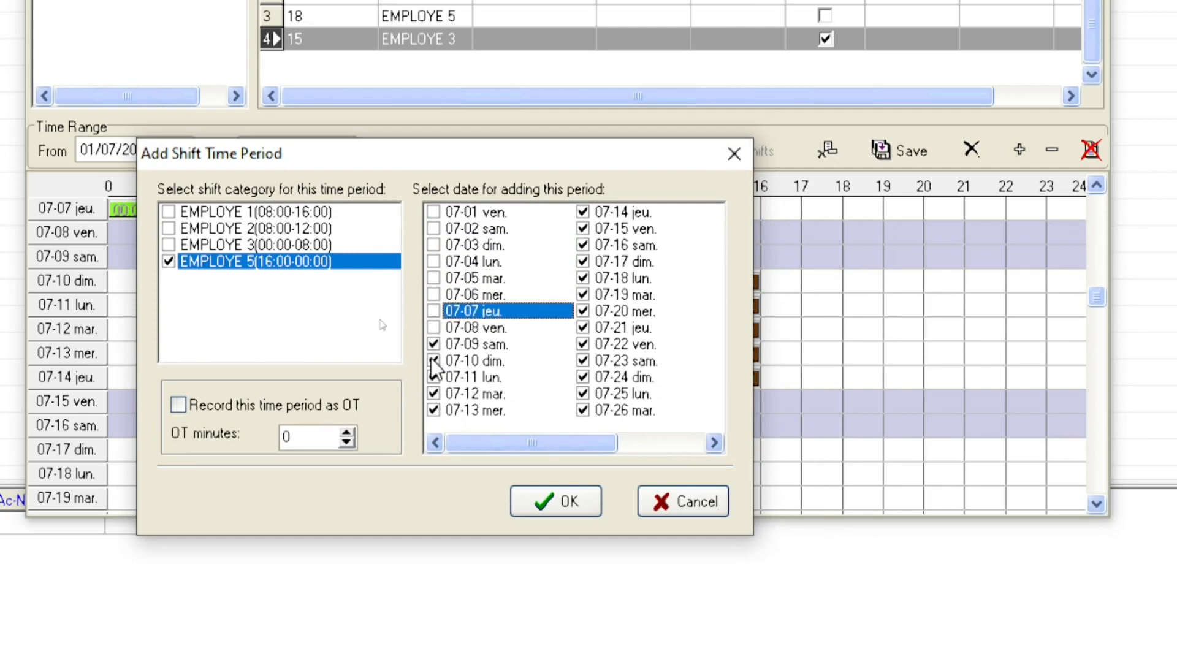
click(434, 361)
click(433, 344)
click(433, 366)
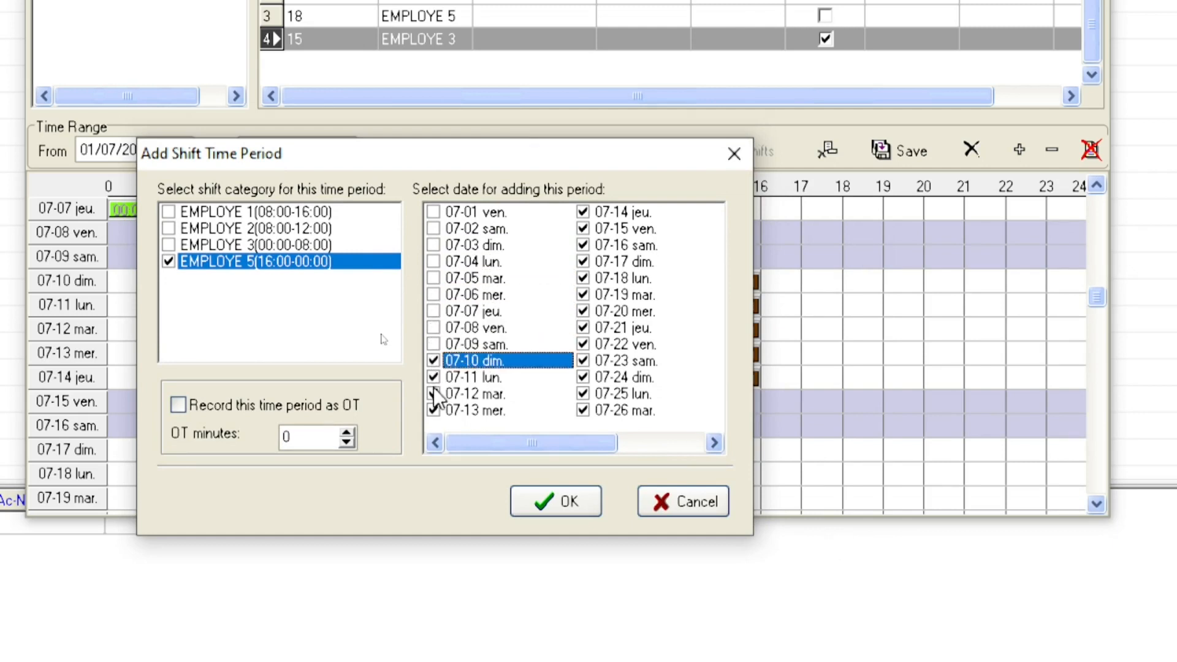
- Exclude the dates 07-10 through 07-16 from the 16:00-00:00 shift period
click(434, 395)
click(432, 359)
click(435, 374)
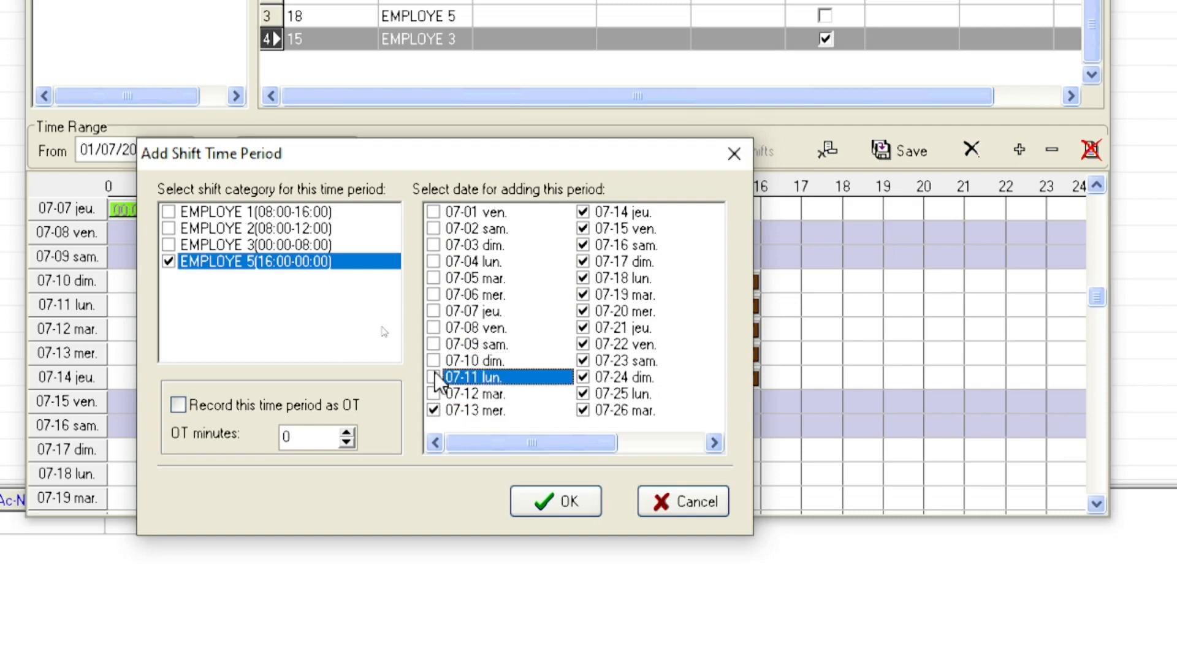
click(434, 411)
click(583, 212)
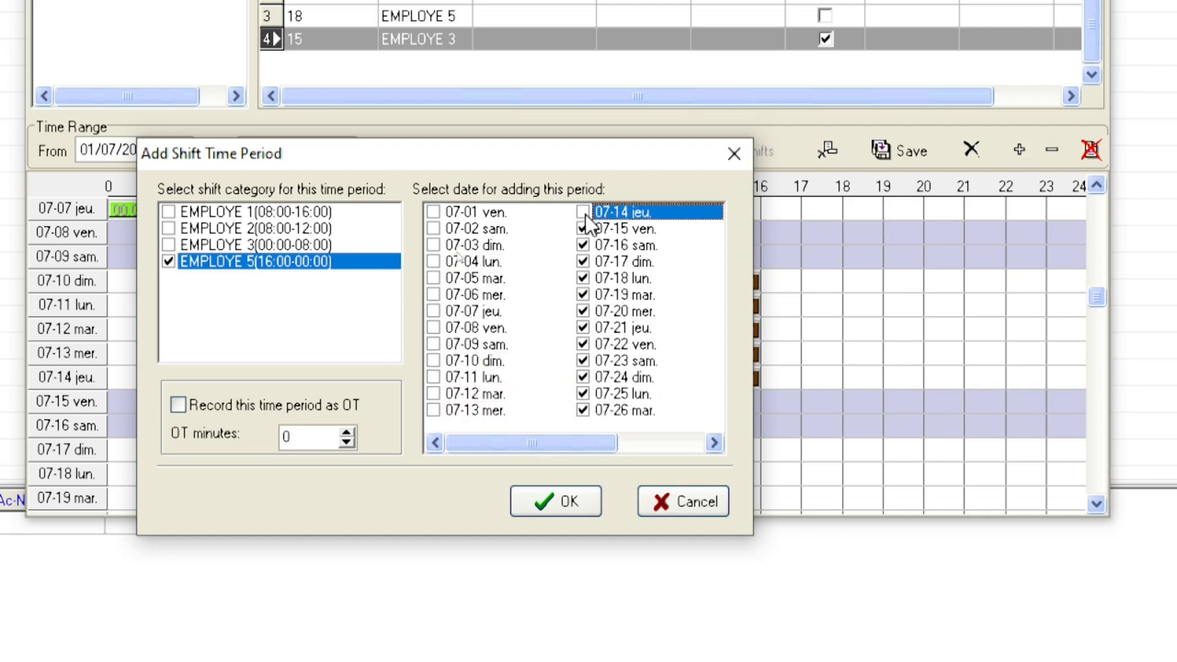
click(583, 229)
click(582, 246)
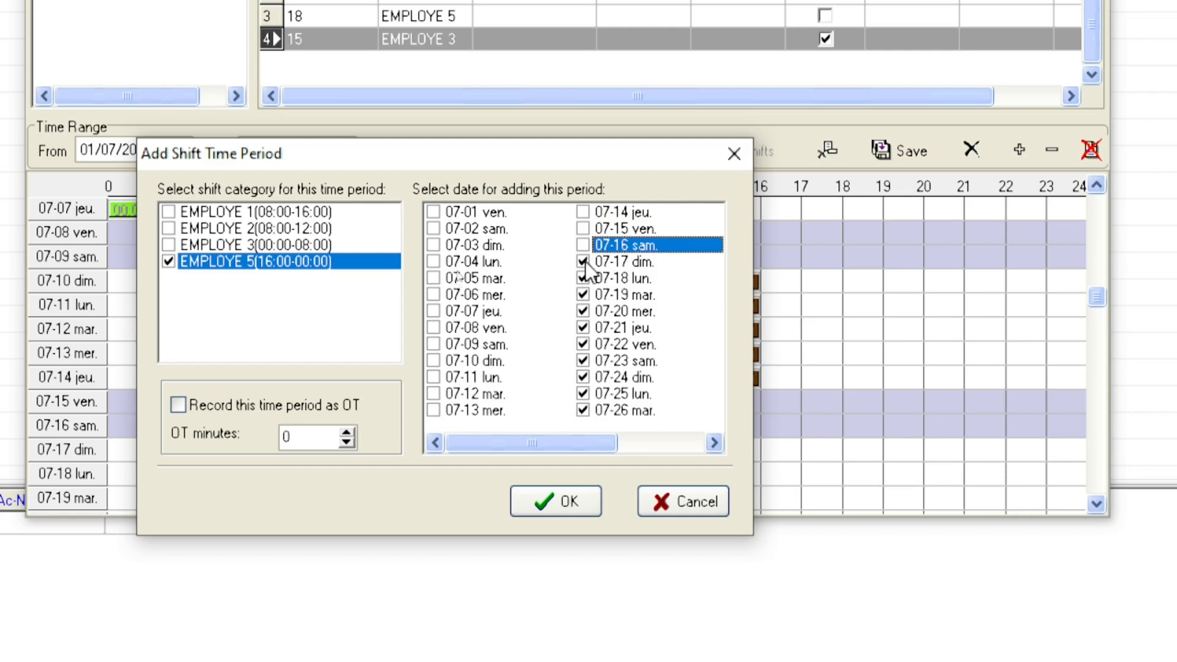
- Exclude the dates 07-22 through 07-26 from the 16:00-00:00 shift period, keeping 07-17 through 07-21 selected
click(583, 345)
click(583, 362)
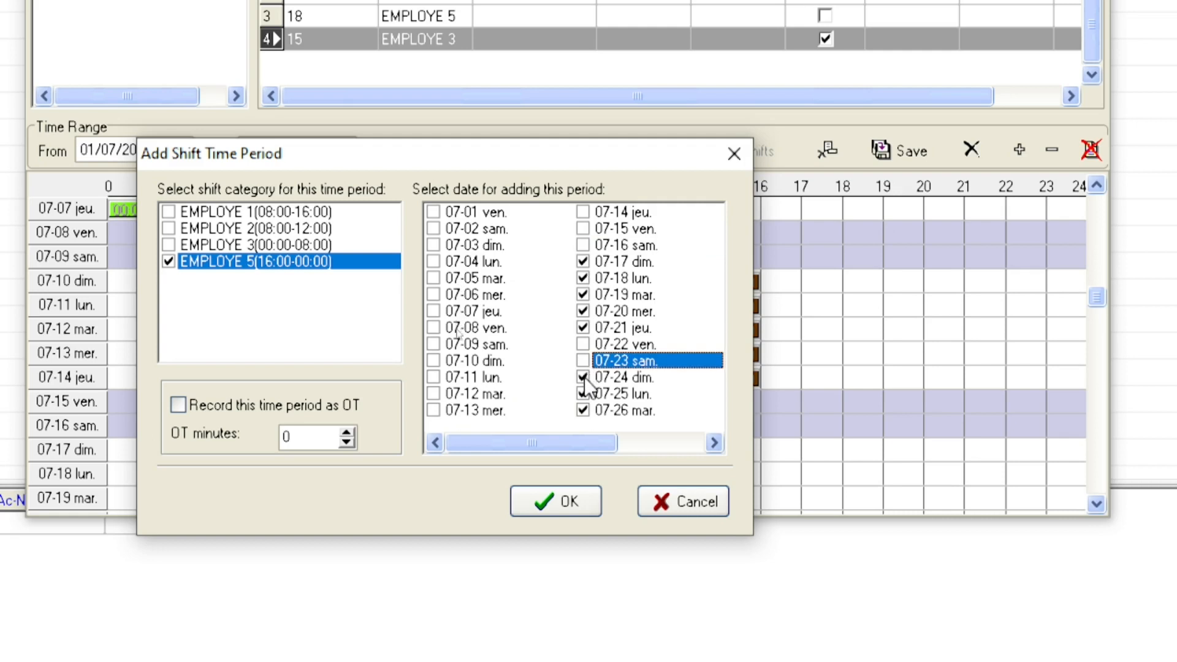
click(583, 377)
click(584, 394)
click(583, 410)
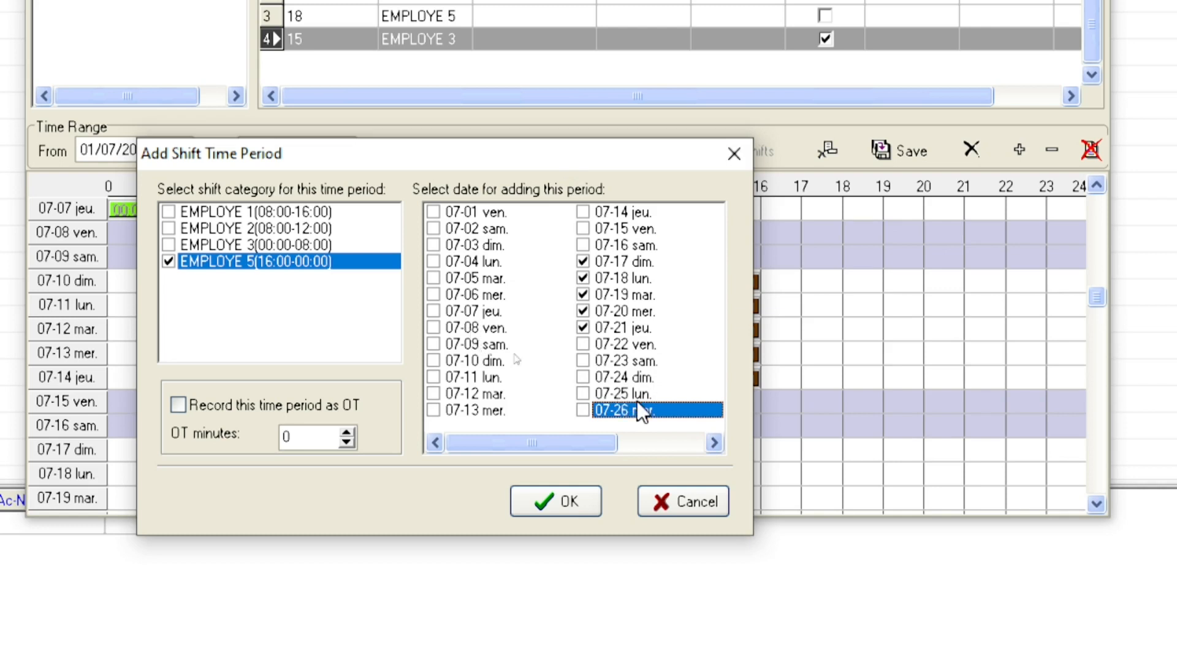
- Exclude the remaining dates 07-27 through 07-31 from the 16:00-00:00 shift period
click(712, 443)
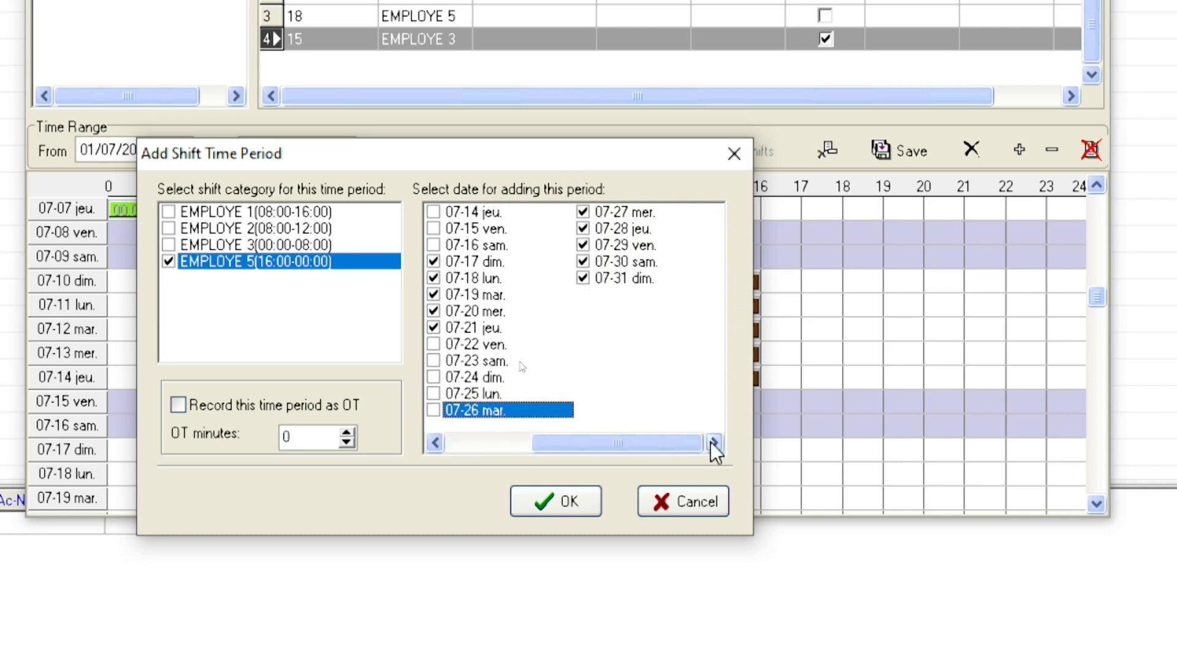
click(583, 212)
click(583, 228)
click(583, 246)
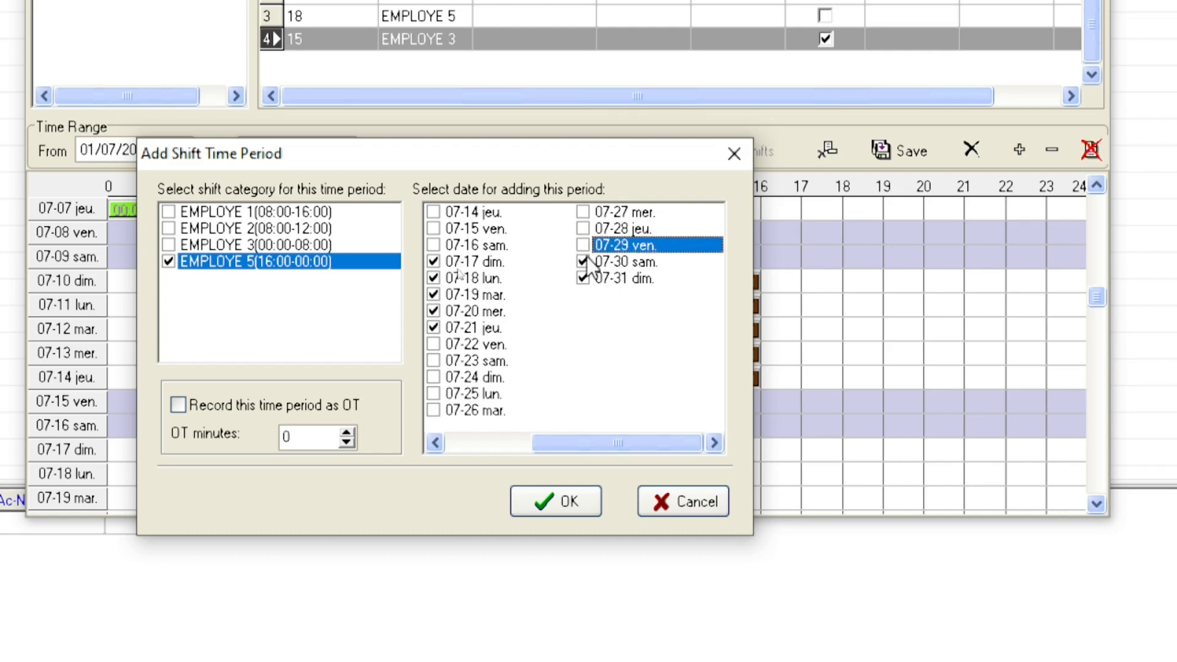
click(583, 262)
click(583, 279)
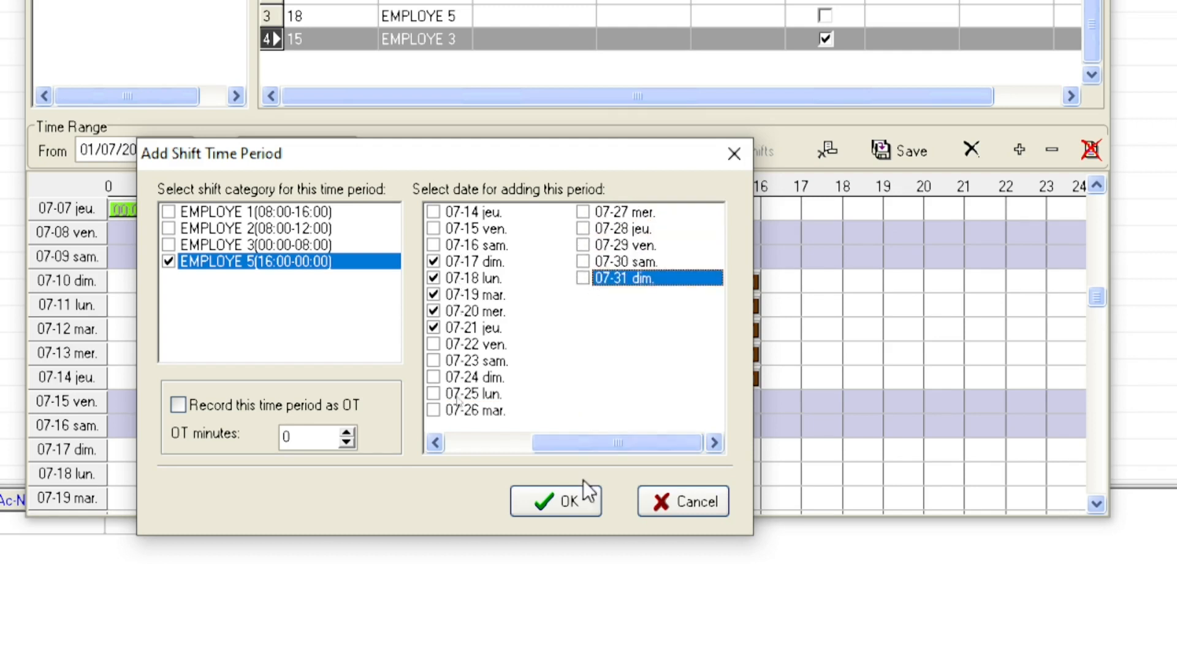
- Add the EMPLOYE 5 (16:00-00:00) period to the selected dates and save EMPLOYE 3's schedule
click(580, 506)
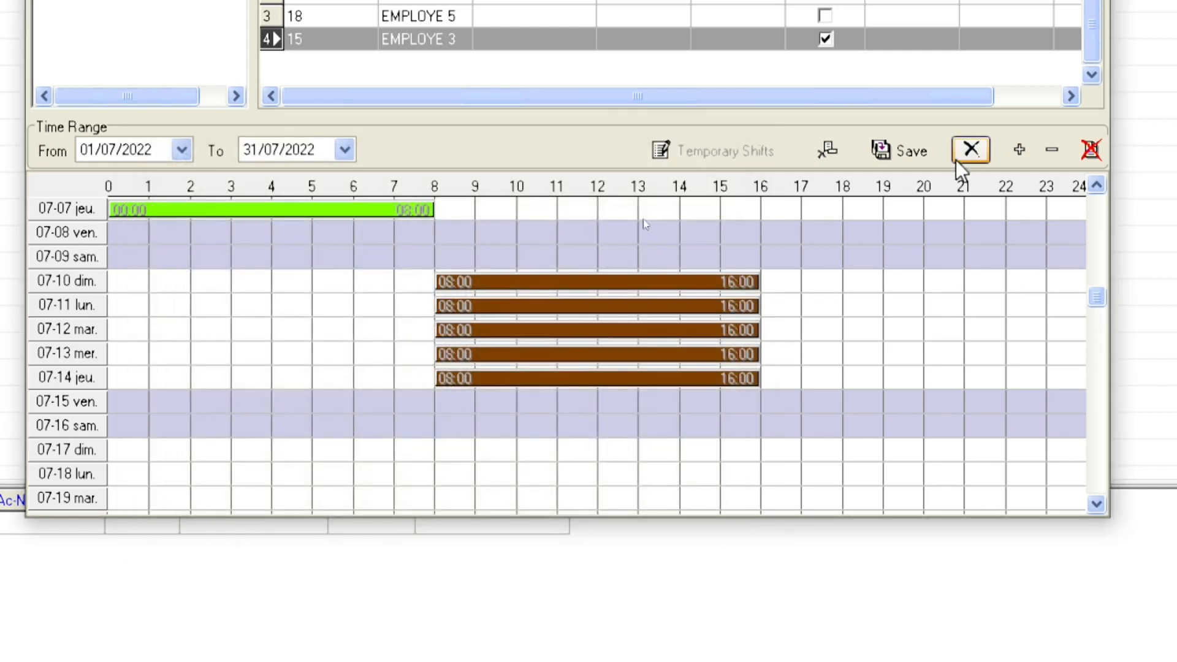
click(916, 145)
scroll(971, 353, up, 1)
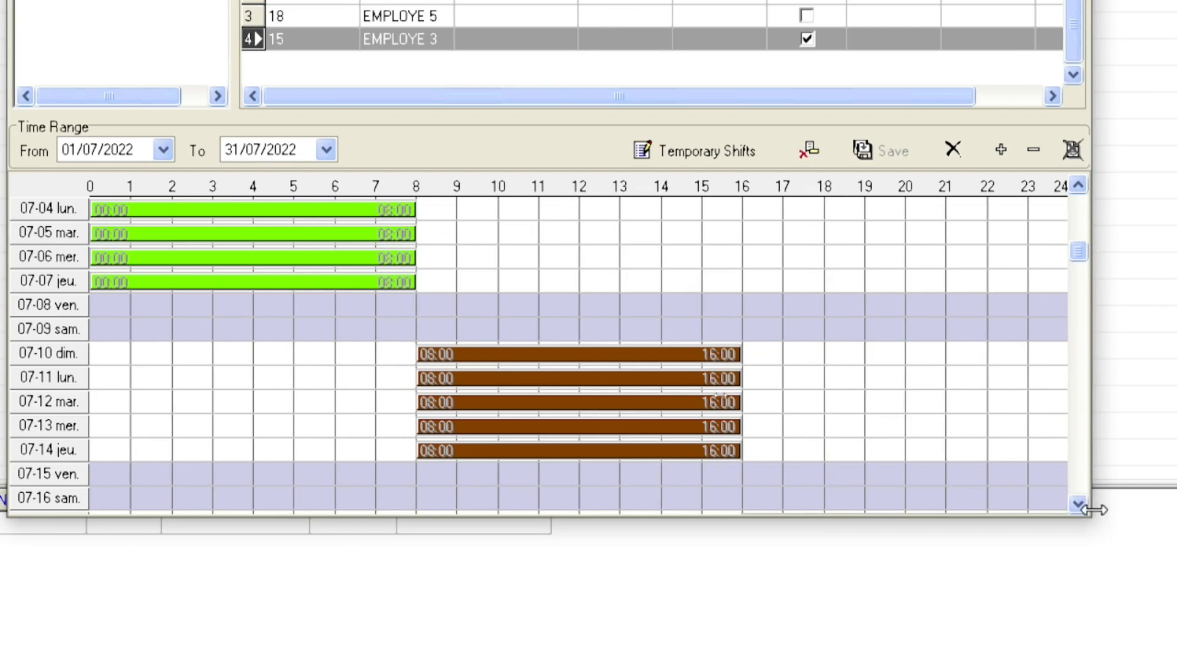
- Review EMPLOYE 3's saved schedule week by week down to 07-31
click(1079, 504)
click(1079, 505)
click(1078, 505)
click(1079, 505)
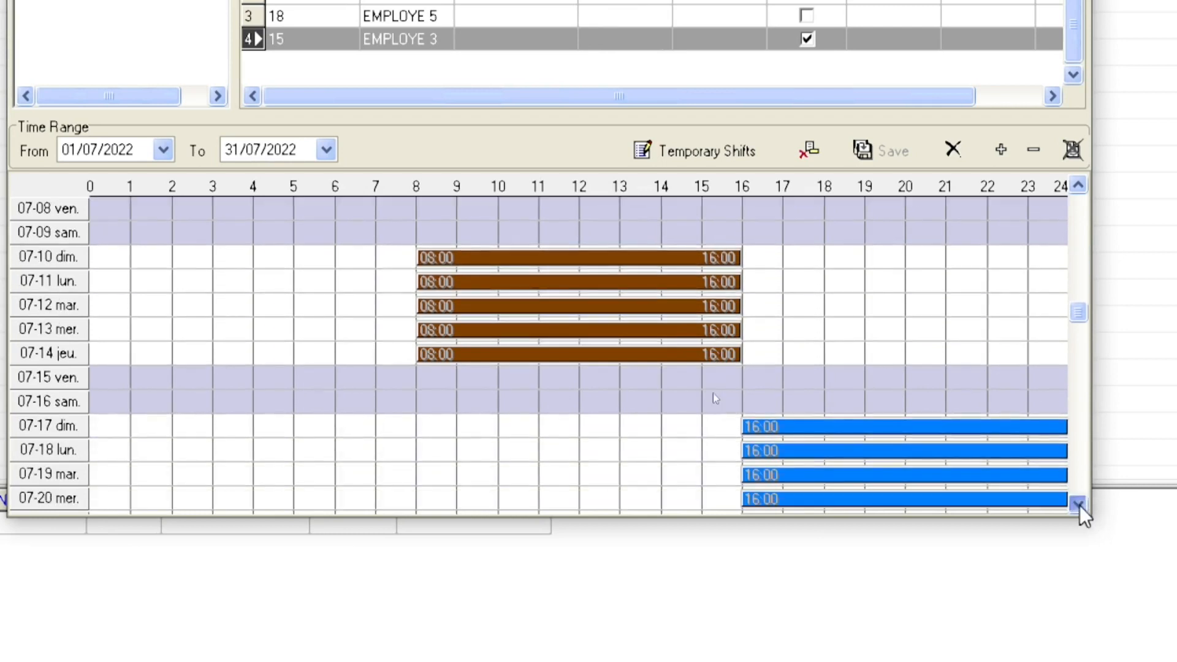
click(1078, 505)
click(1078, 505)
click(1078, 505)
click(1079, 505)
click(1079, 504)
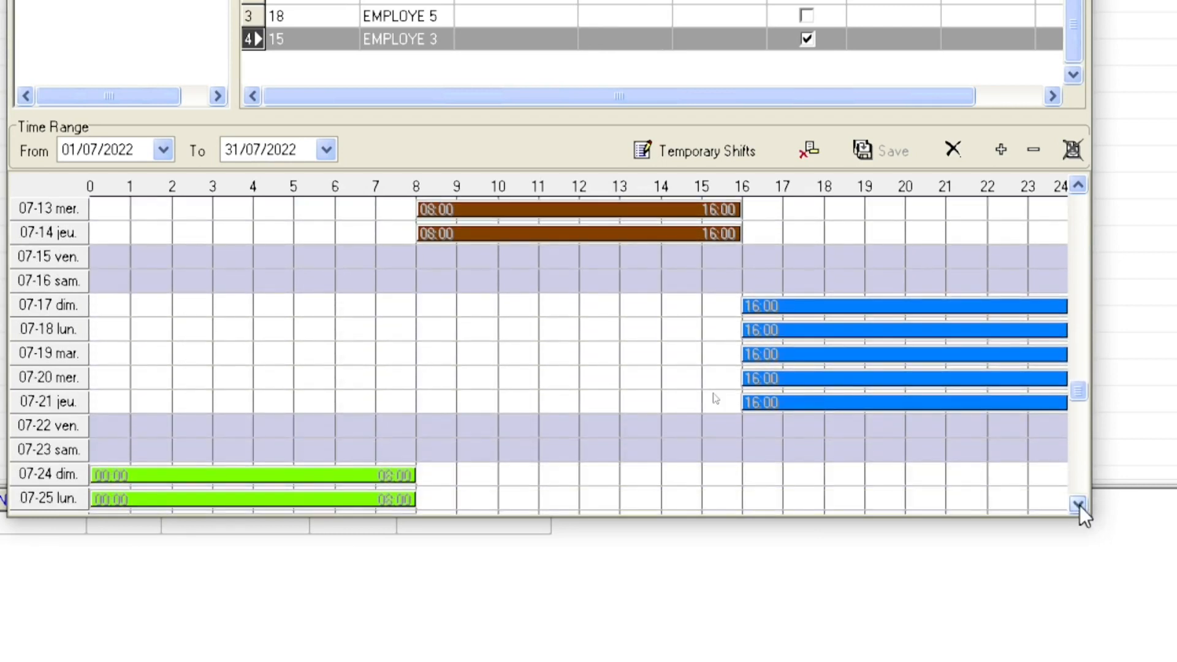
click(1079, 505)
click(1078, 505)
click(1079, 505)
click(1079, 505)
click(1078, 505)
click(1078, 504)
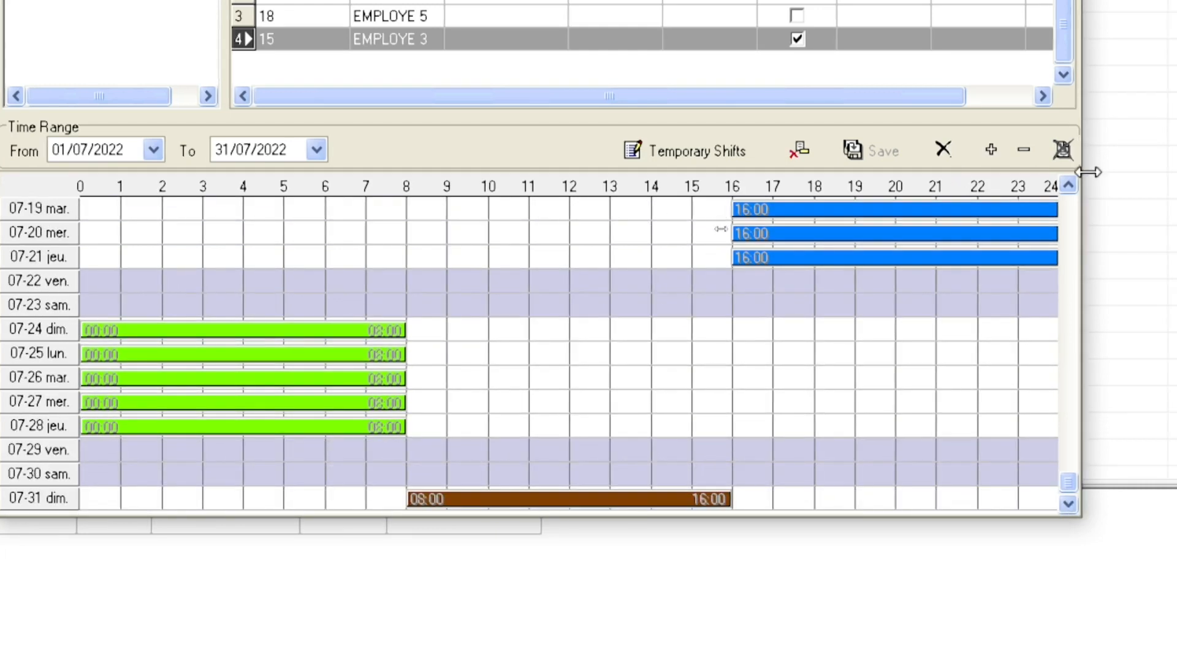
- Recheck the weekly shift rotation in EMPLOYE 3's schedule from 07-01 to 07-31, inspecting the hours of each period
click(1079, 185)
click(1078, 186)
click(1078, 185)
click(1079, 185)
click(1078, 185)
scroll(1066, 192, up, 5)
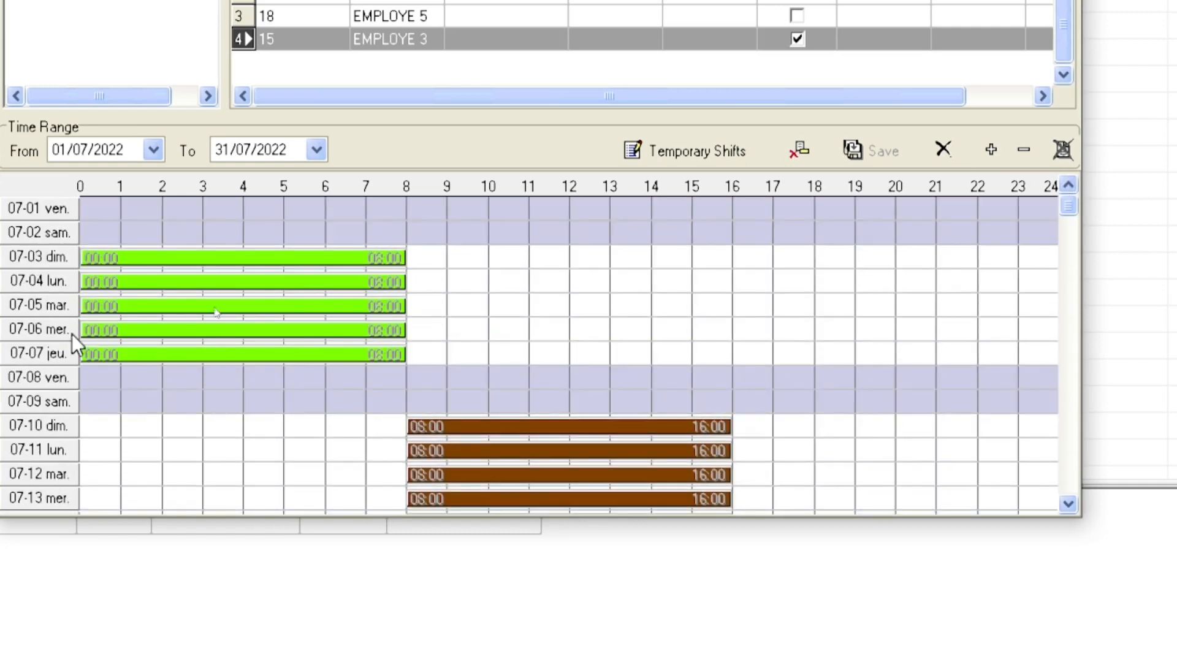
mouse_move(108, 270)
mouse_move(115, 360)
mouse_move(428, 417)
click(1068, 504)
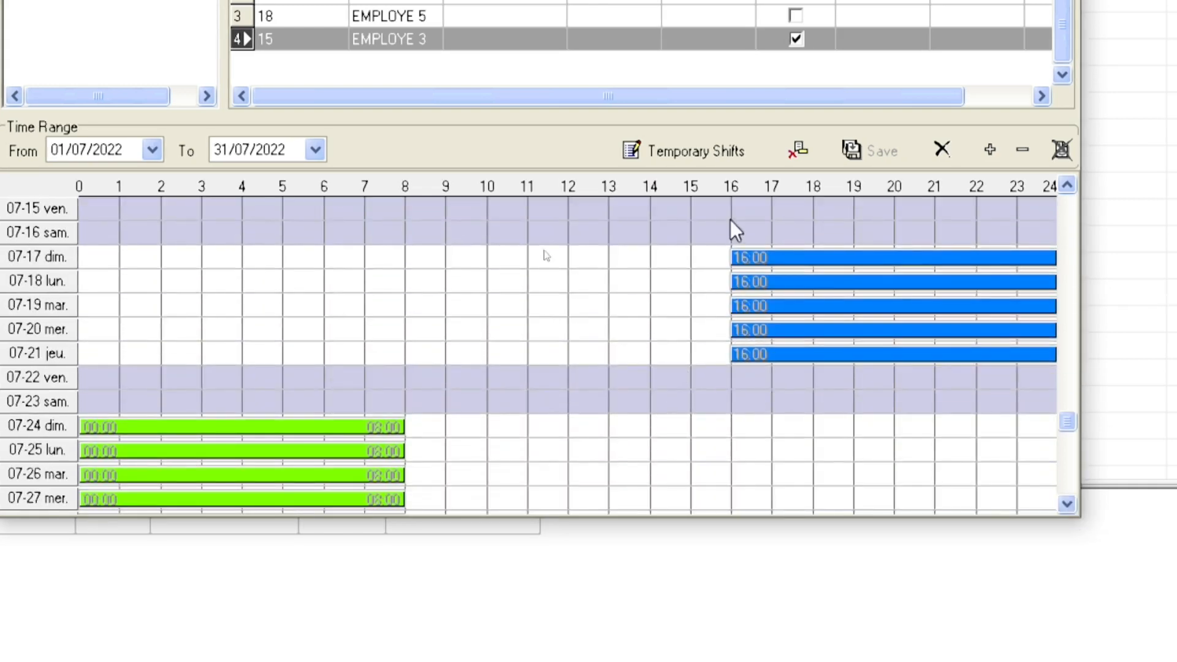
mouse_move(759, 262)
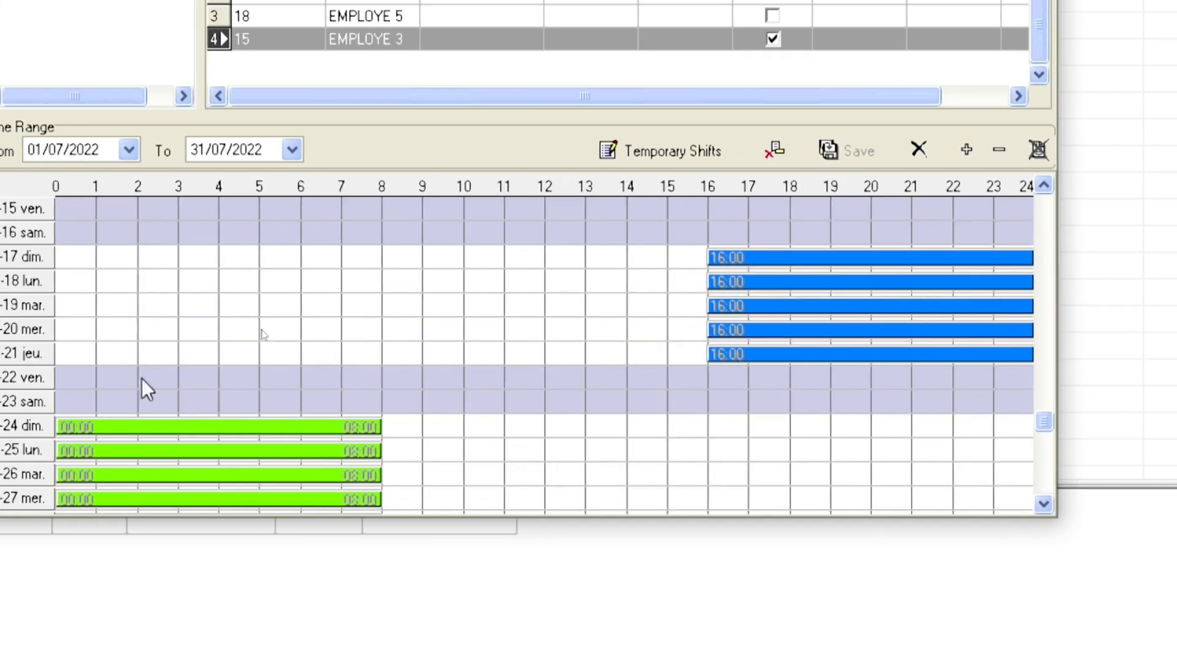
mouse_move(97, 423)
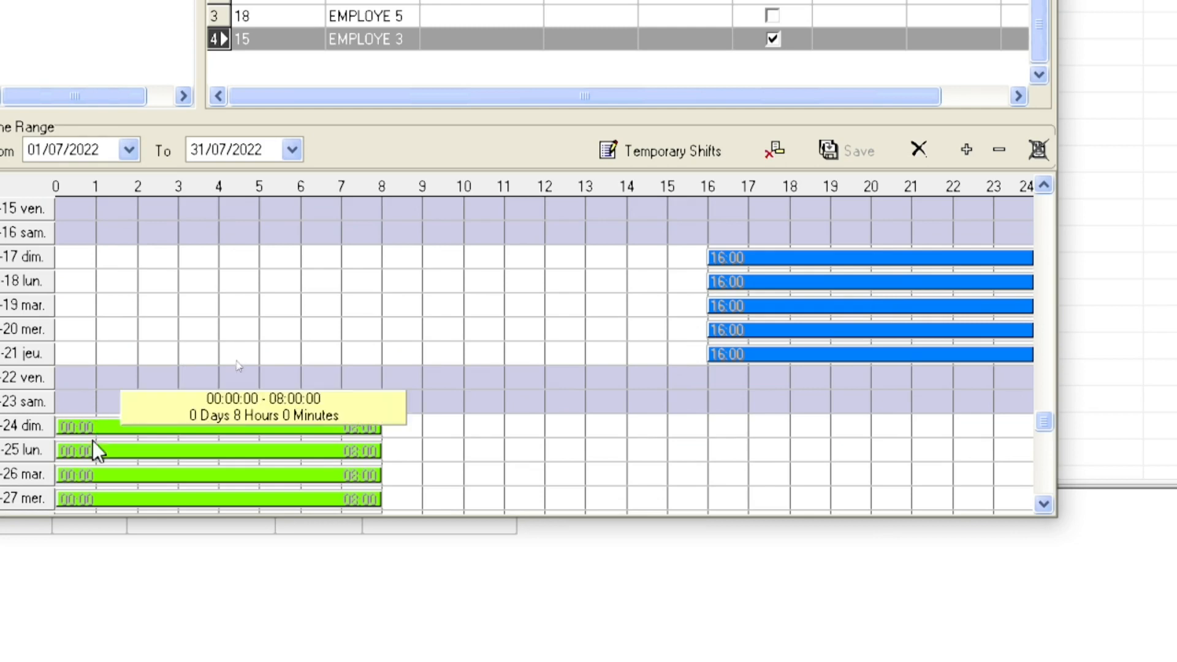
click(1044, 505)
click(1044, 505)
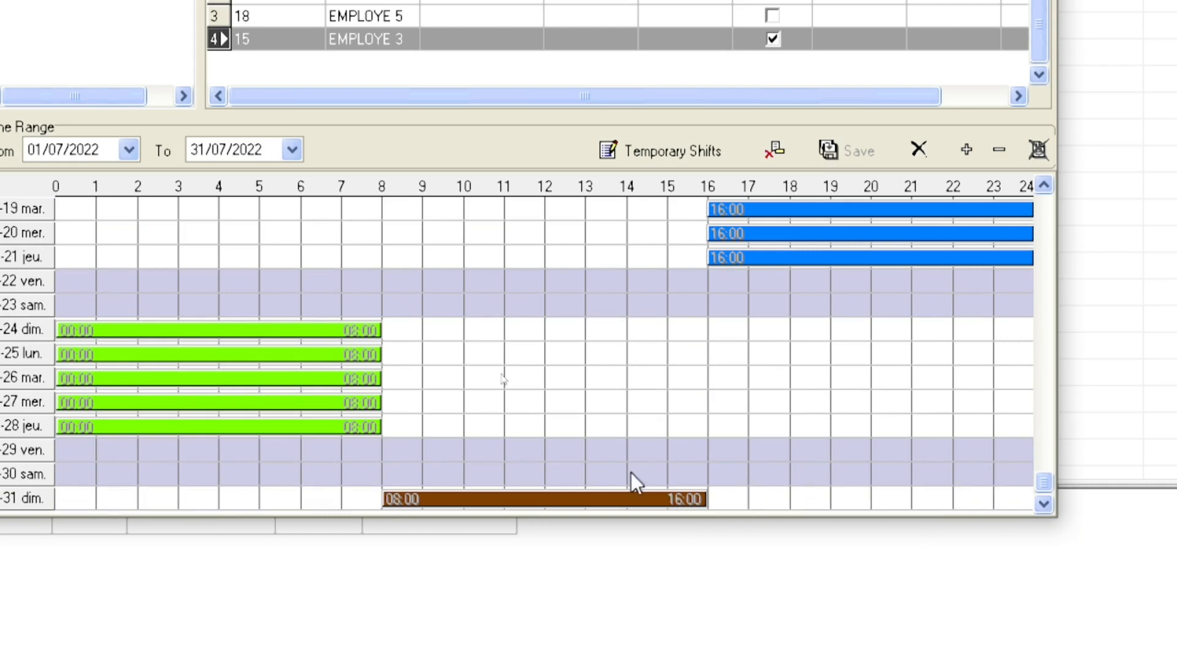
mouse_move(498, 504)
scroll(571, 382, up, 6)
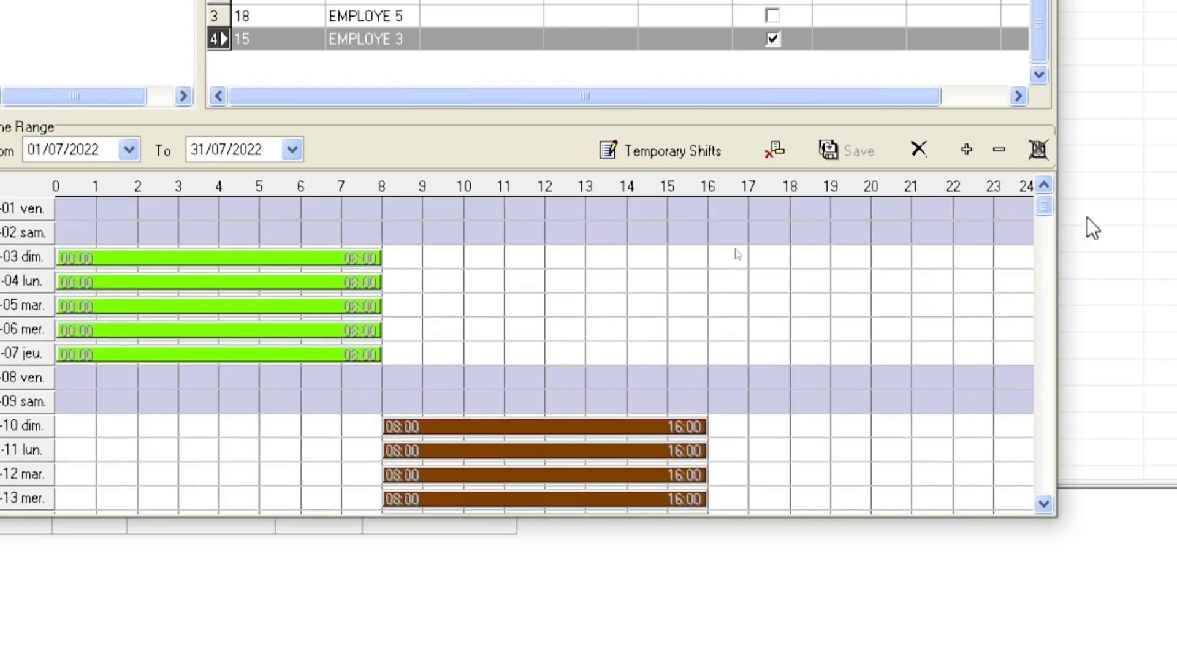
drag(1046, 208, 1046, 362)
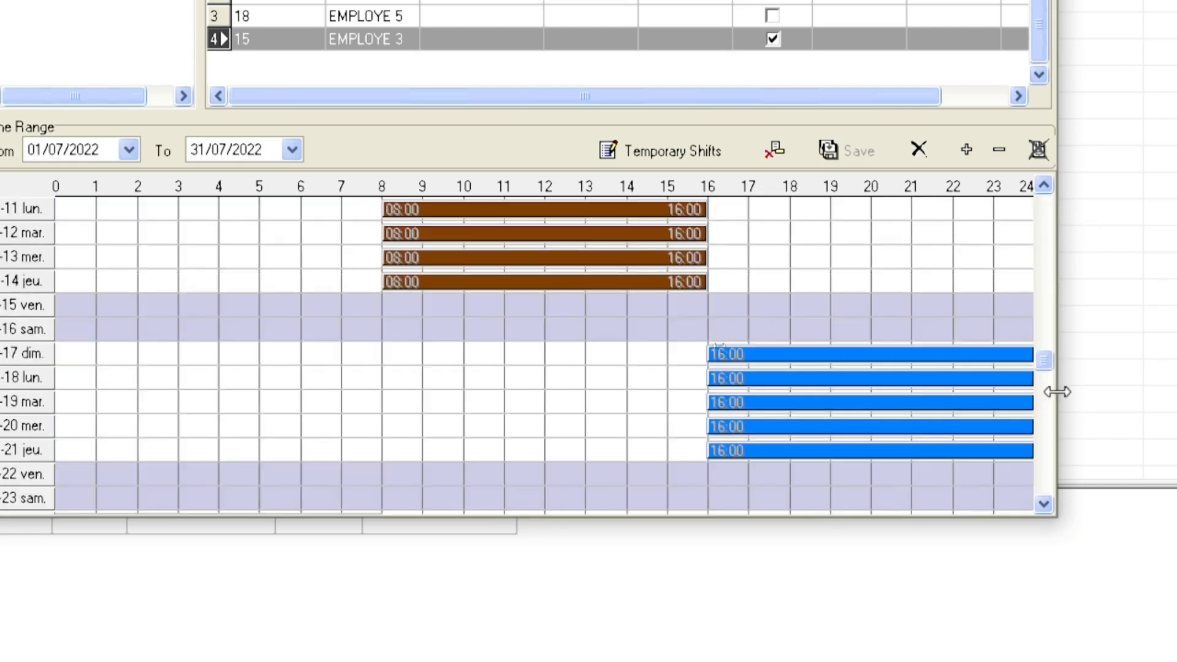
click(1048, 507)
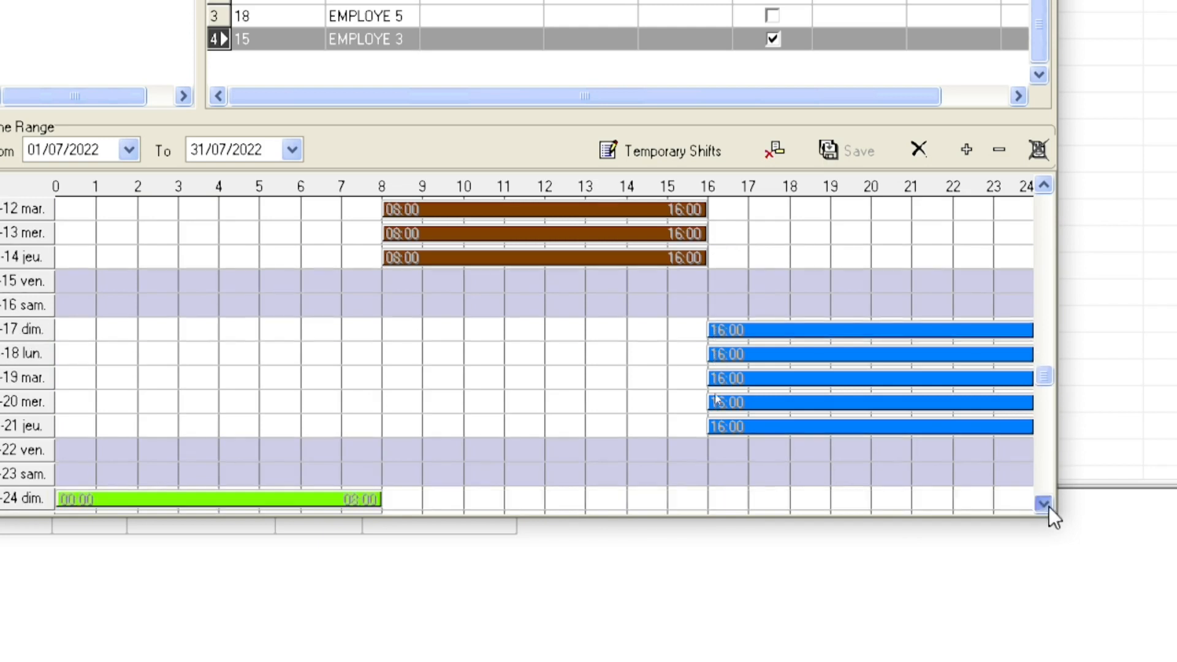
click(1049, 506)
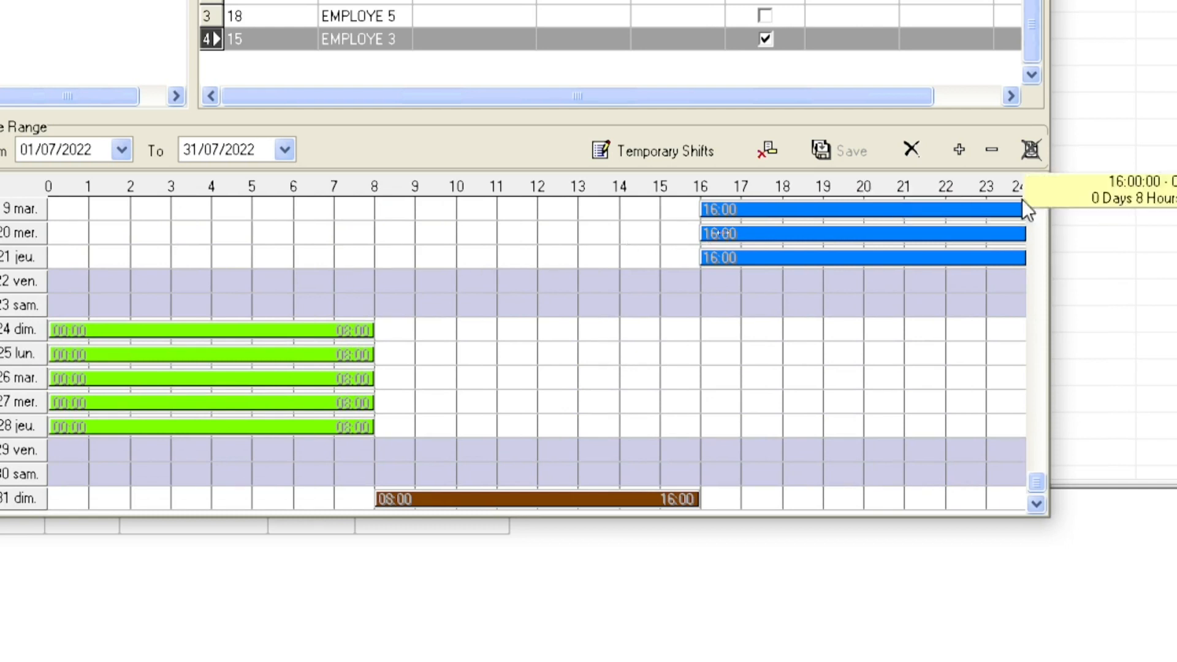
drag(1041, 187, 1042, 190)
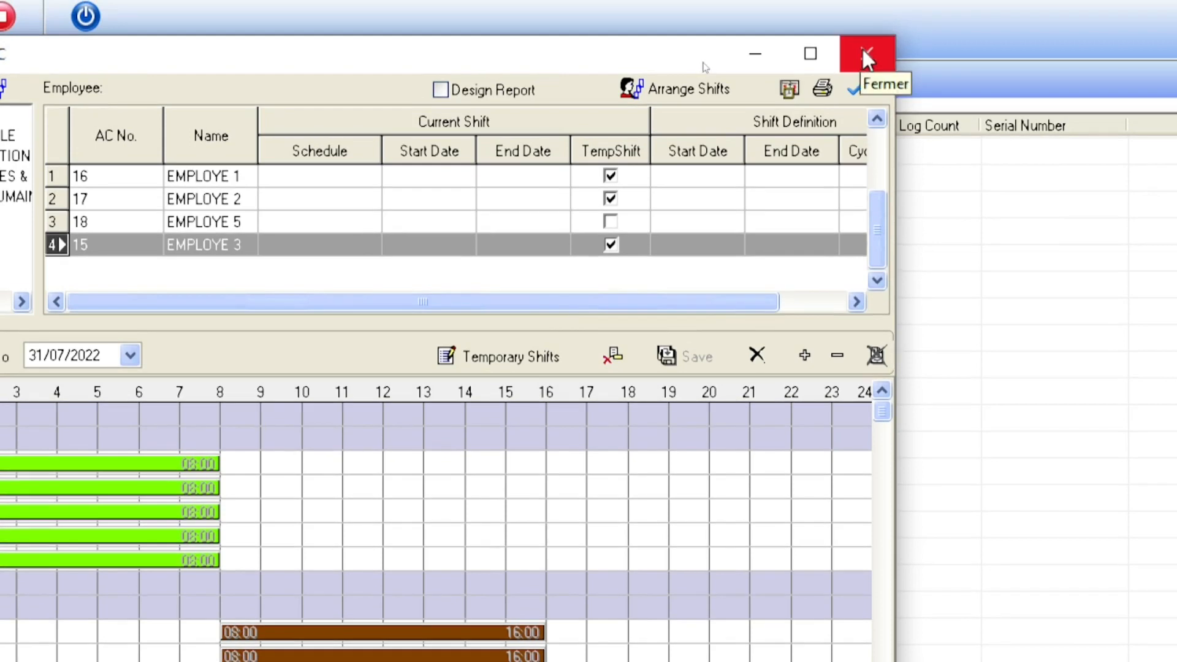
- Close the shift scheduling window, switch to the Excel workbook and select EMPLOYE 5's 07:00 start time in cell E19
click(863, 50)
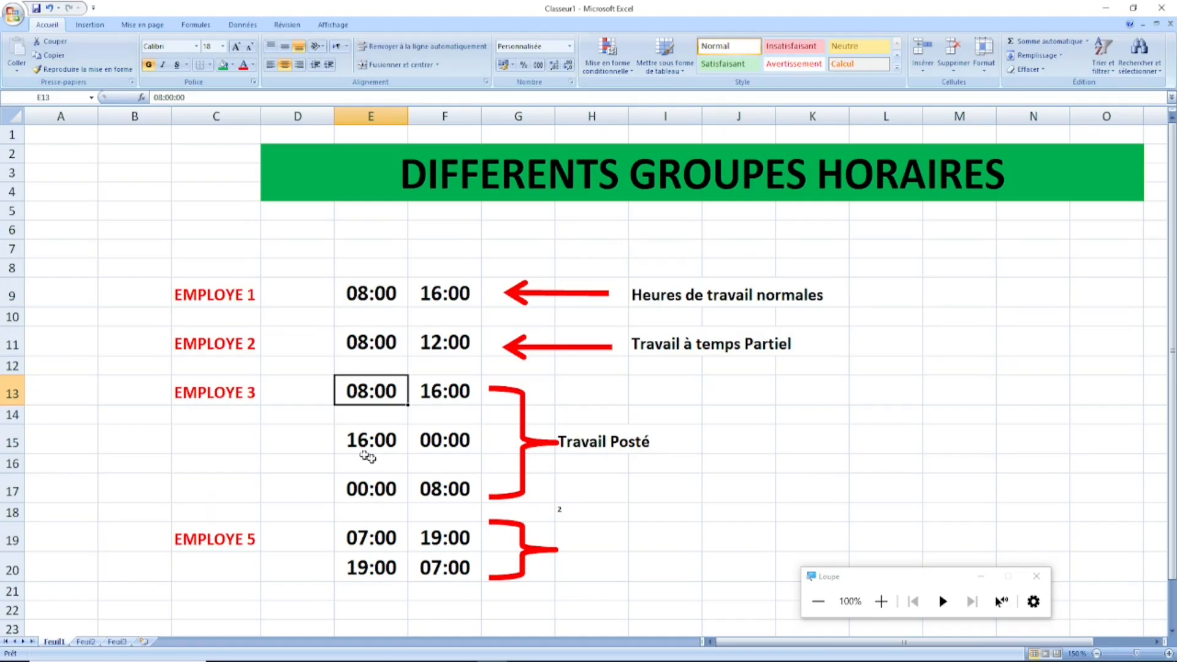
click(362, 531)
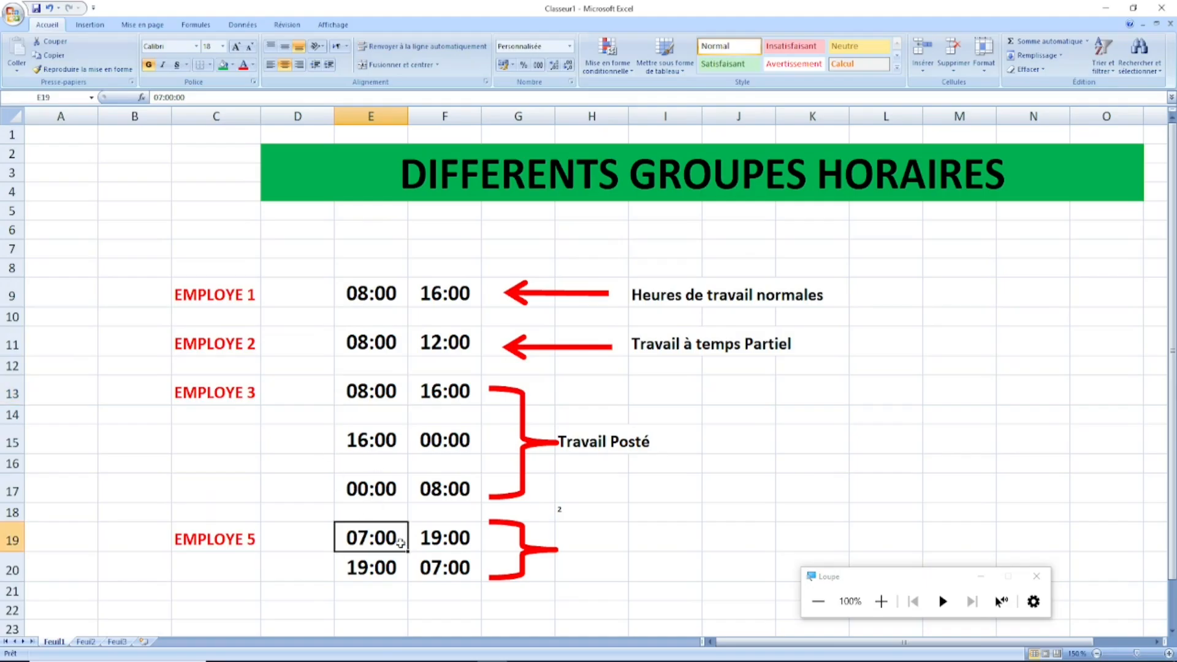
- Select EMPLOYE 5's 19:00 start time in cell E20, and switch back to the Attendance Management Program
click(421, 547)
click(413, 559)
click(400, 565)
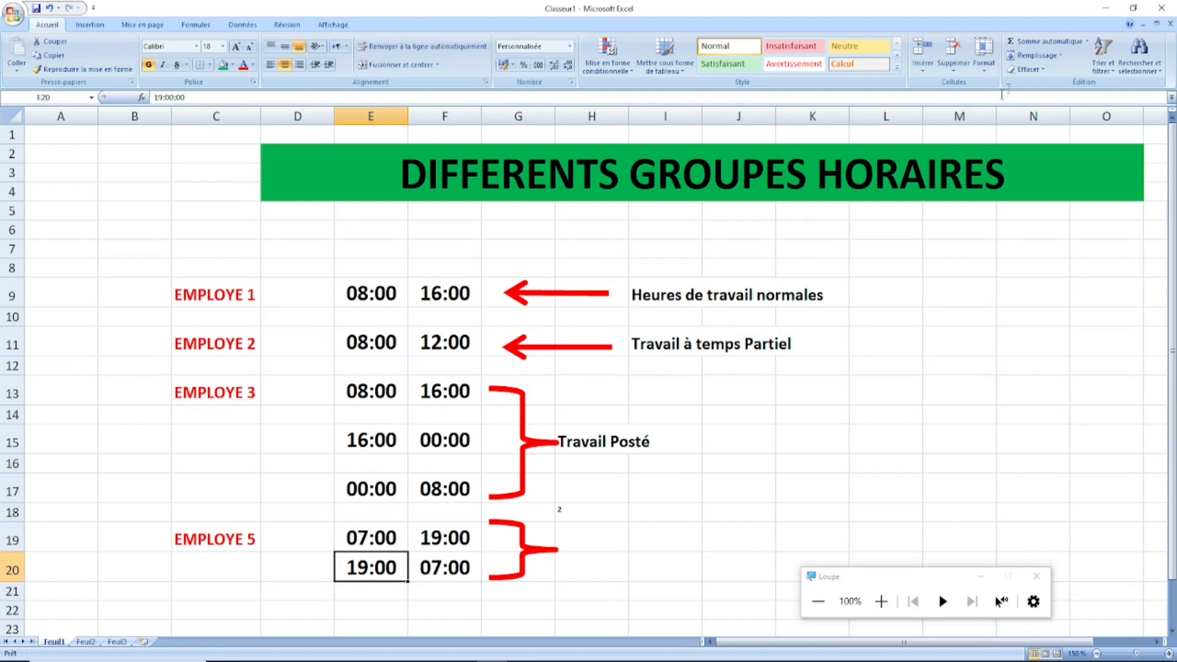
click(1106, 7)
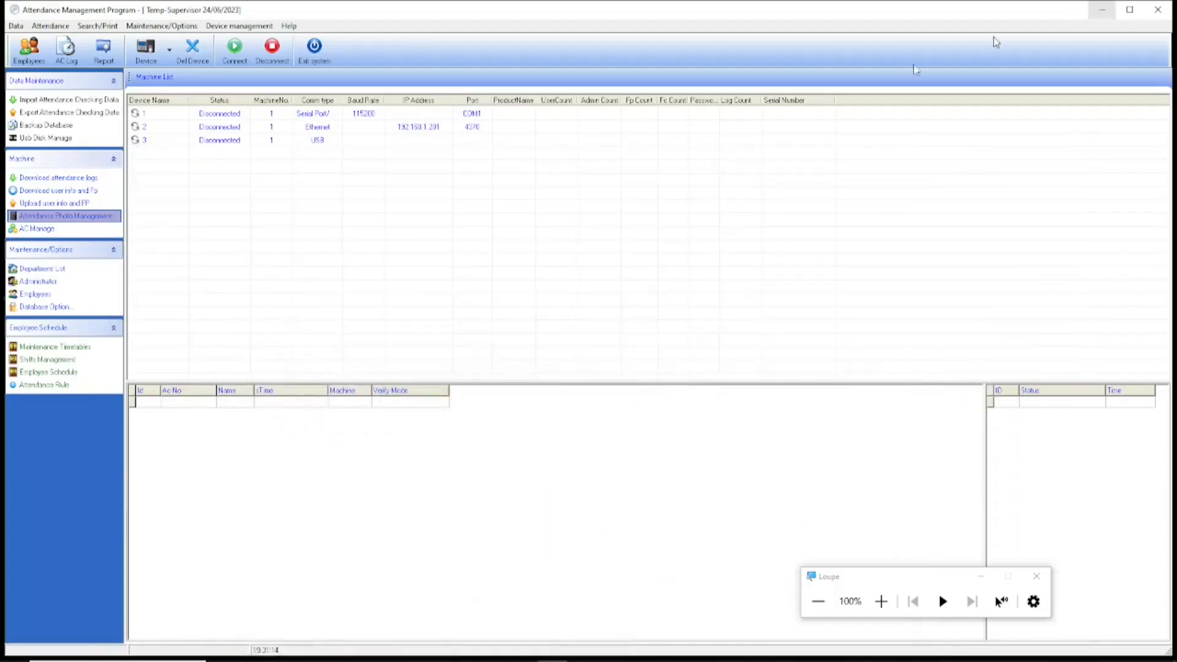
- Open the shift timetable maintenance window and reposition it so the timetable list and entry fields can be reached
click(881, 601)
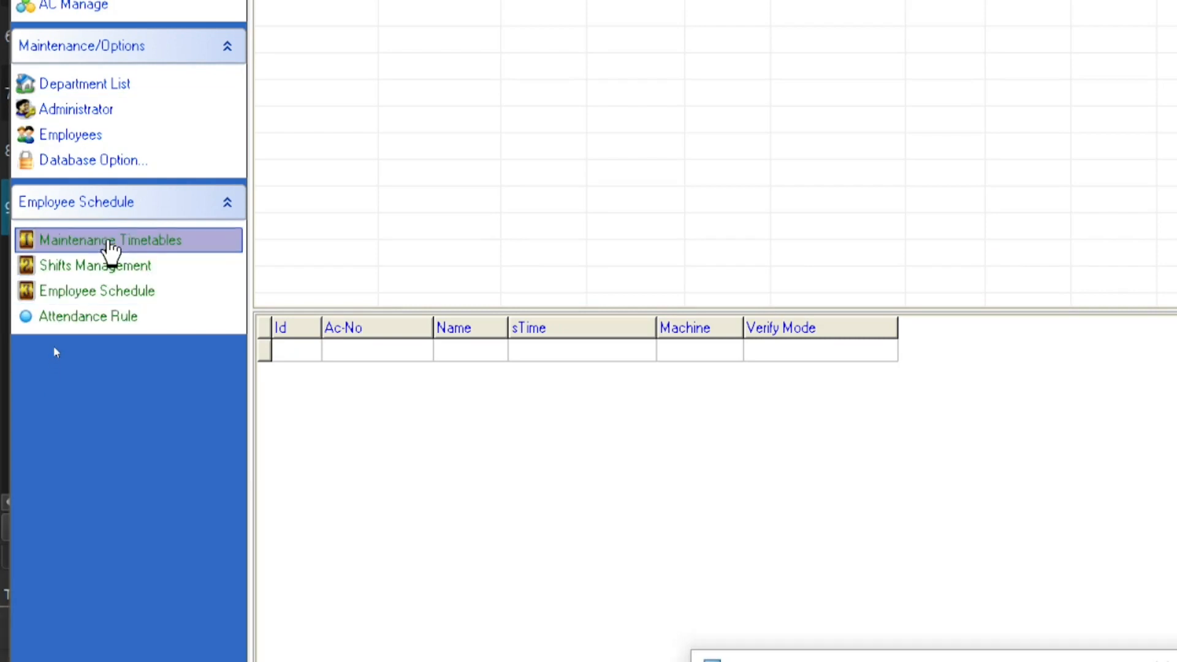
click(109, 243)
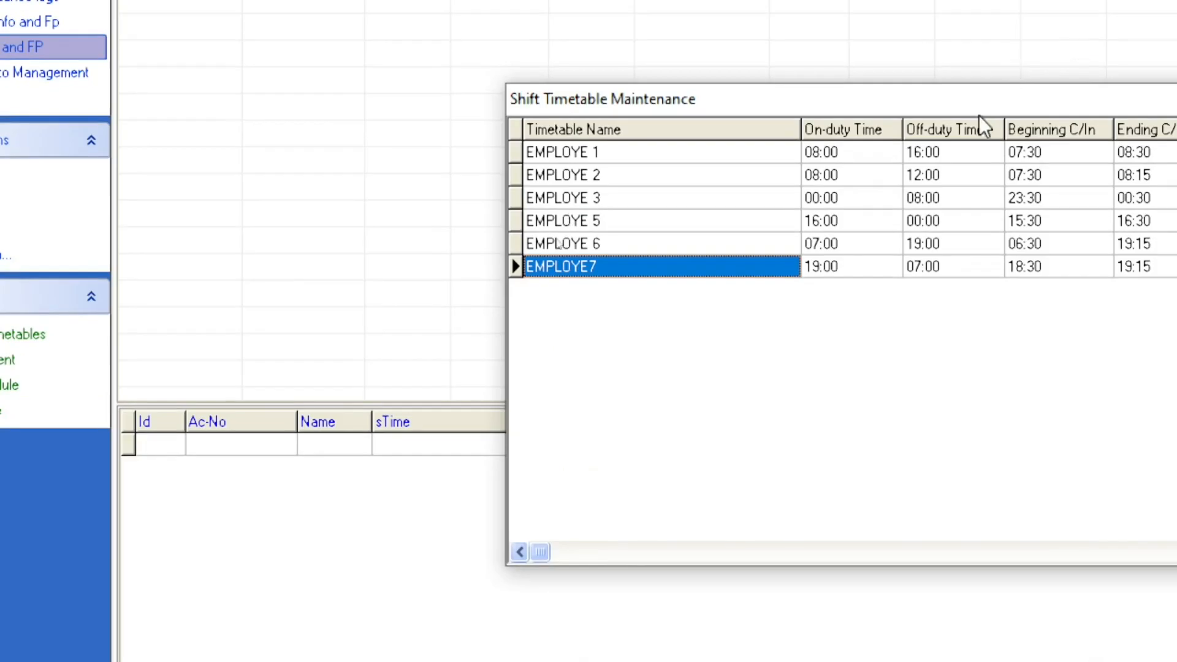
drag(977, 104, 675, 145)
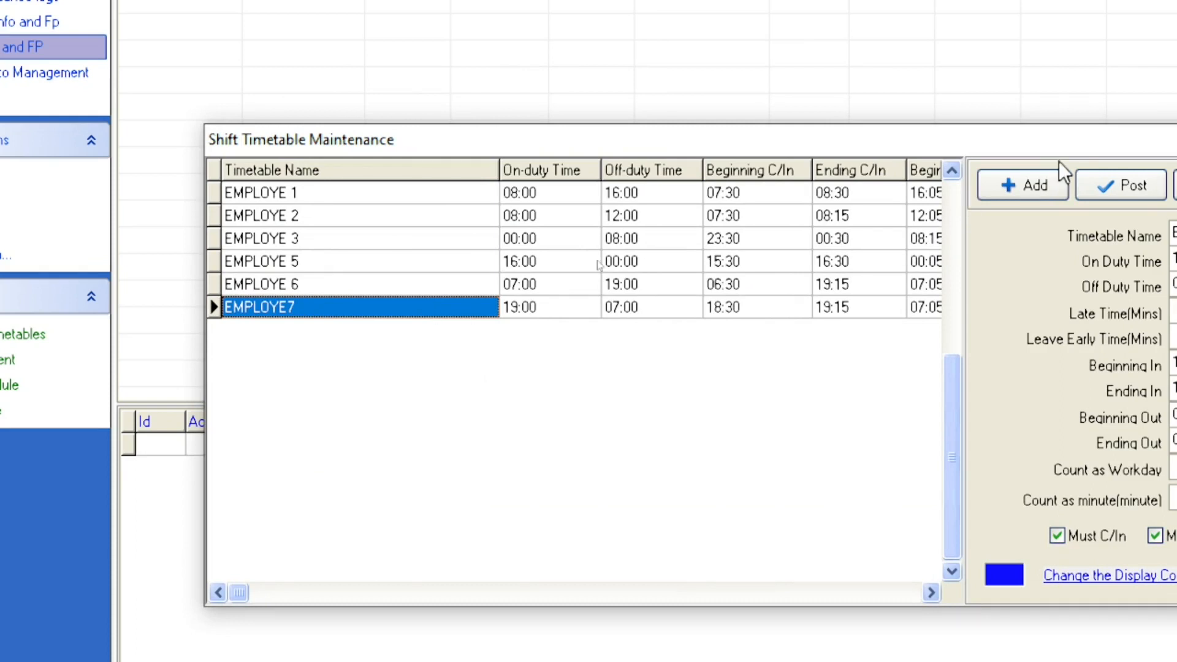
- Add a new shift timetable named EMPLOYE 10
click(1051, 181)
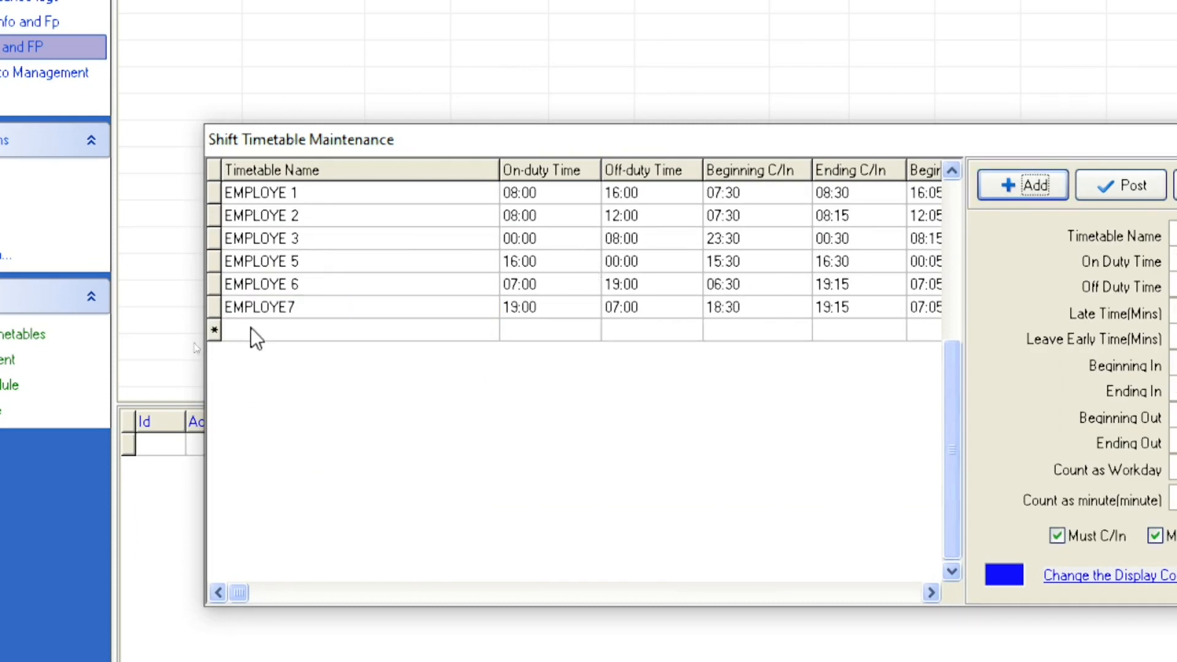
drag(789, 136, 593, 87)
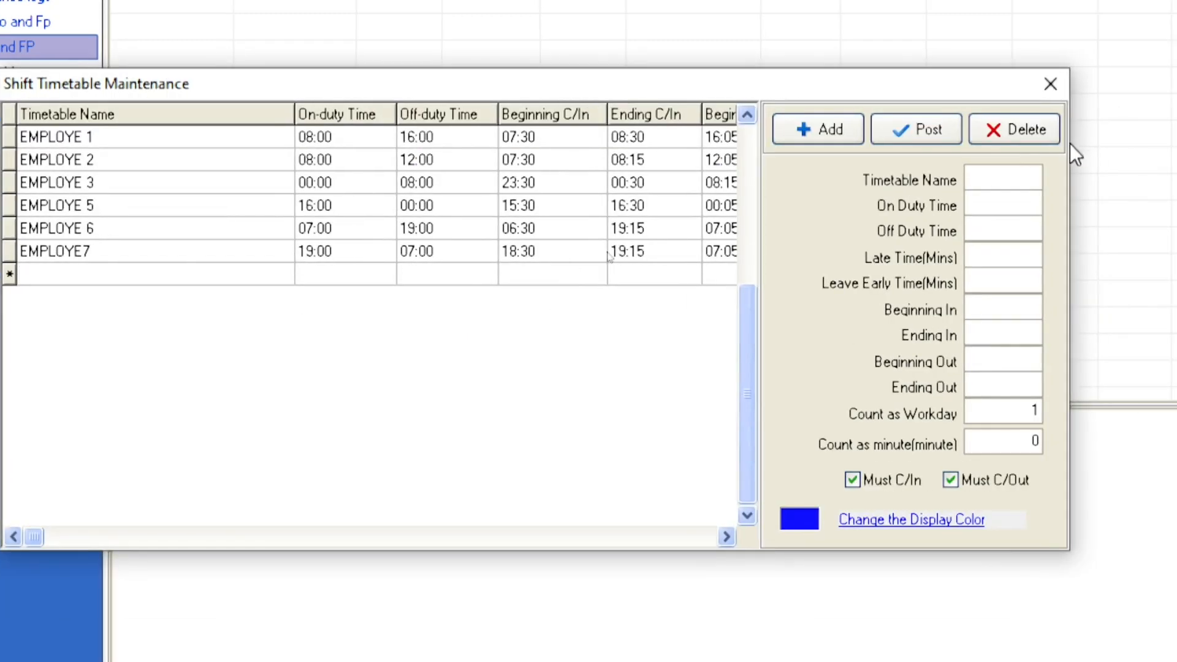
click(1002, 177)
text(E)
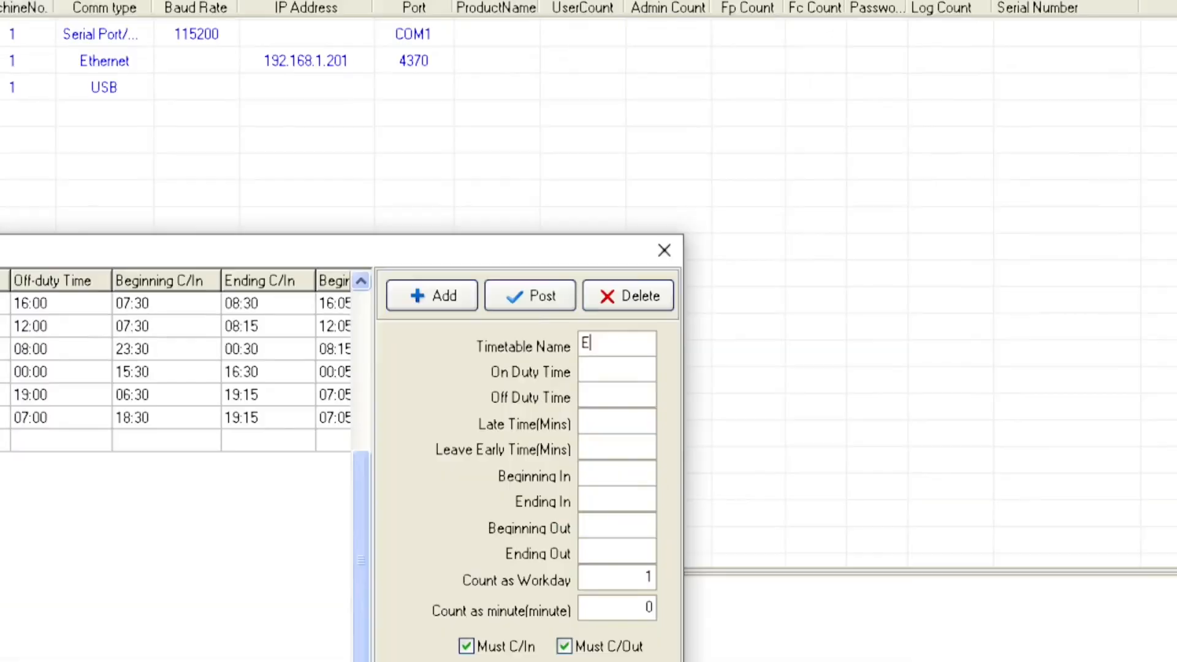
text(MPLOYE )
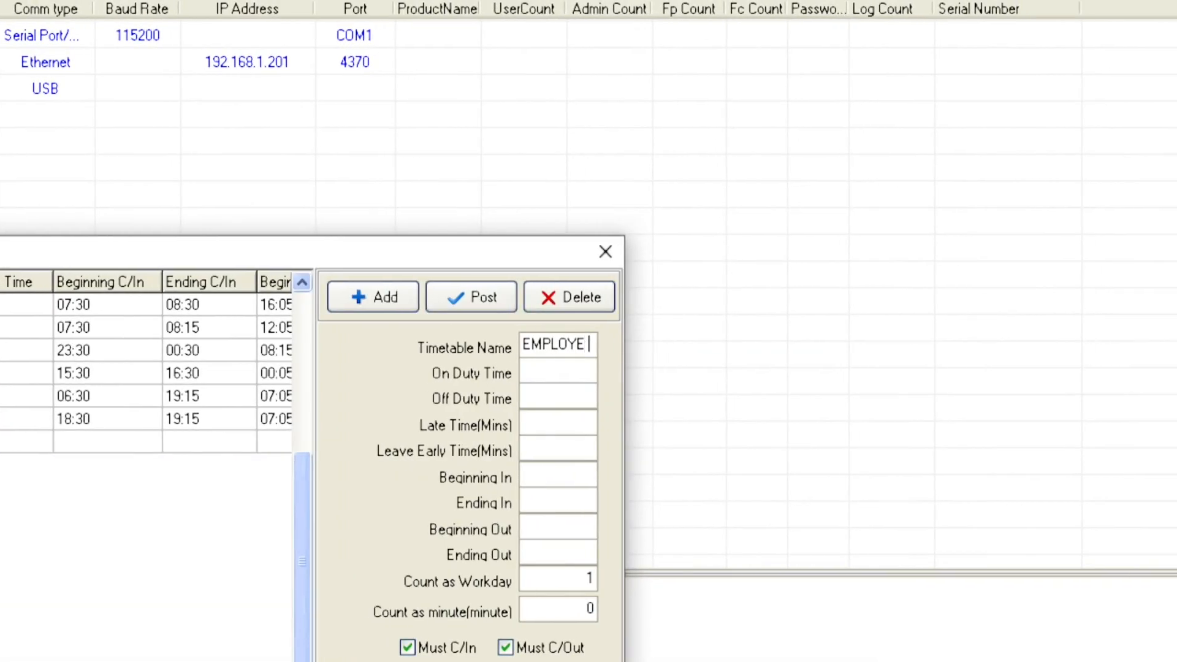
text(10)
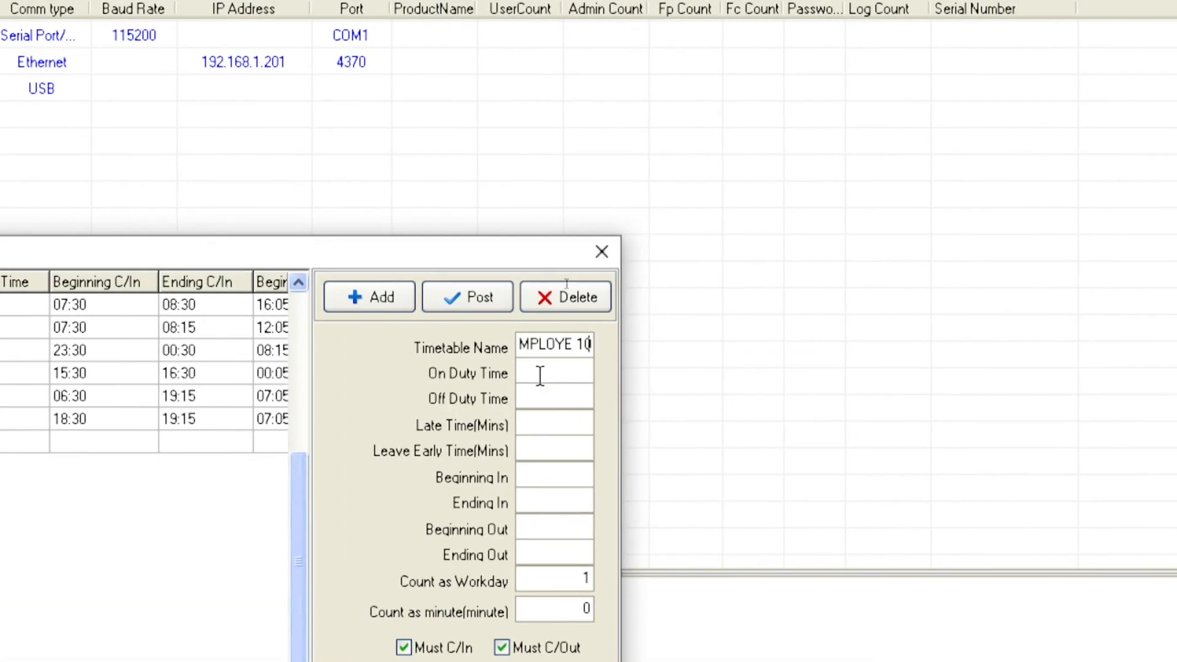
- Set EMPLOYE 10's on-duty time to 19:00 and off-duty time to 07:00
click(543, 371)
text(19:)
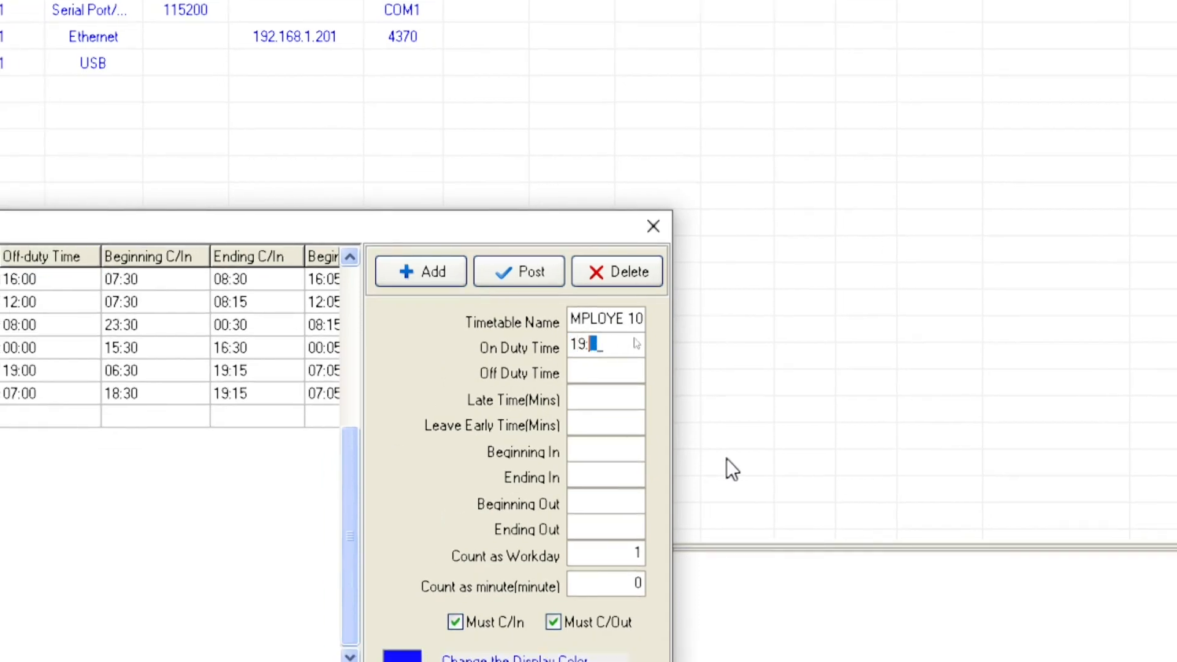
text(00)
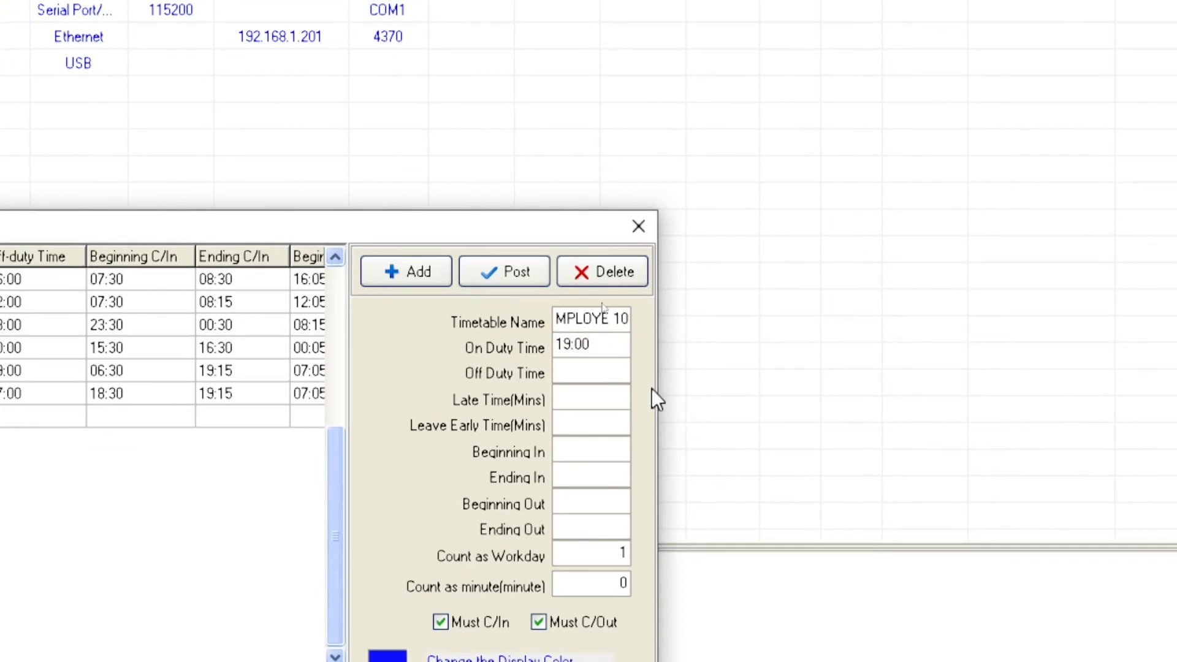
click(589, 368)
text(0)
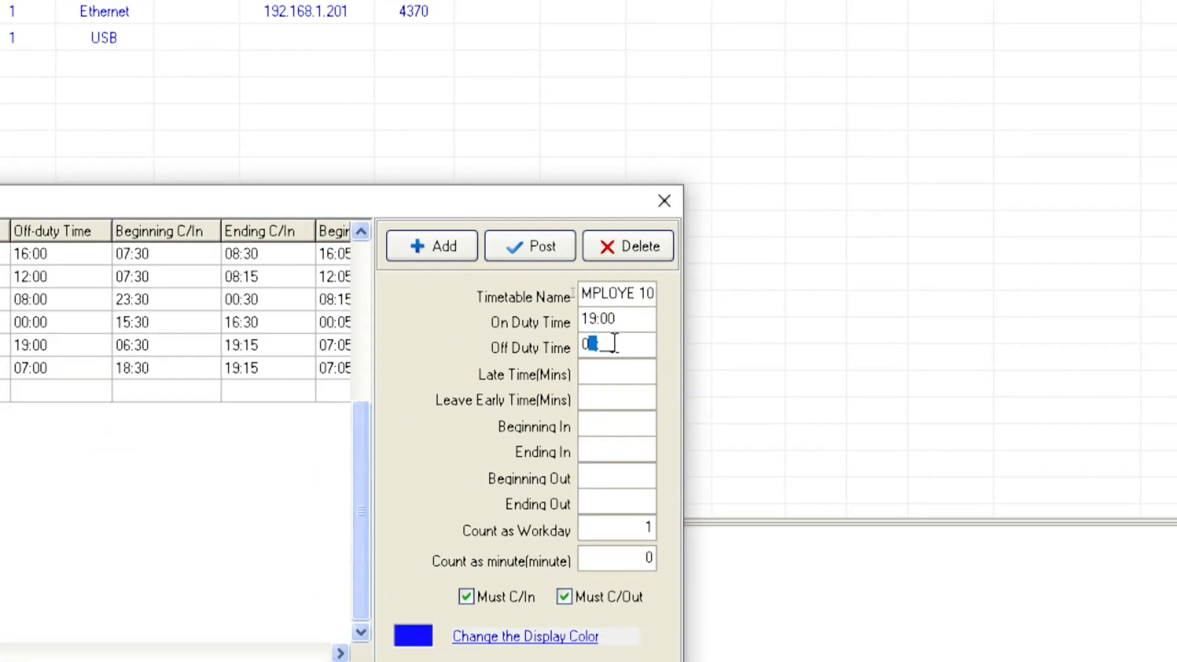
text(7:00)
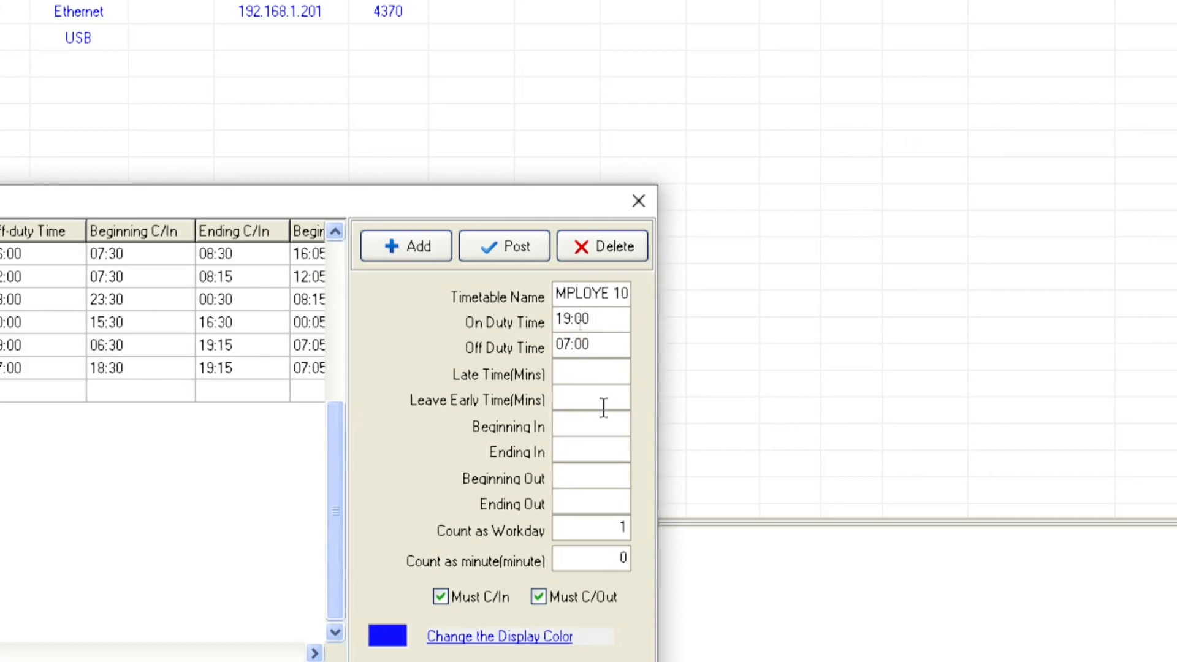
- Set EMPLOYE 10's clock-in window to begin at 18:30 and end at 19:30
click(594, 424)
text(18:)
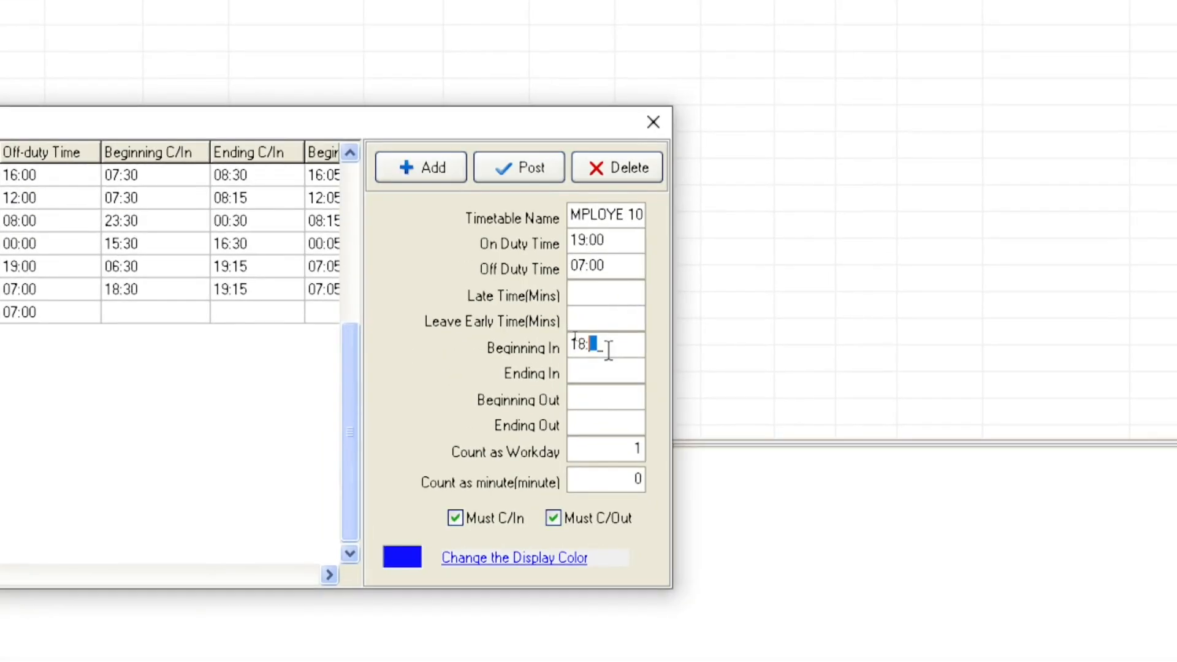
text(30)
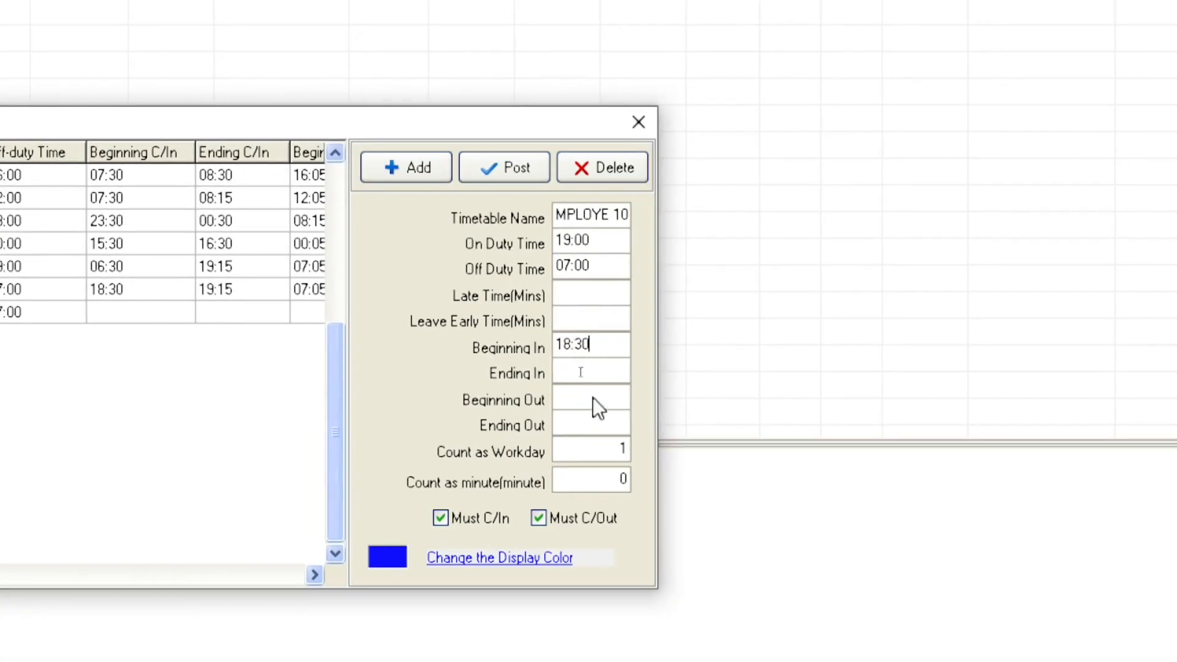
click(599, 377)
text(19:)
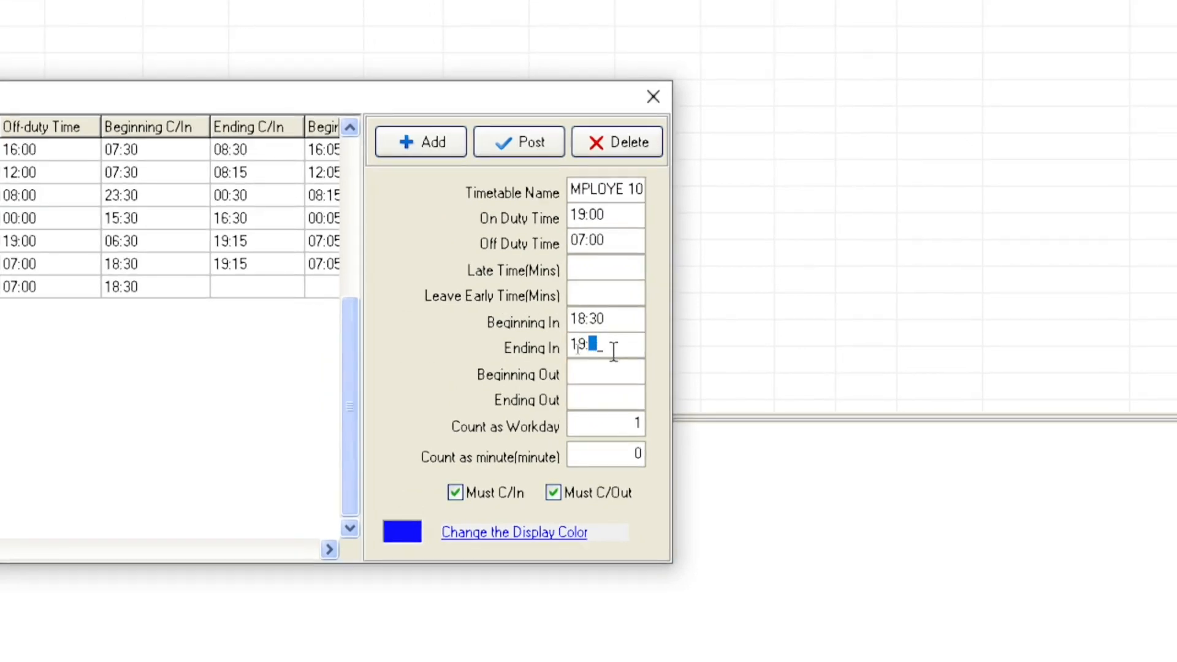
text(30)
- Set EMPLOYE 10's clock-out window from 07:05 to 08:00 and save the timetable
click(614, 371)
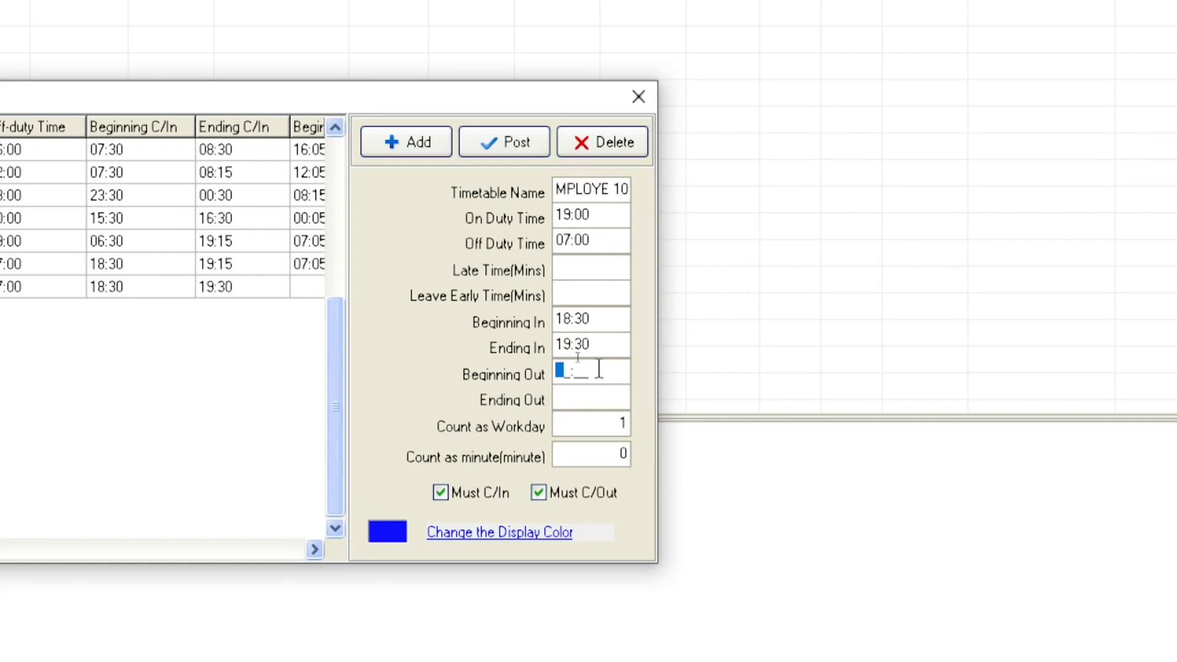
text(07:)
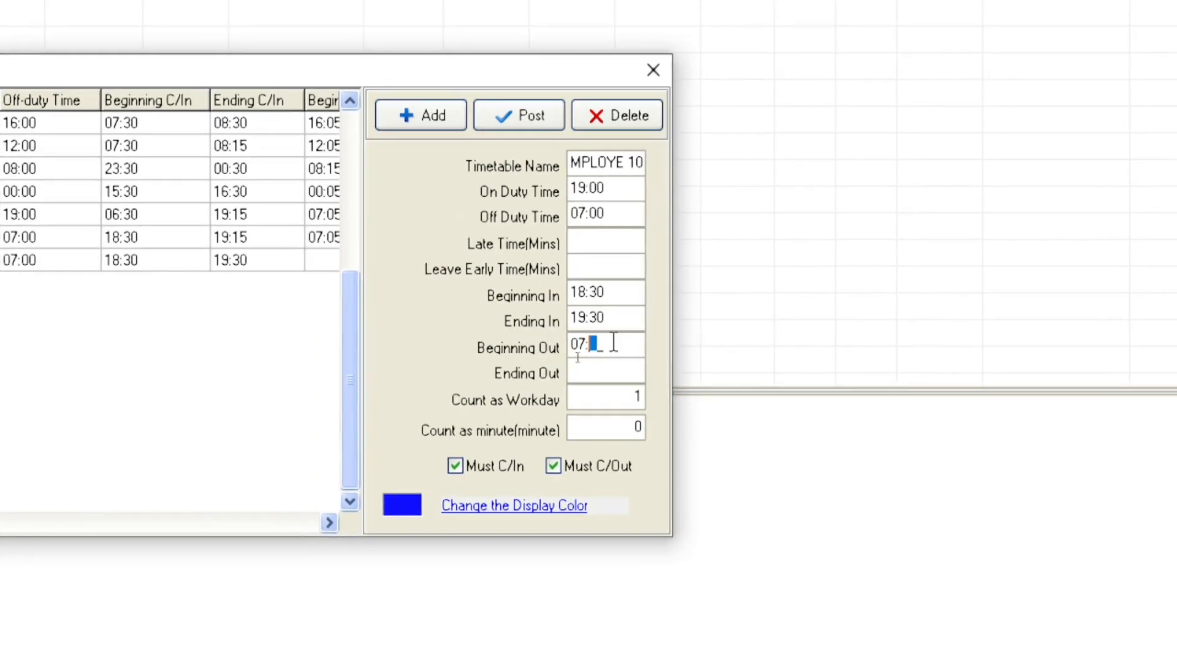
text(05)
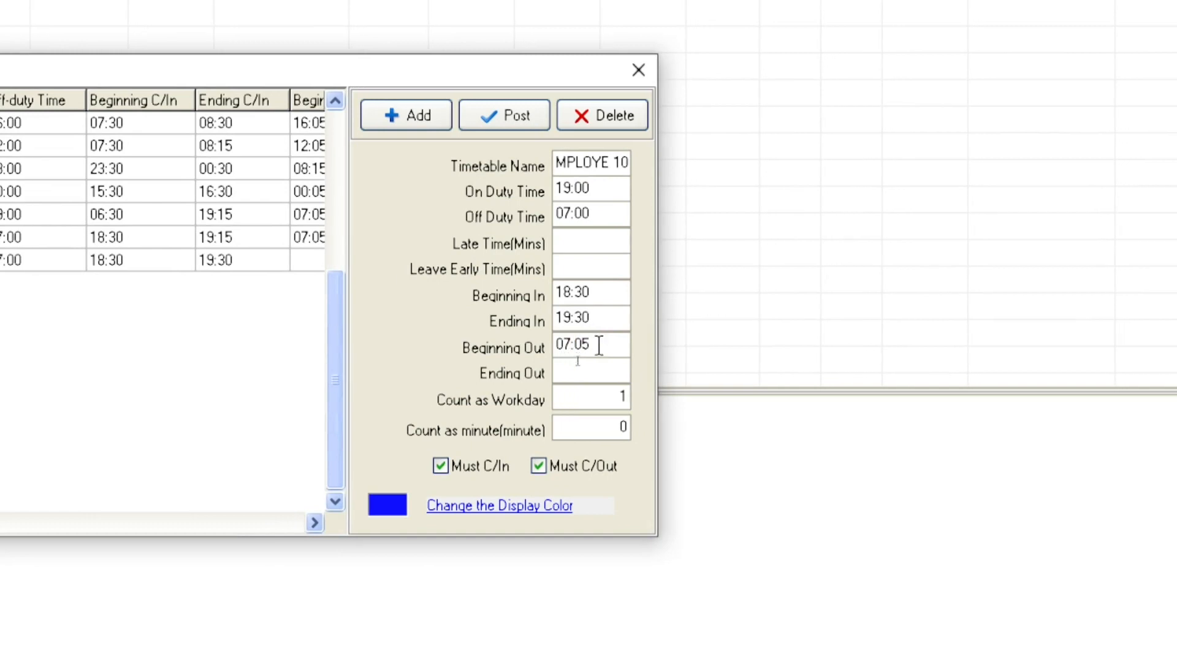
click(598, 370)
text(08:)
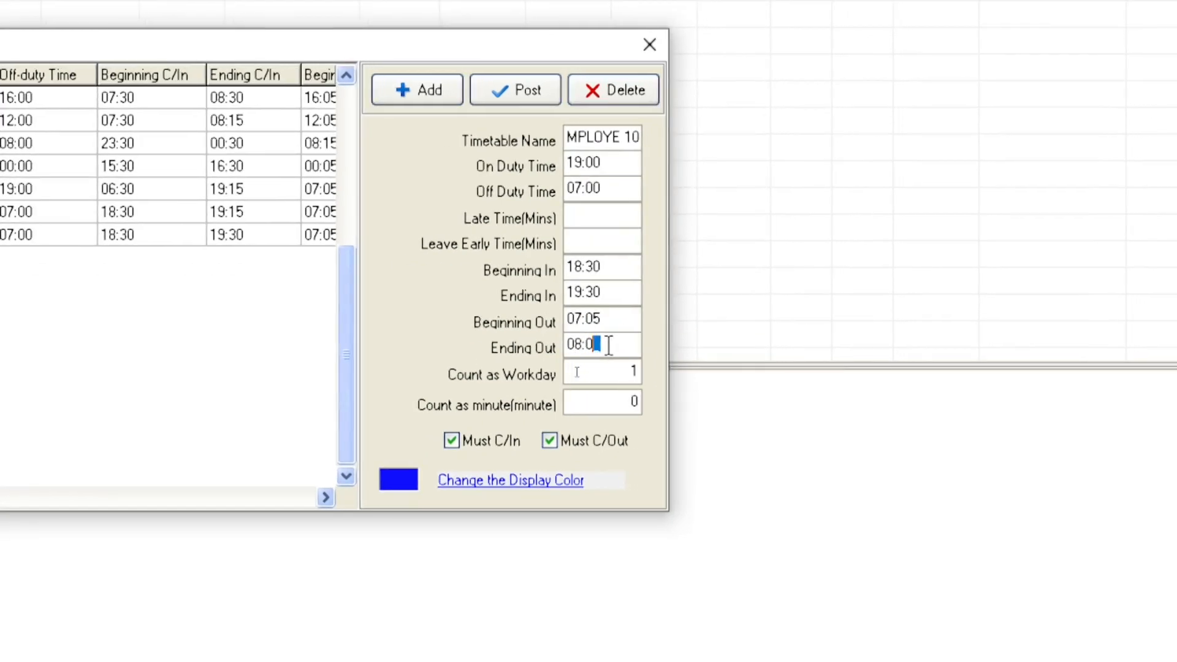
text(00)
click(539, 87)
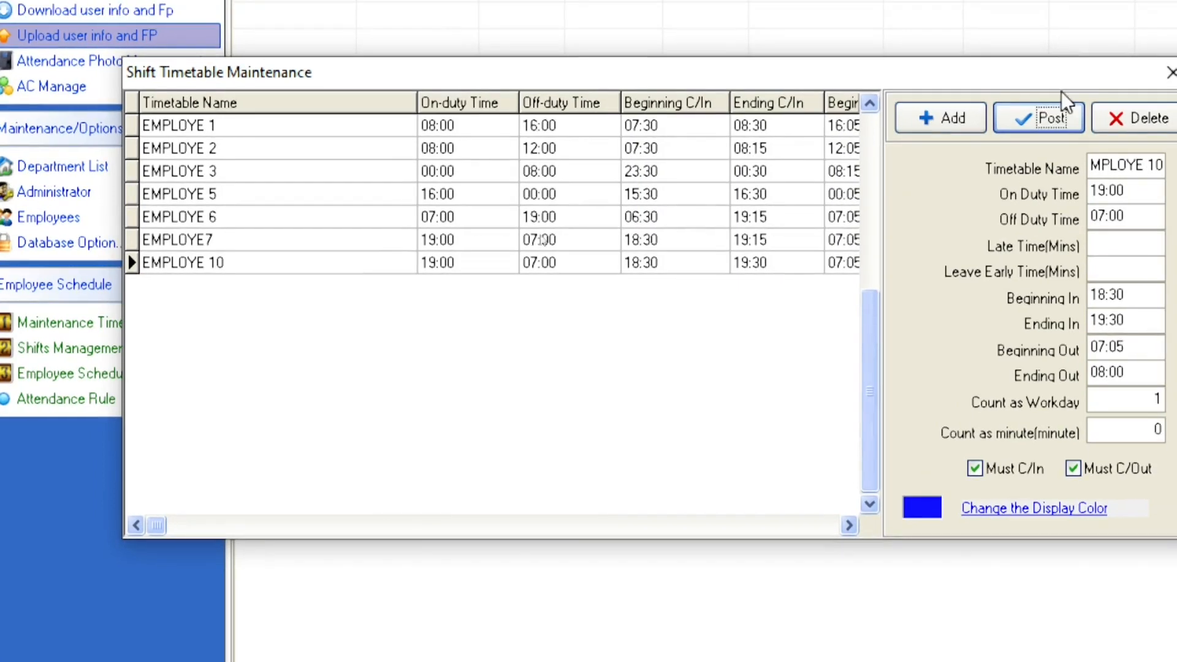
- Add another shift timetable named EMPLOYE 11
click(977, 98)
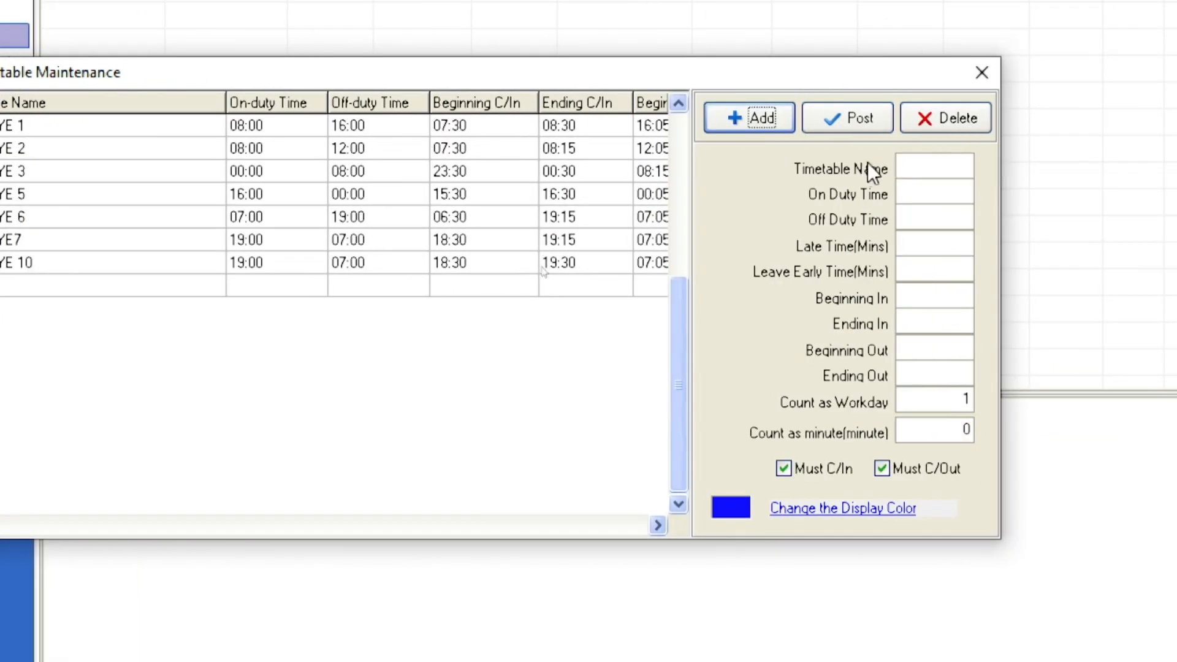
click(906, 165)
text(EMPLOY)
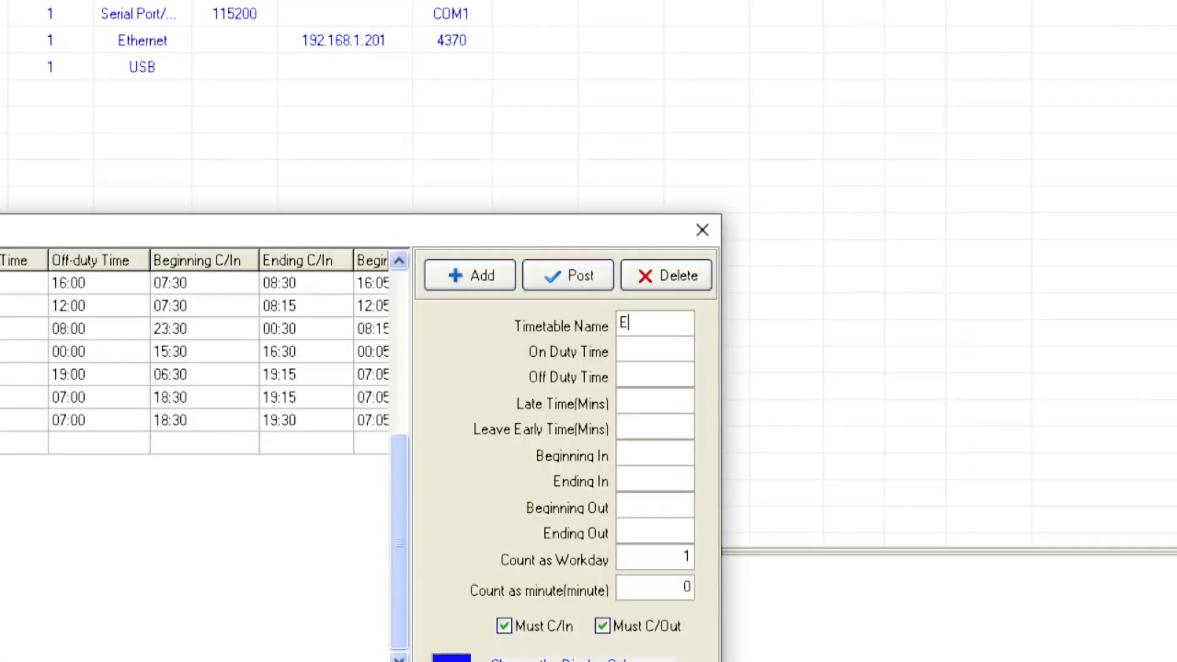
text(E 11)
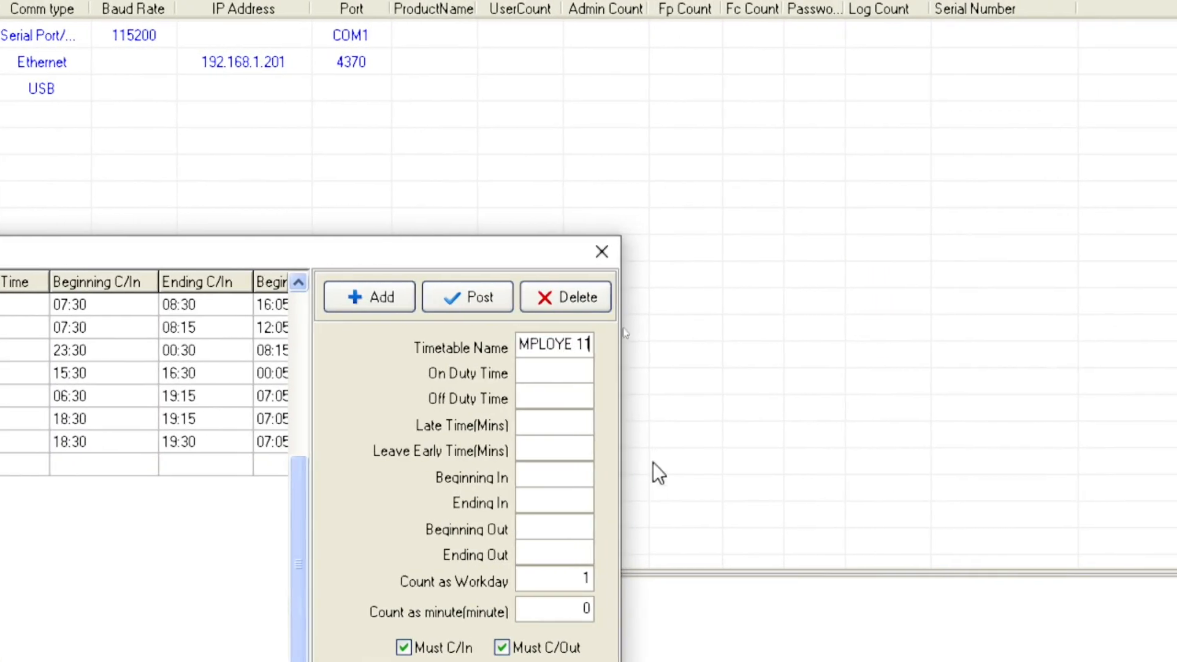
- Set EMPLOYE 11's on-duty time to 07:00 and off-duty time to 19:00
click(556, 368)
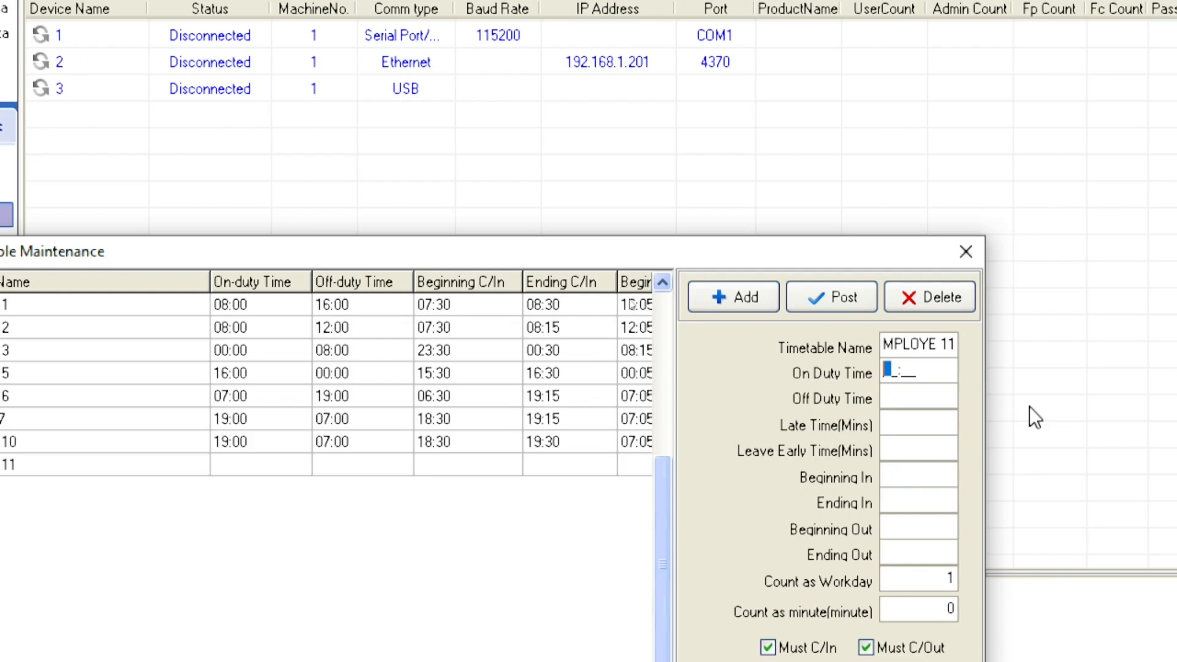
text(07:0)
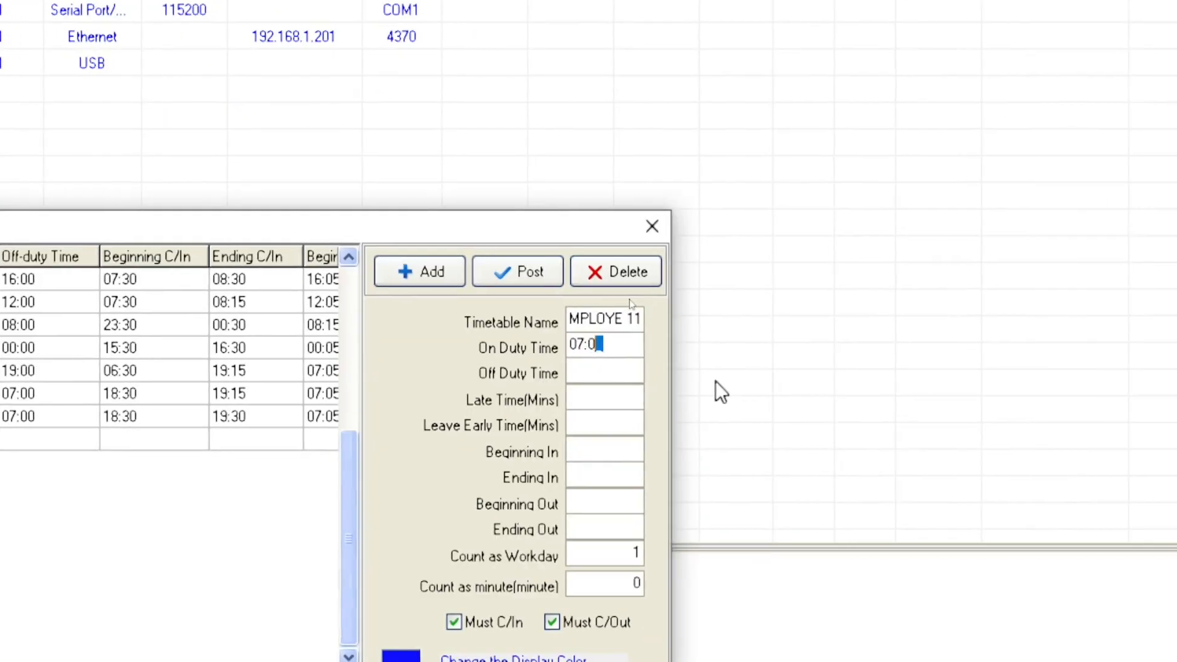
text(0)
click(576, 375)
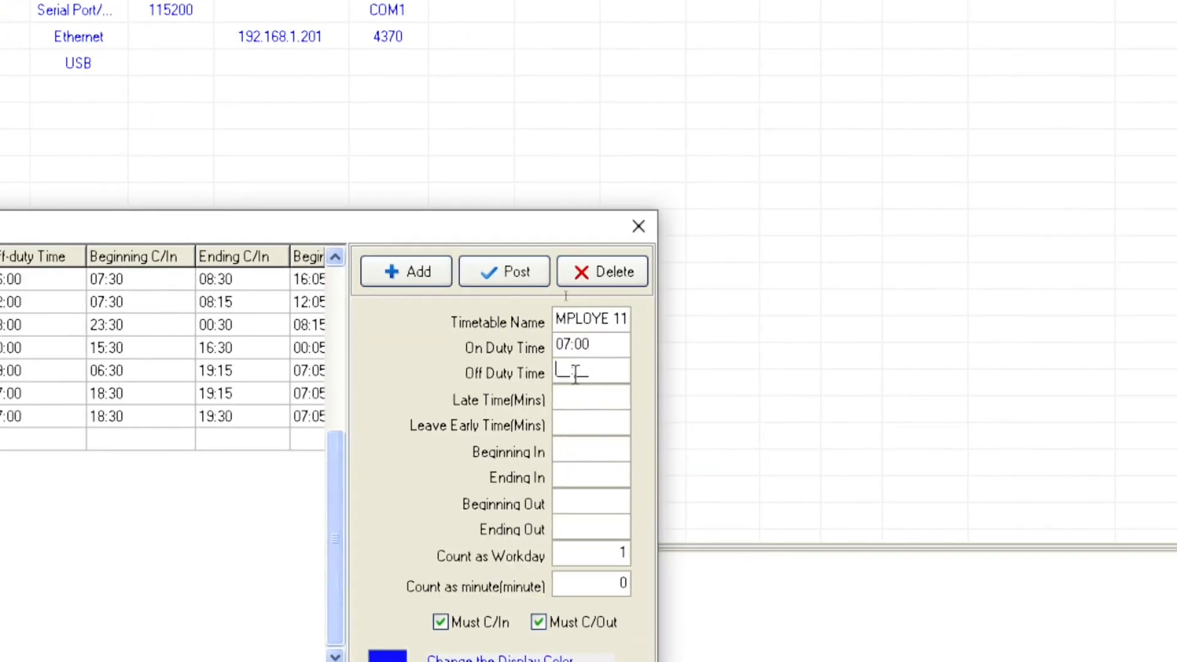
text(1930)
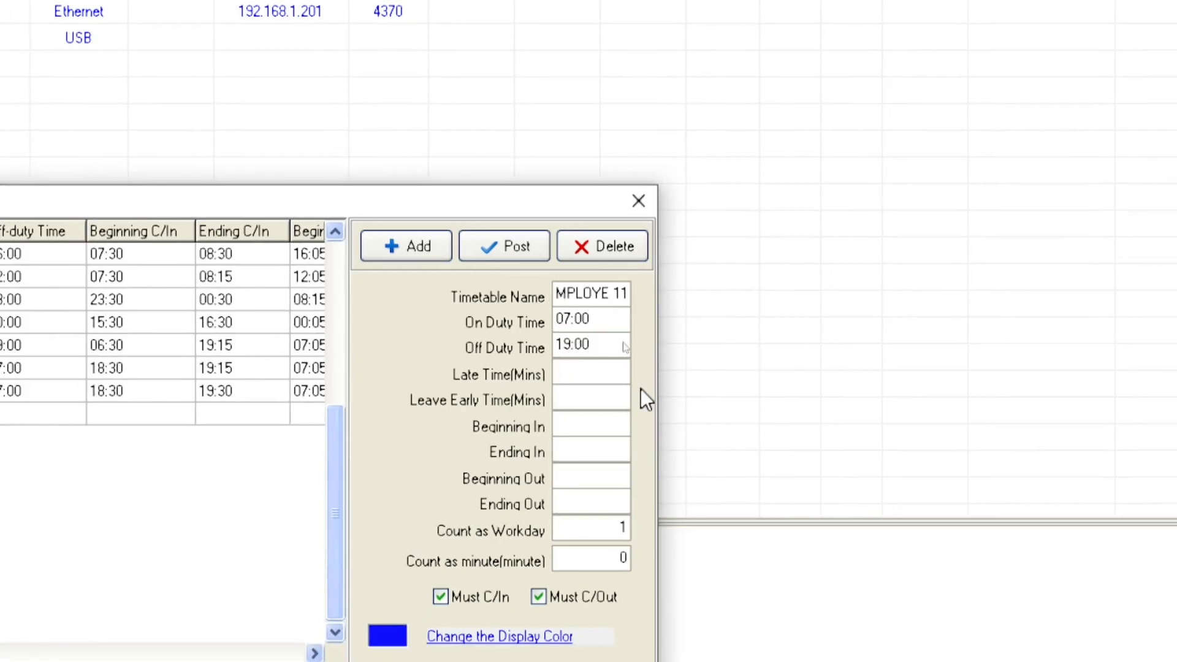
- Set EMPLOYE 11's clock-in window to begin at 06:30 and end at 08:00
click(603, 422)
text(06:)
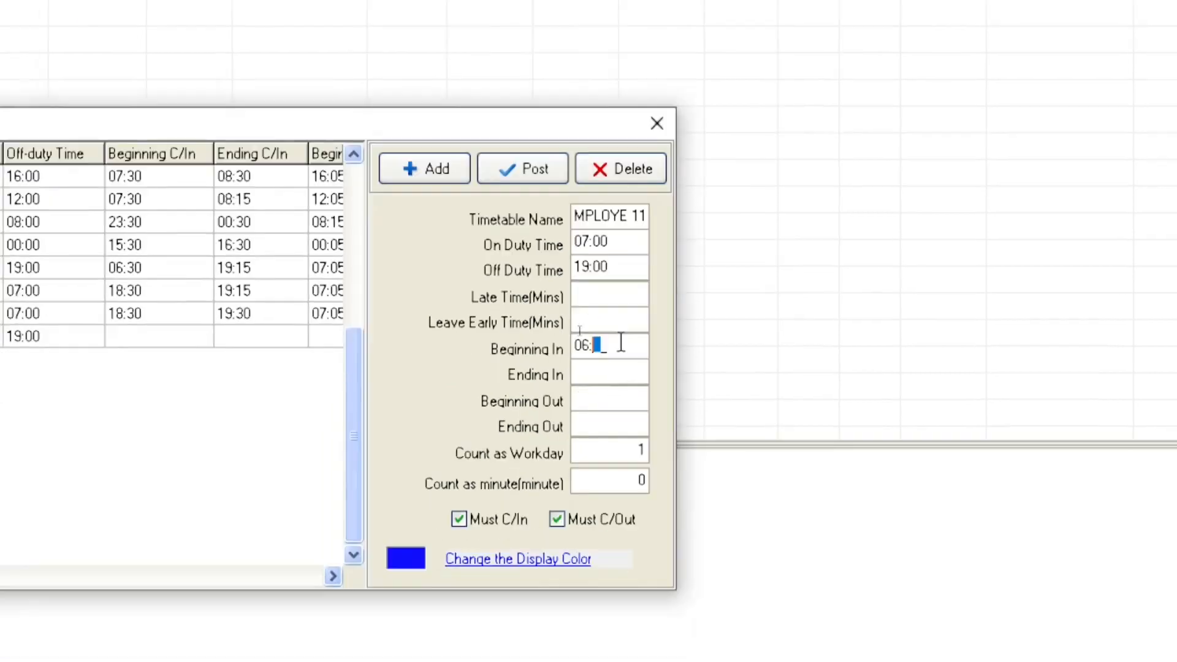
text(30)
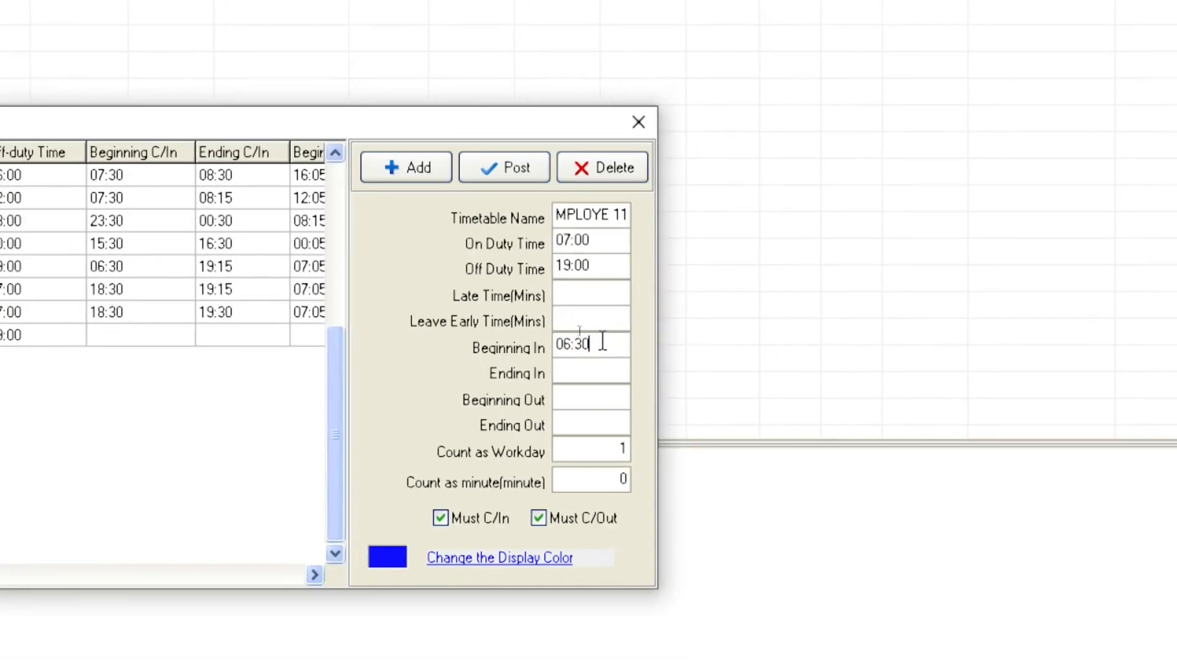
click(591, 371)
text(08:00)
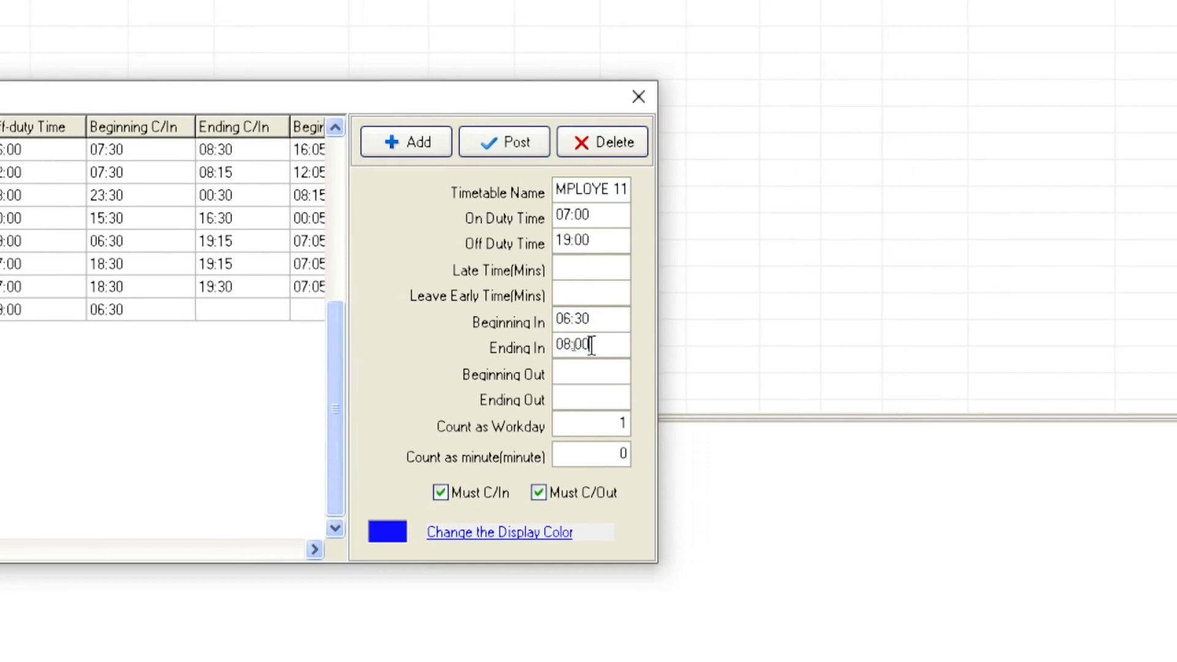
- Set EMPLOYE 11's clock-out window to begin at 19:05 and end at 20:00
click(589, 371)
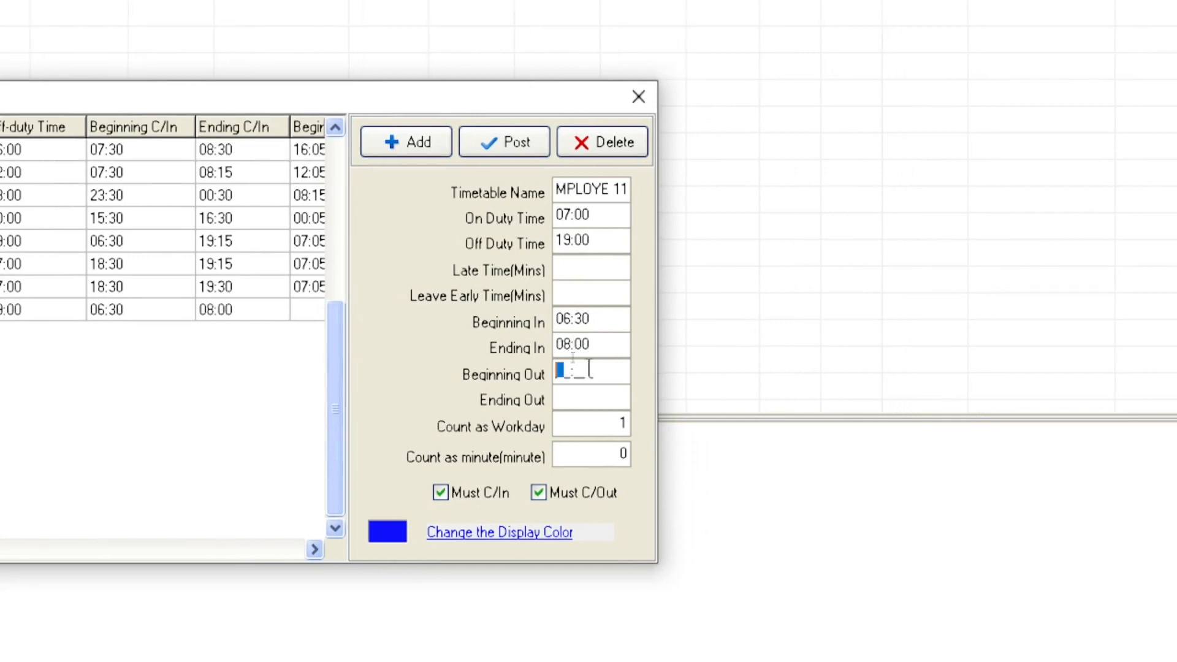
text(1905)
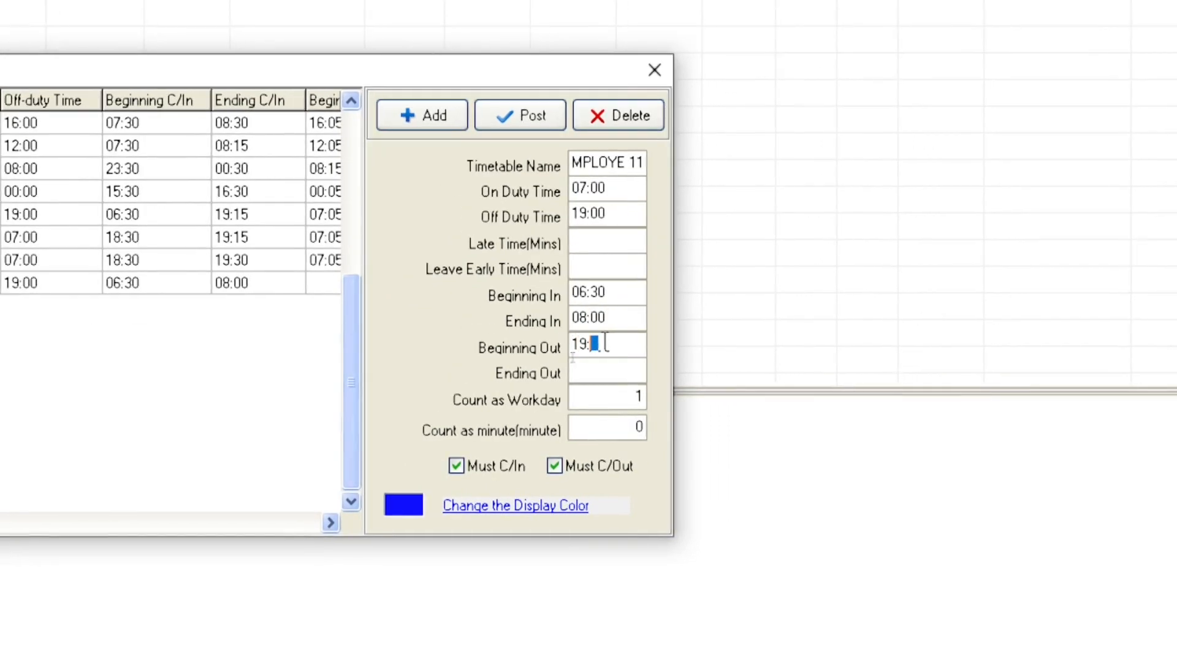
click(587, 368)
text(2000)
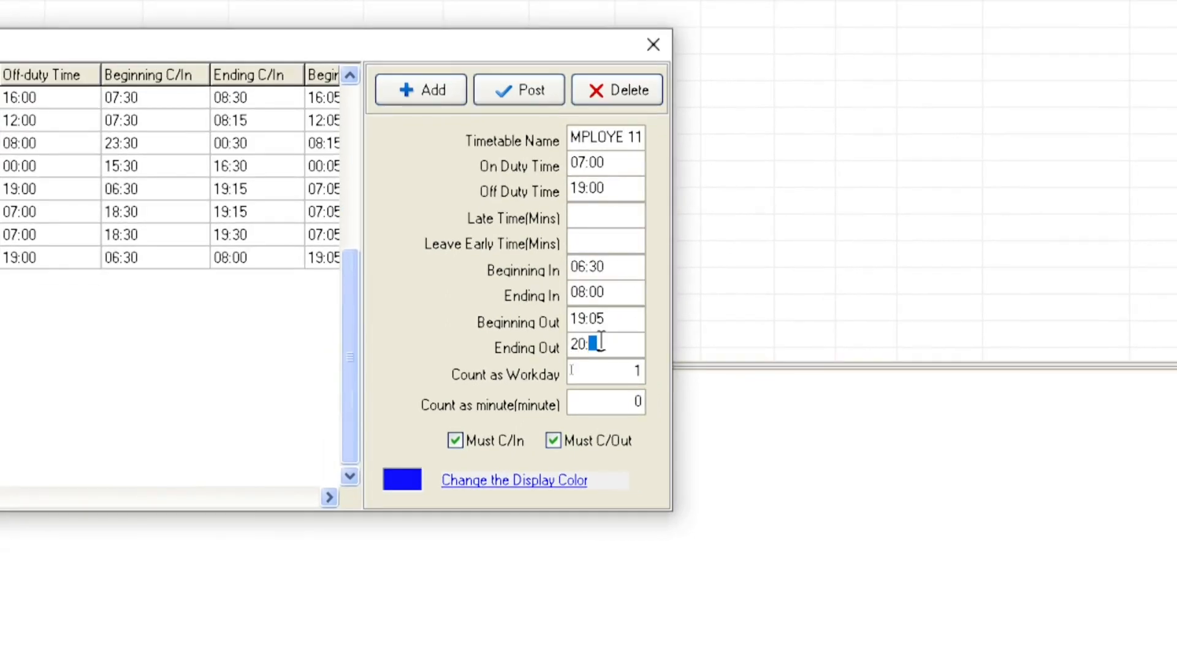
- Save the EMPLOYE 11 timetable and close the timetable maintenance window
click(534, 81)
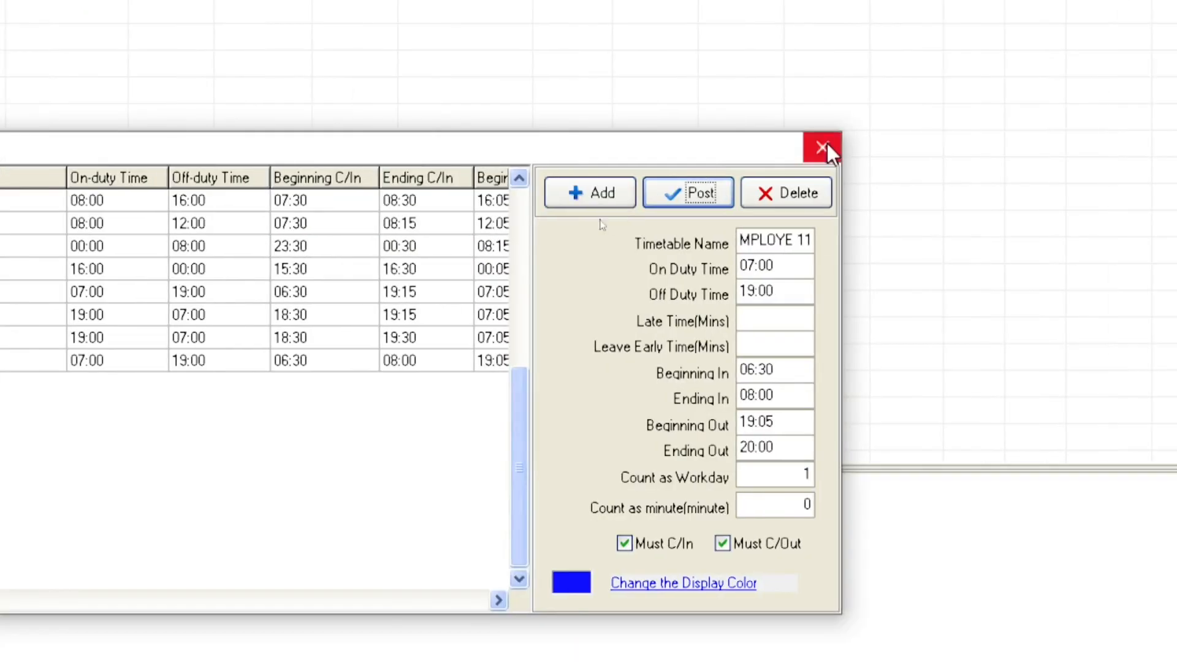
click(1071, 44)
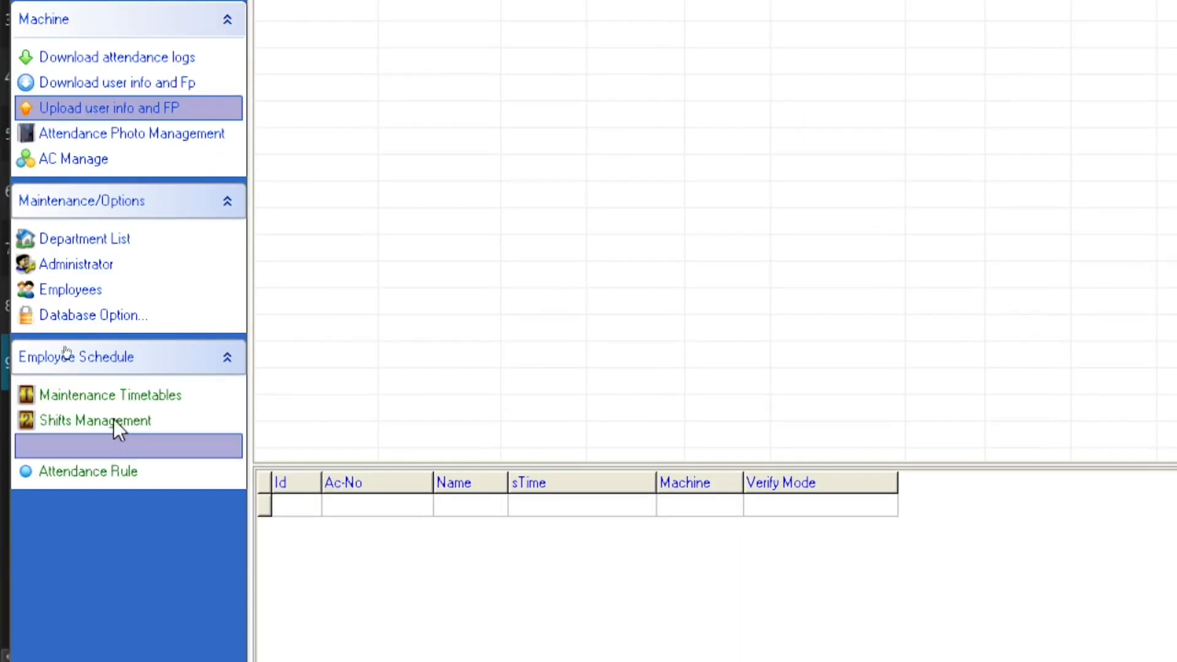
- Add a new shift named EMPLOYE 10 in Shift Management
click(132, 420)
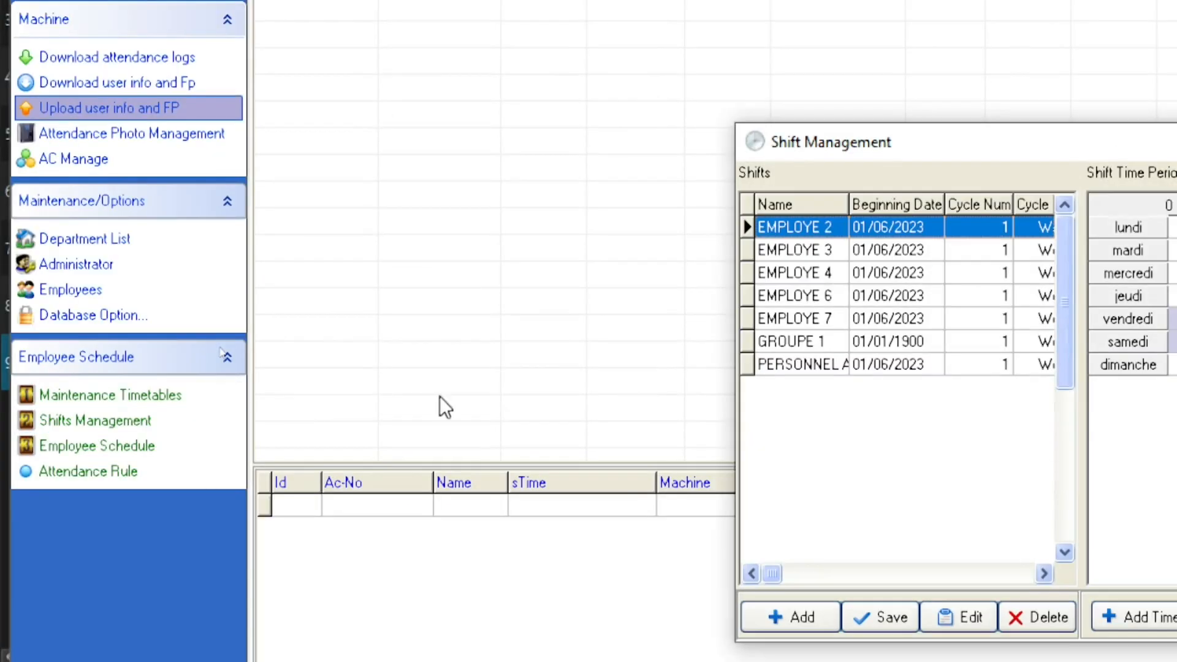
drag(988, 147, 496, 53)
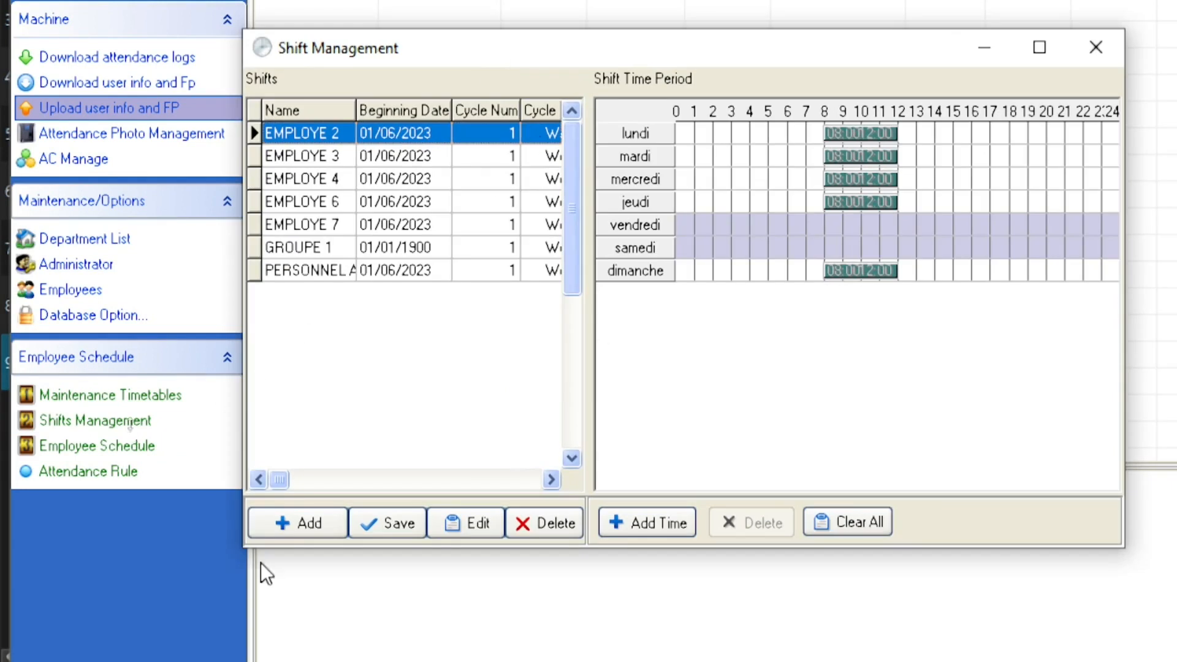
click(287, 524)
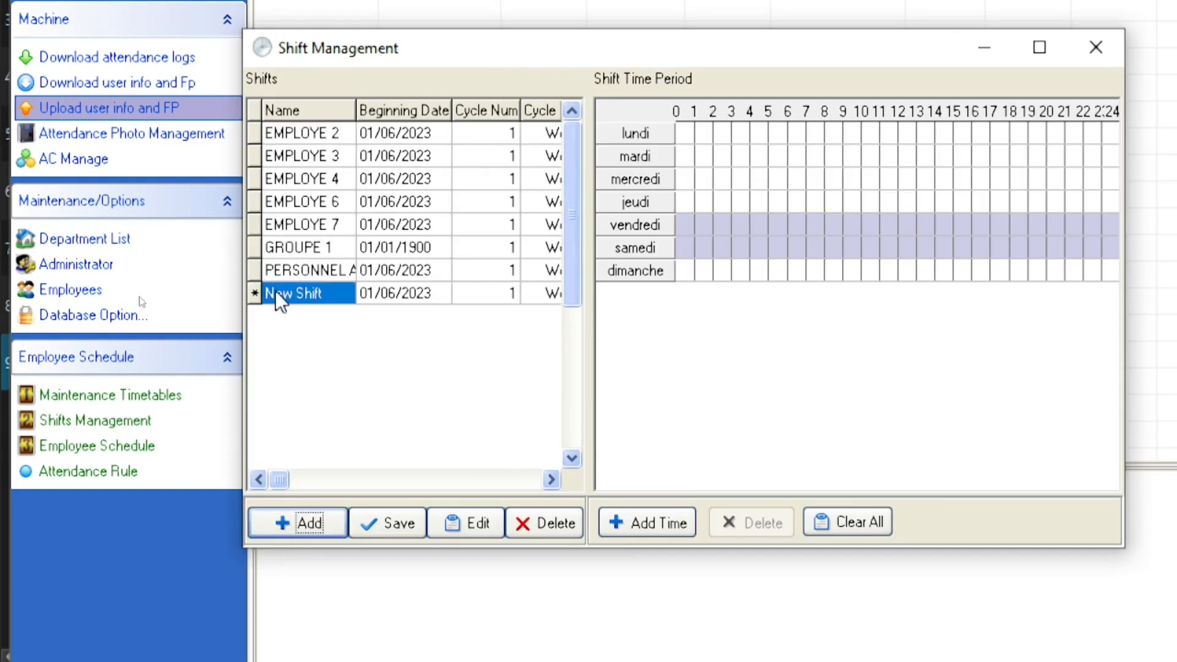
double_click(300, 295)
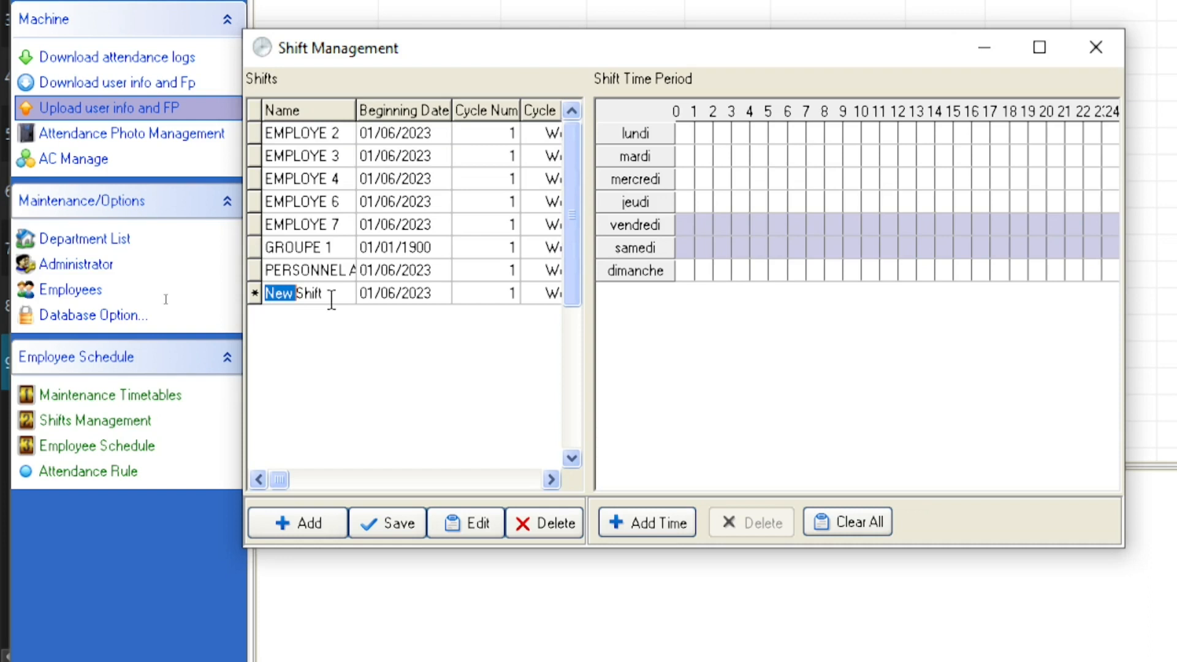
drag(330, 299, 263, 298)
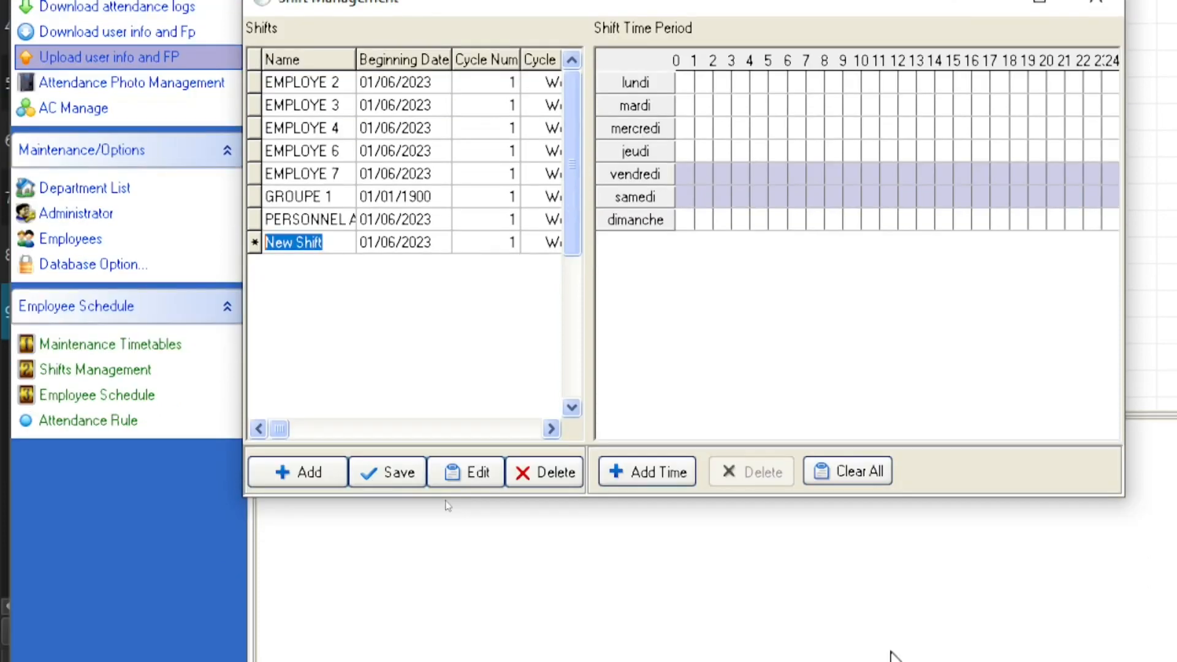
text(EMPLO)
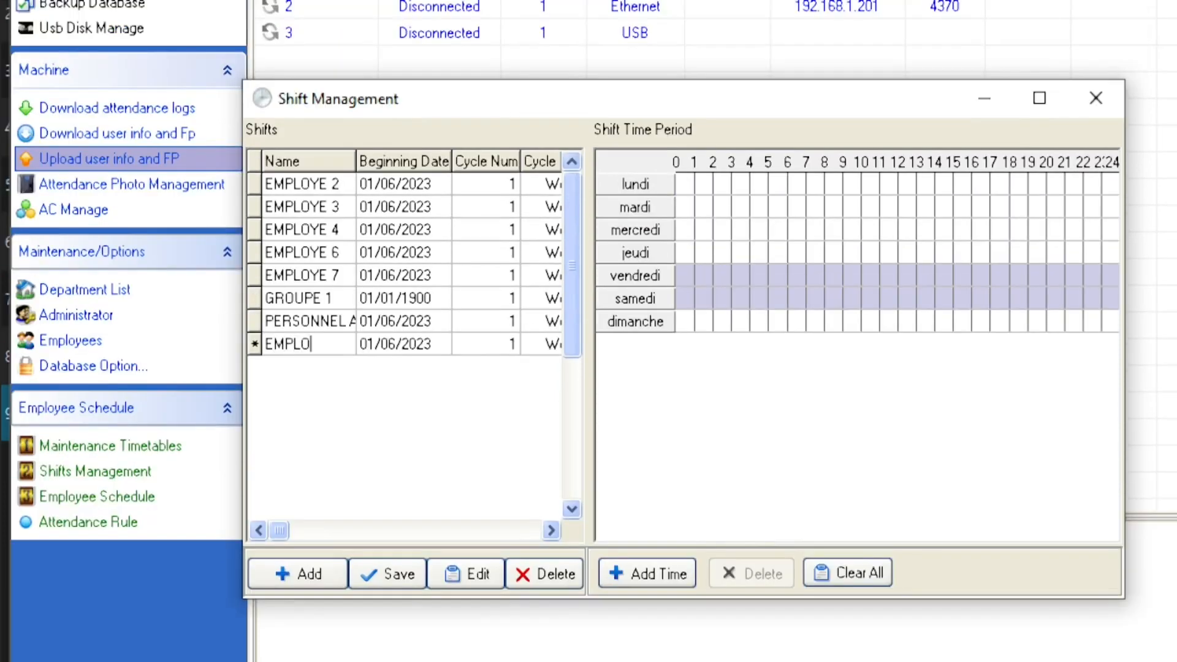
text(YE 10)
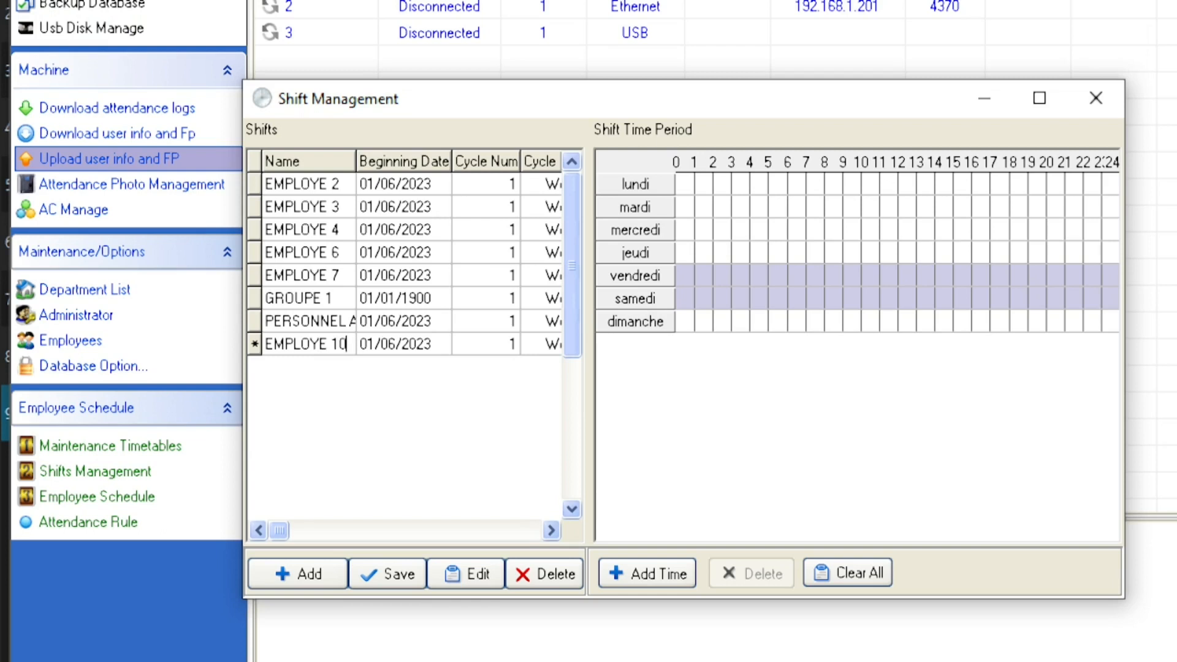
- Assign the EMPLOYE 10 (19:00-07:00) timetable to all seven days of the EMPLOYE 10 shift and save it
click(663, 574)
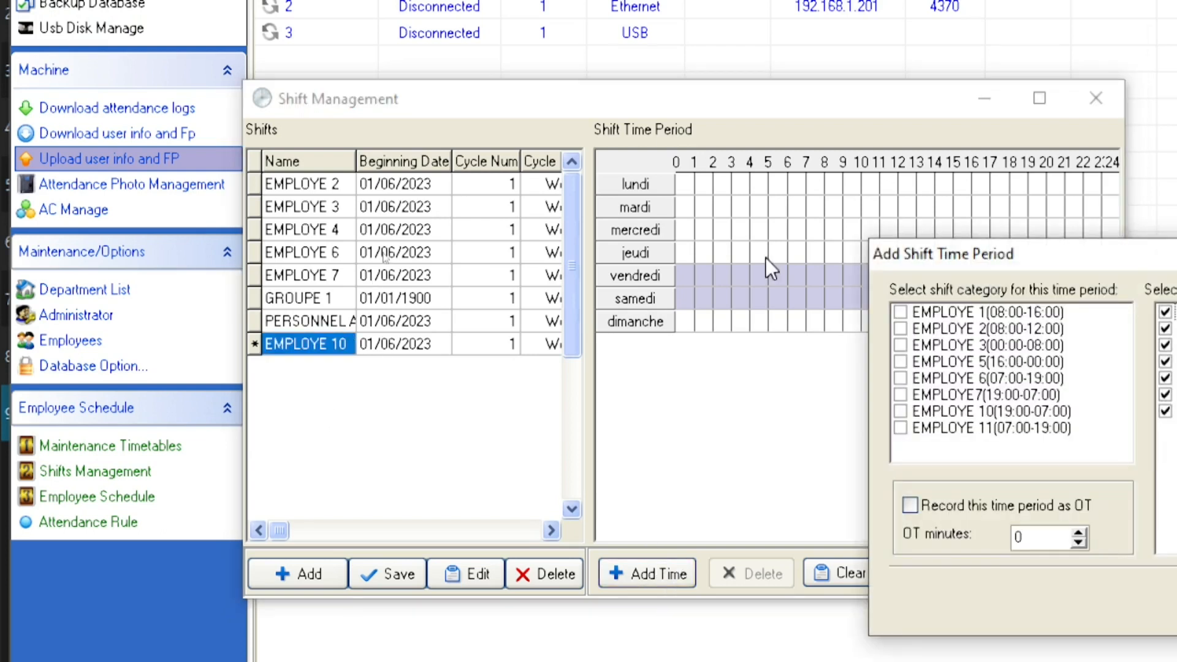
drag(1018, 252, 547, 191)
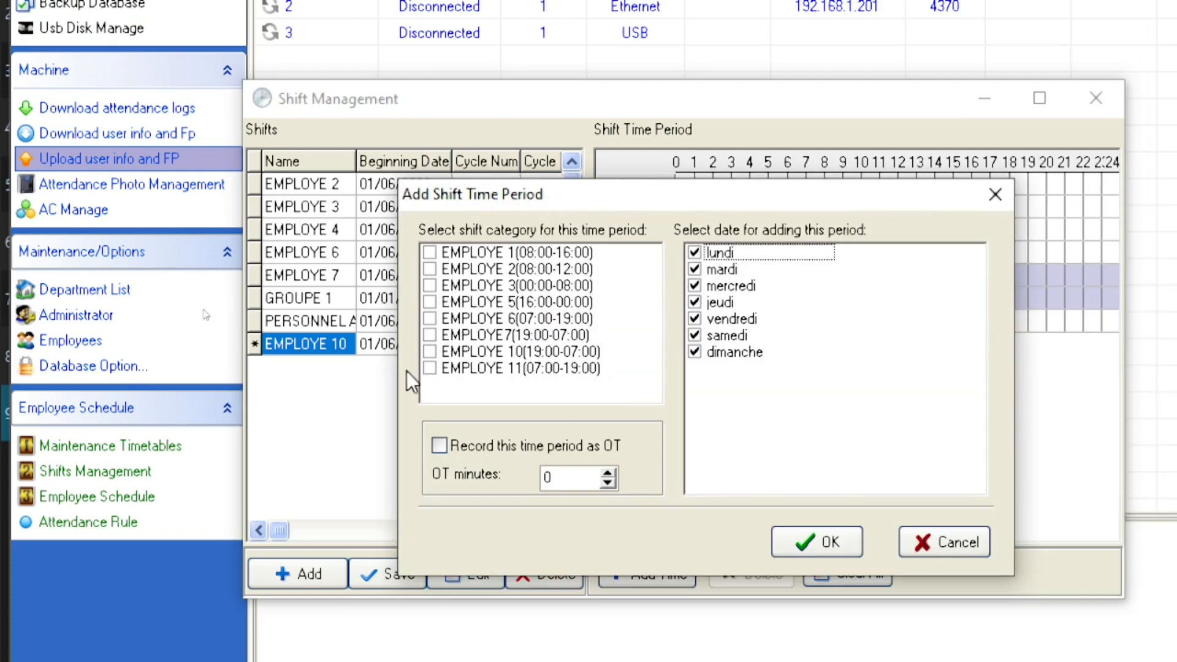
click(429, 352)
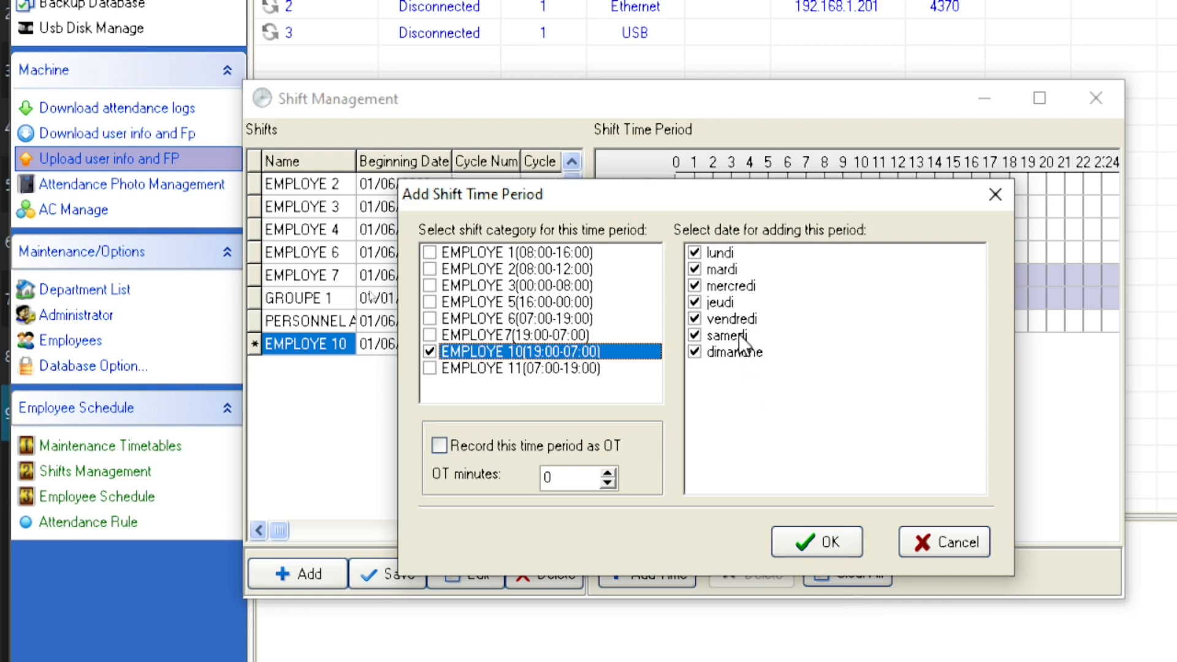
click(818, 542)
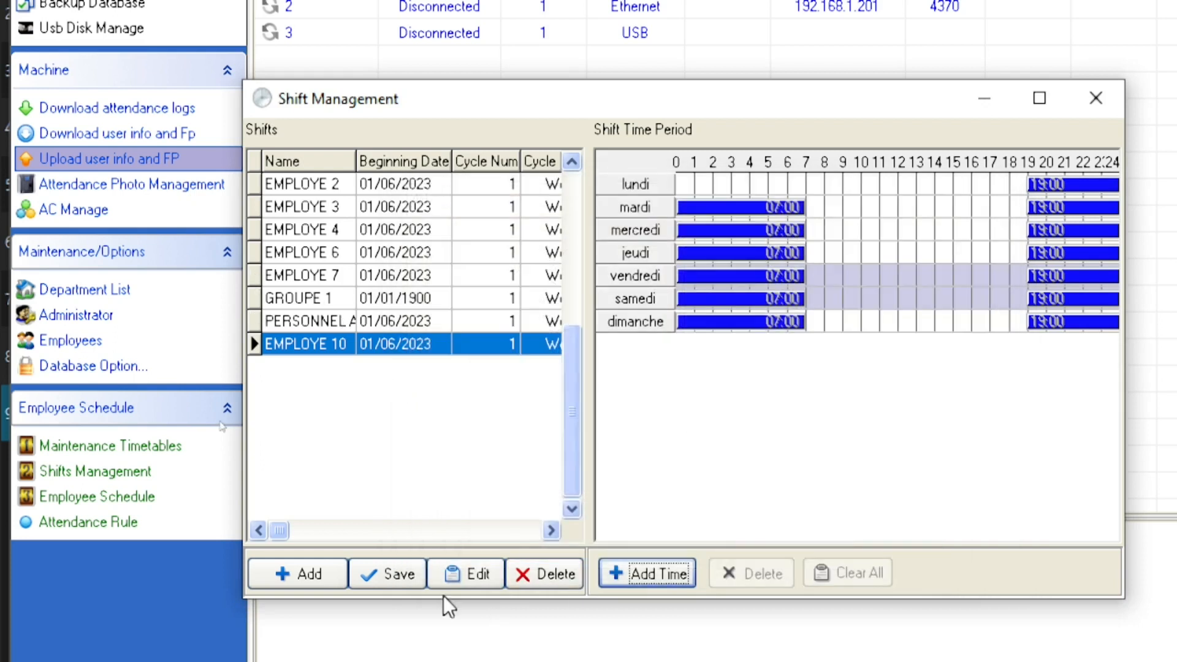
click(395, 572)
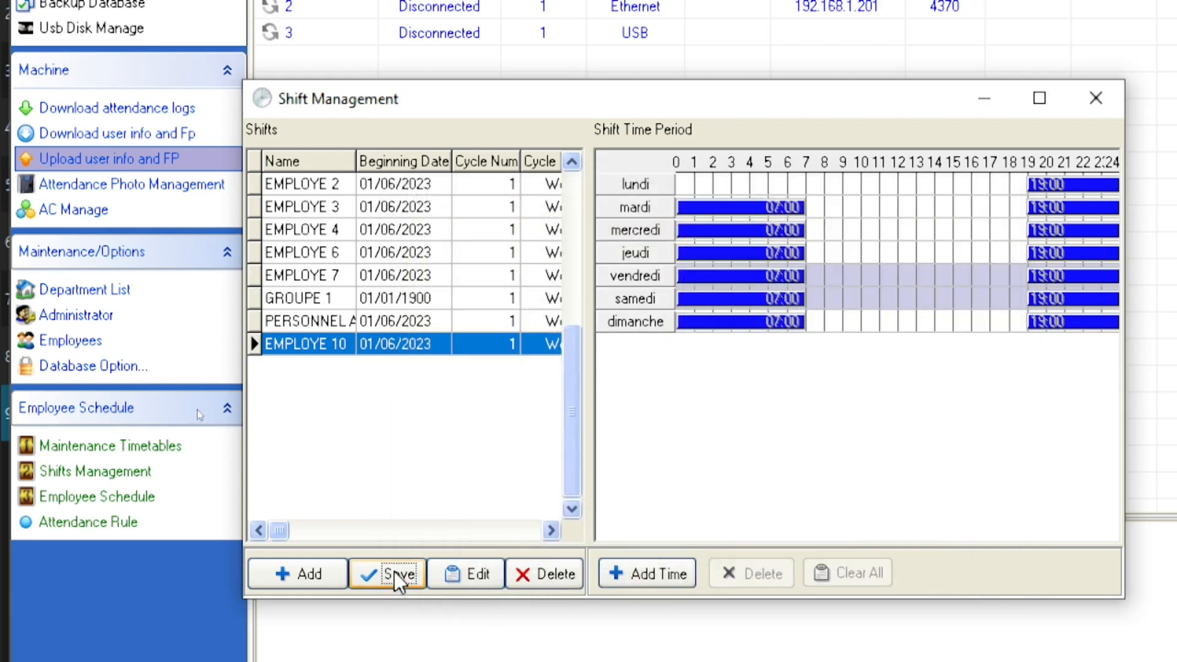
- Add another shift named EMPLOYE 11 to the shifts list
click(282, 581)
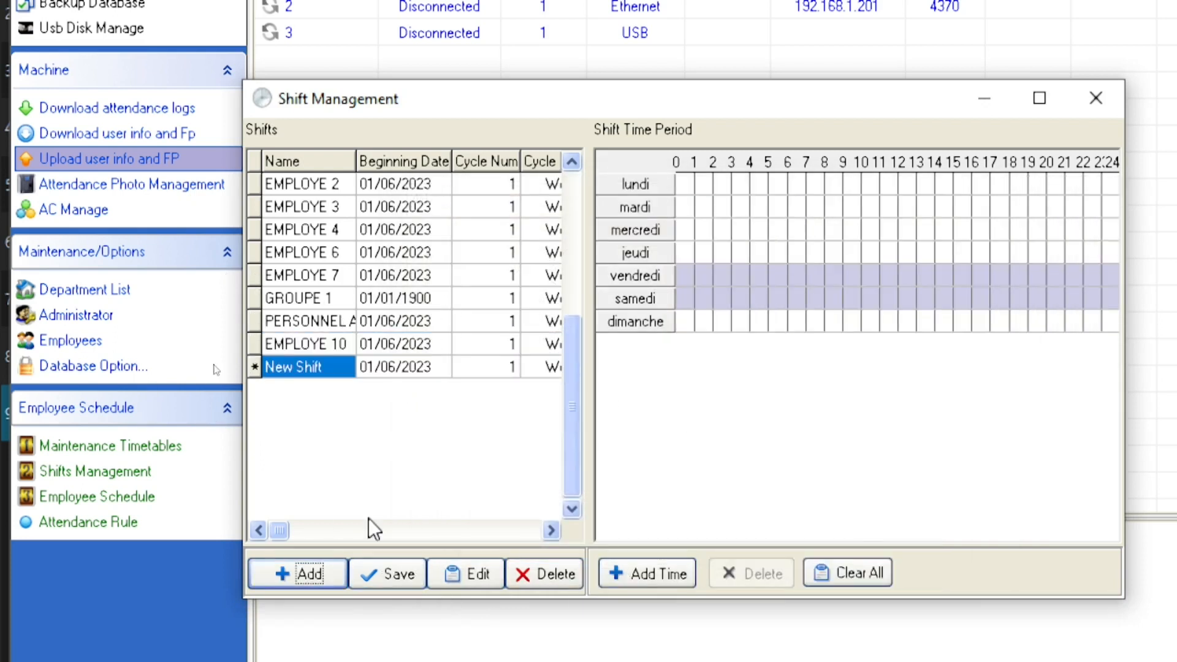
click(301, 367)
text(E)
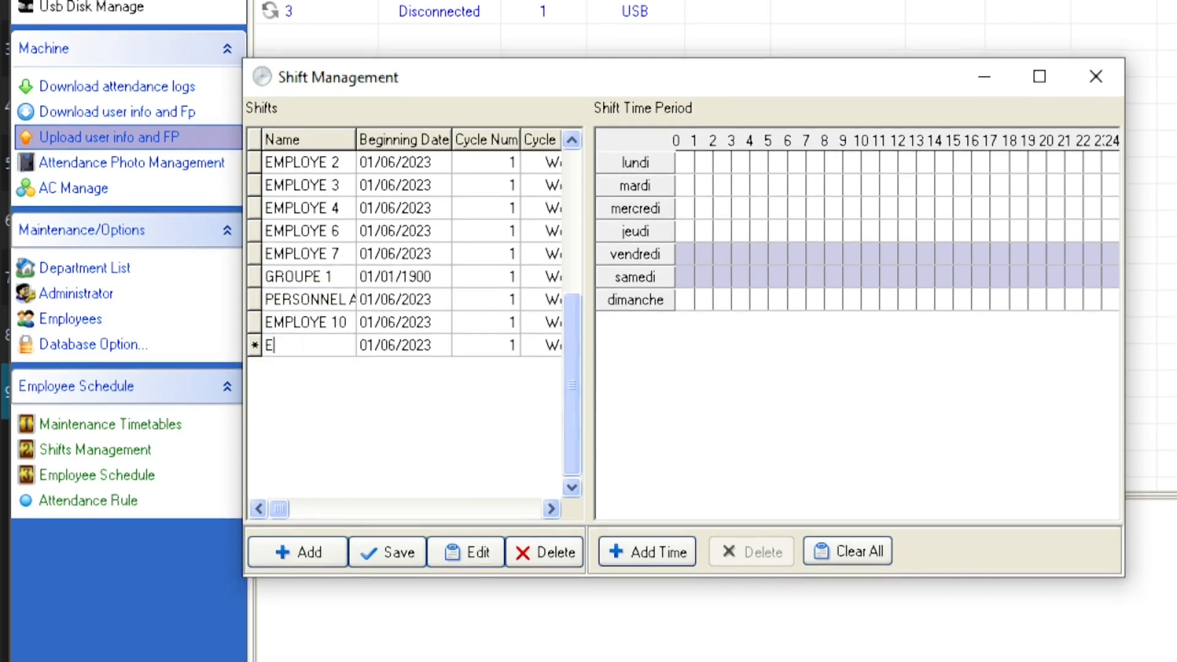
text(MPLOYE )
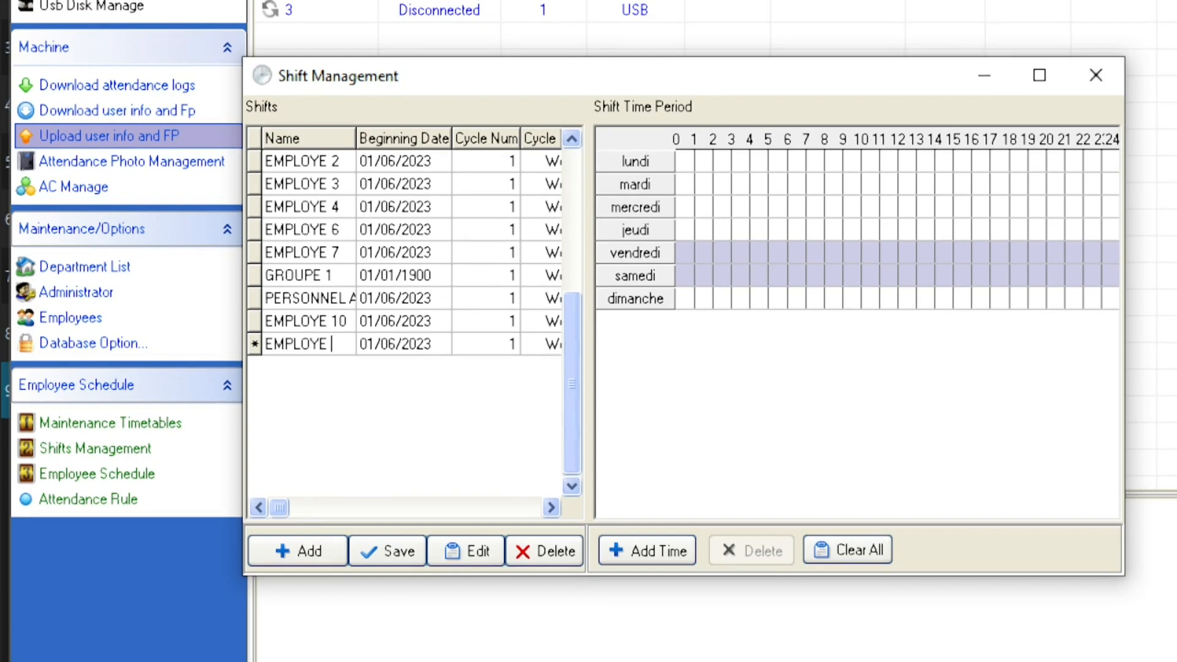
text(11)
- Assign the EMPLOYE 11 (07:00-19:00) timetable to all seven days of the EMPLOYE 11 shift, save it and close Shift Management
click(656, 563)
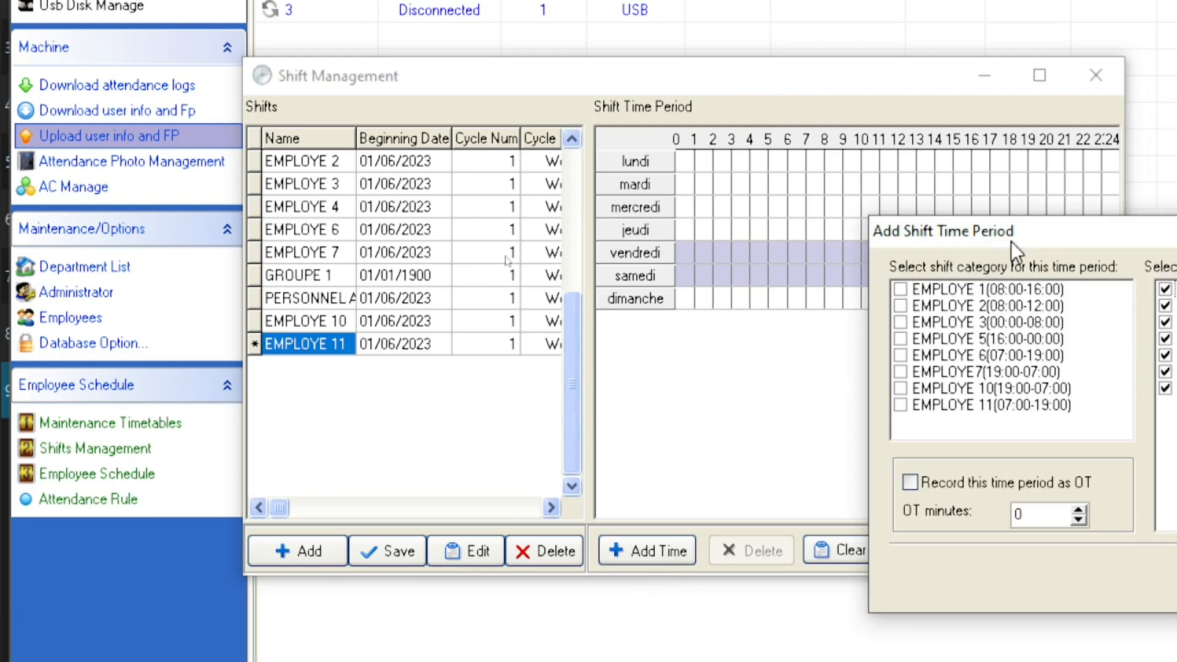
drag(1011, 242, 786, 161)
click(676, 327)
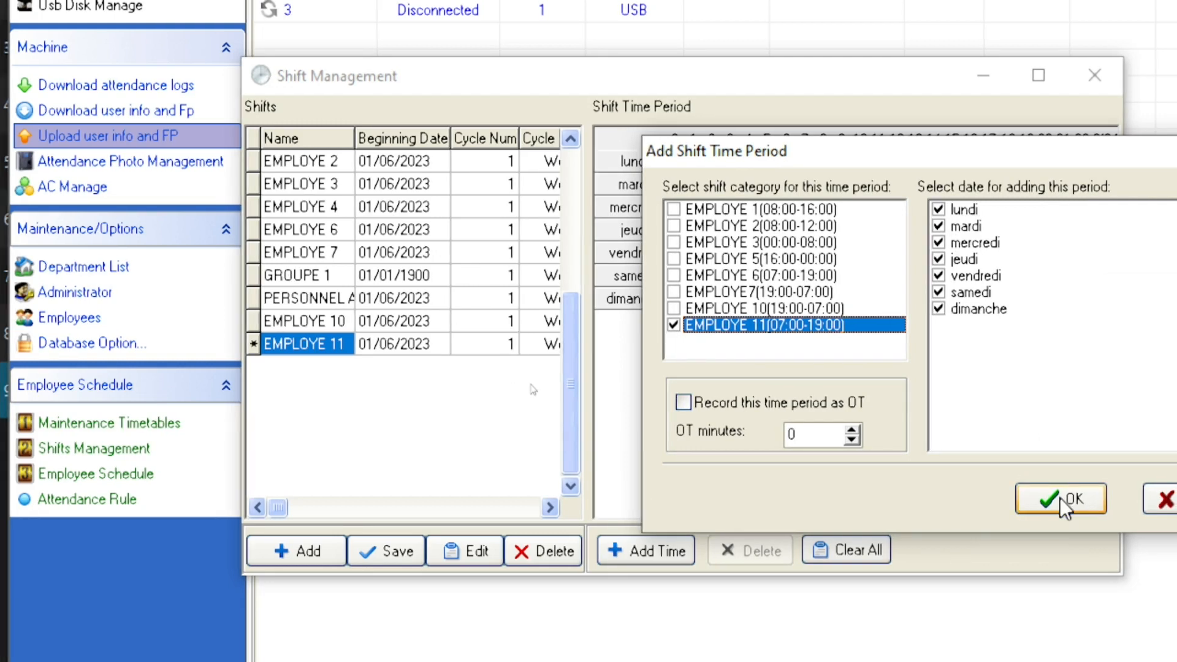
click(1061, 498)
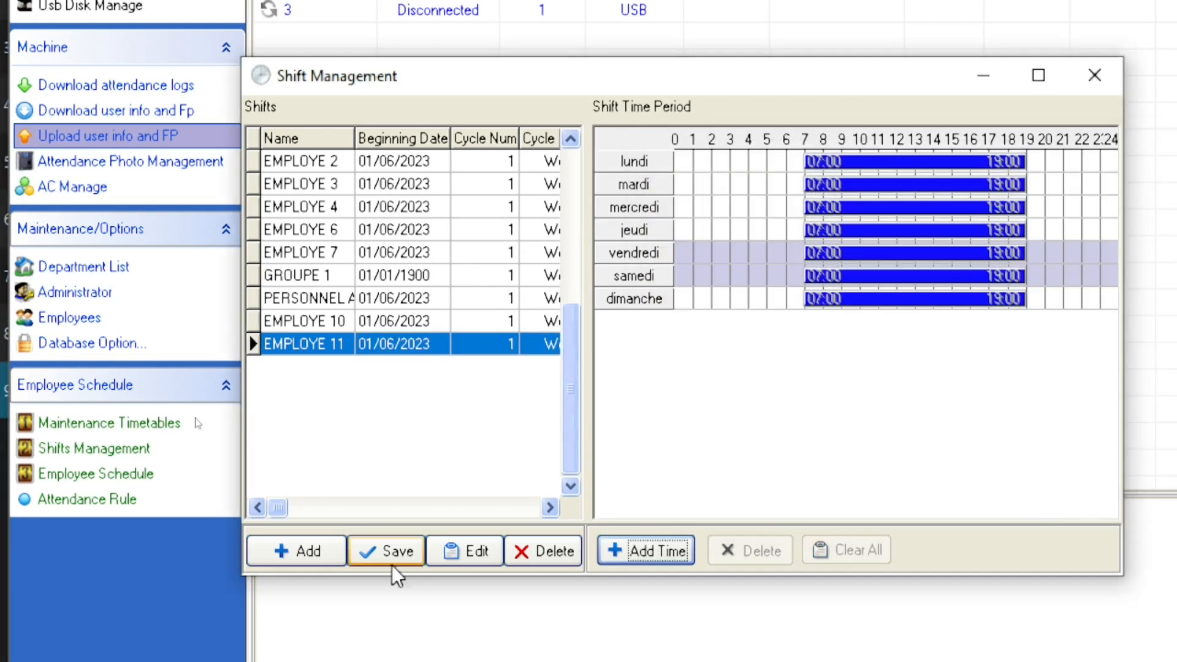
click(387, 554)
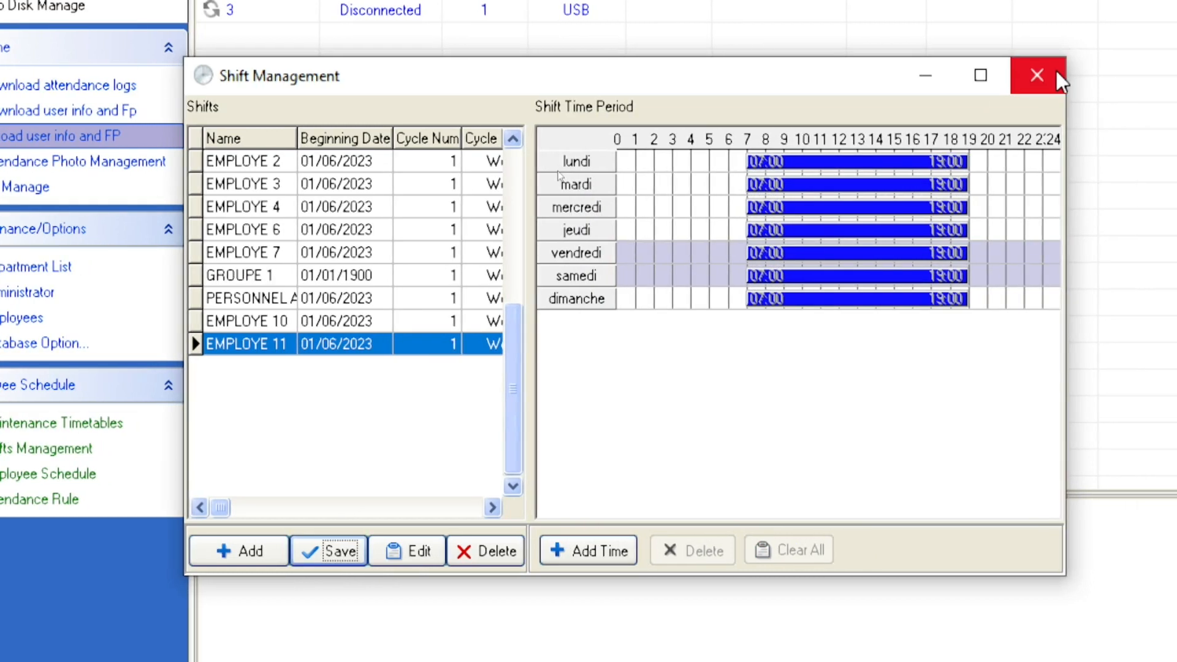
click(1056, 70)
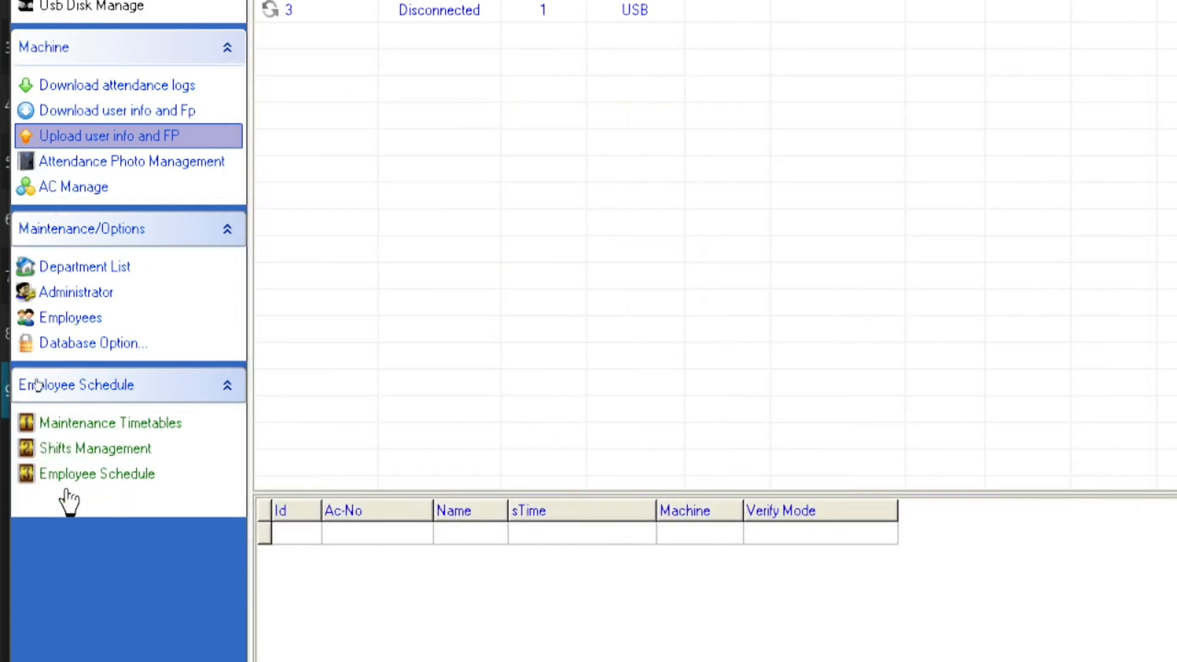
- Open the employee schedule and select EMPLOYE 10 to show their current shift
click(83, 476)
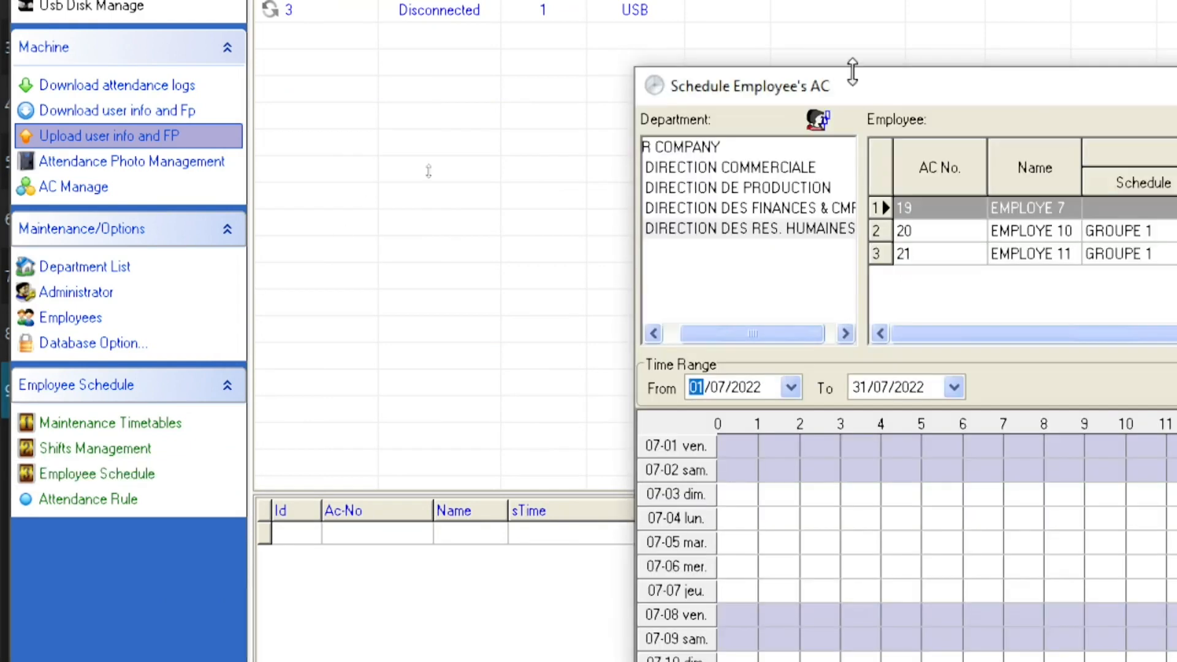
drag(929, 100, 564, 39)
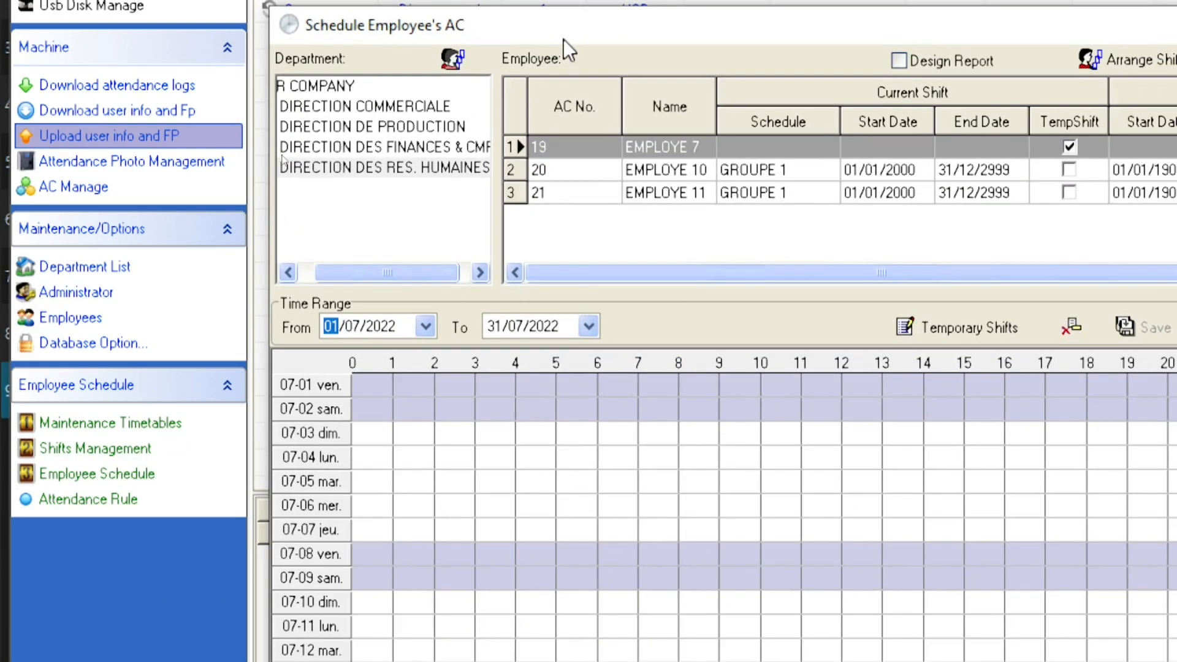
click(762, 170)
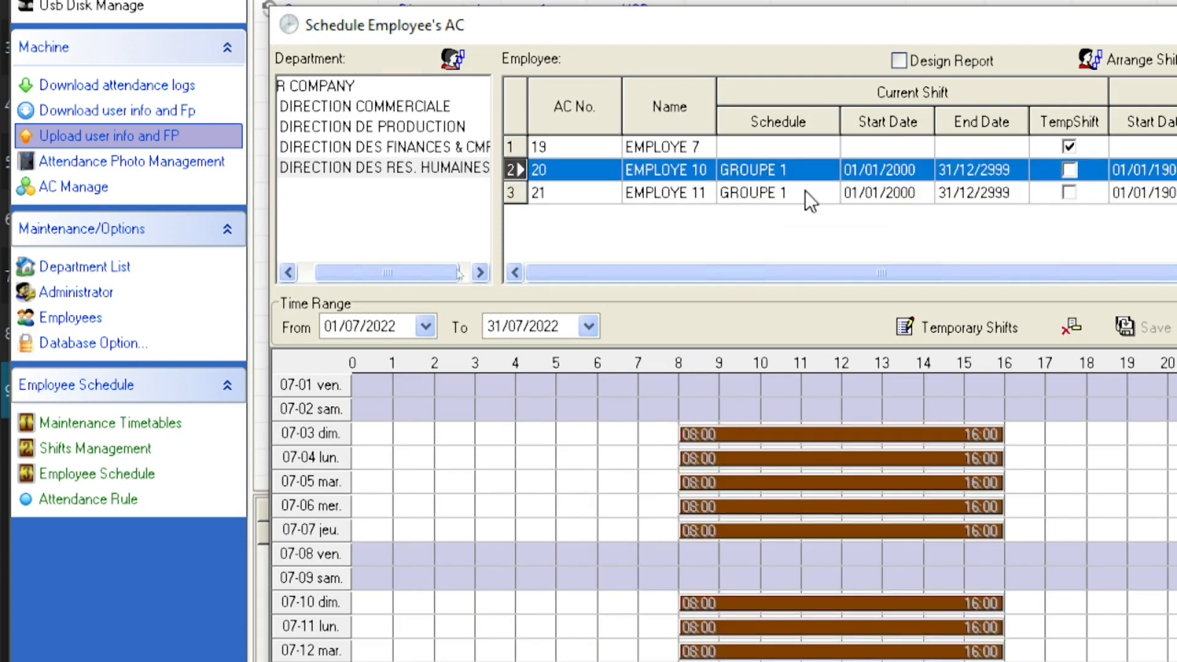
- Try to remove EMPLOYE 10's scheduled shifts for July 2022 through temporary shifts and save
click(947, 325)
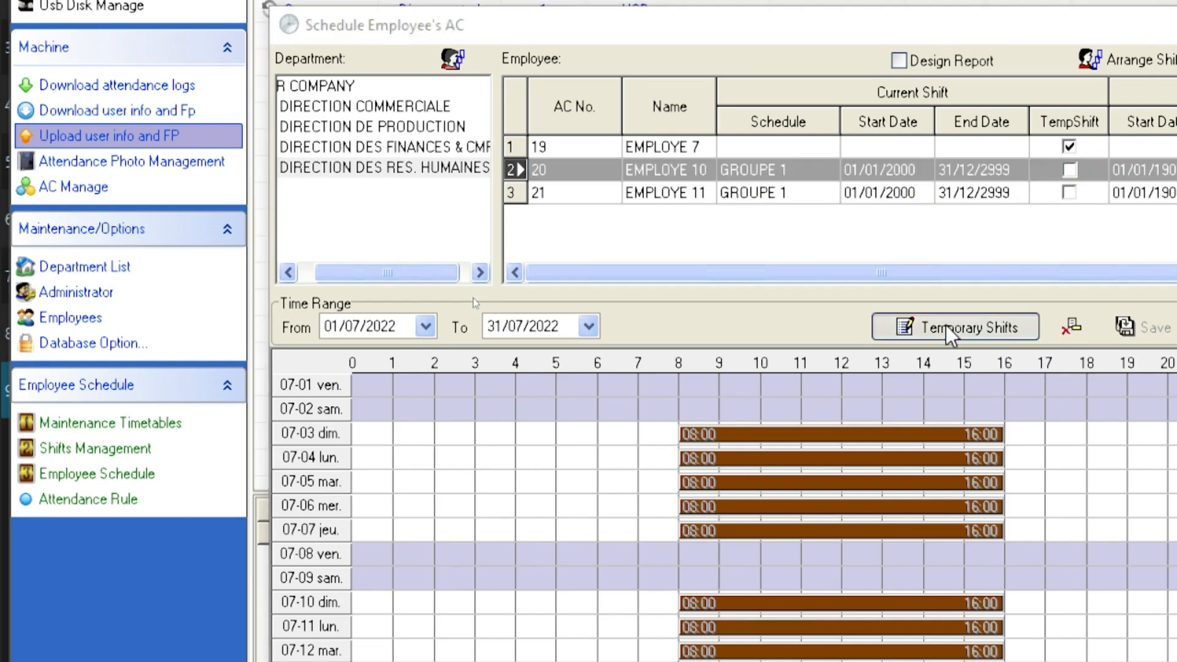
drag(1065, 351, 644, 315)
click(766, 455)
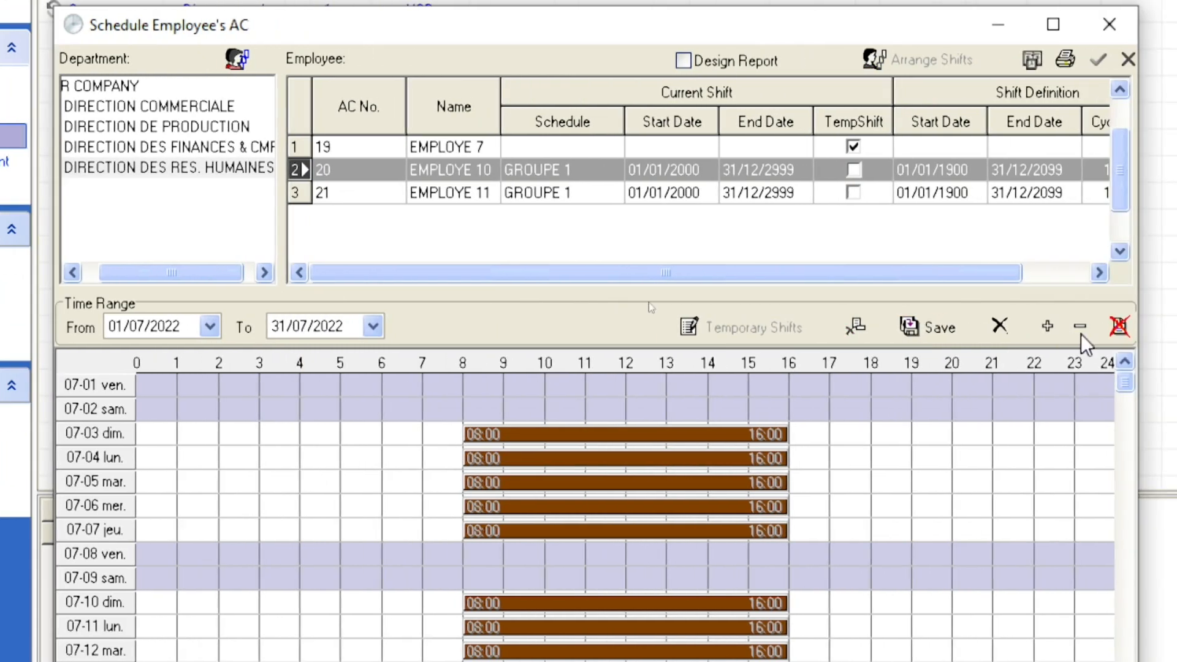
click(1080, 329)
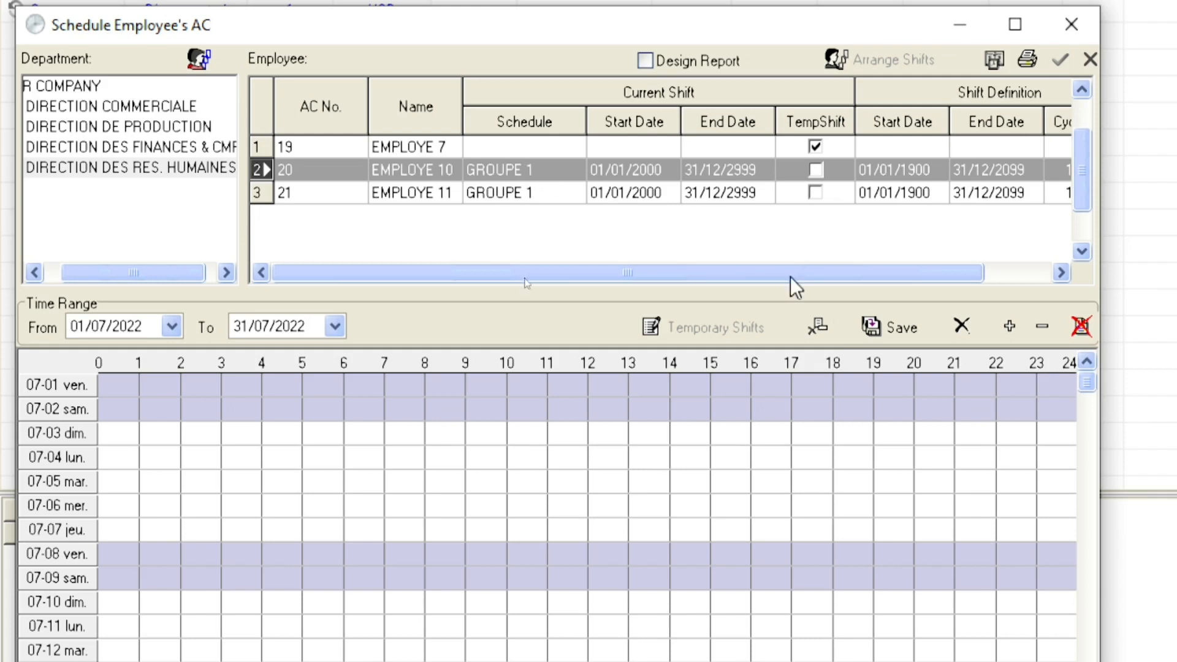
click(899, 329)
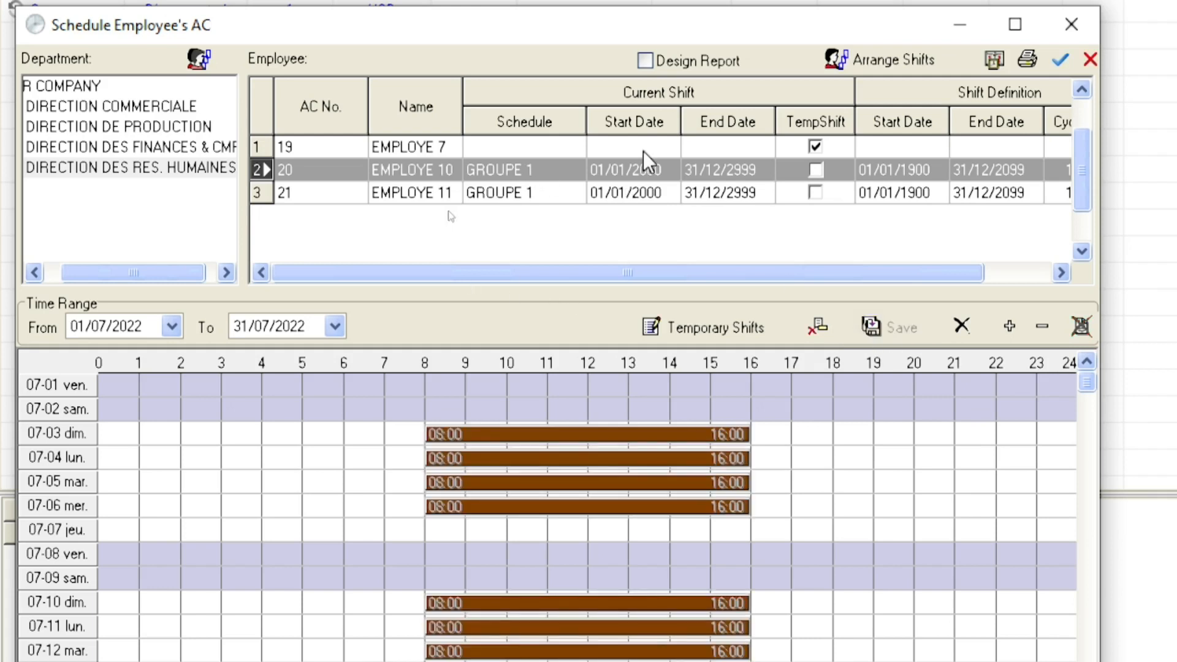
- Remove the GROUPE 1 shift schedule from EMPLOYE 10's assigned schedules list
click(649, 168)
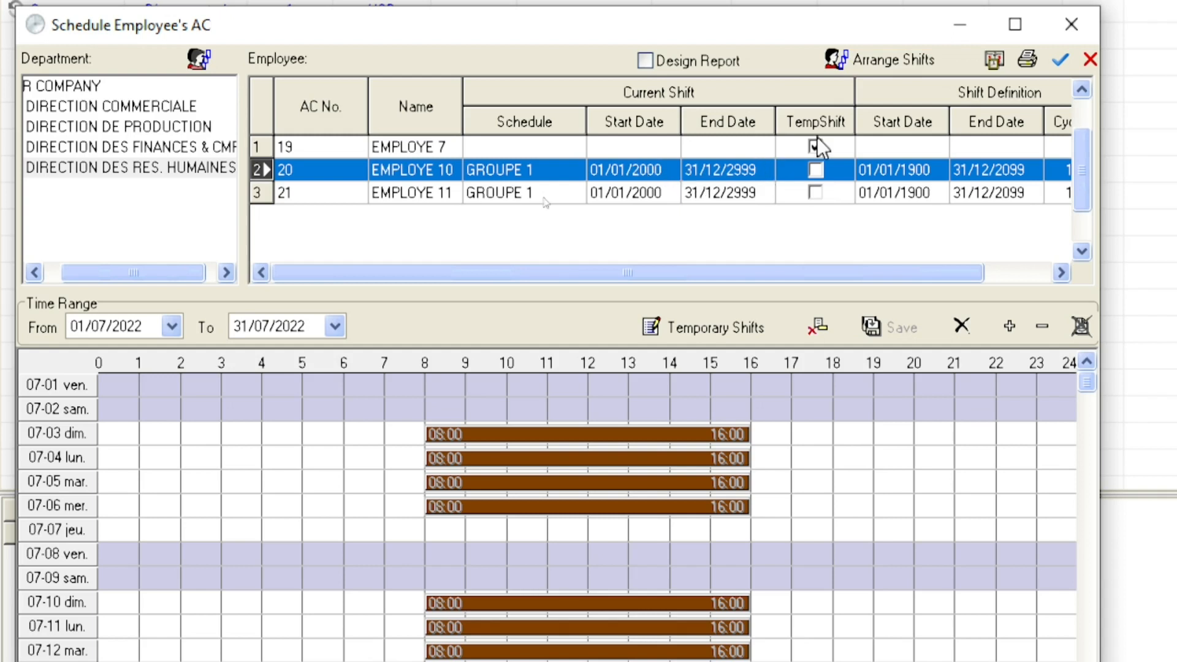
click(896, 68)
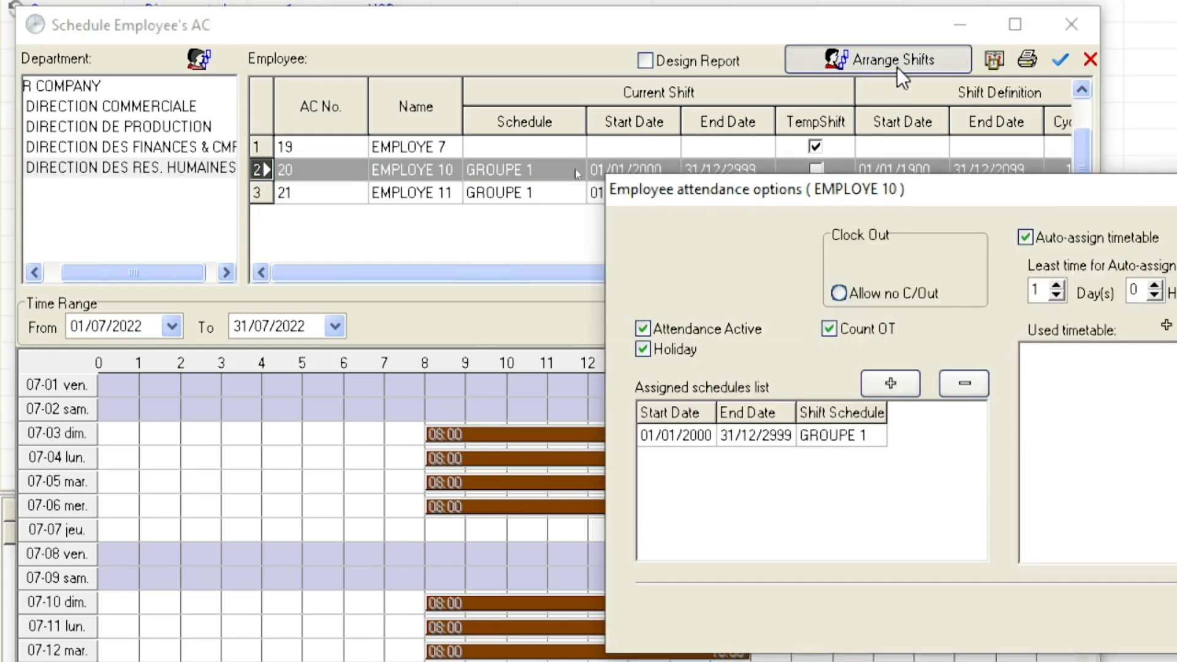
click(868, 431)
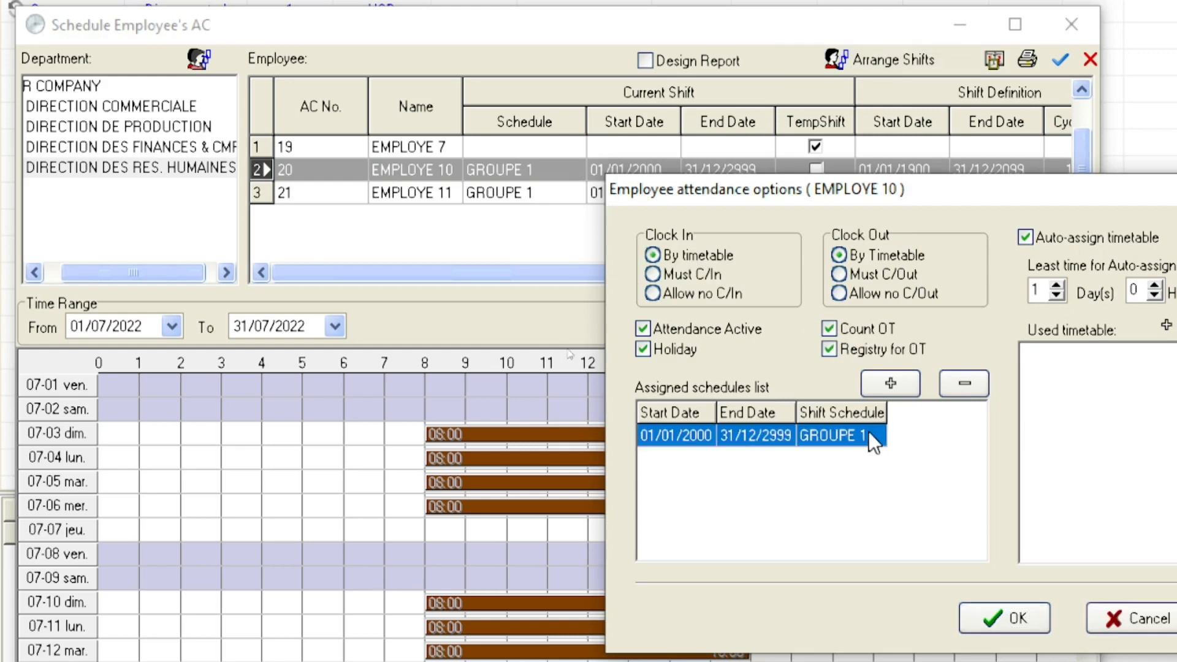
click(961, 391)
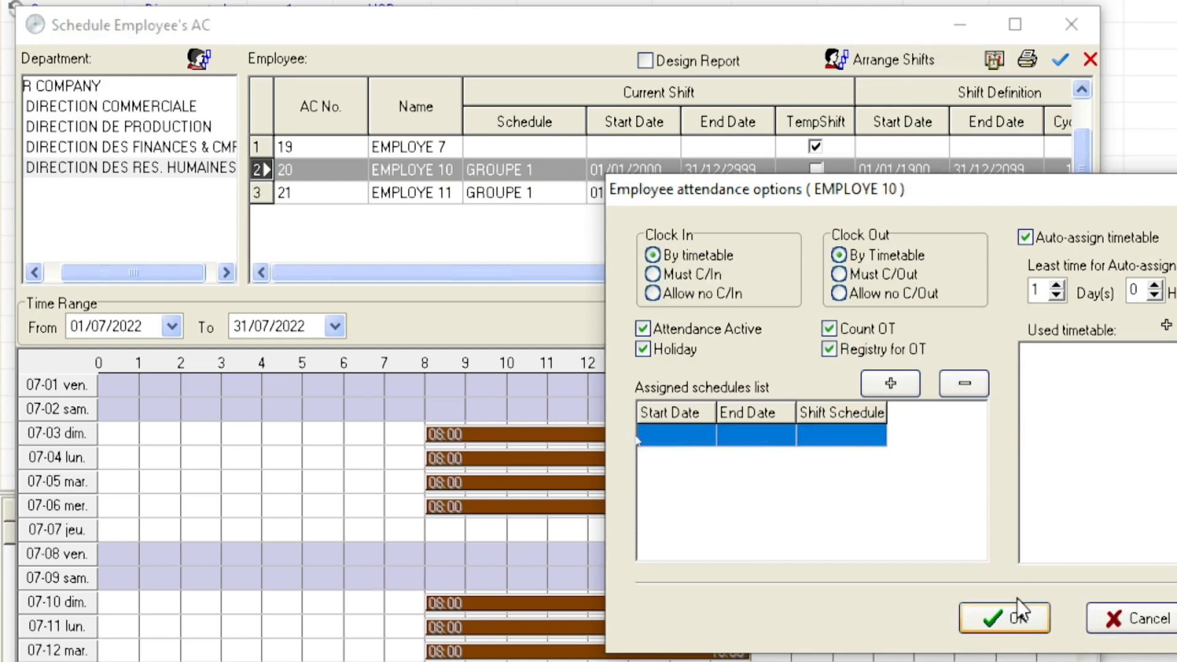
click(1018, 617)
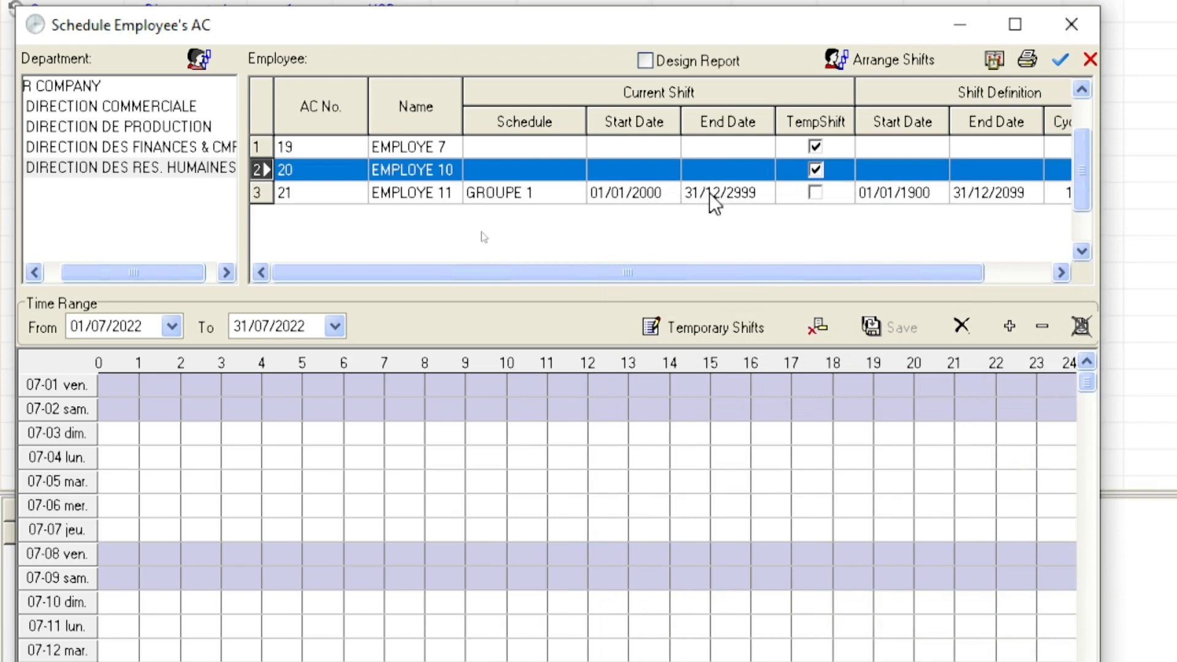
- Remove the GROUPE 1 shift schedule from EMPLOYE 11's assigned schedules list and confirm the attendance options
click(570, 192)
click(910, 65)
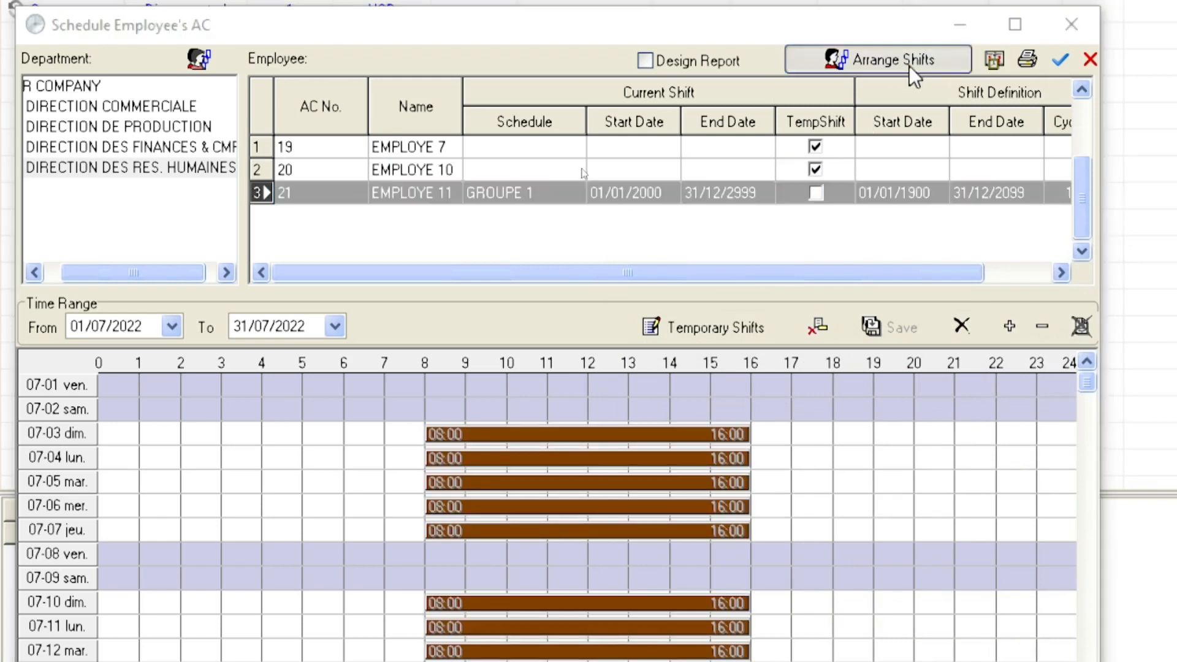
click(849, 432)
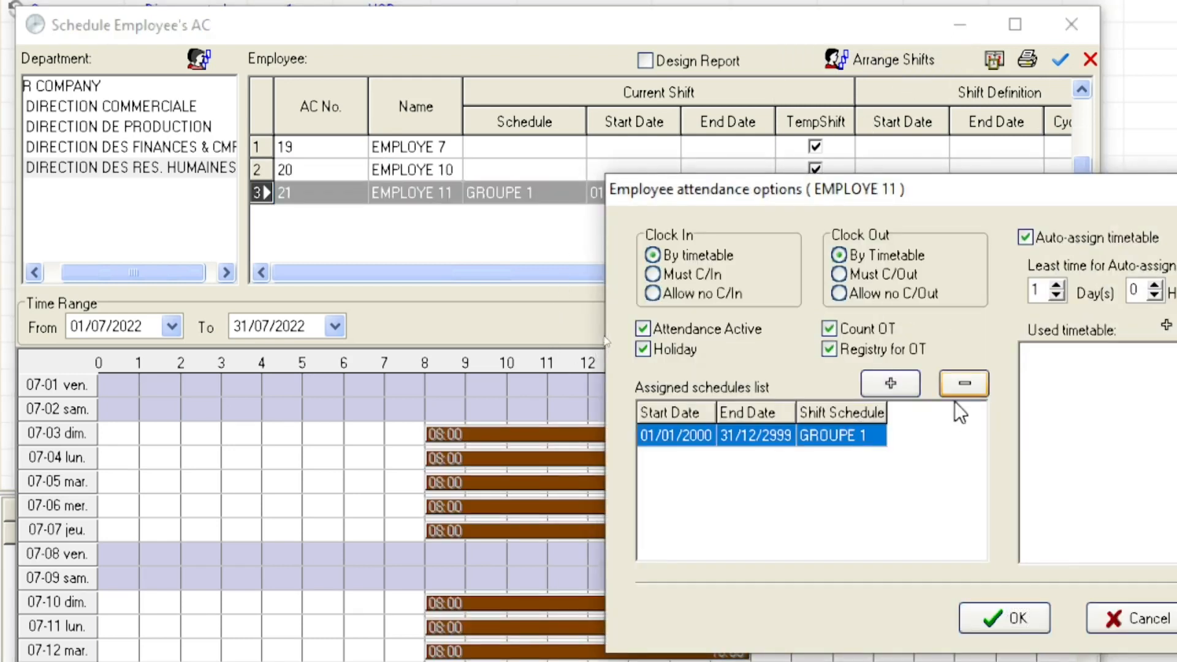
click(964, 385)
click(1028, 623)
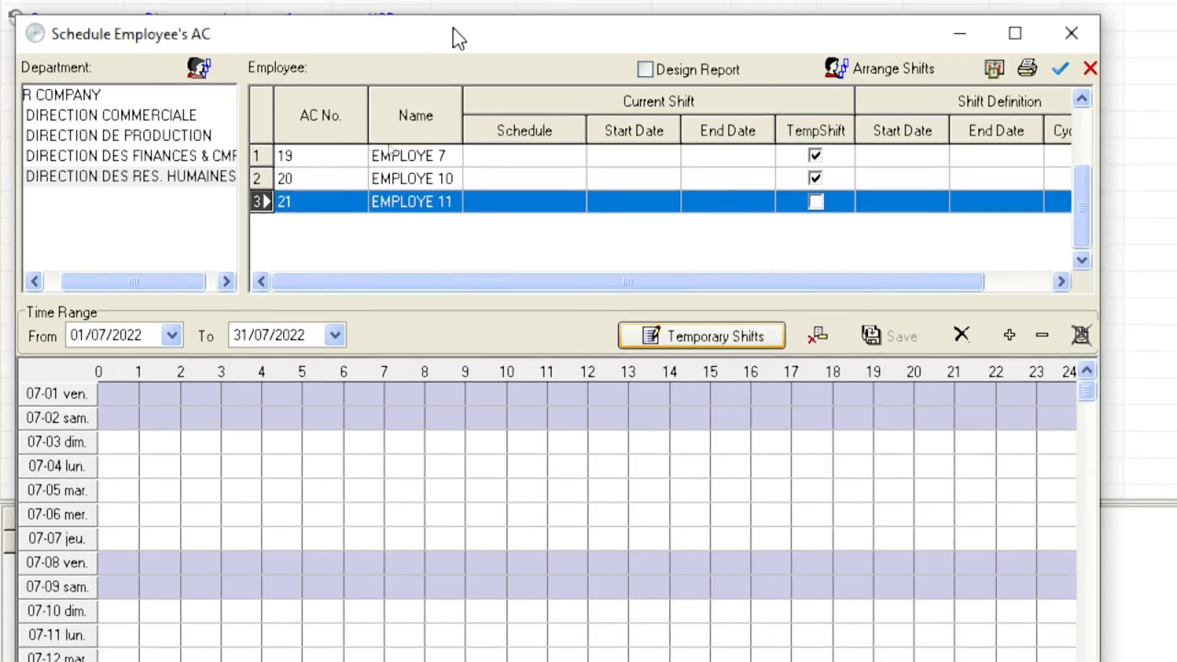
- Start adding a temporary shift period for EMPLOYE 10 from 01/07/2022 to 31/07/2022, choosing the EMPLOYE 10 (19:00-07:00) timetable
drag(453, 28, 612, 31)
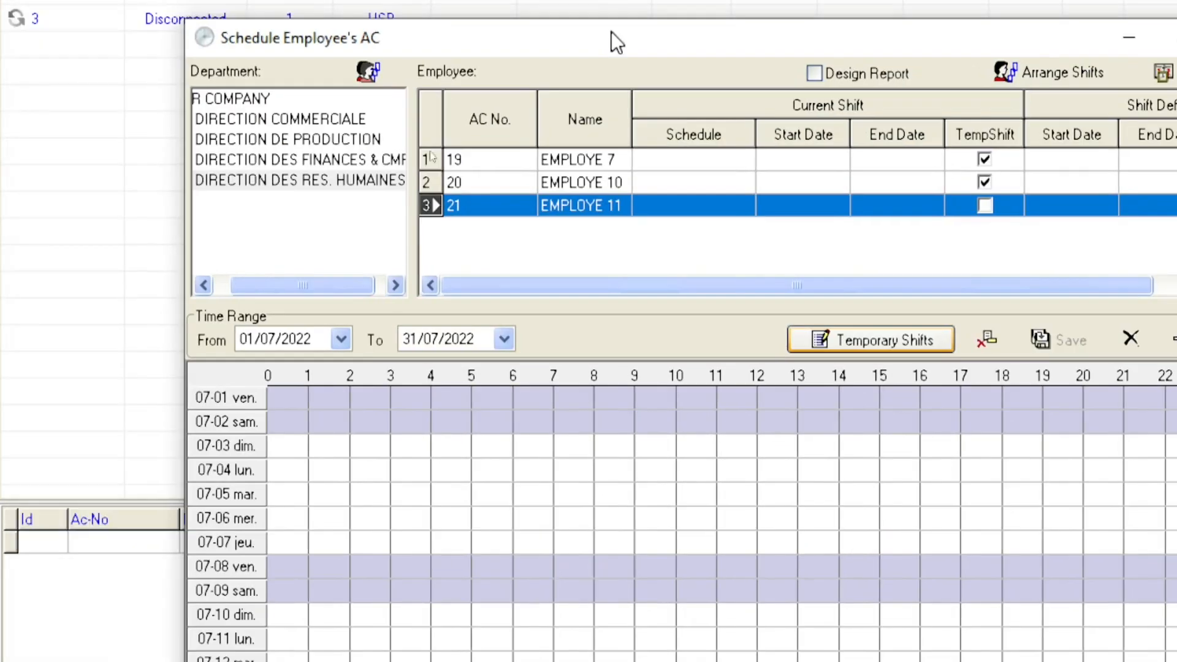
click(597, 179)
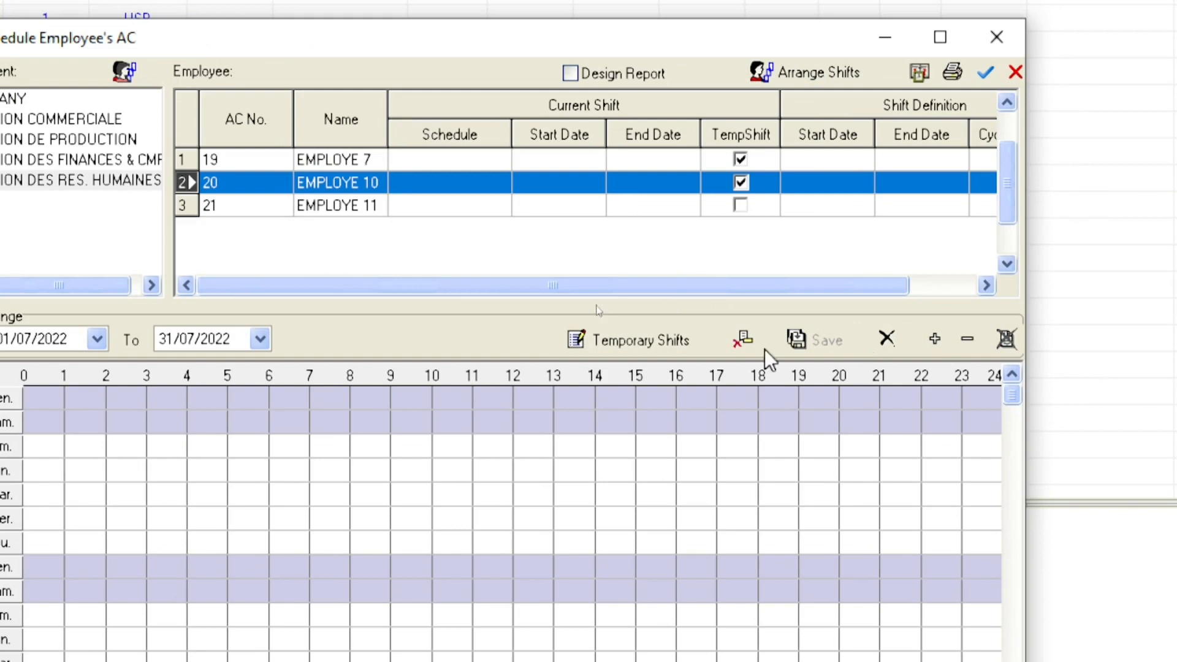
click(664, 347)
click(742, 499)
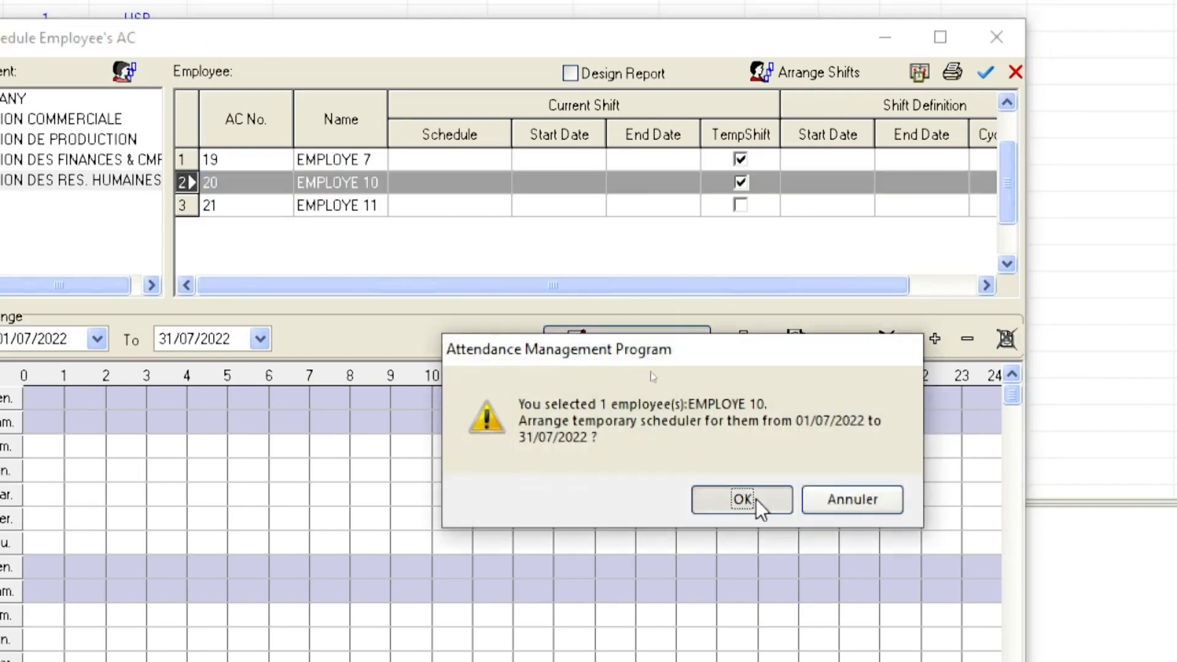
click(938, 340)
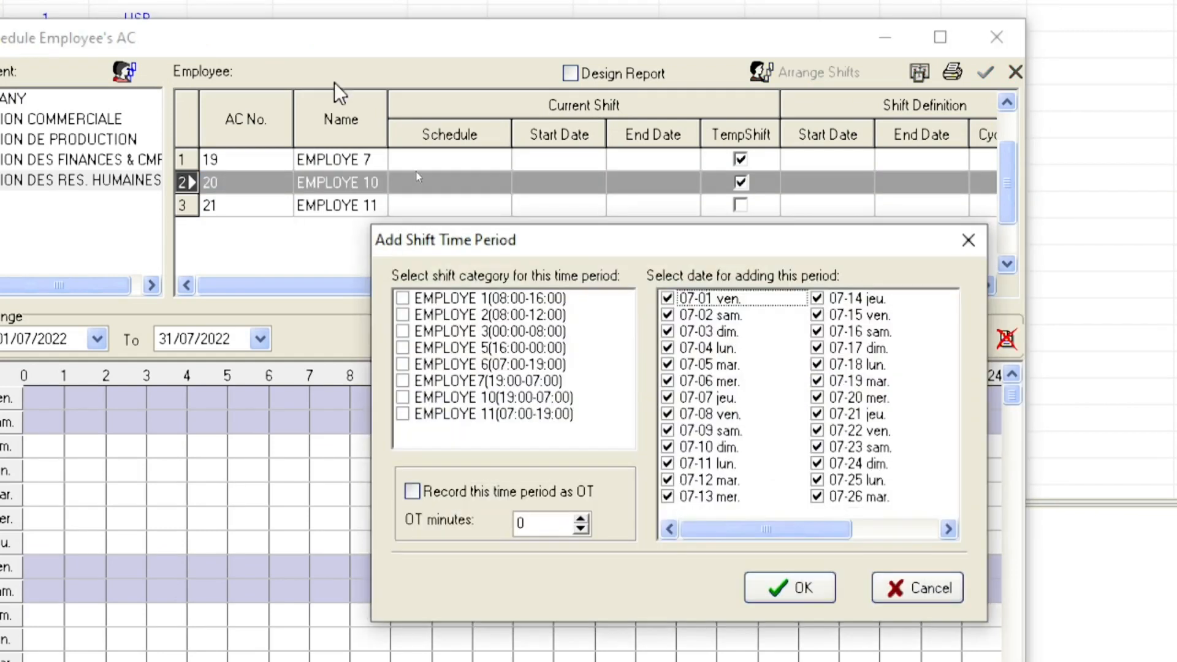
drag(605, 235, 525, 131)
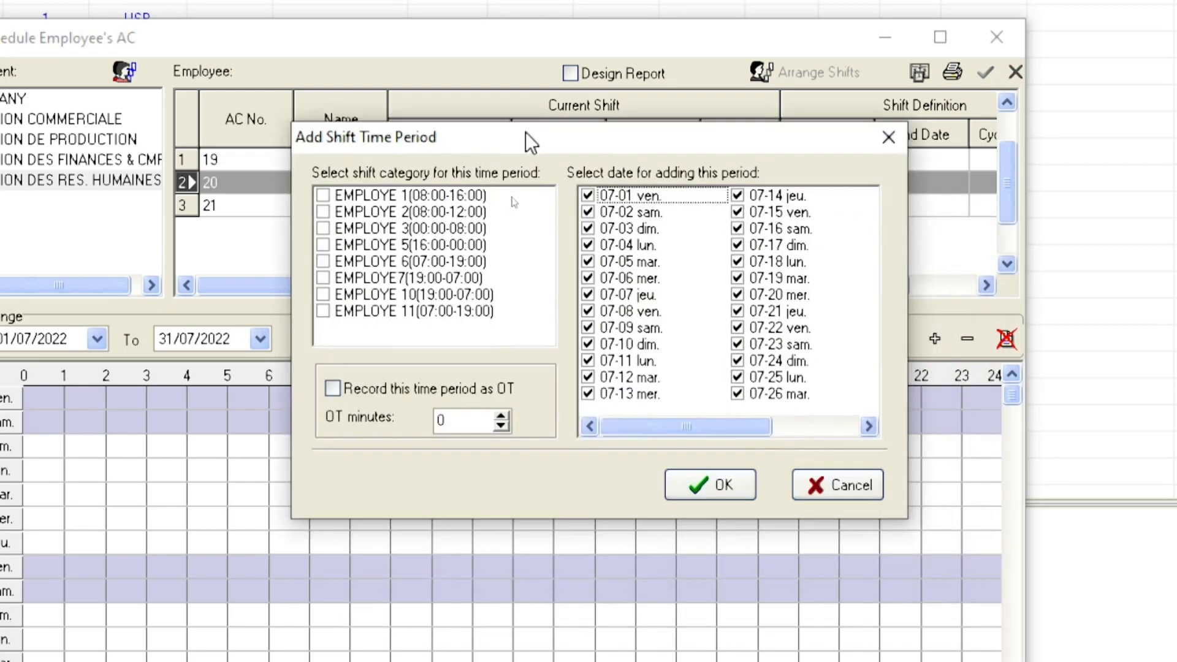
click(322, 295)
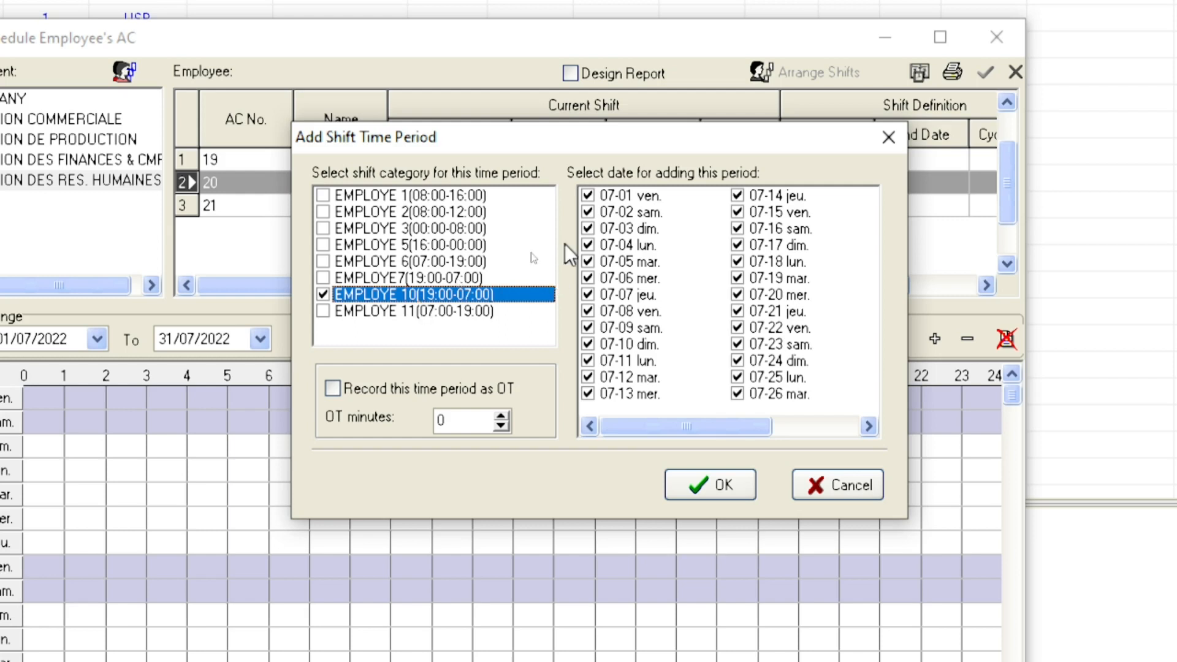
- Exclude 07-01, 07-03, 07-04 and 07-05 from the night period's dates, keeping 07-02 selected
click(589, 212)
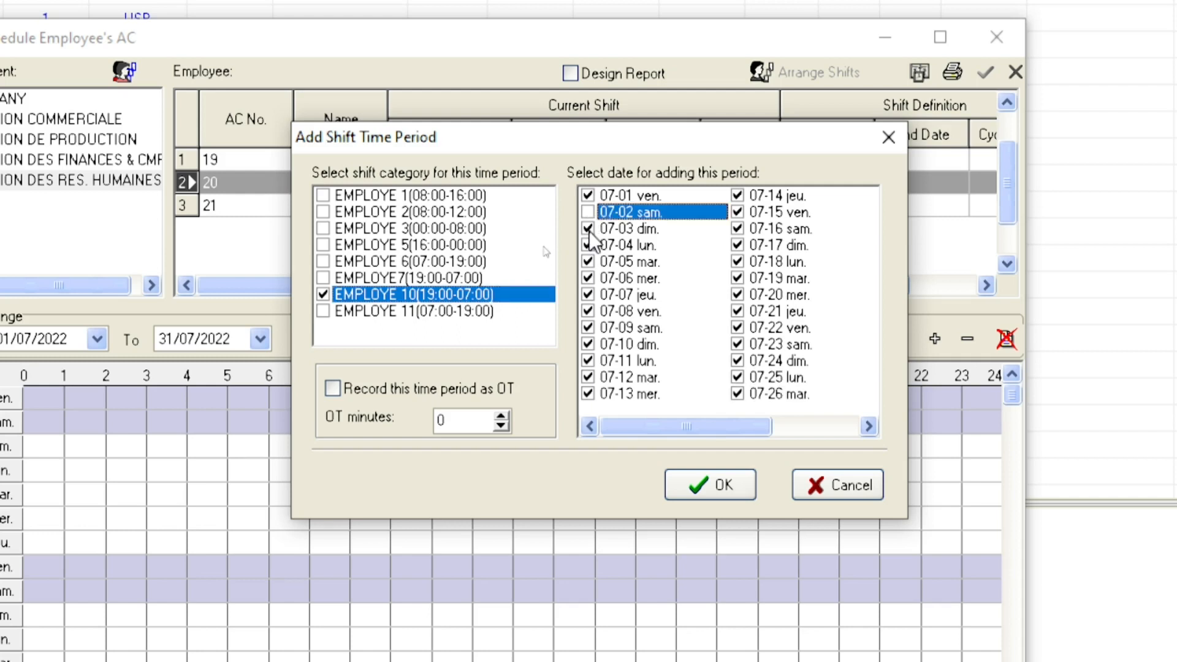
click(588, 195)
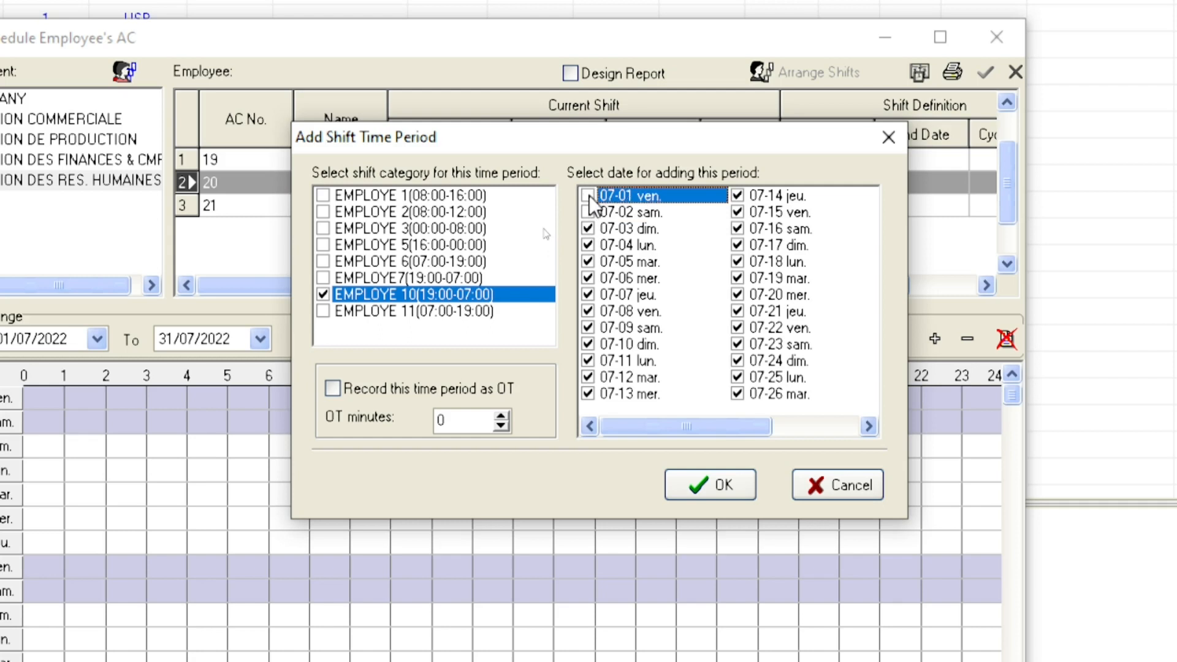
click(589, 212)
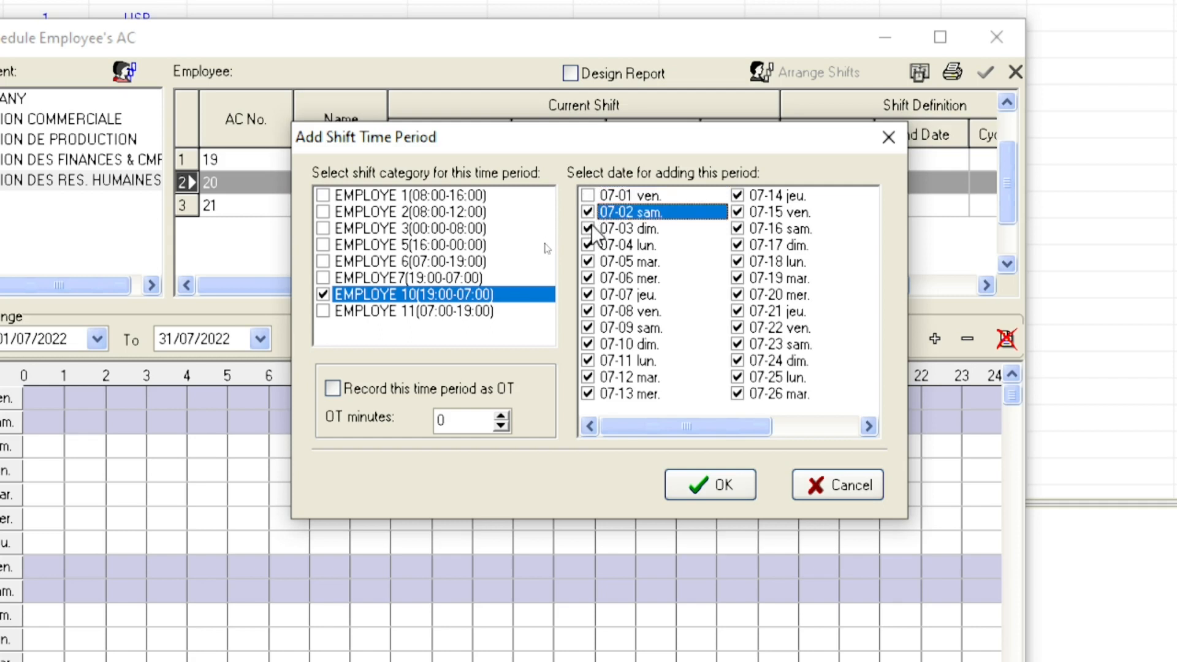
click(589, 228)
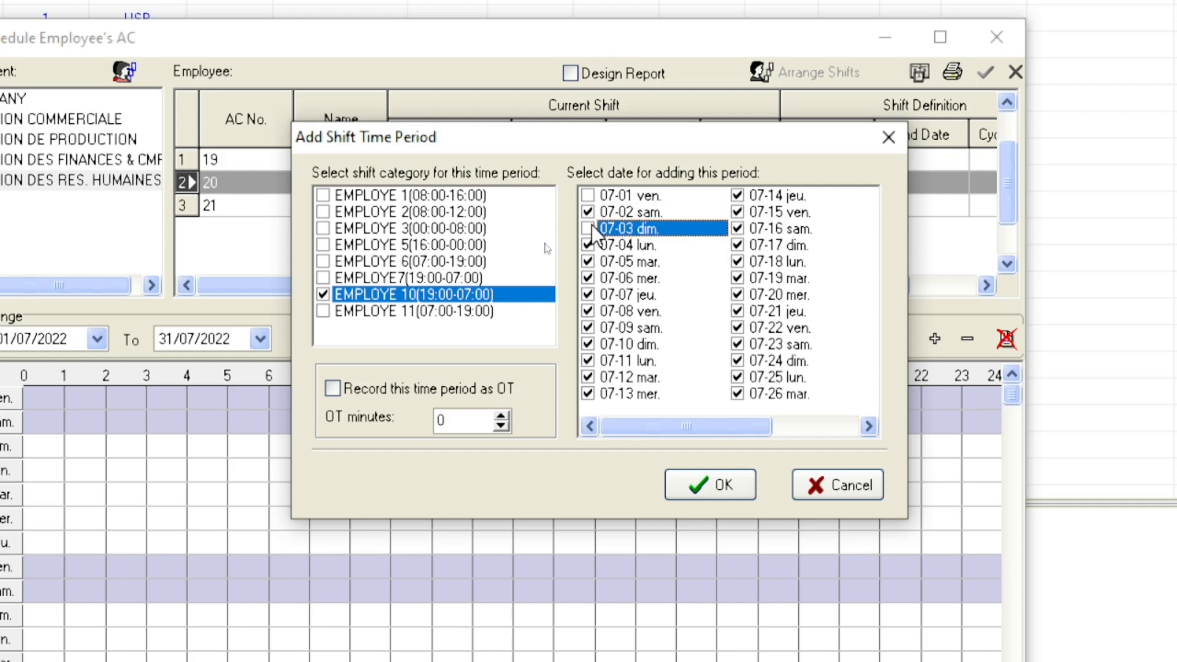
click(588, 246)
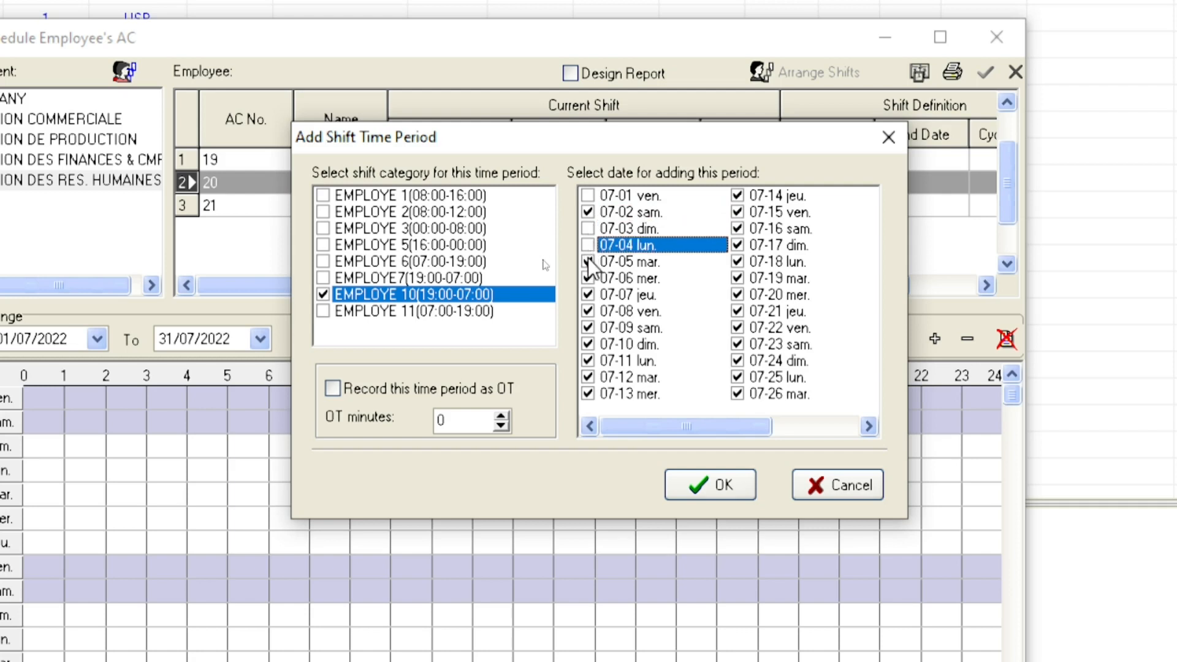
click(589, 262)
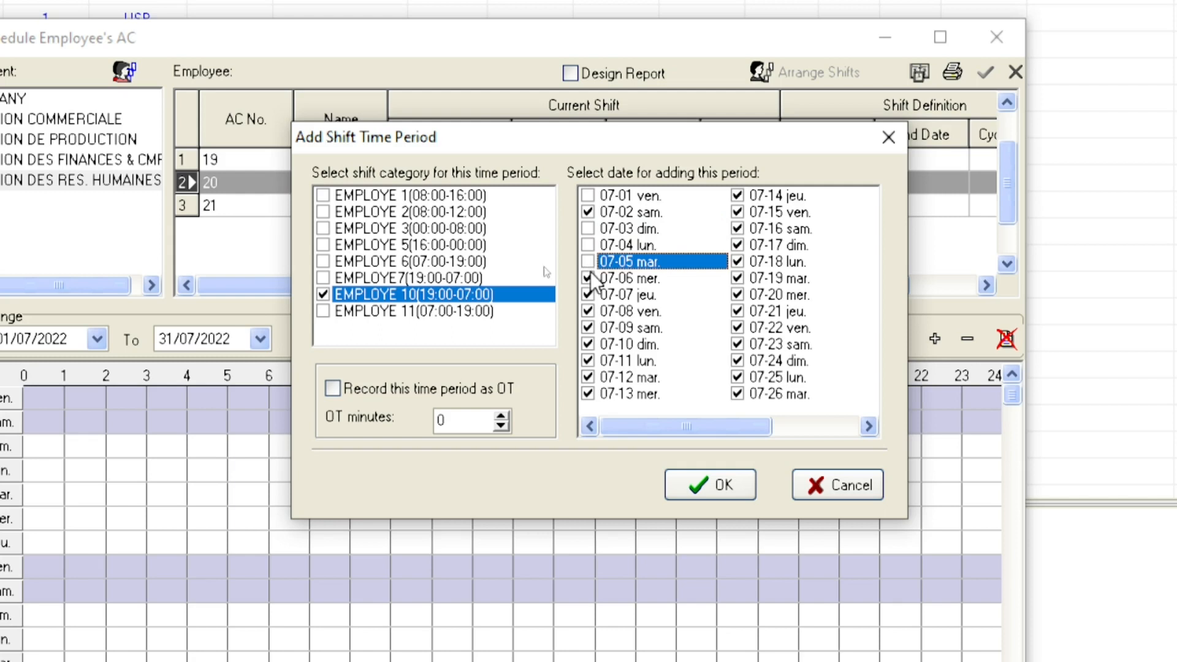
- Exclude 07-07 to 07-09 and 07-11 to 07-13 from the night period, keeping 07-06 and 07-10 selected
click(587, 291)
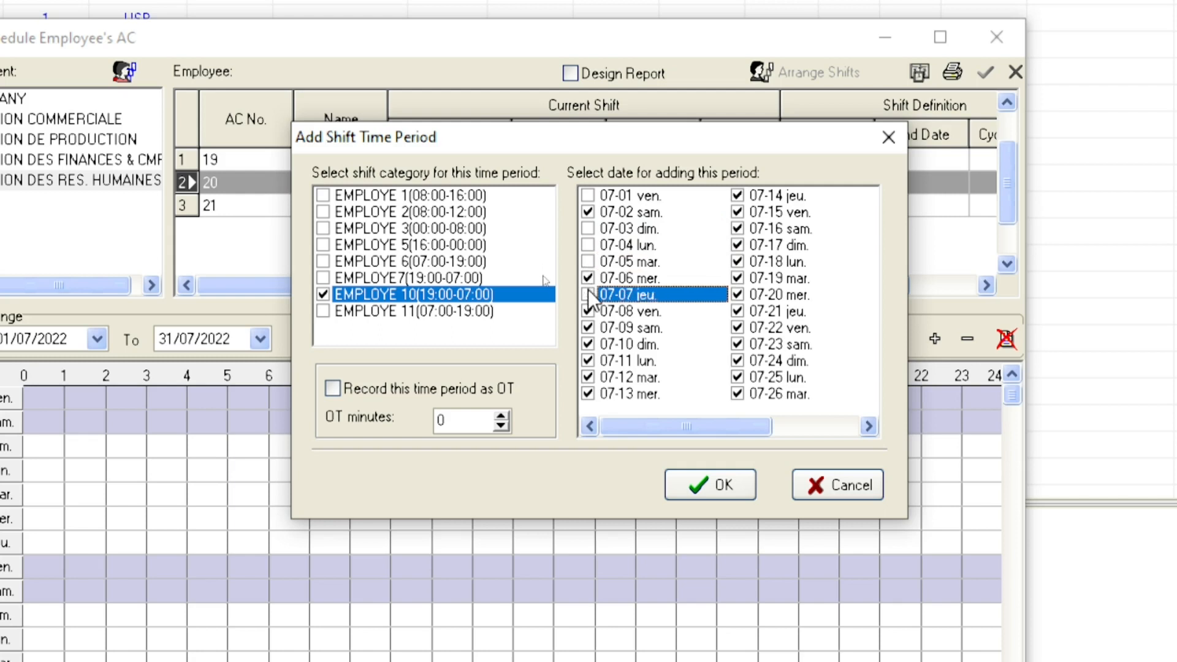
click(588, 311)
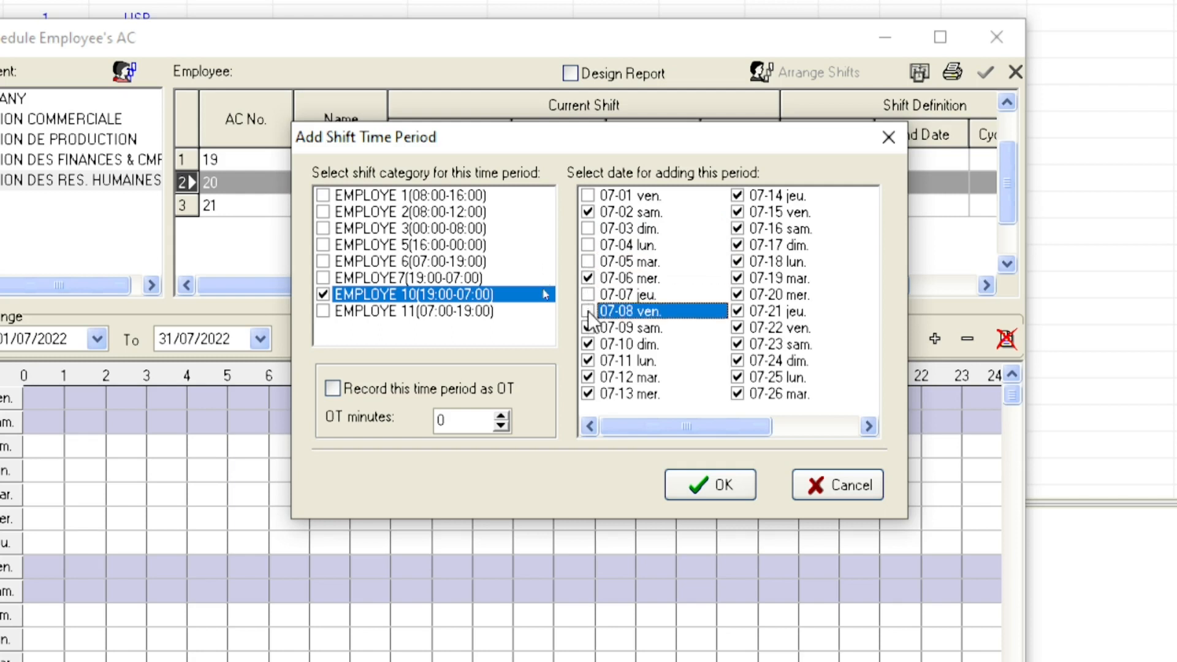
click(588, 328)
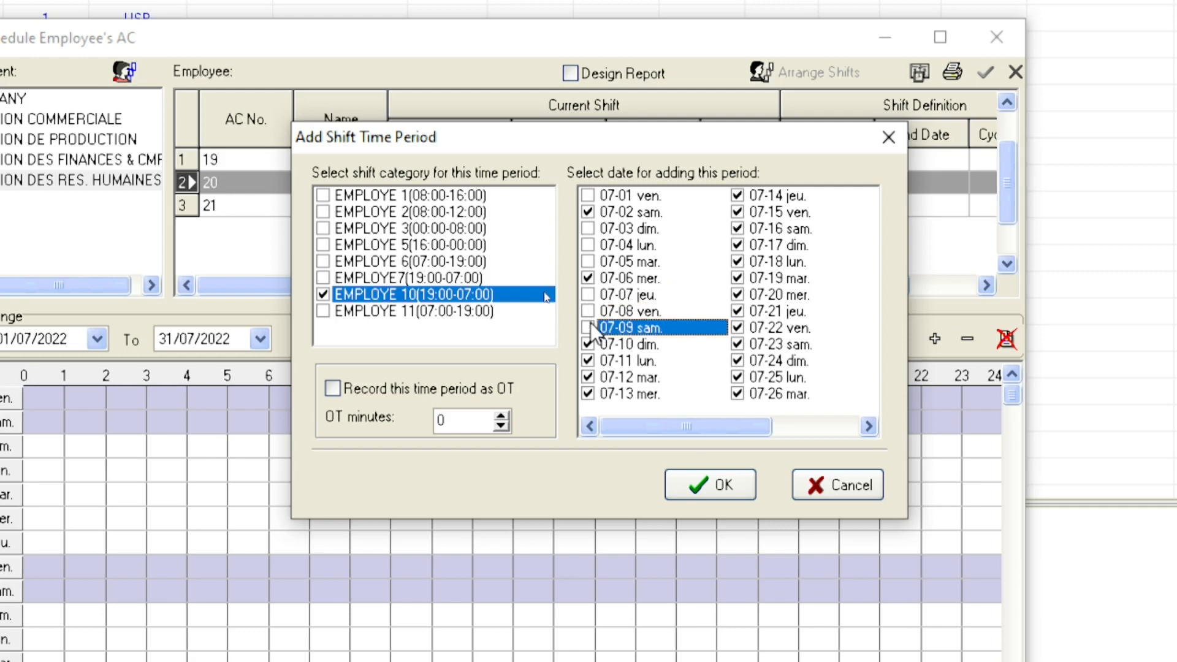
click(589, 361)
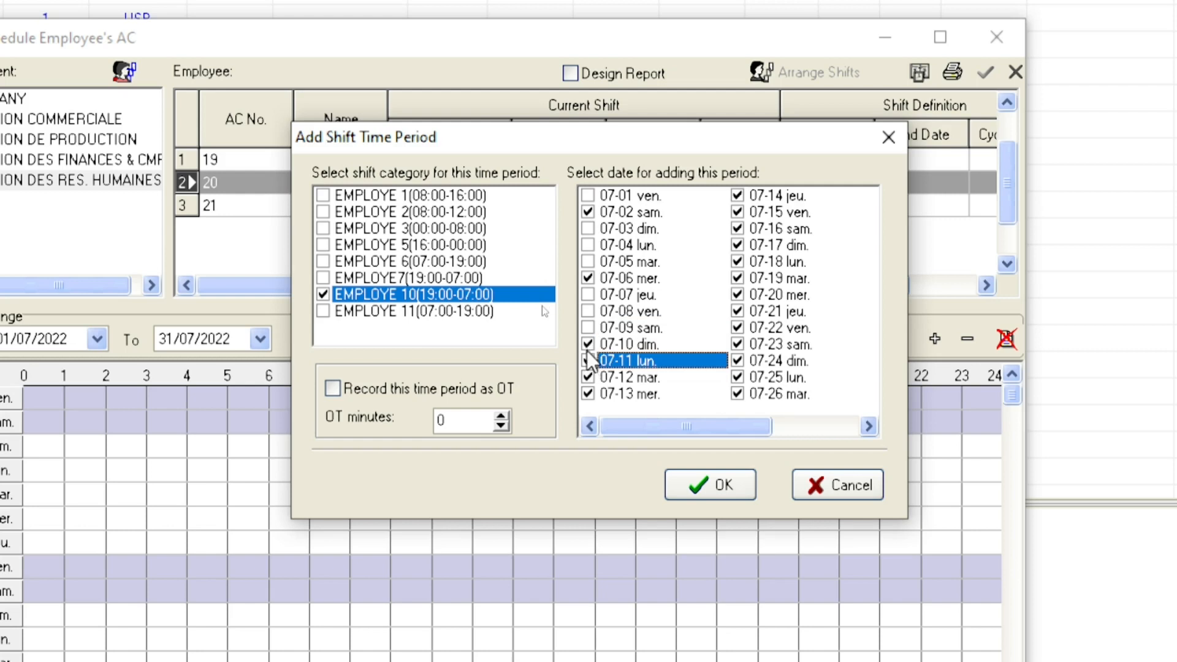
click(587, 359)
click(587, 378)
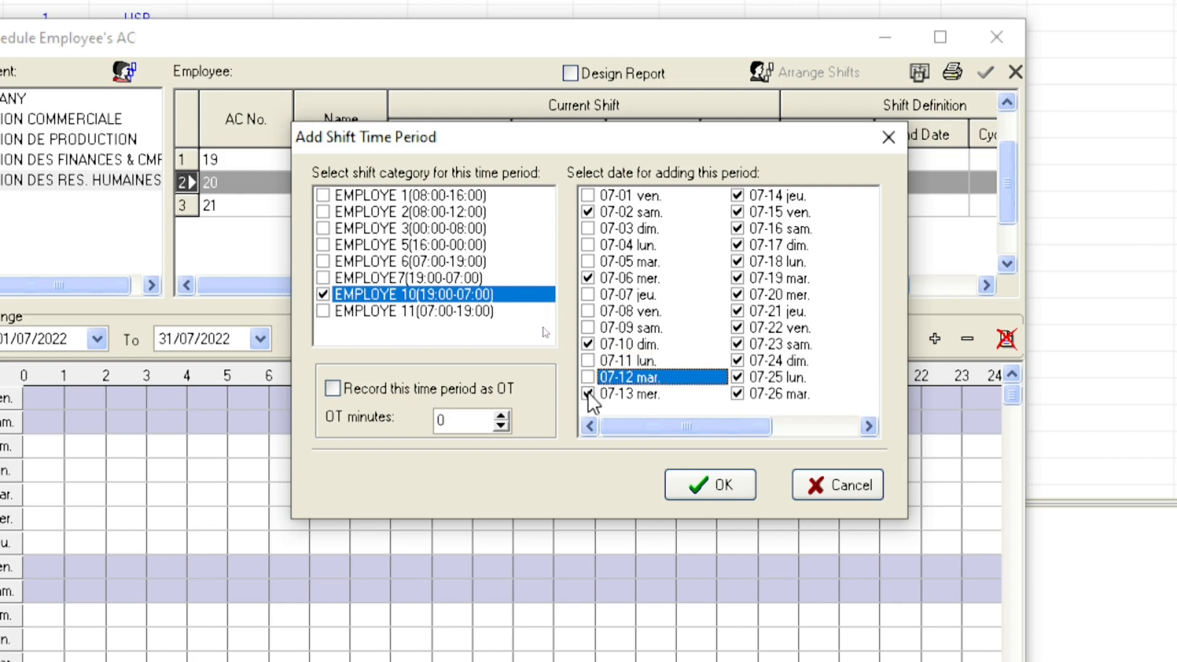
click(588, 394)
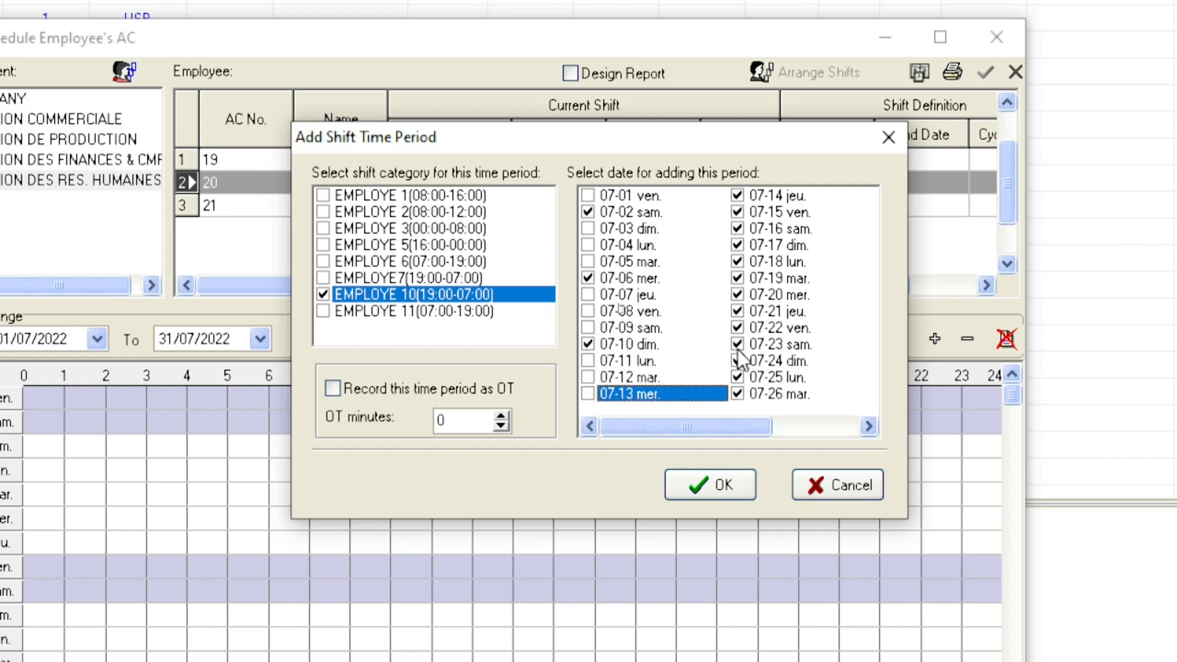
- Exclude 07-15 to 07-17, 07-19 to 07-21 and 07-23 to 07-25, keeping 07-14, 07-18, 07-22 and 07-26 selected
click(739, 212)
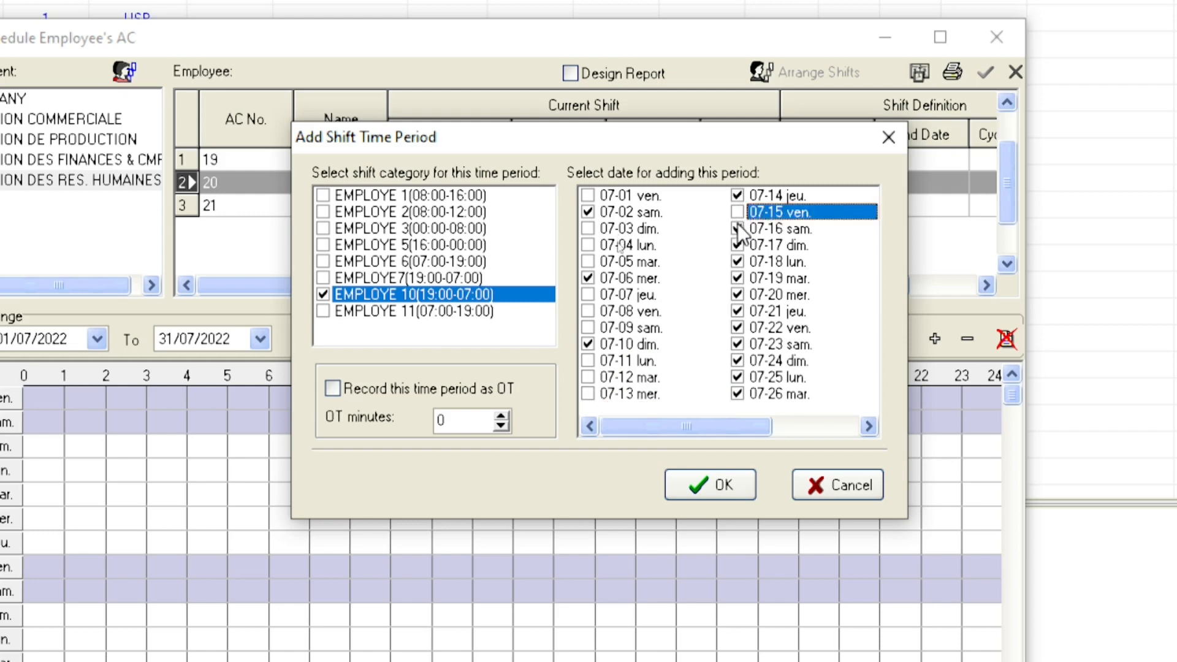
click(737, 229)
click(738, 246)
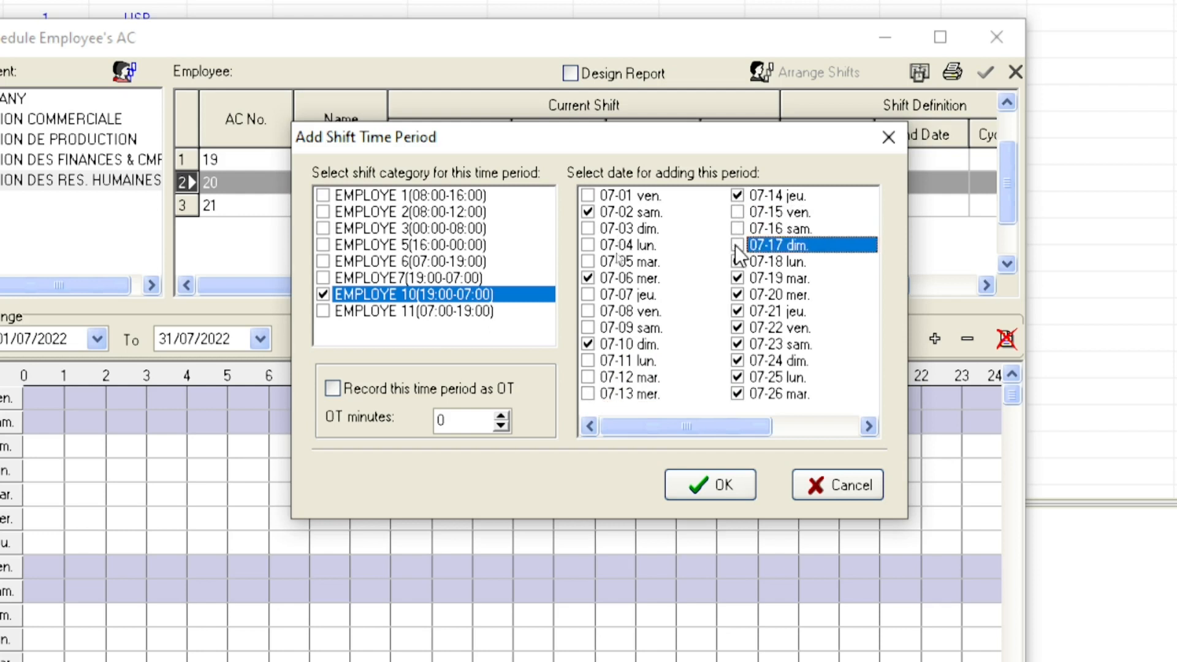
click(738, 278)
click(738, 295)
click(738, 311)
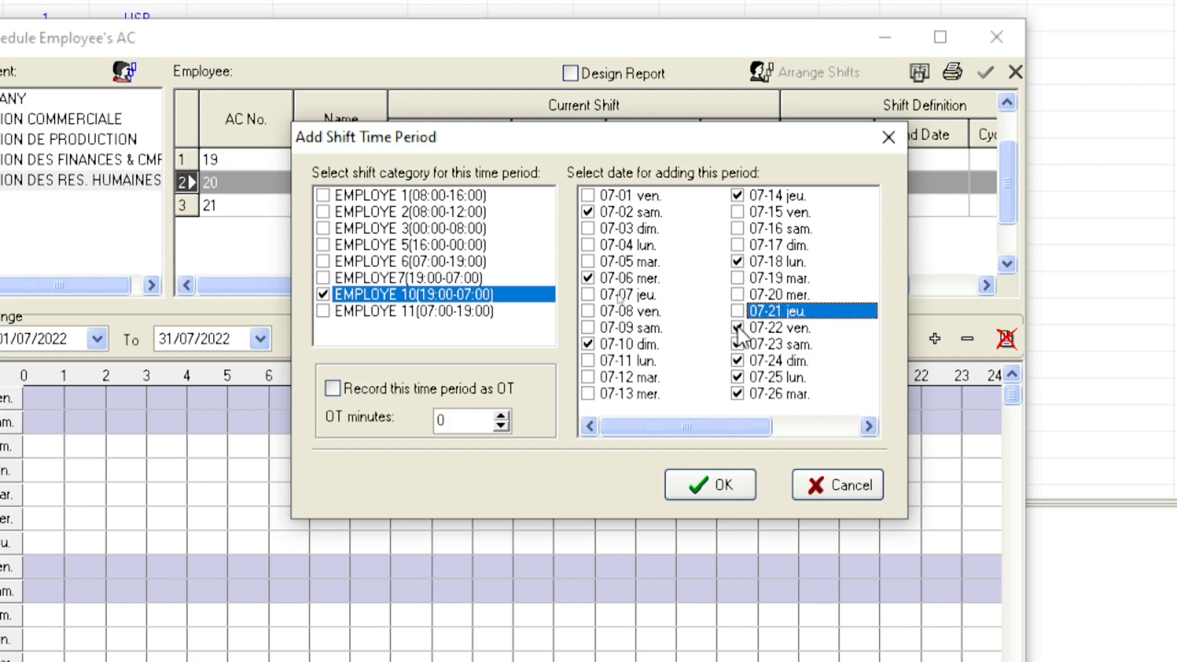
click(738, 344)
click(738, 360)
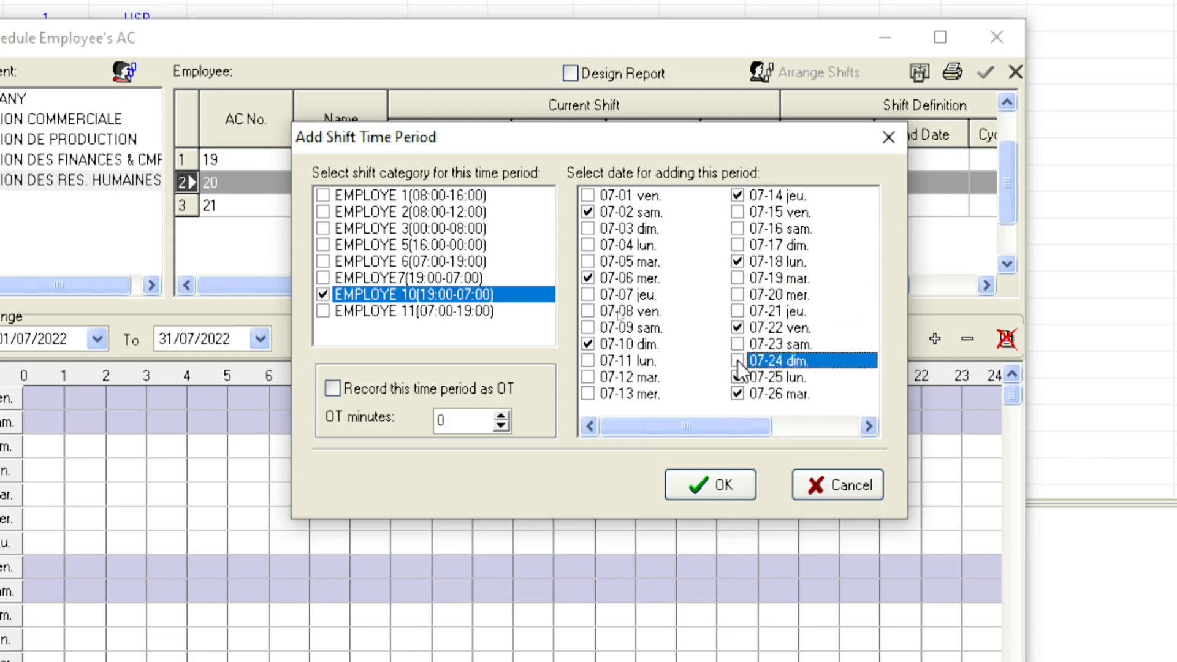
click(738, 377)
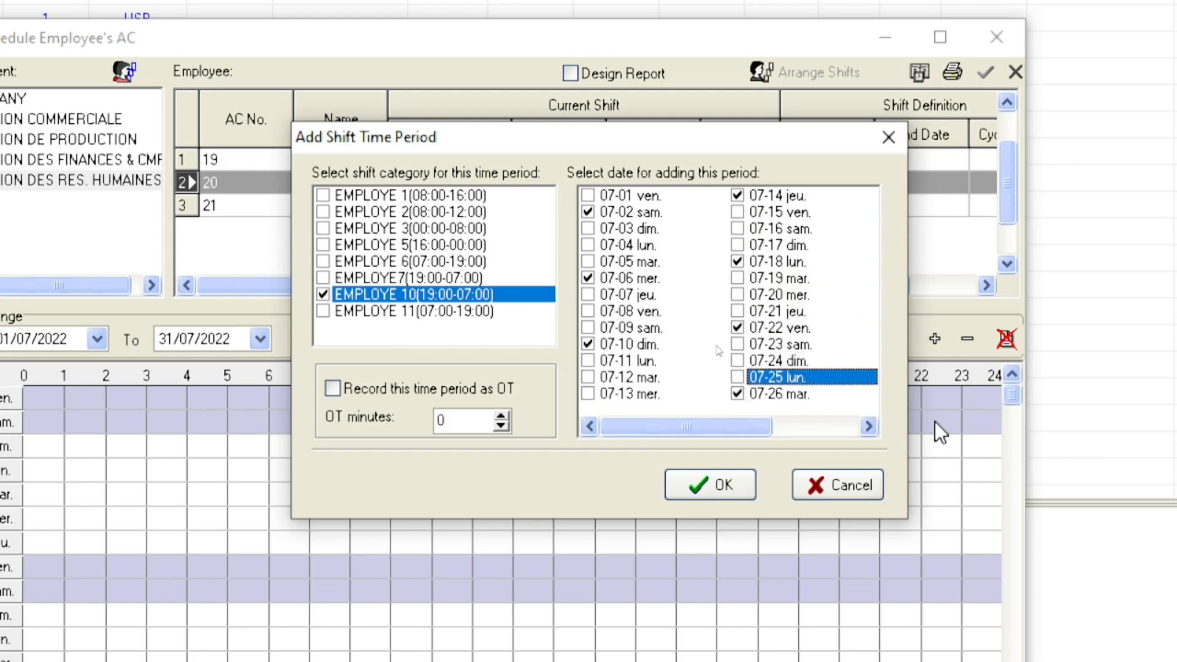
- Exclude 07-27, 07-28, 07-29 and 07-31, keeping 07-30, and add the night period to EMPLOYE 10's schedule
click(868, 426)
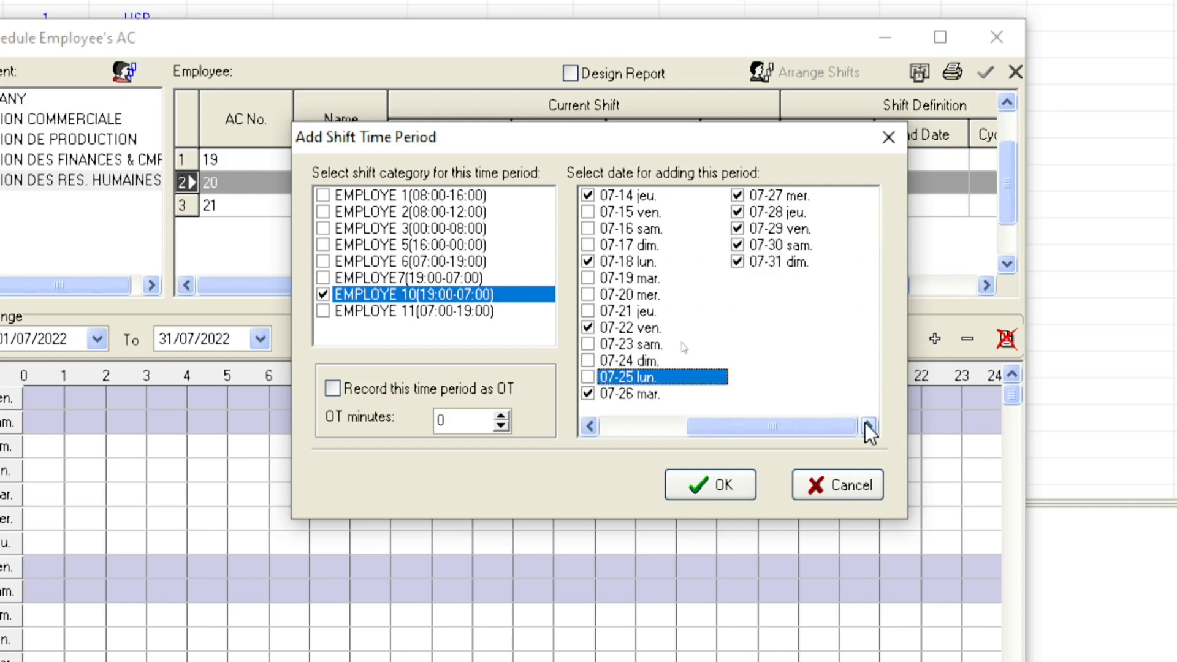
click(740, 195)
click(741, 212)
click(742, 229)
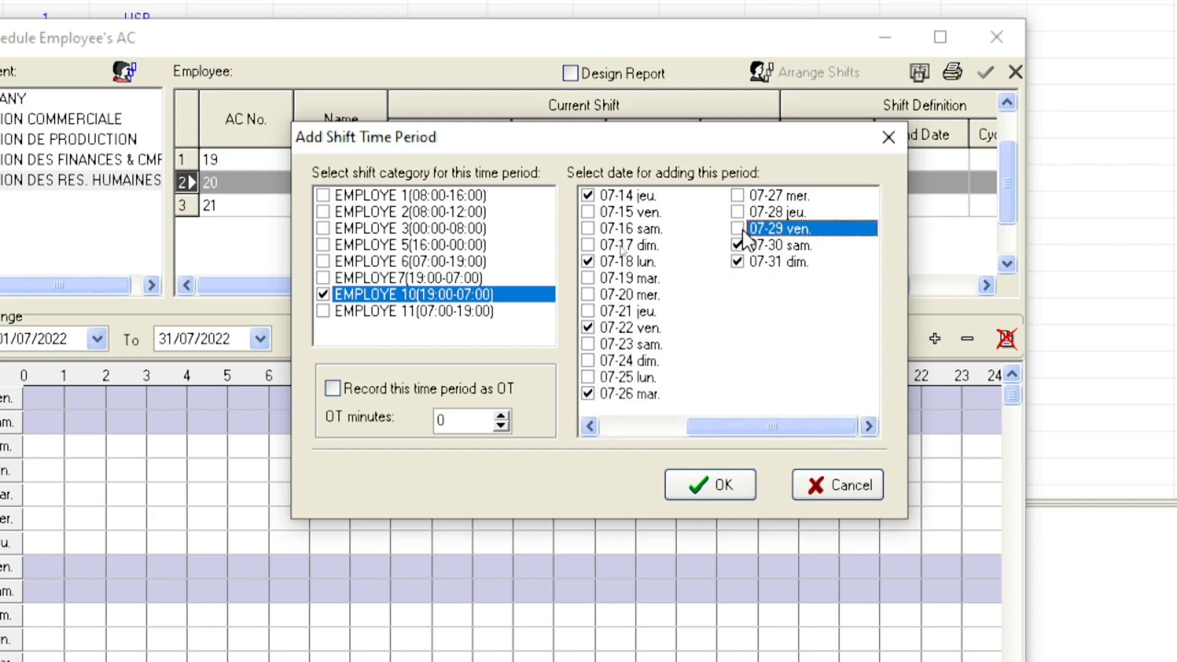
click(738, 261)
click(737, 490)
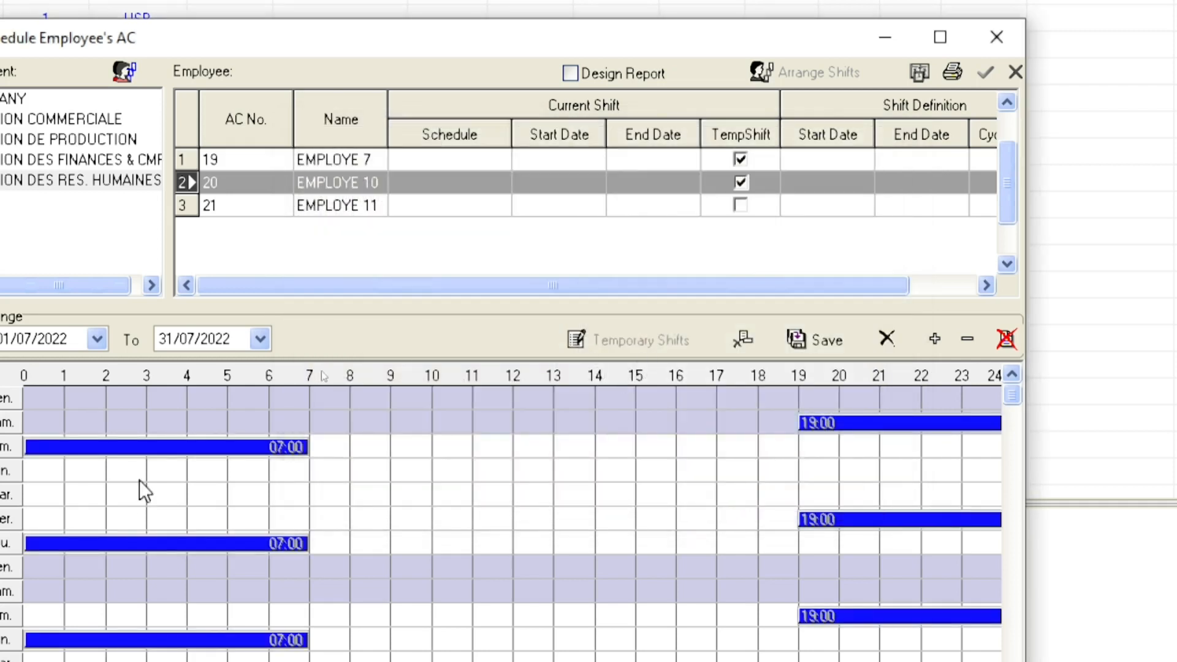
- Start a new shift time period for EMPLOYE 10 with timetable EMPLOYE 11(07:00-19:00), excluding 07-02, 07-03 and 07-04
click(936, 340)
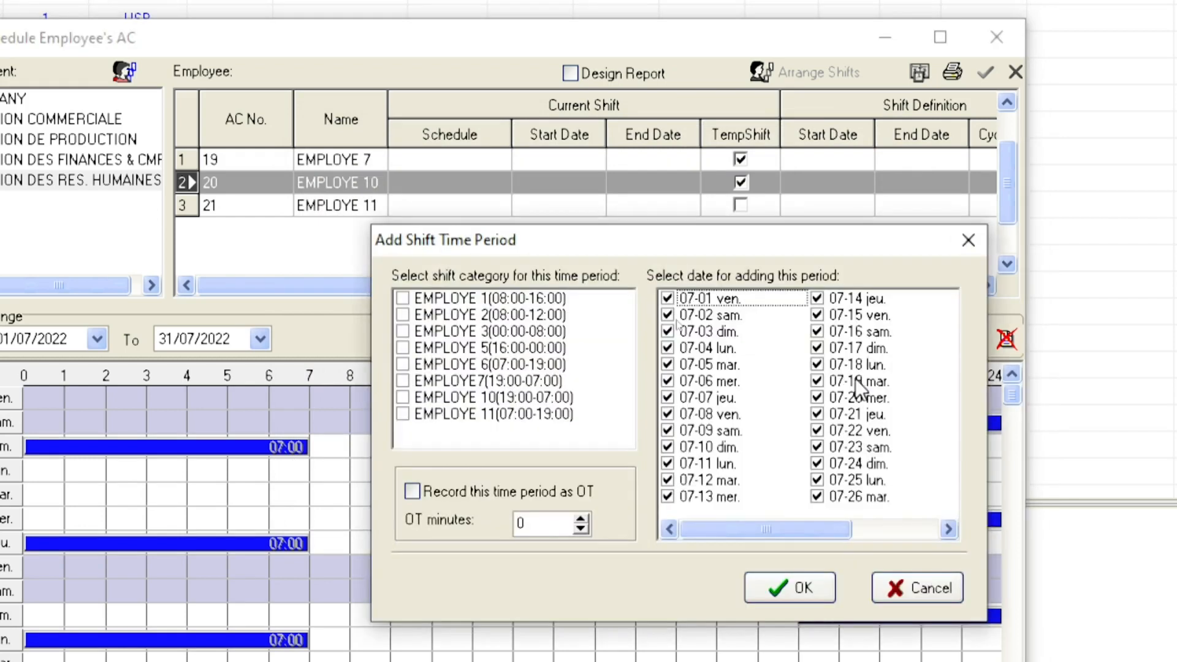
click(402, 415)
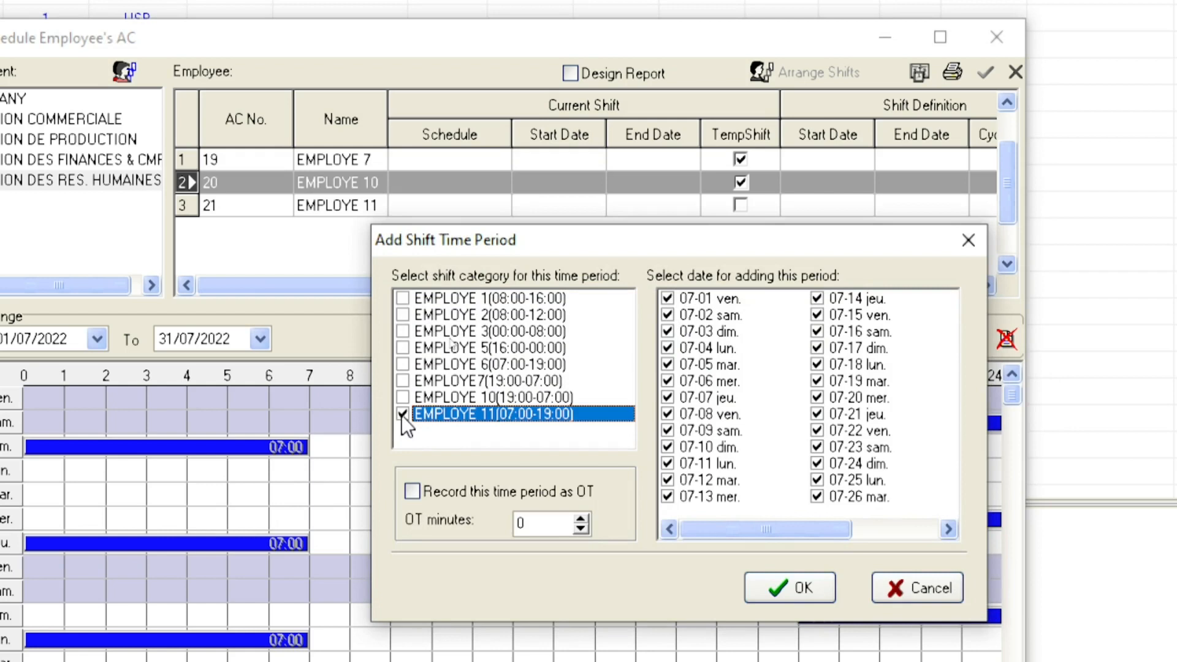
click(668, 313)
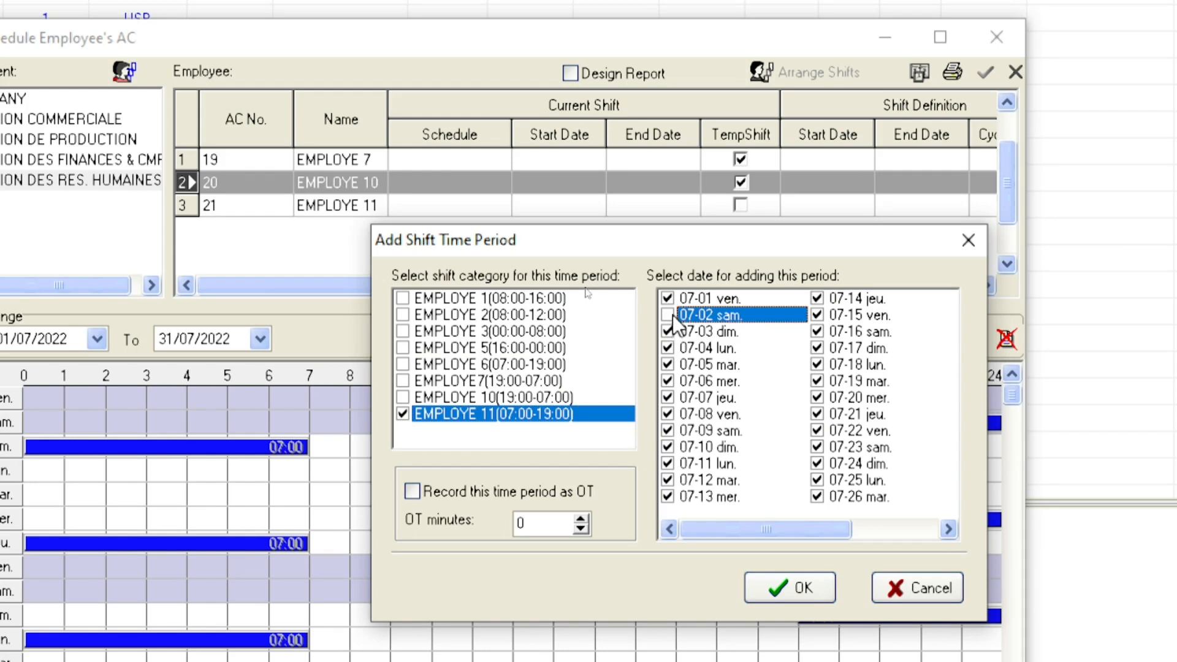
click(672, 331)
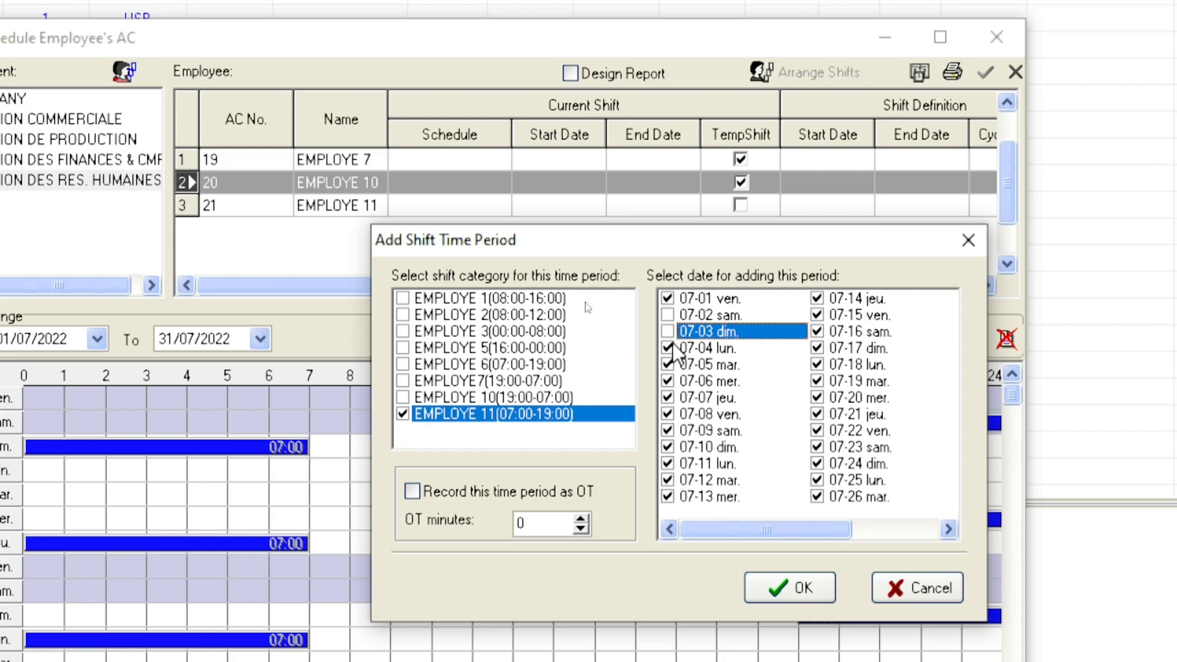
click(673, 347)
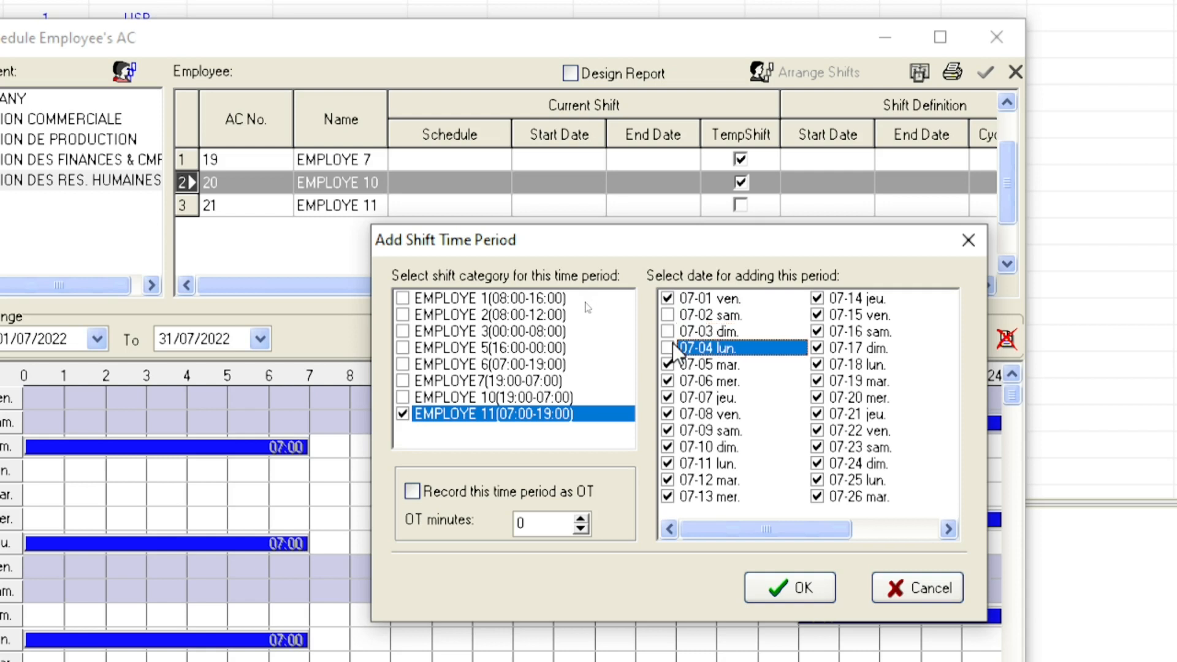
- Exclude 07-06 to 07-08 and 07-10 to 07-12 from the day period, keeping 07-05, 07-09 and 07-13 selected
click(671, 382)
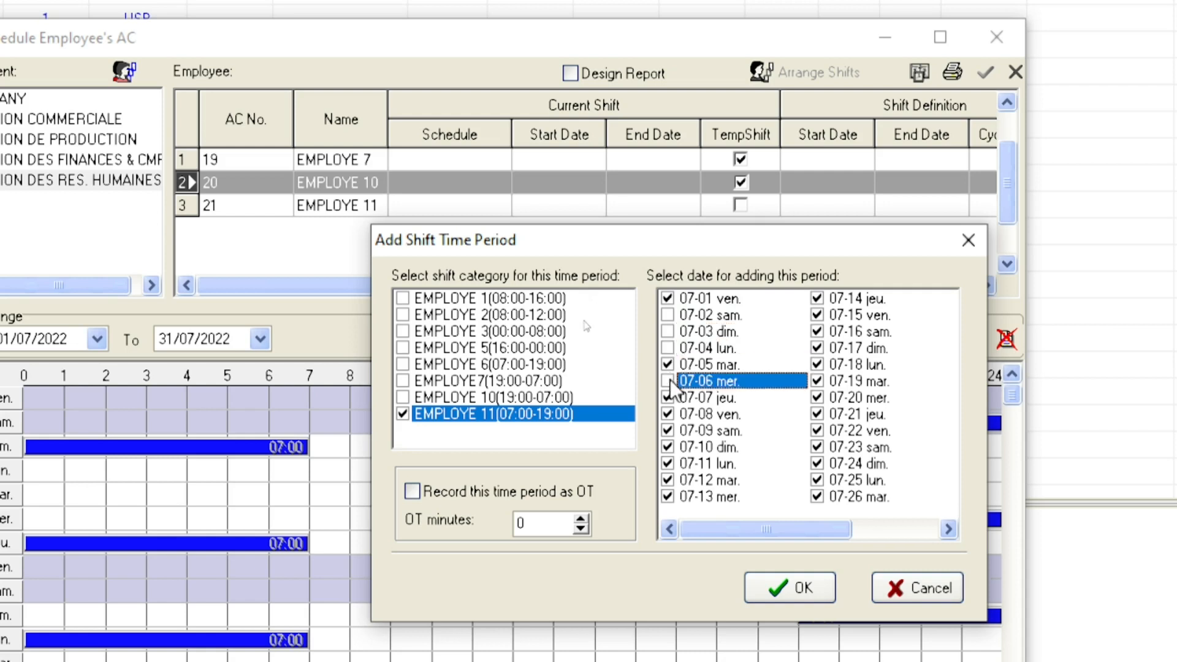
click(673, 397)
click(672, 413)
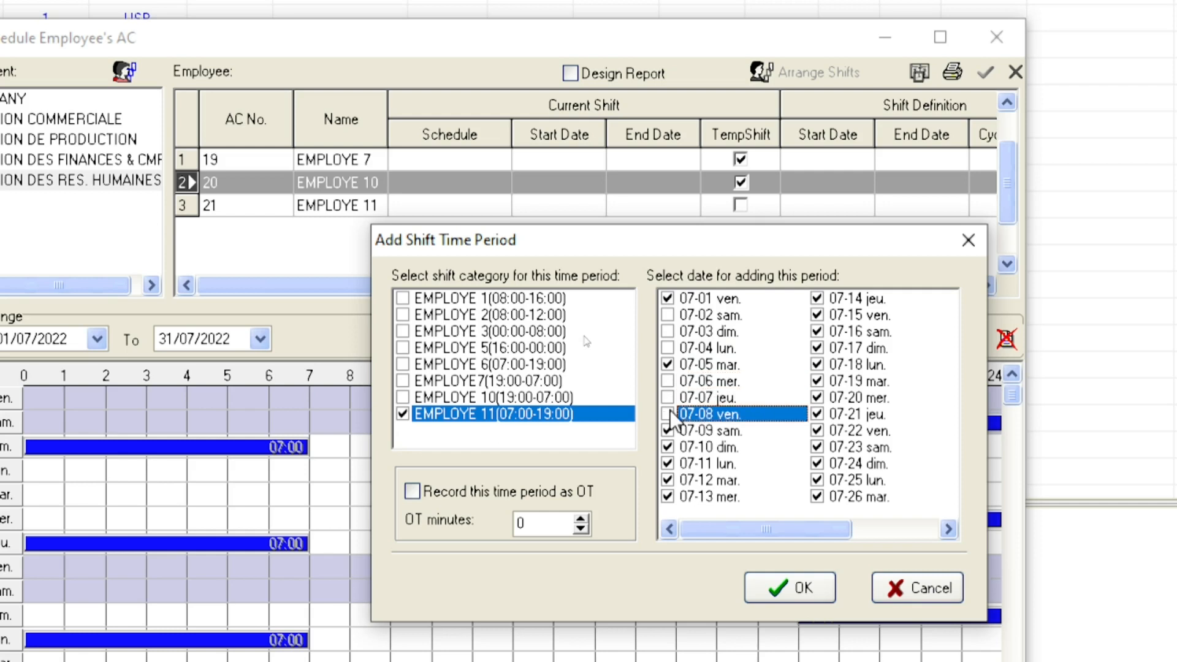
click(670, 448)
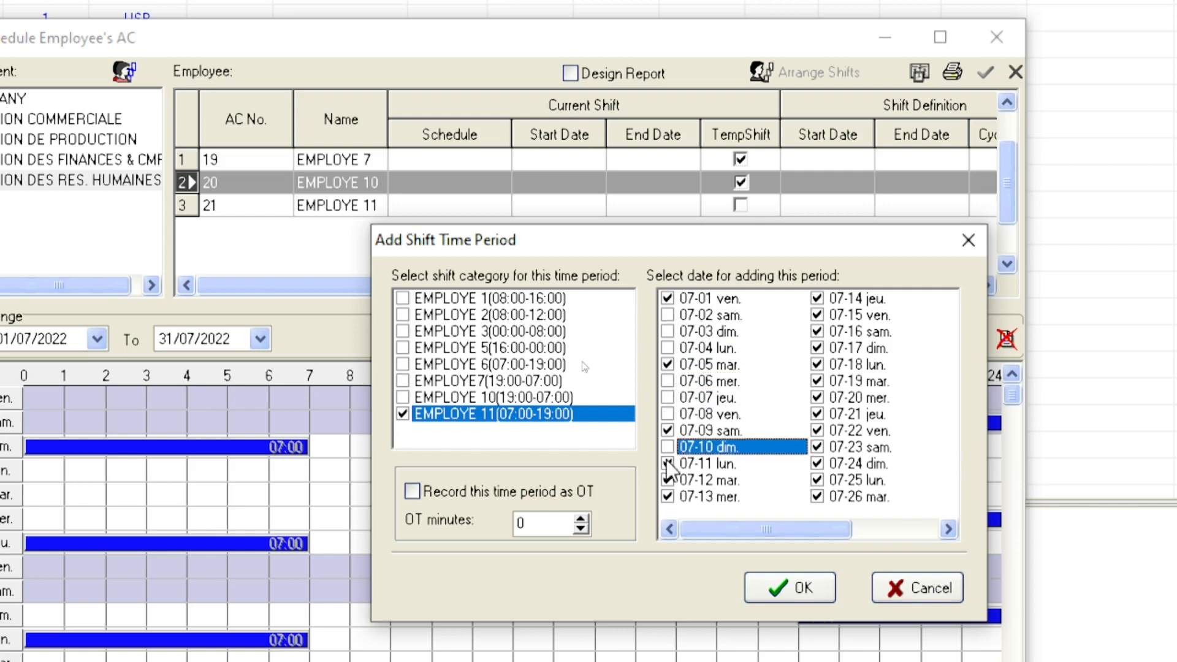
click(670, 464)
click(669, 480)
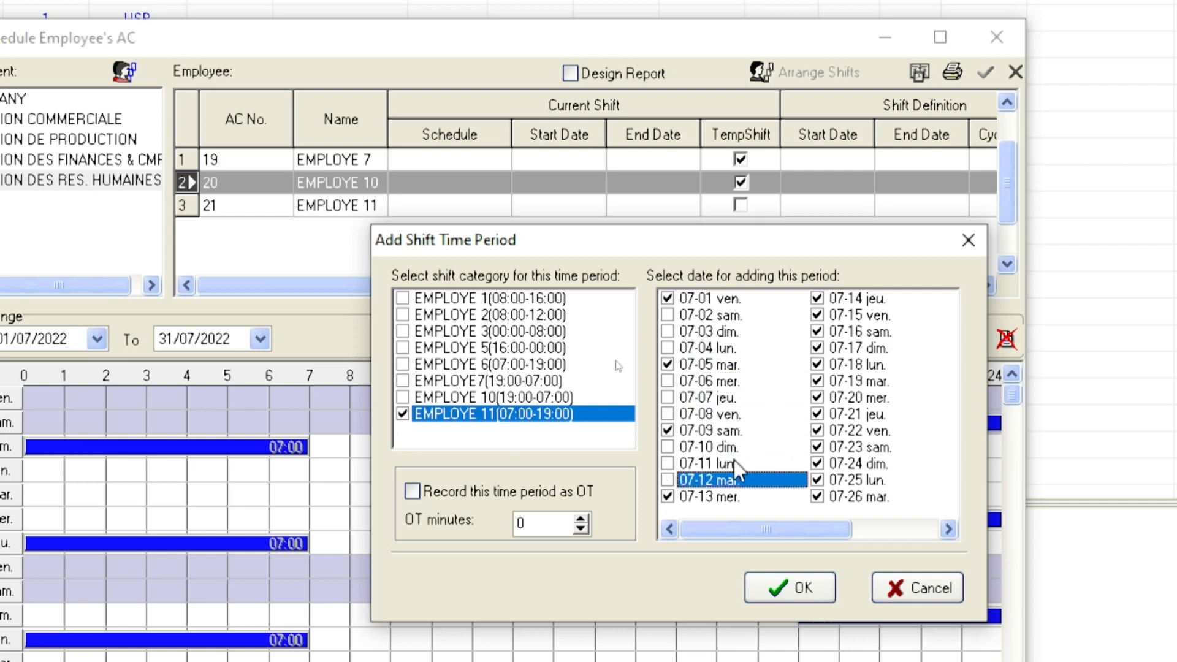
- Exclude 07-14 to 07-16, 07-18 to 07-20, 07-22 to 07-24 and 07-26, keeping 07-17, 07-21 and 07-25 selected
click(817, 298)
click(817, 314)
click(818, 331)
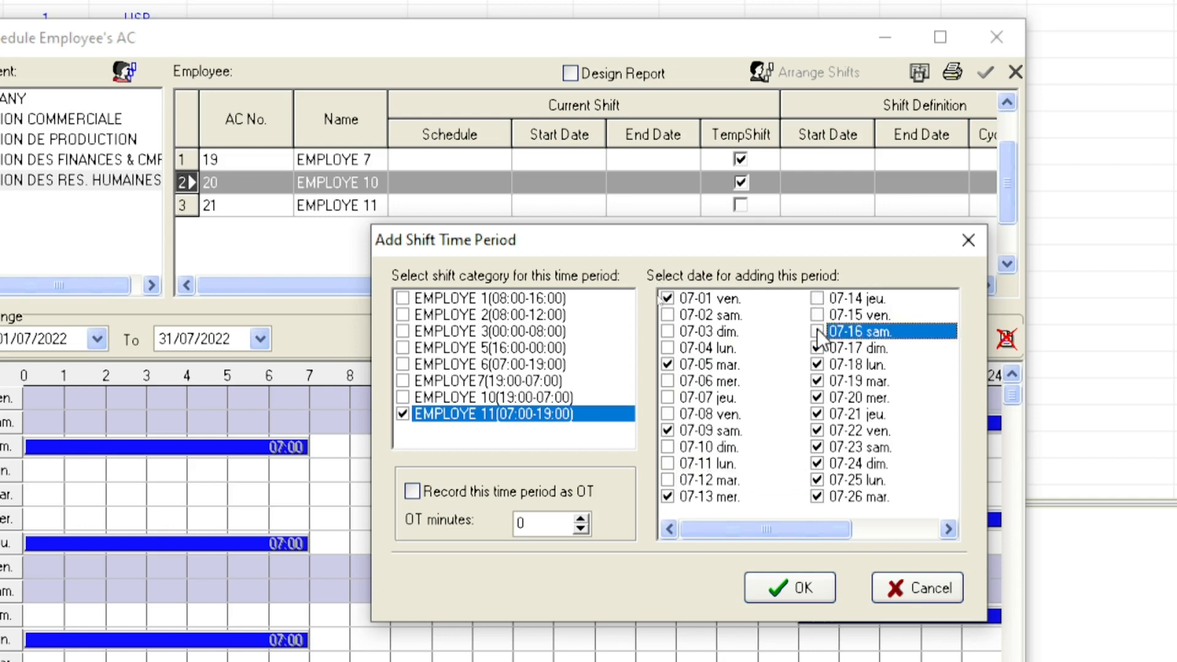
click(818, 364)
click(819, 380)
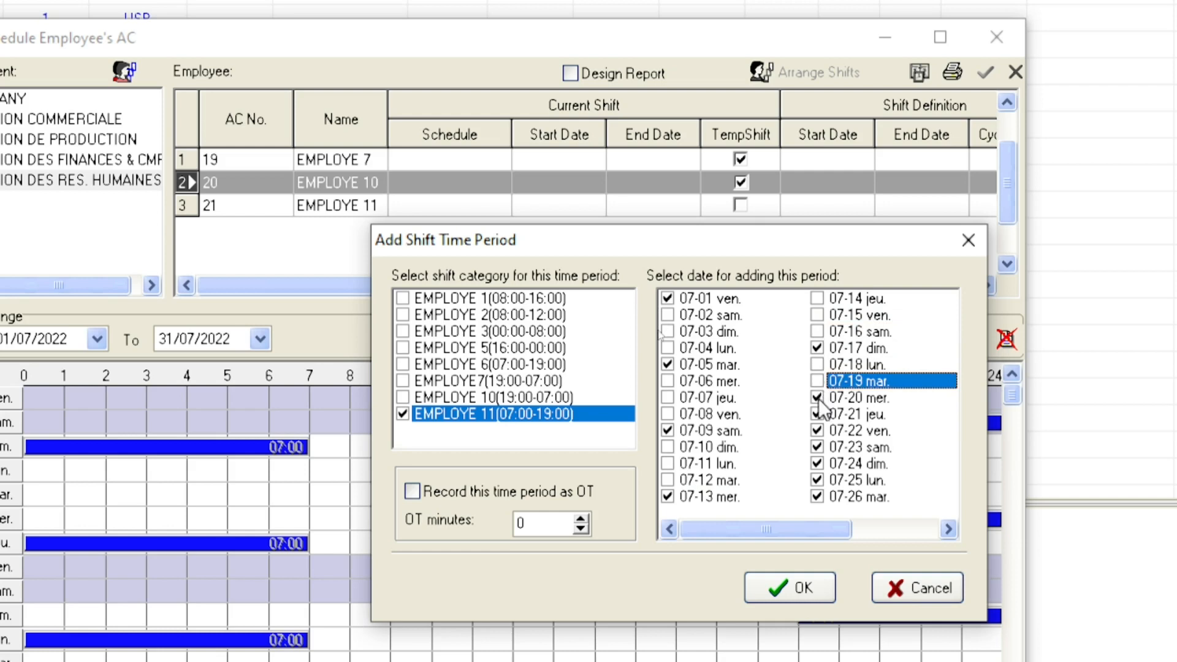
click(818, 398)
click(818, 431)
click(819, 446)
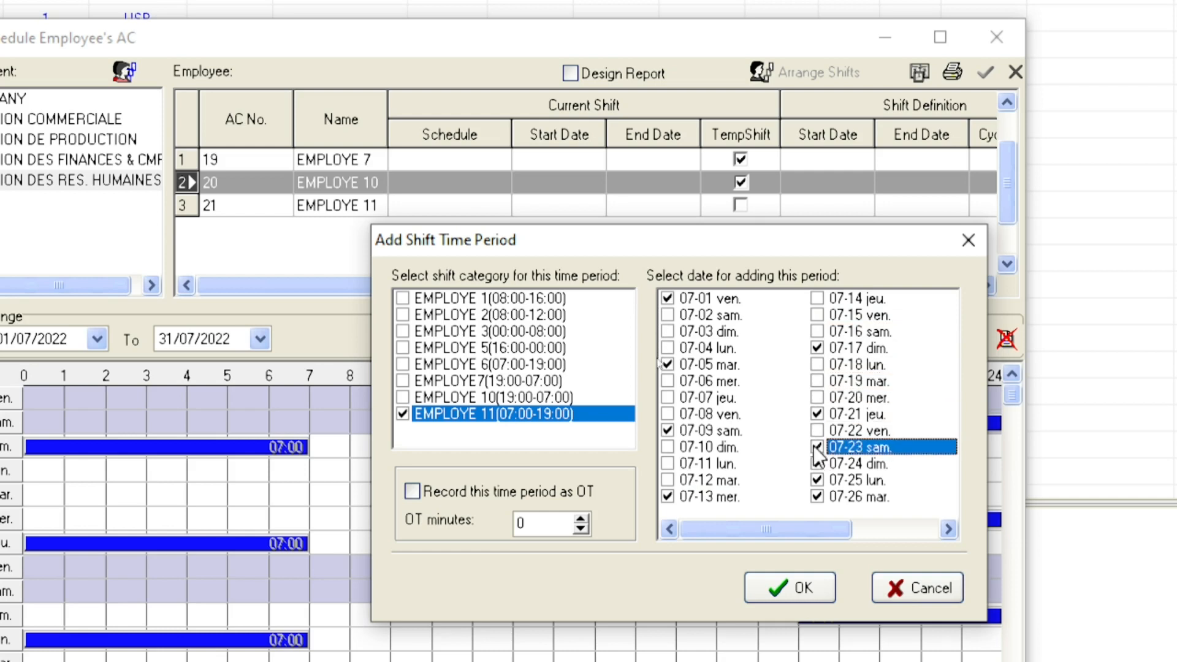
click(818, 463)
click(819, 497)
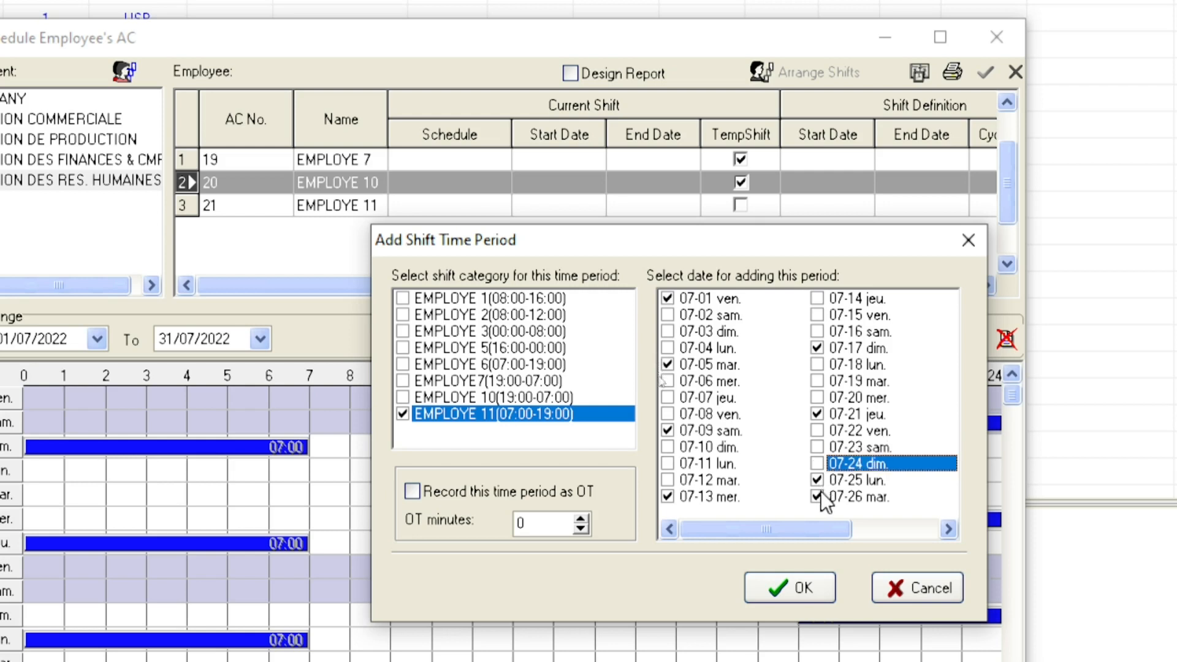
- Exclude 07-27, 07-28, 07-30 and 07-31, keeping 07-29, and save EMPLOYE 10's schedule with the day period added
click(948, 529)
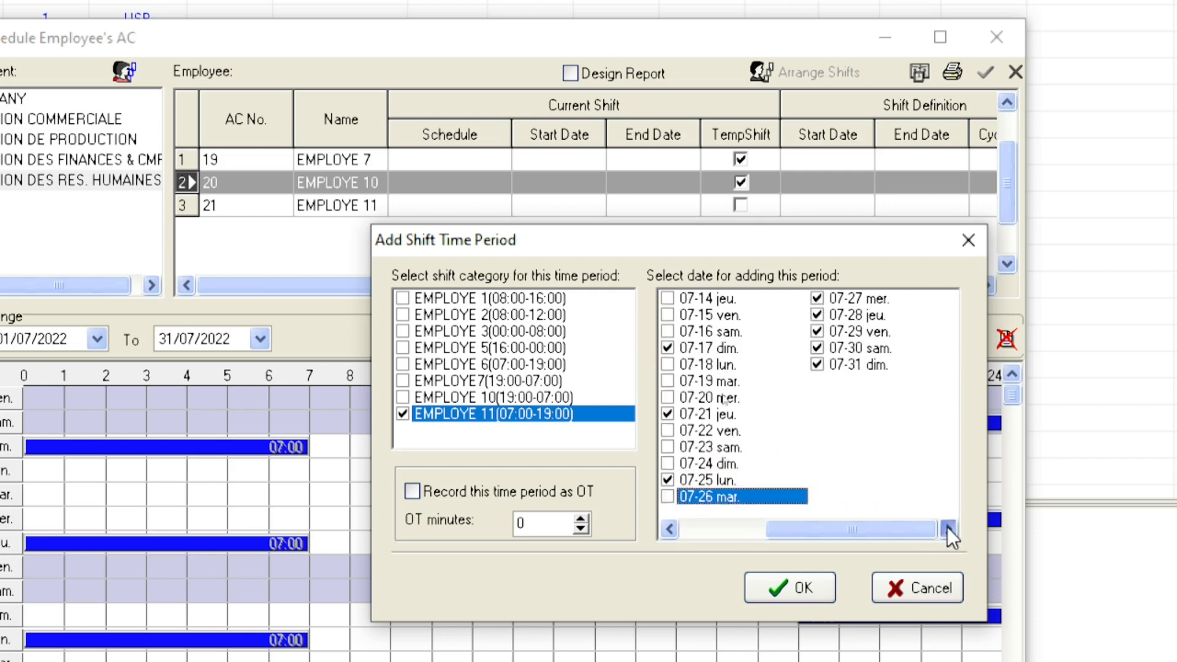
click(818, 299)
click(818, 315)
click(818, 349)
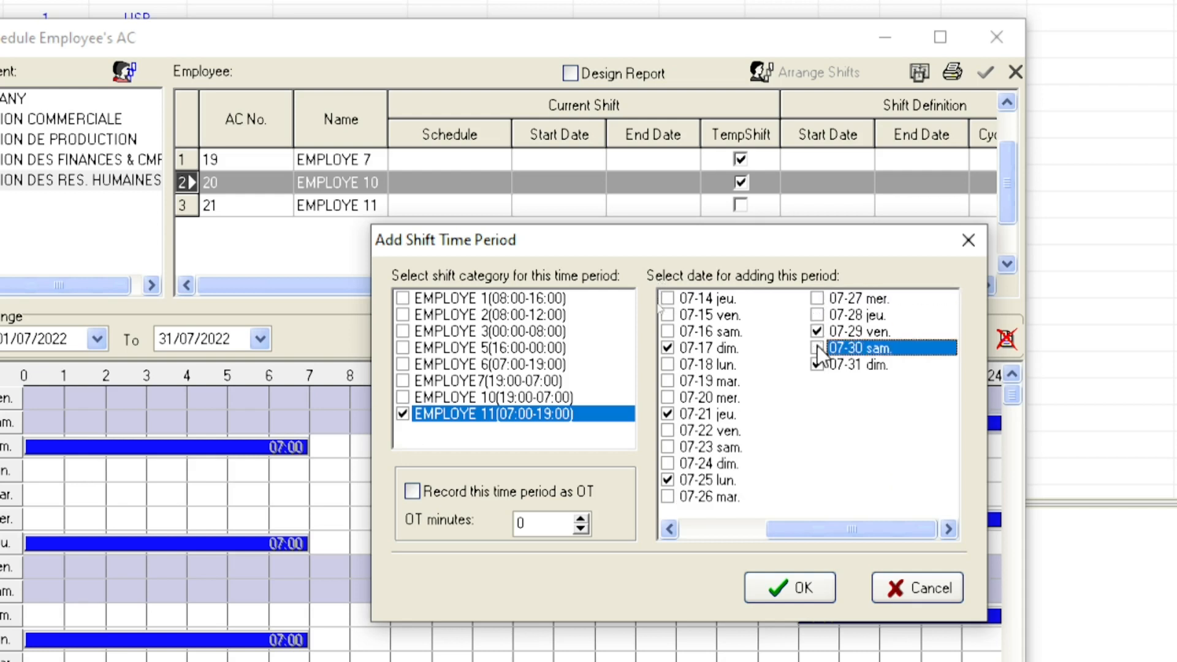
click(818, 365)
click(789, 589)
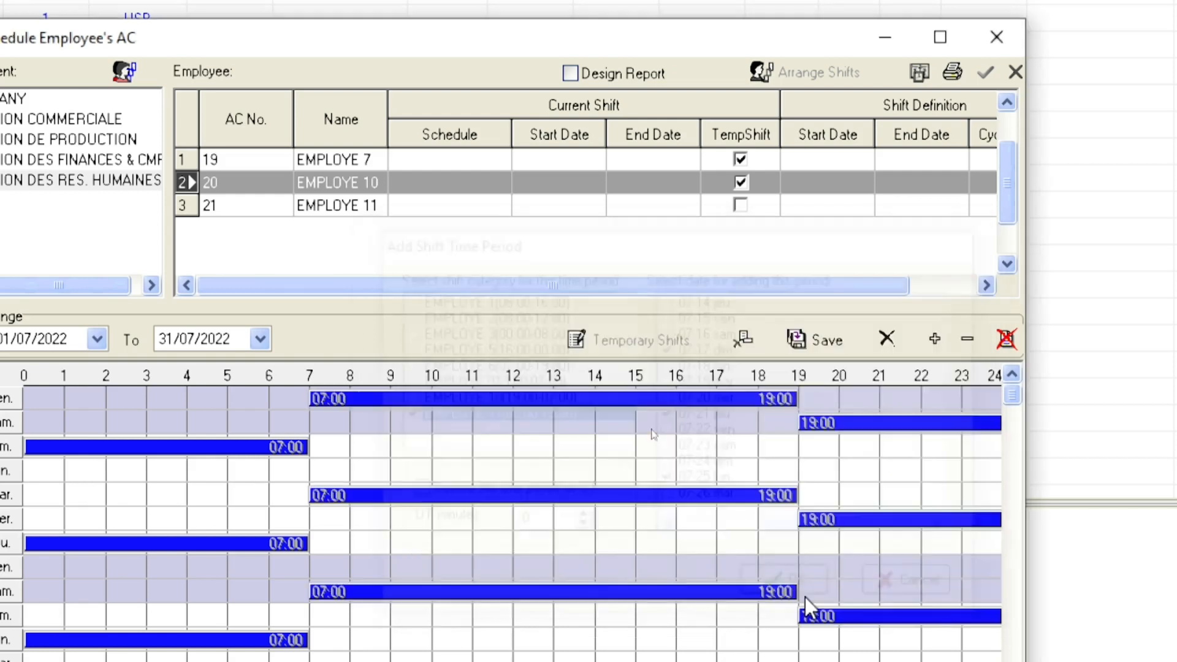
click(823, 340)
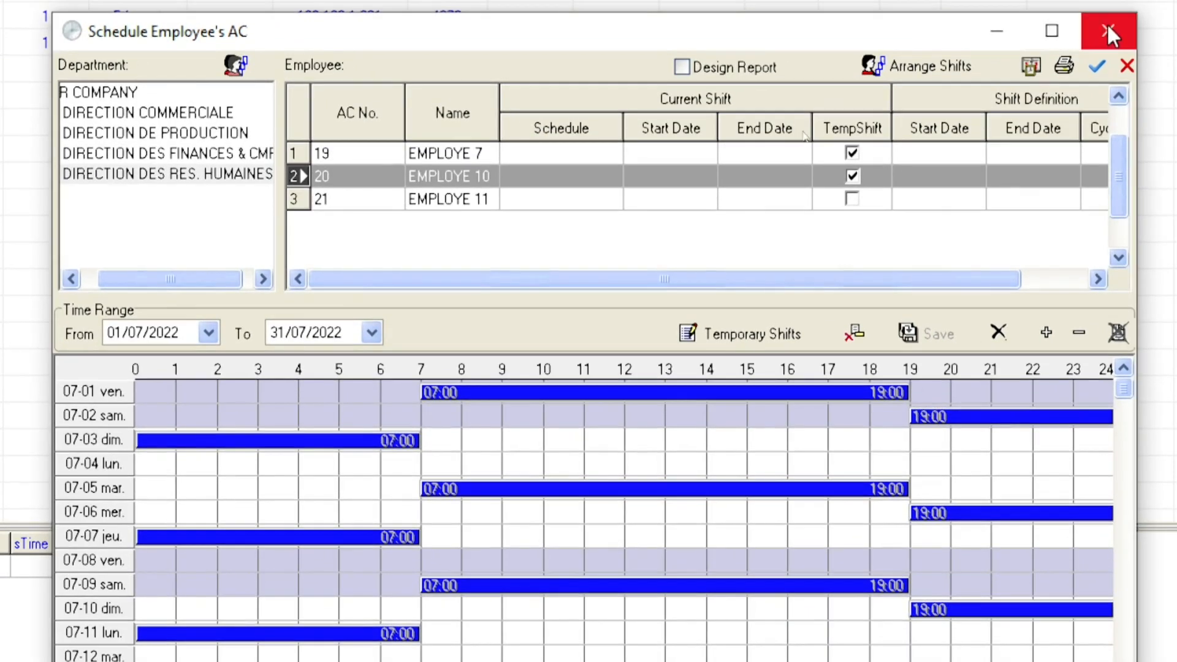
click(1107, 26)
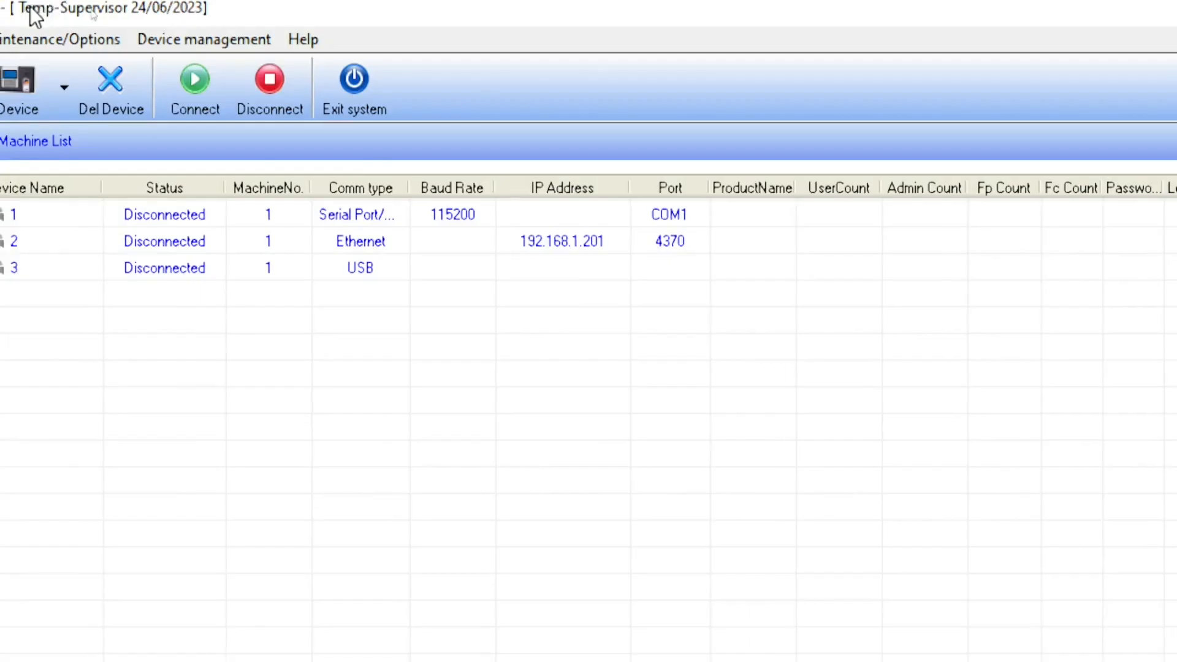
- Calculate the attendance of EMPLOYE 10 from 01/07/2022 to 31/07/2022
click(211, 92)
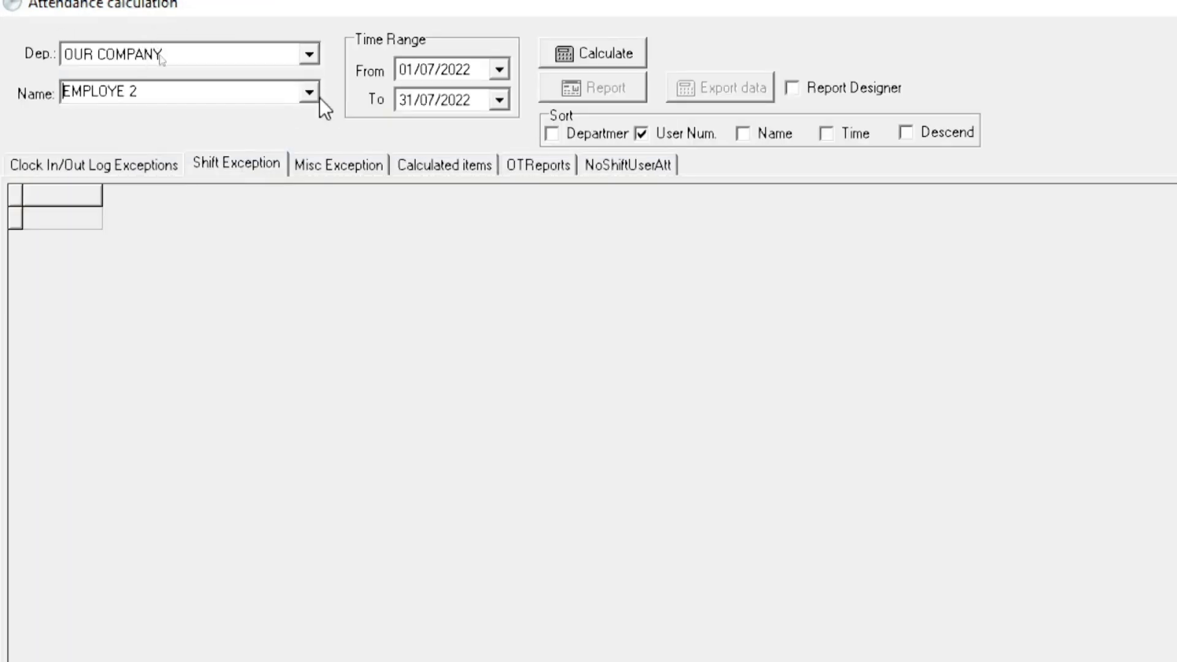
click(312, 93)
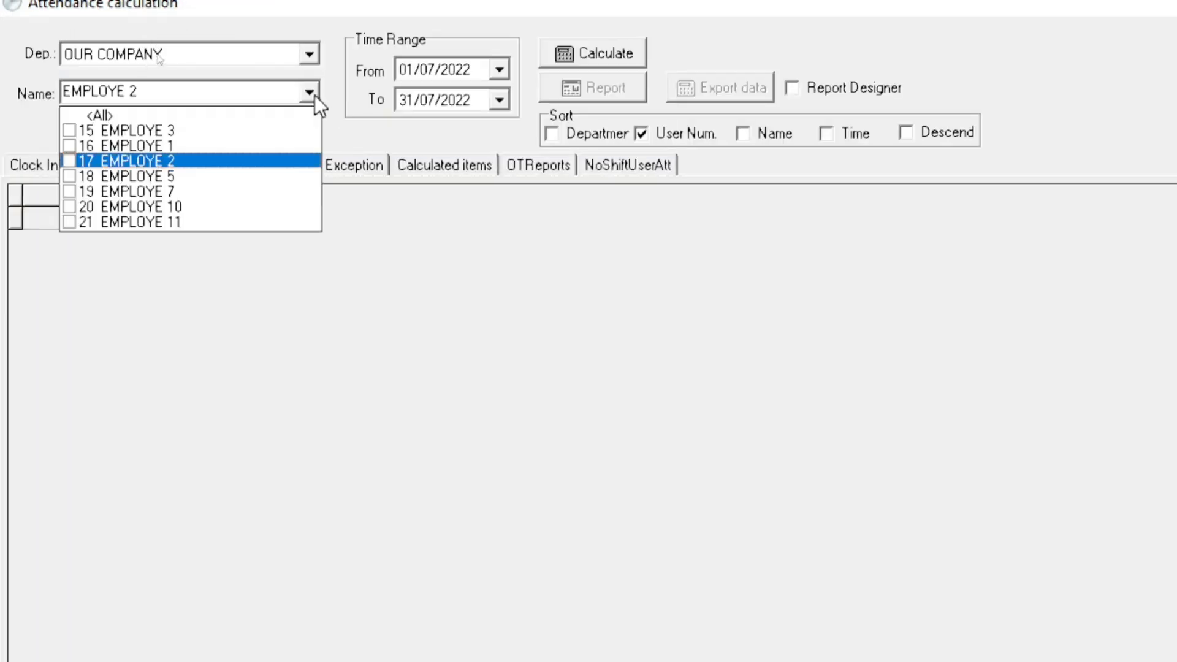
click(154, 207)
click(615, 53)
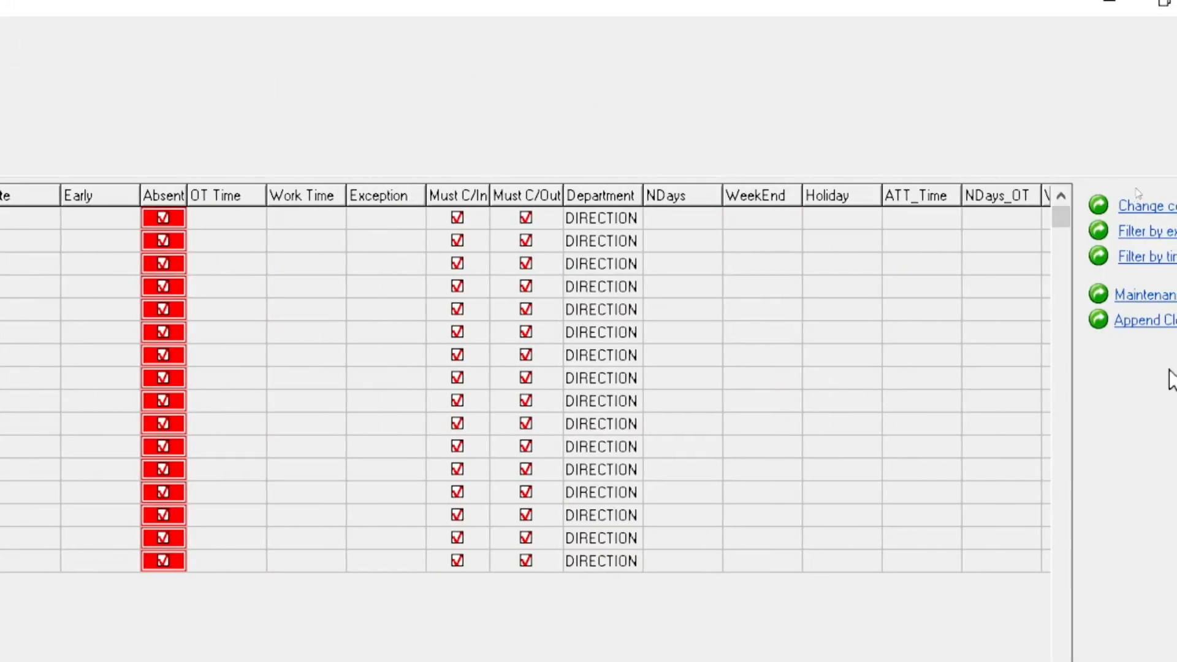
- Append a forgotten C/In record at 07:00 on 1 July for EMPLOYE 10 and recalculate the attendance
click(1157, 324)
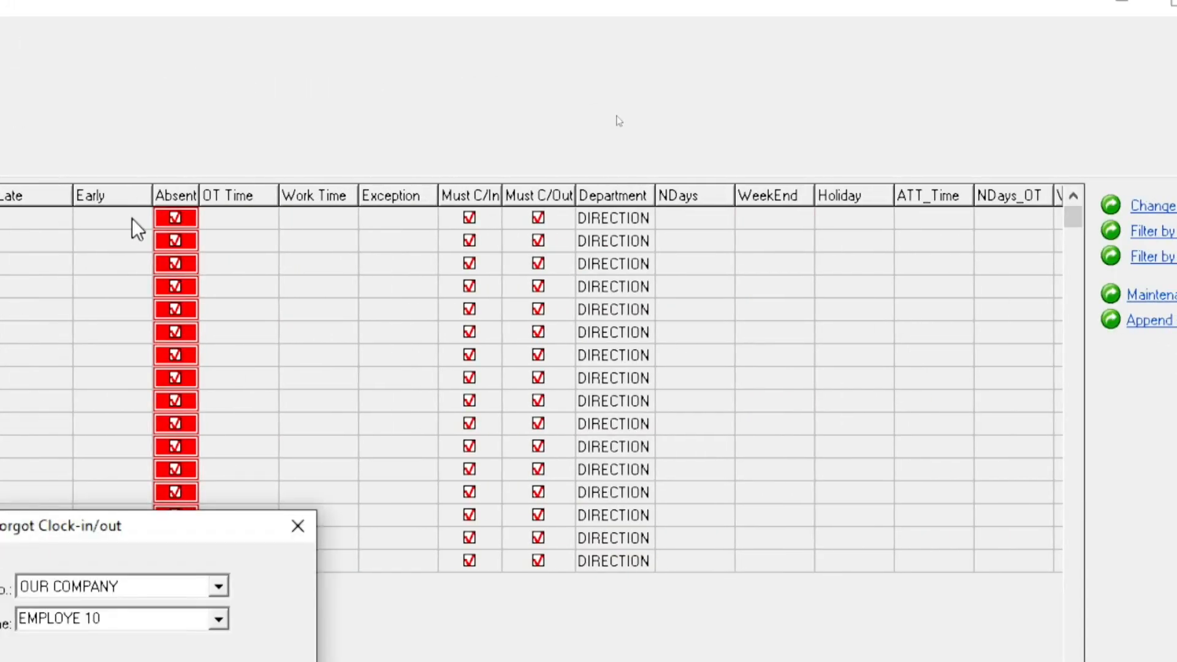
drag(215, 529, 353, 147)
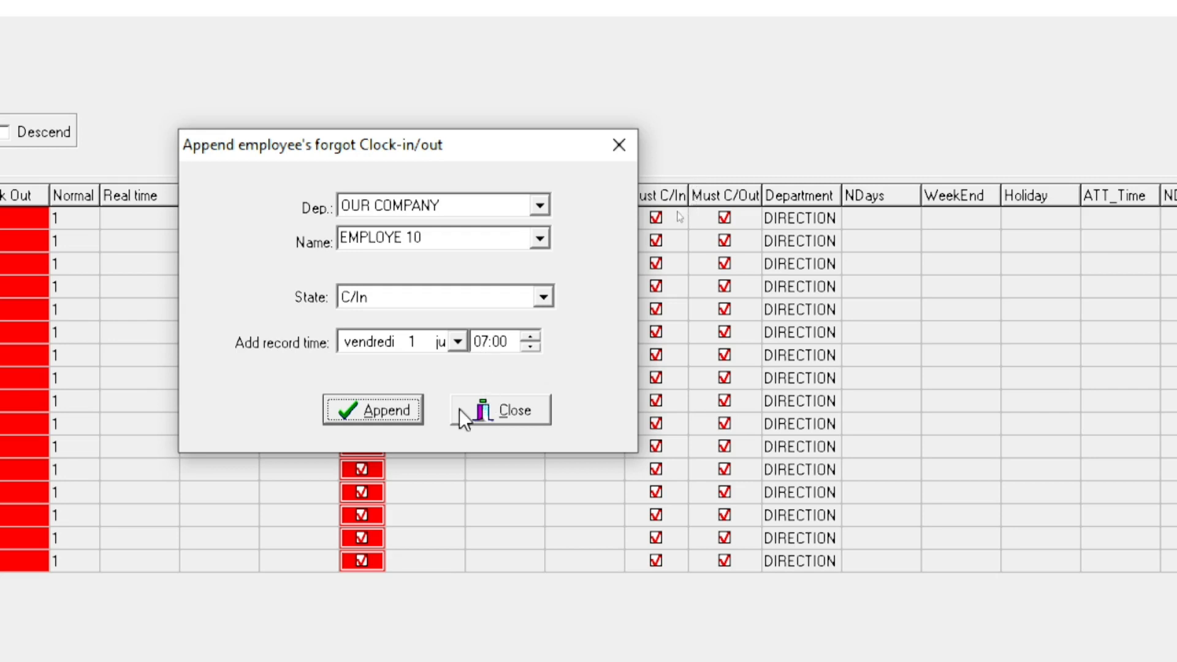
click(414, 411)
click(520, 415)
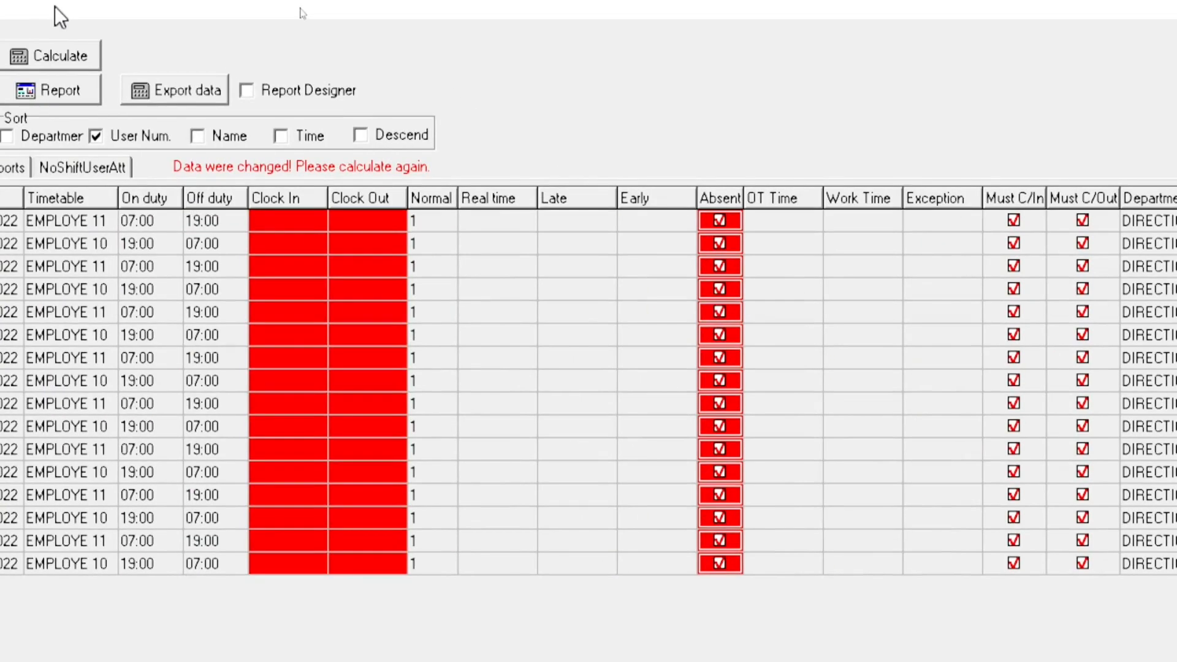
click(71, 61)
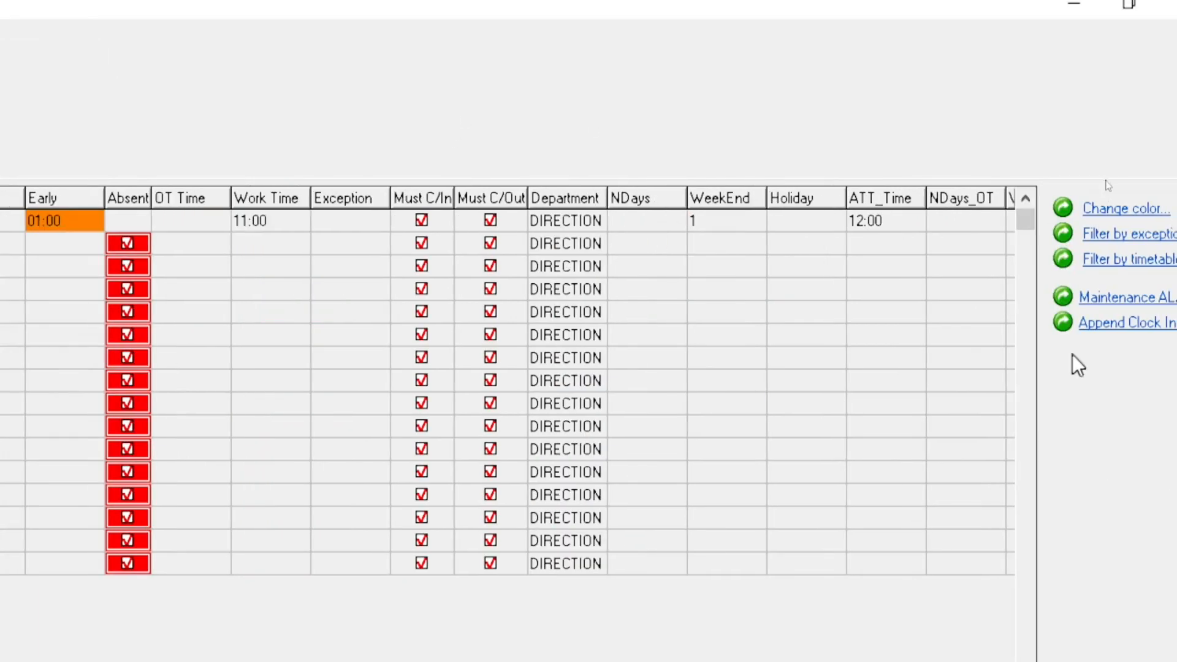
- Append a C/Out record at 19:00 on 1 July for EMPLOYE 10, recalculate the attendance and leave the calculation window
click(1097, 332)
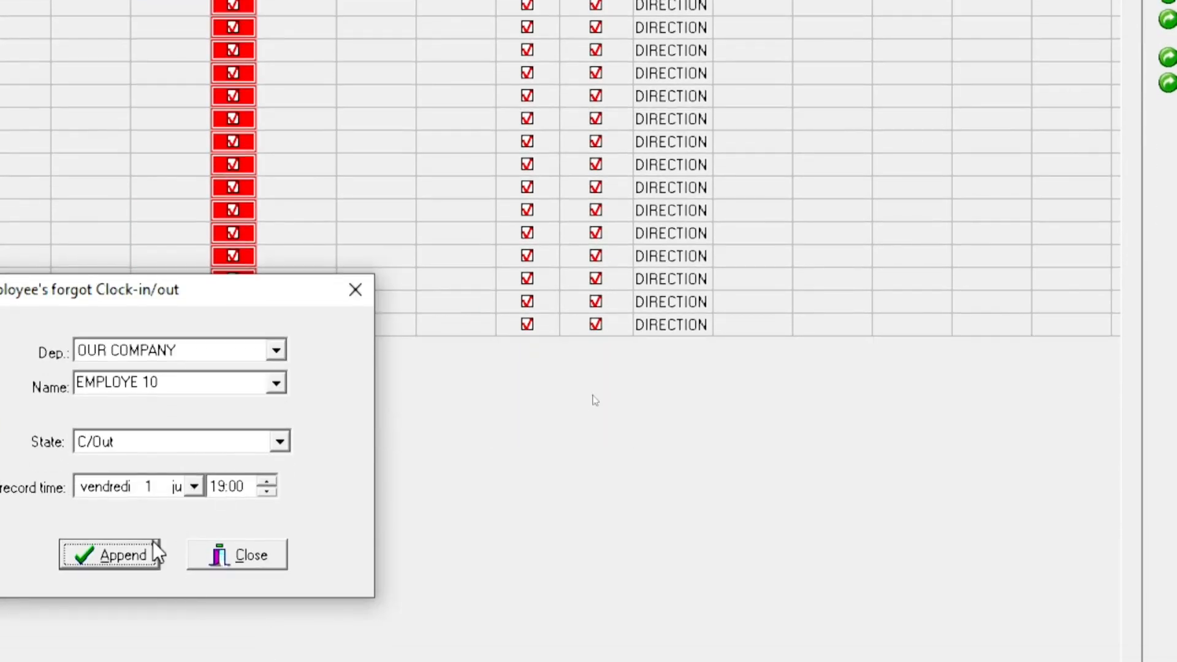
click(135, 554)
click(256, 553)
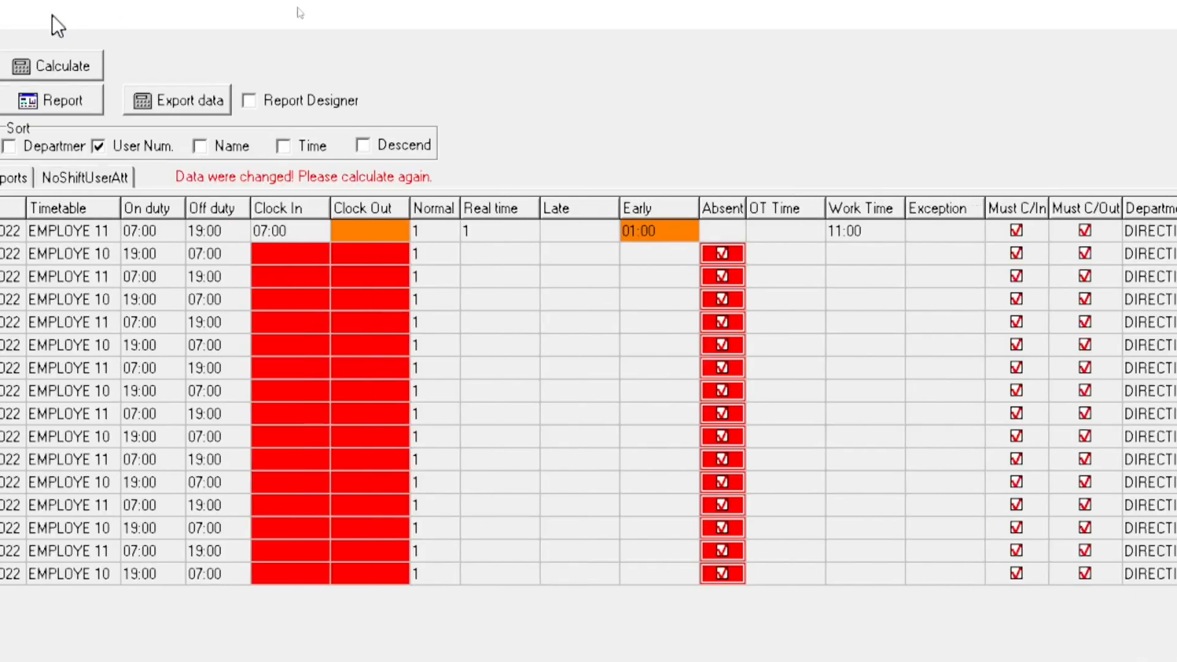
click(55, 68)
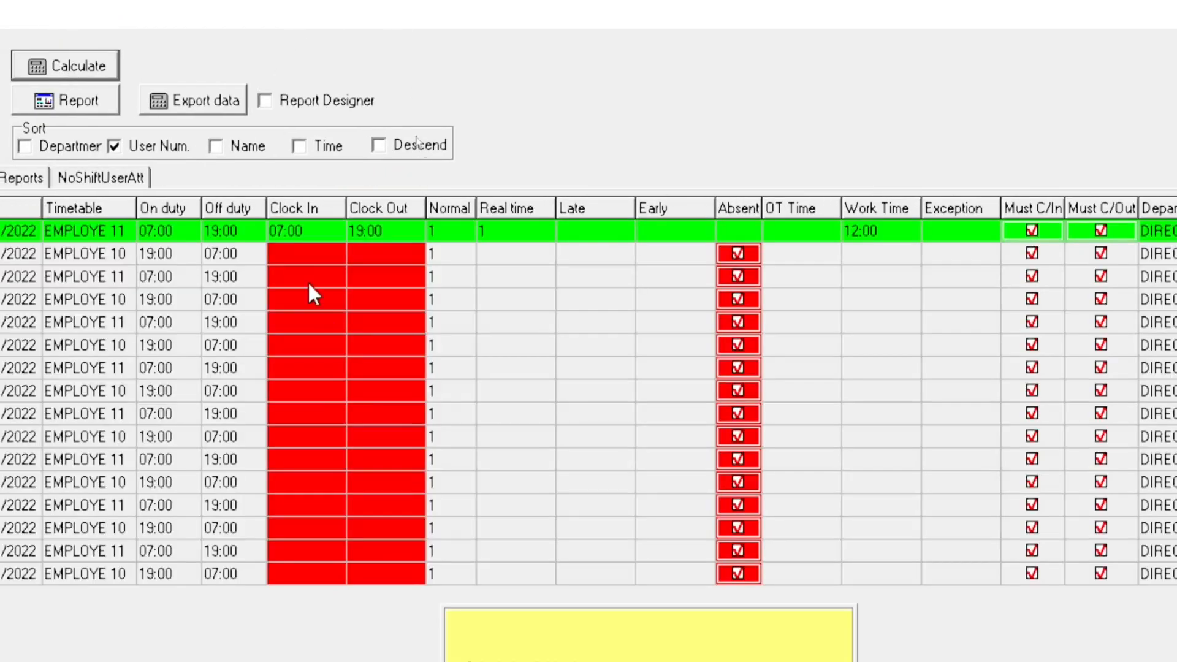
click(302, 253)
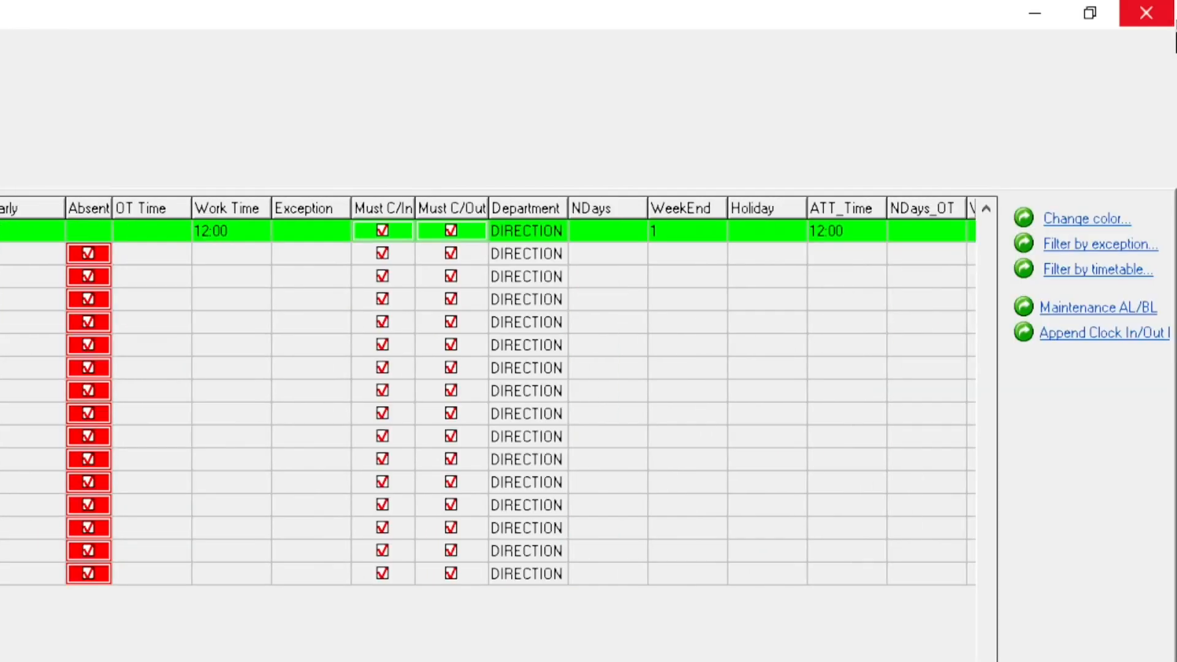
click(1156, 17)
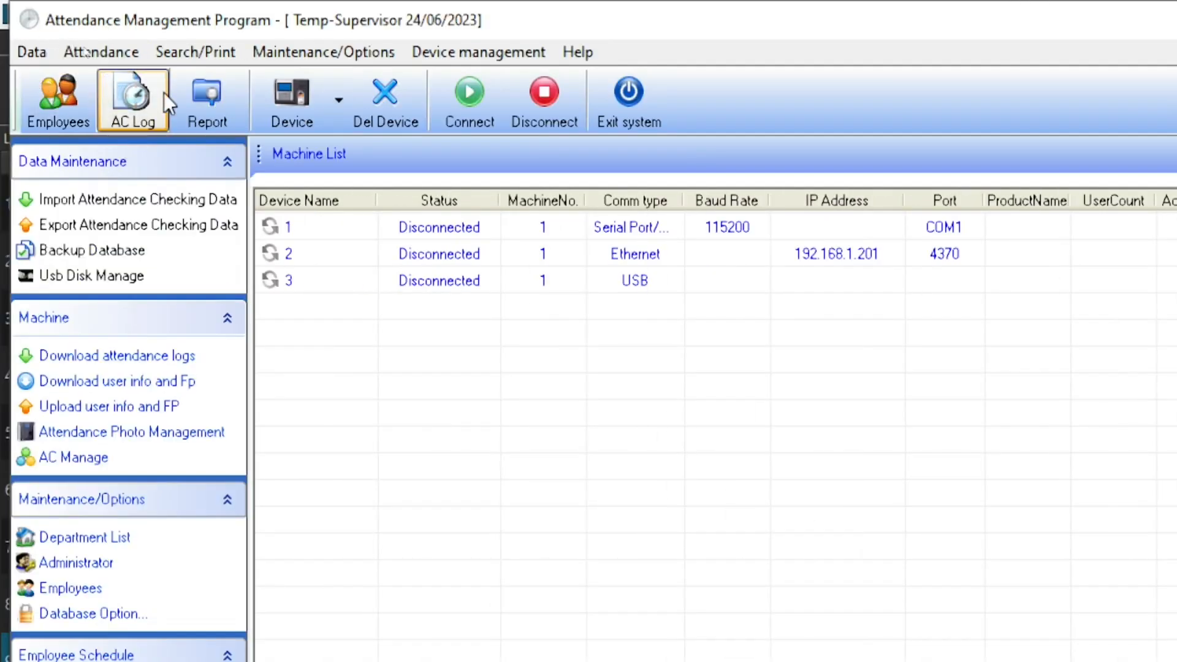
- Calculate the attendance of EMPLOYE 1 from 01/07/2022 to 31/07/2022 and show the clock in/out log exceptions
click(215, 108)
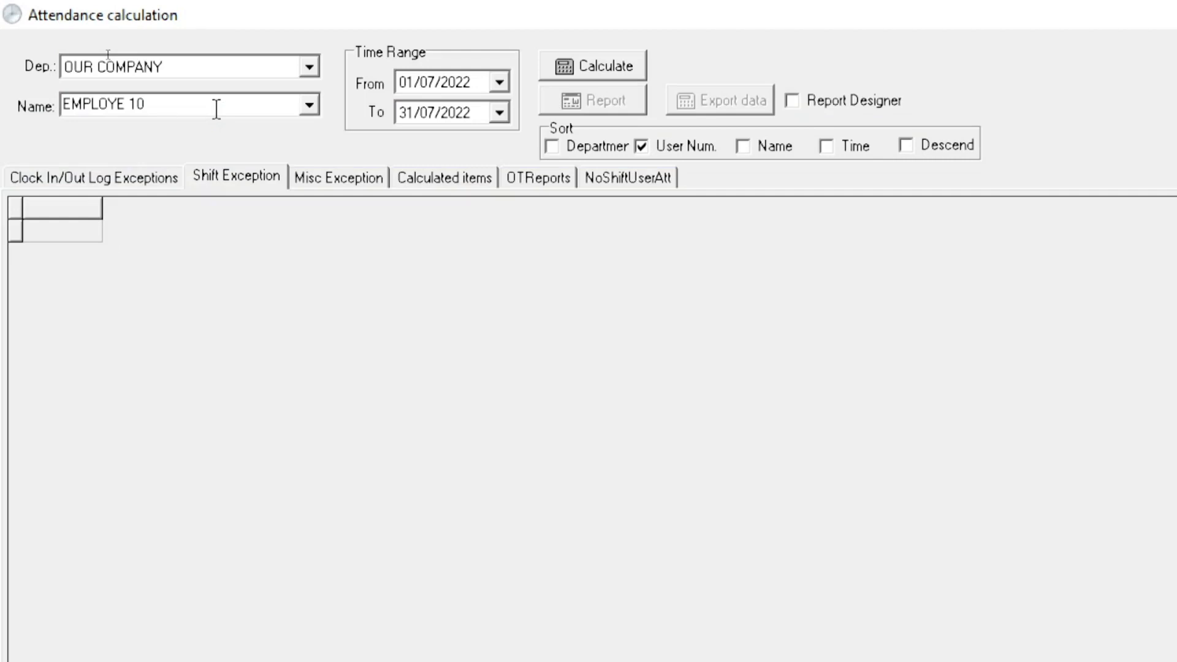
click(311, 105)
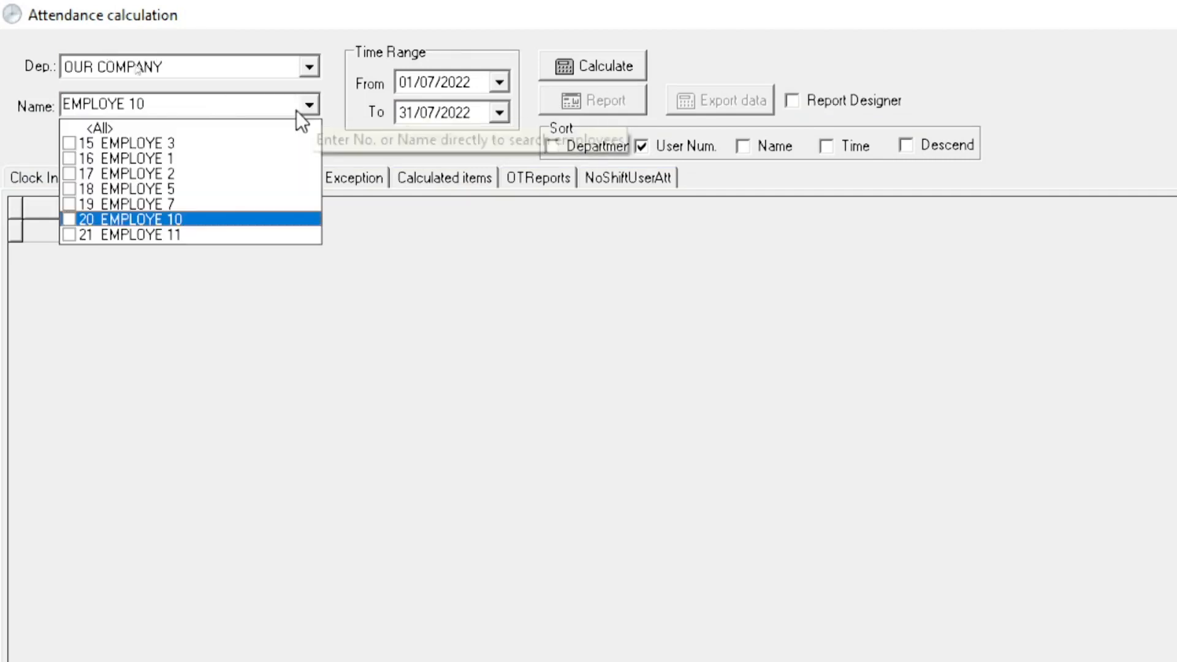
click(186, 159)
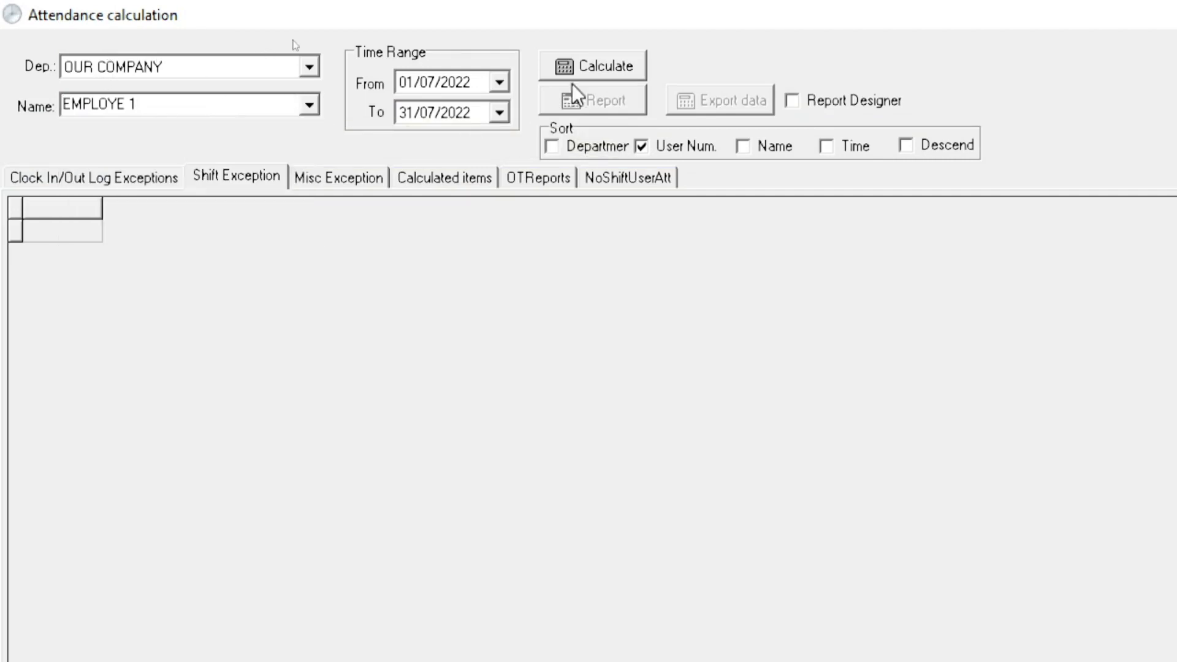
click(605, 67)
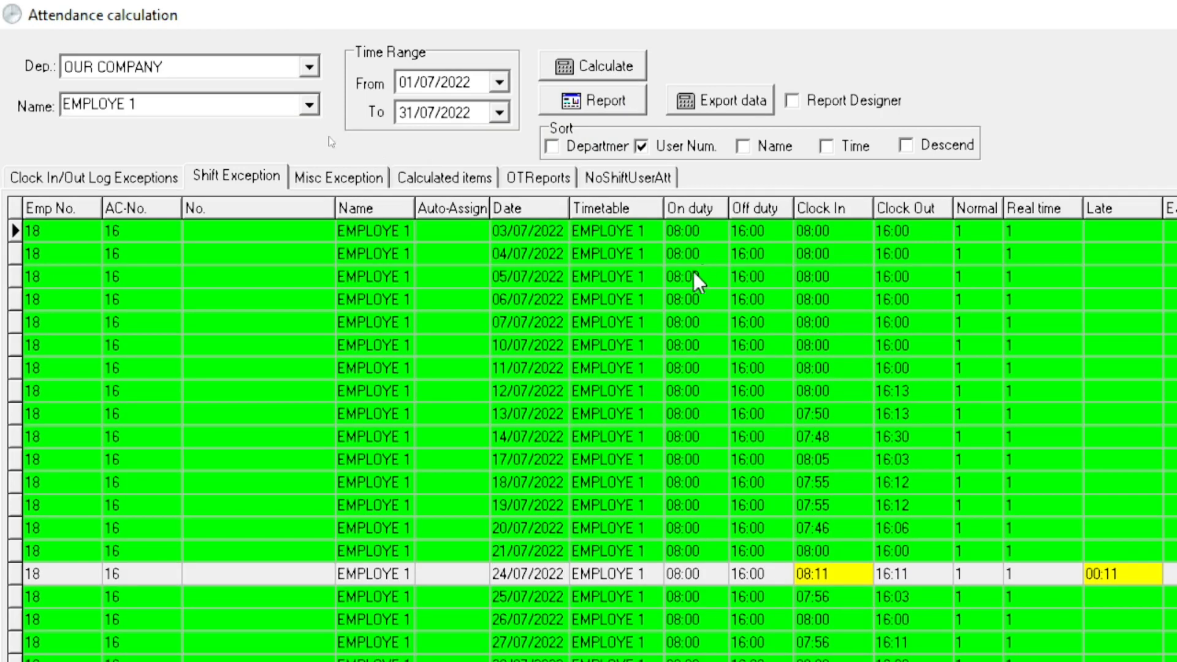
click(68, 176)
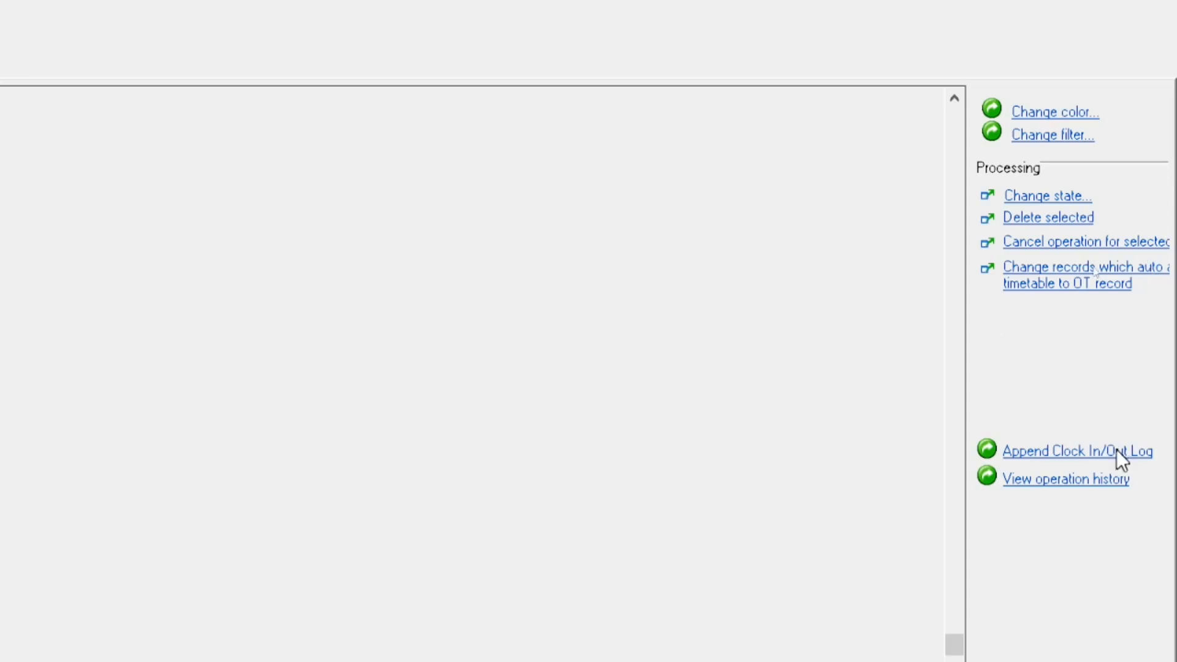
- Append a forgotten C/In record at 08:00 on 1 July 2022 for EMPLOYE 1 and recalculate the attendance
click(1116, 452)
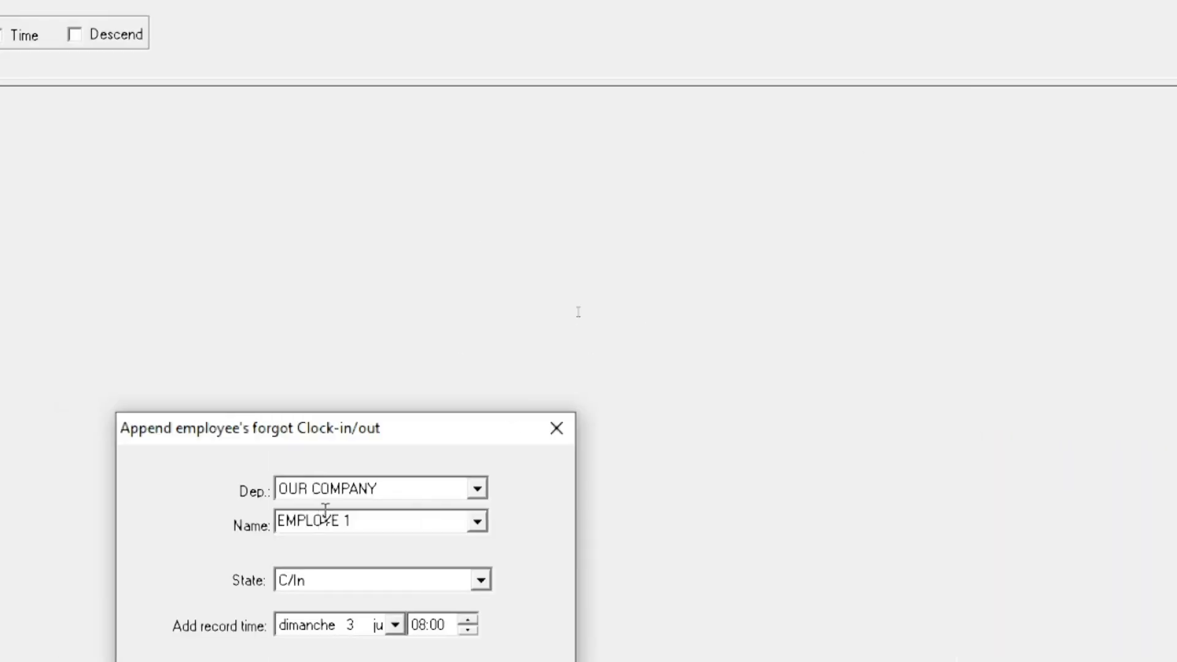
click(396, 624)
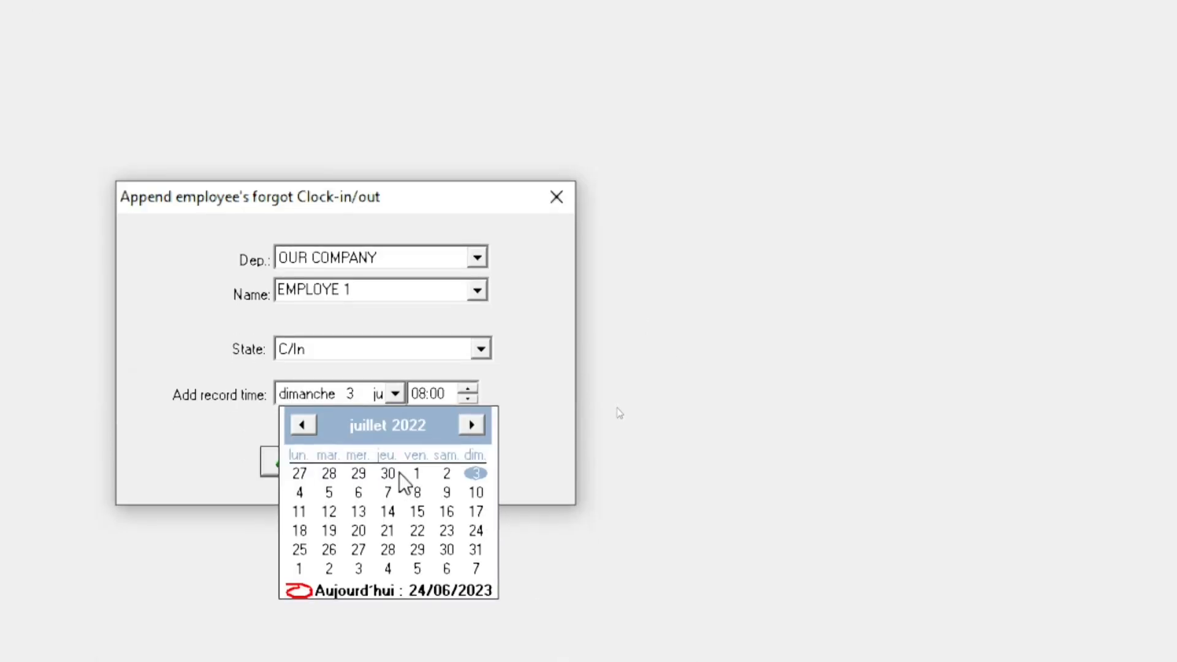
click(418, 476)
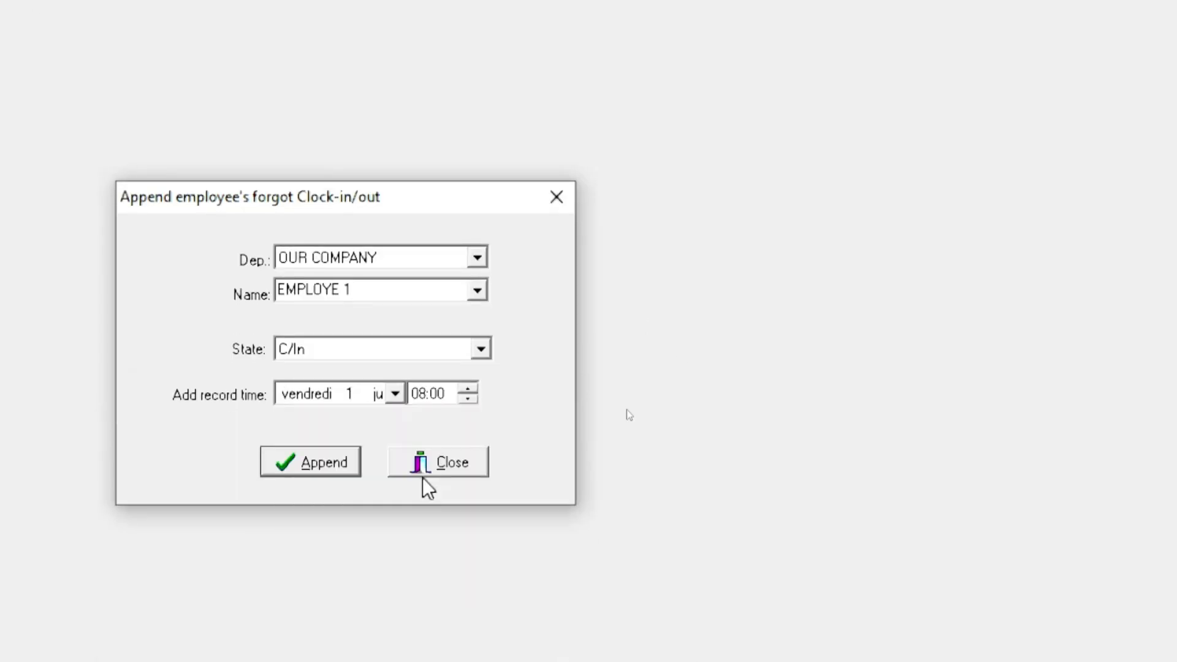
click(342, 474)
click(436, 468)
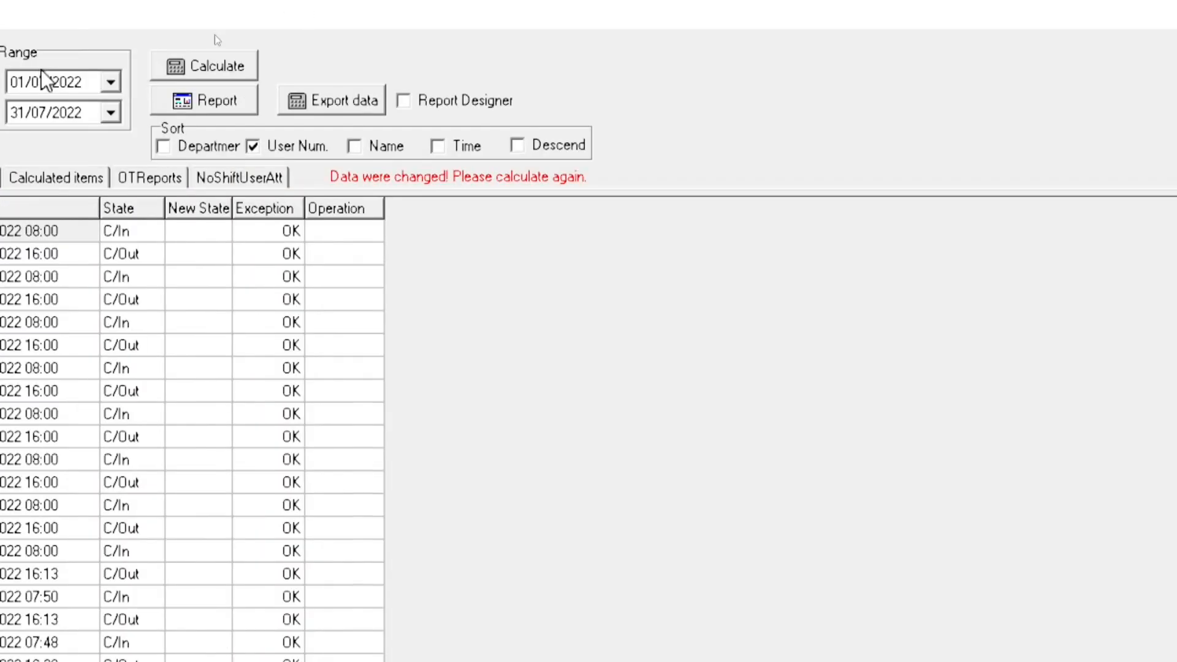
click(199, 64)
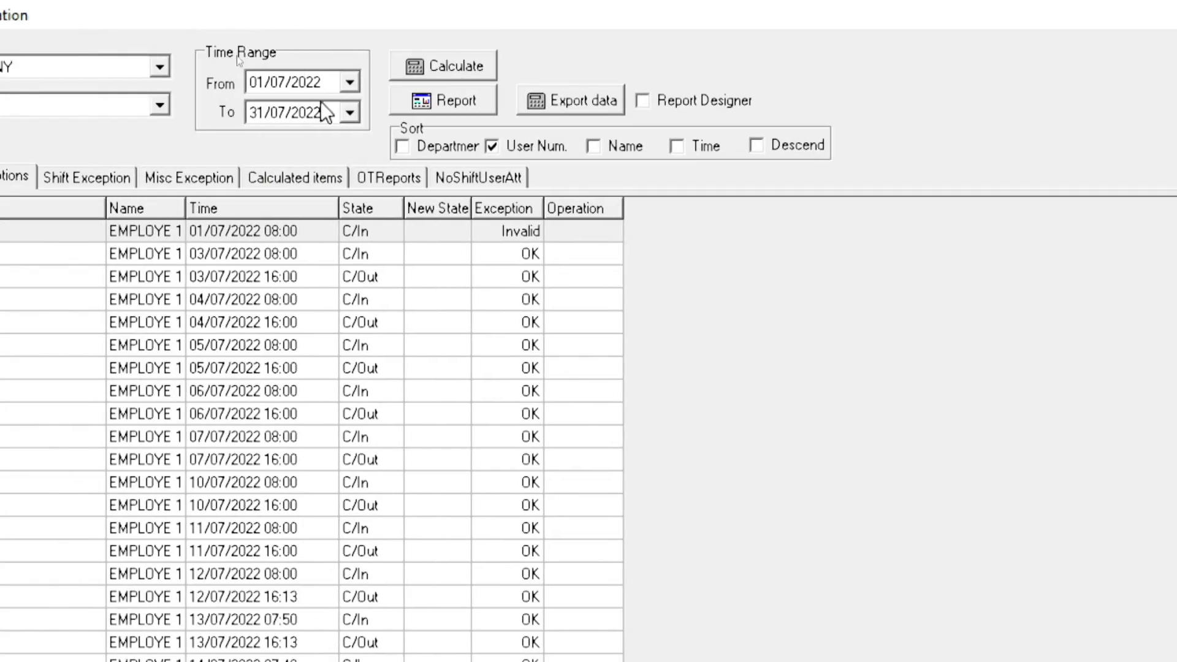
click(385, 234)
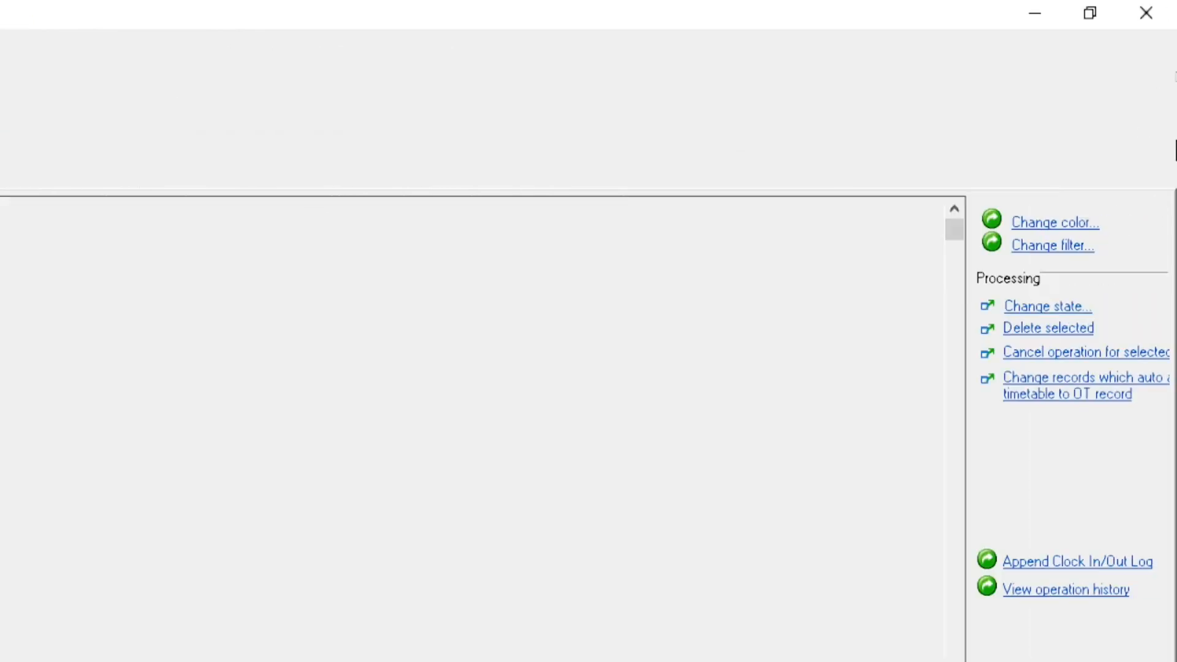
- Append a C/Out record at 16:00 on 1 July 2022 for EMPLOYE 1 and recalculate the attendance
click(1078, 564)
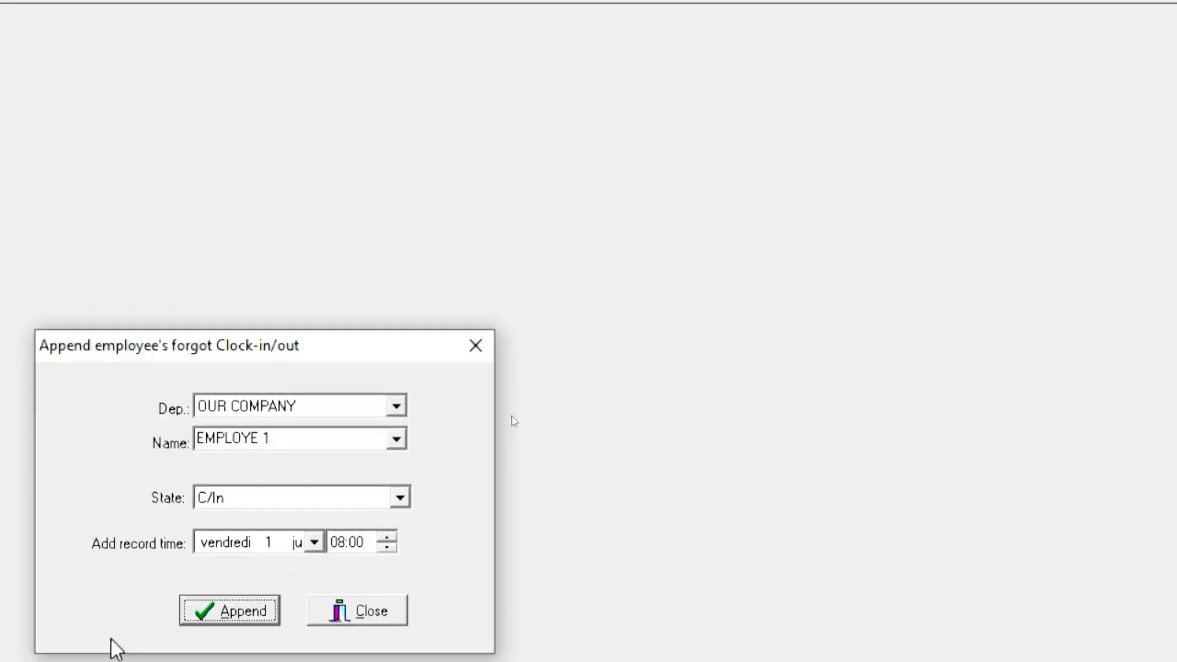
click(399, 498)
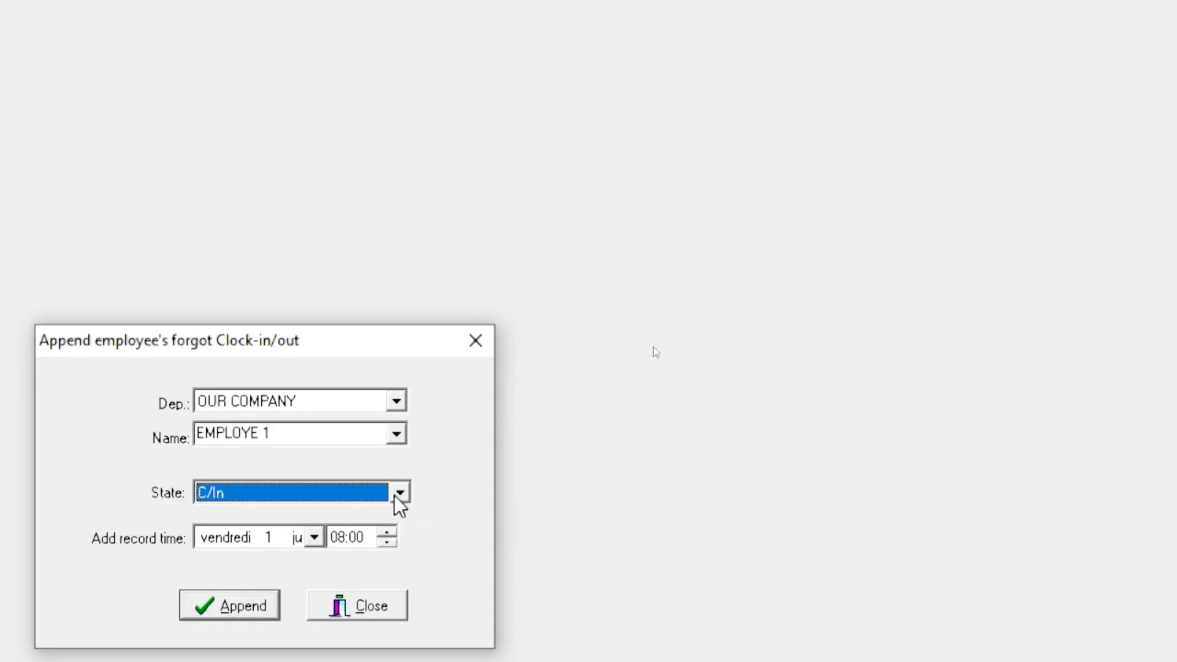
click(395, 496)
click(377, 532)
click(342, 539)
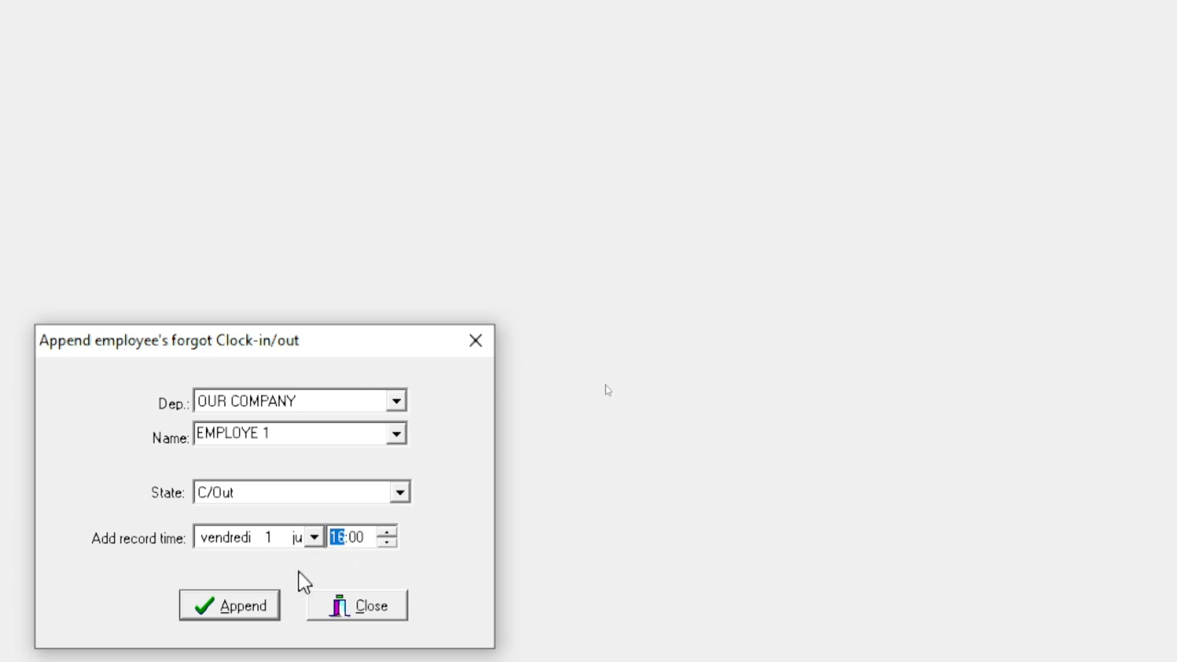
click(248, 603)
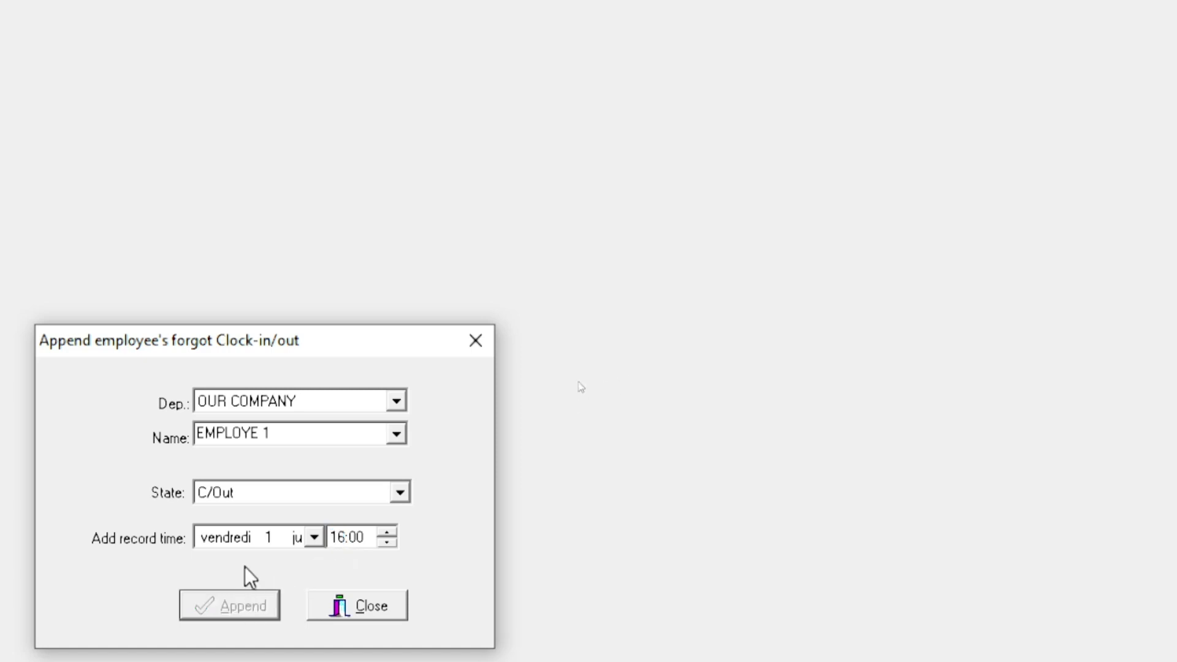
click(376, 610)
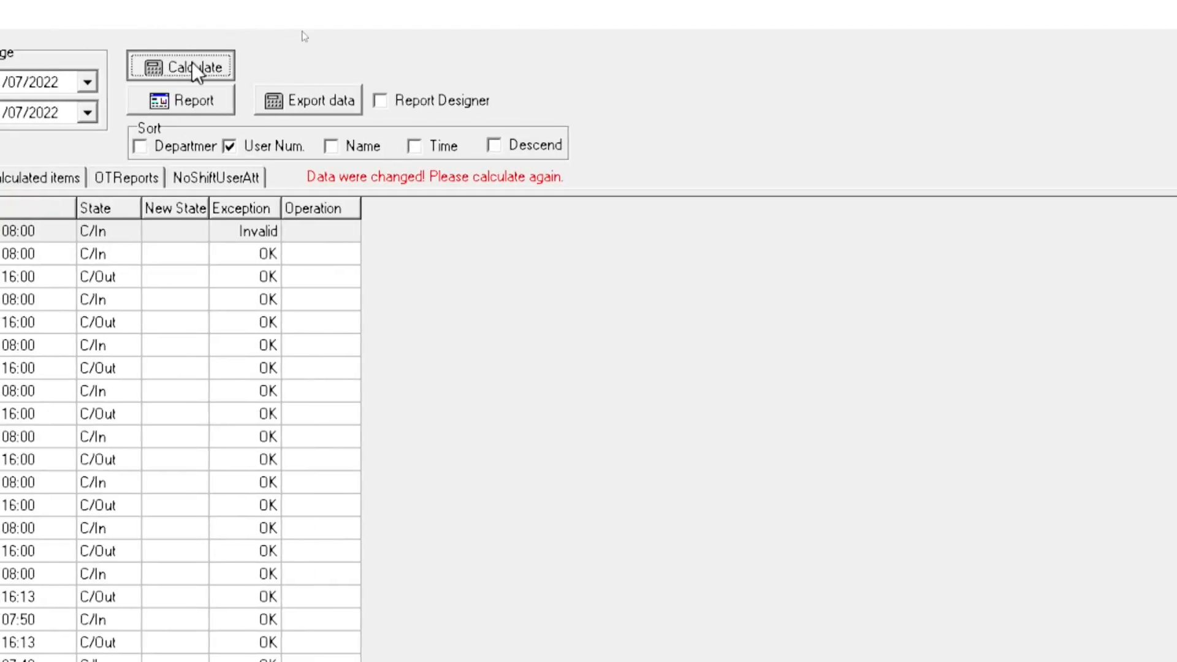
click(192, 66)
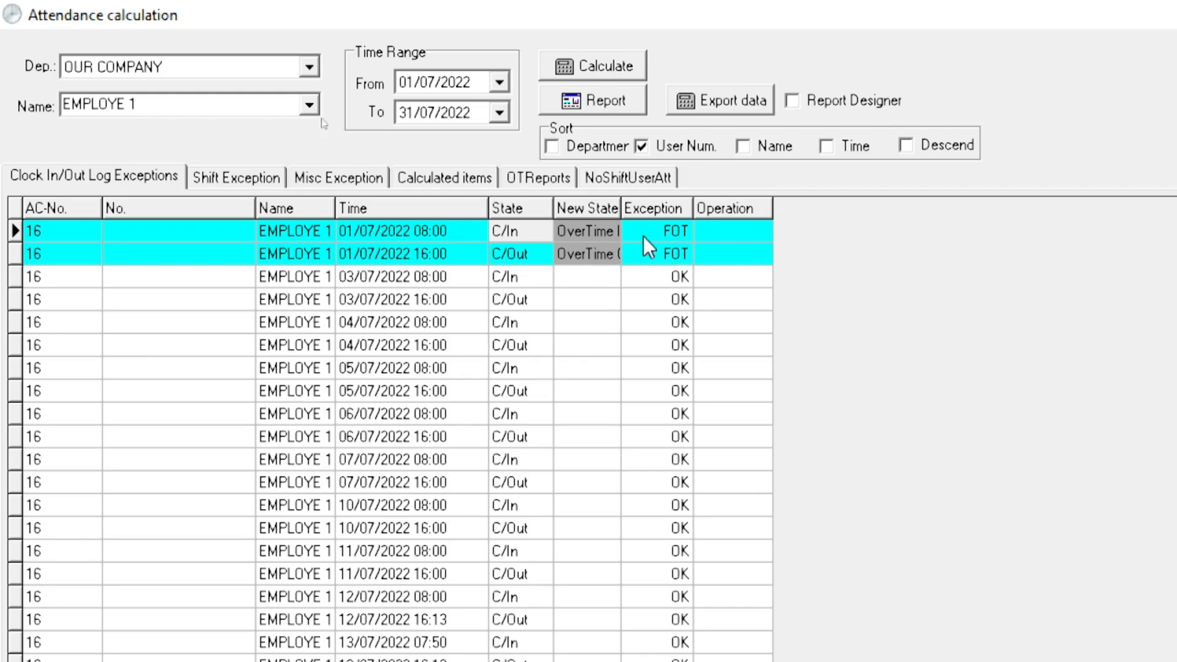
- Widen the New State column and compare the 1 July overtime records with EMPLOYE 1's shift exceptions
drag(620, 210, 672, 212)
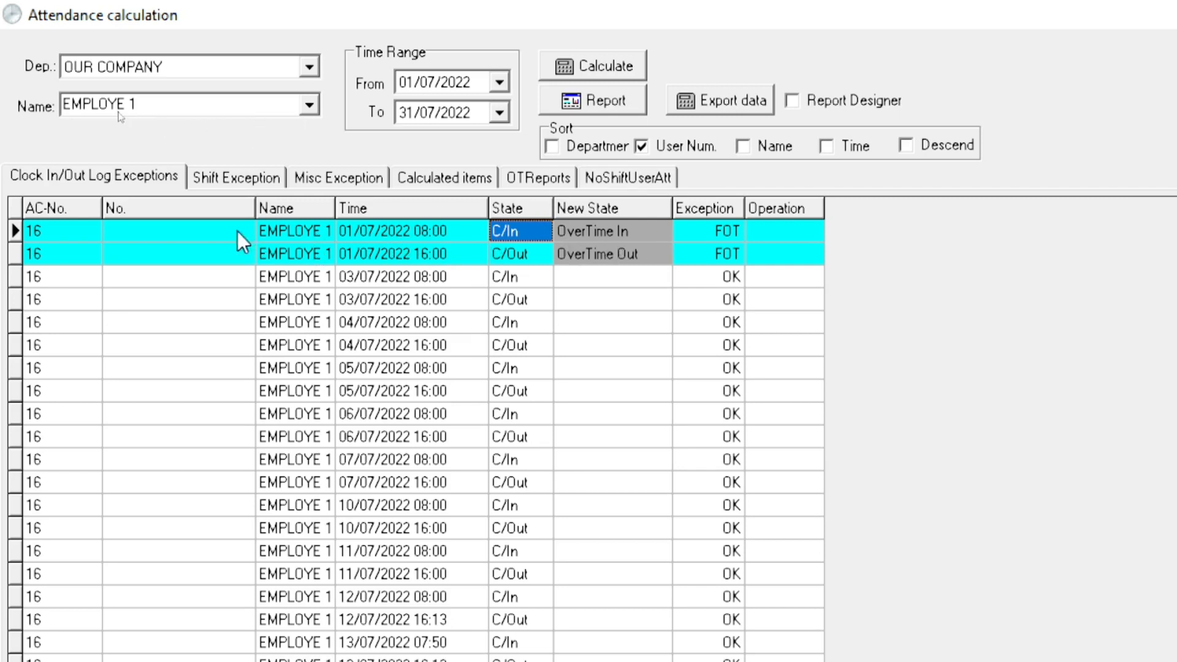
click(241, 179)
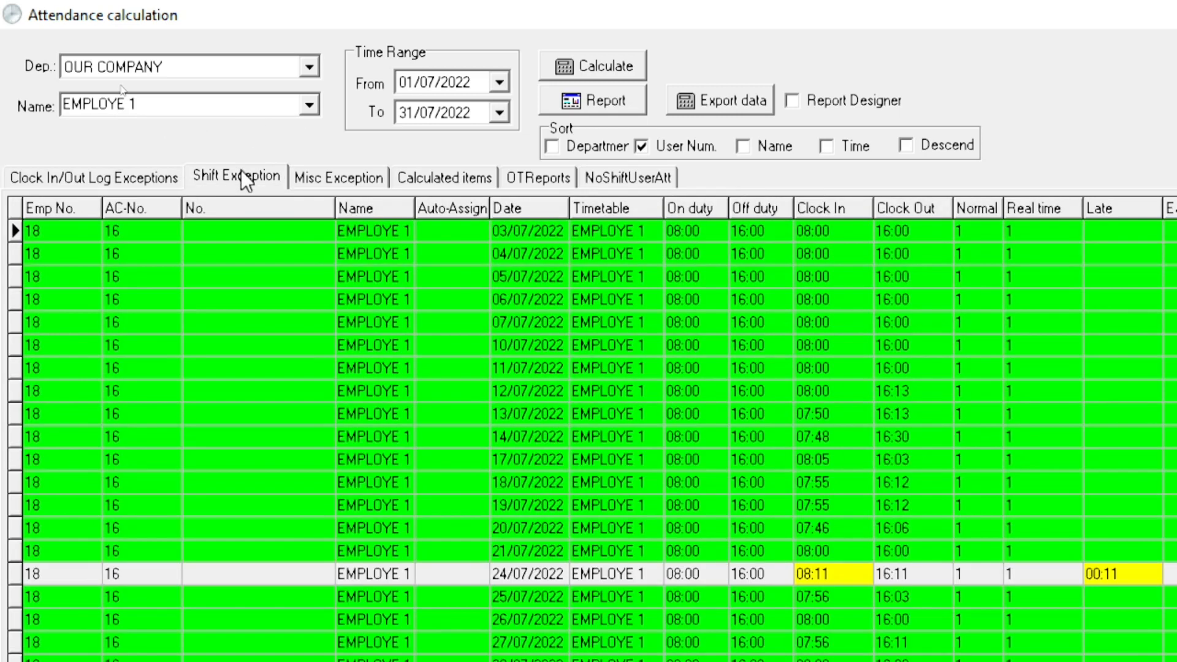
click(126, 184)
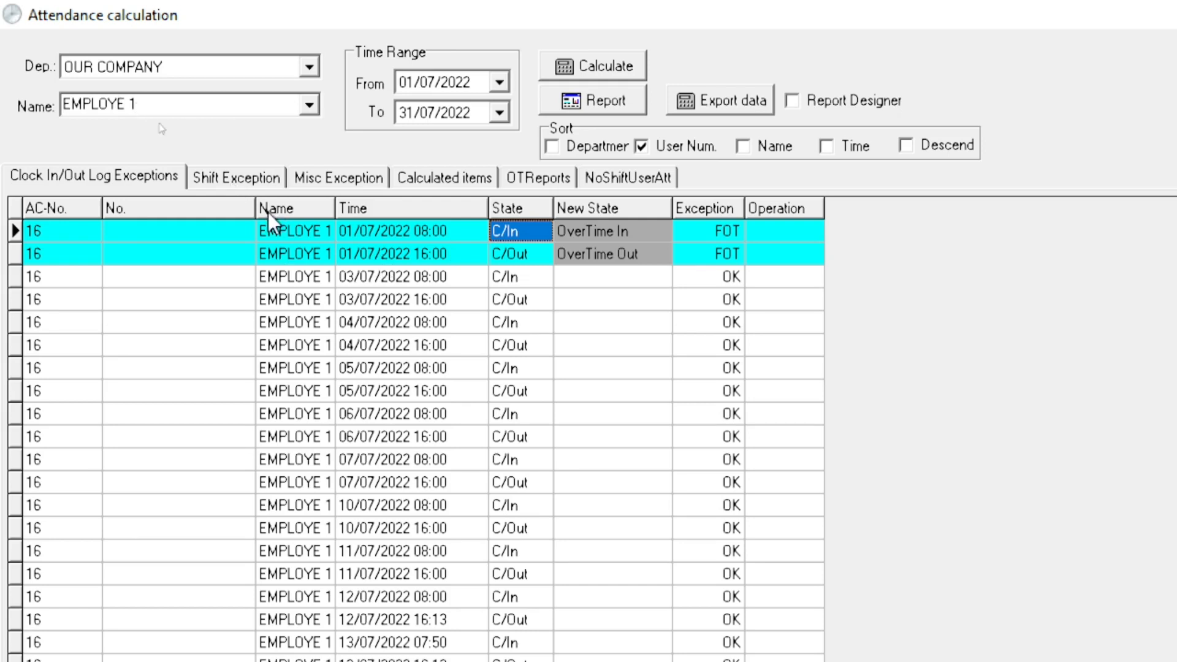
click(256, 180)
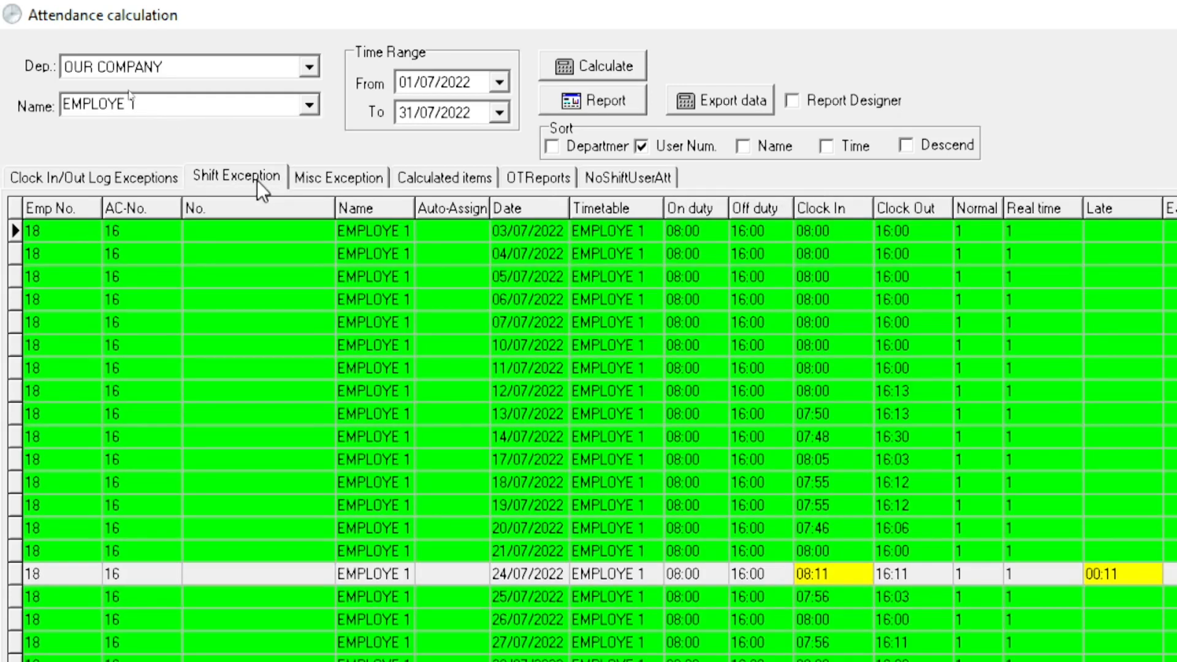
- Examine the on-duty, off-duty, clock-in and clock-out times in EMPLOYE 1's shift exception row for 03/07/2022
click(897, 234)
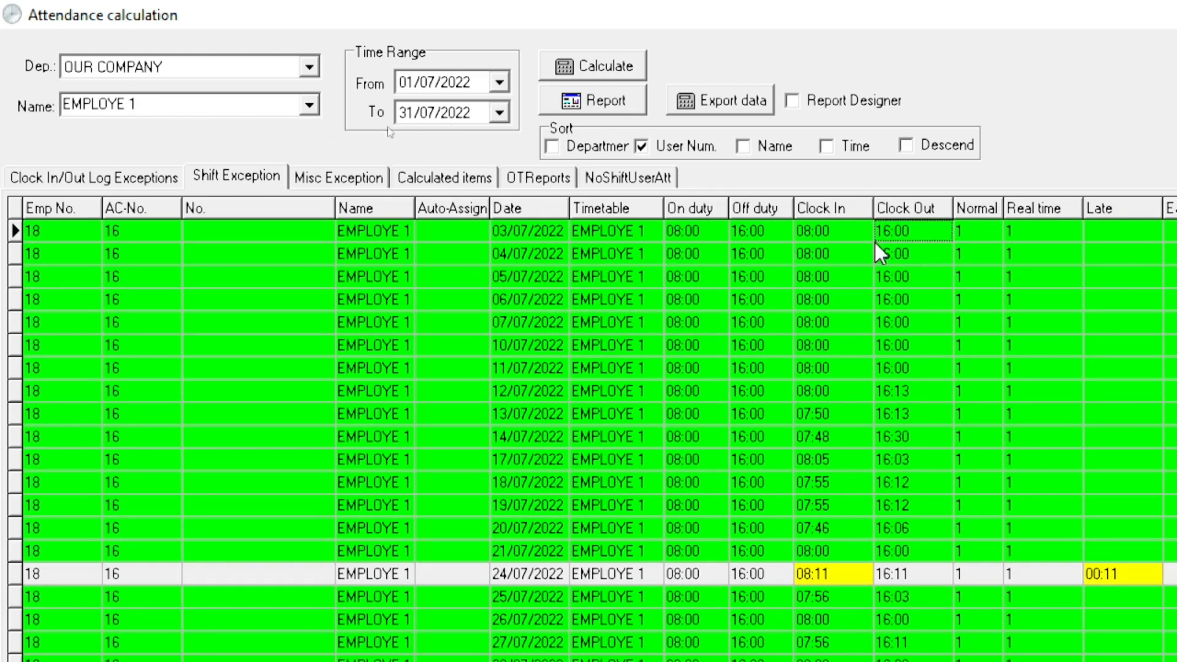
click(700, 232)
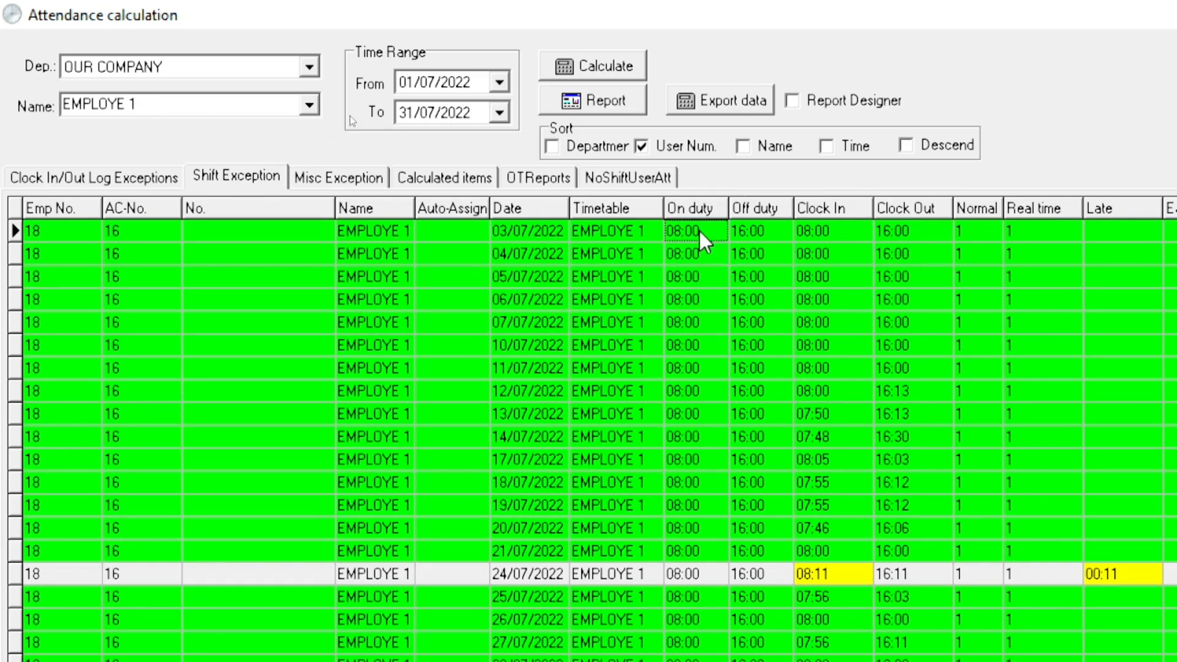
click(748, 233)
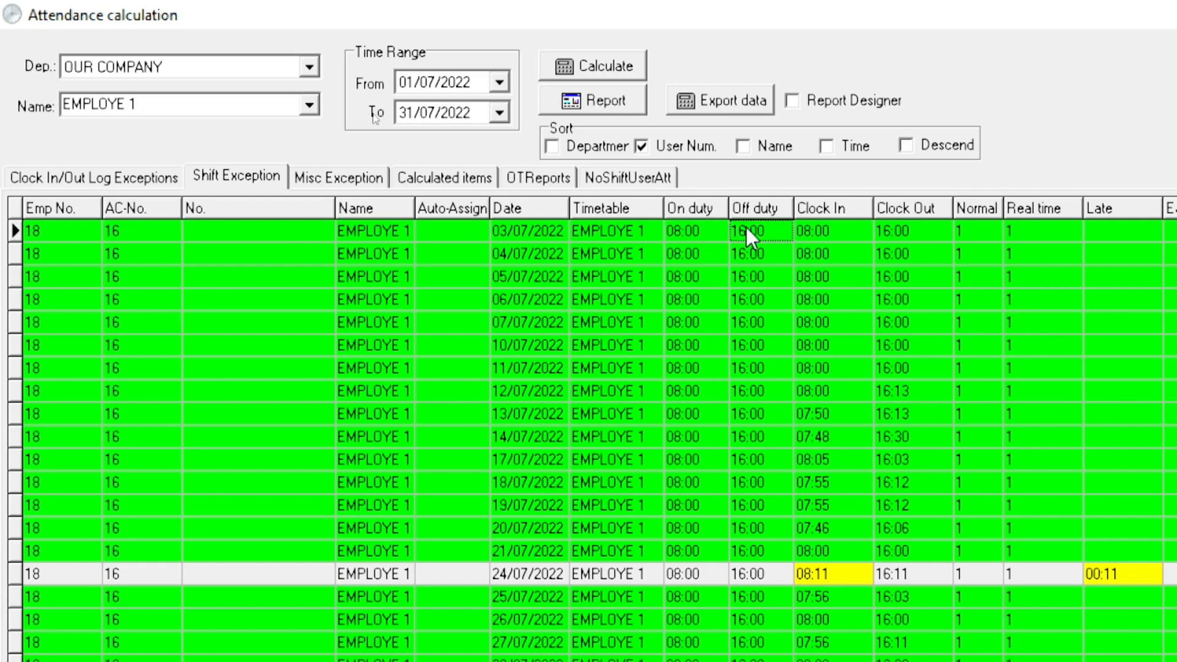
click(800, 231)
click(904, 235)
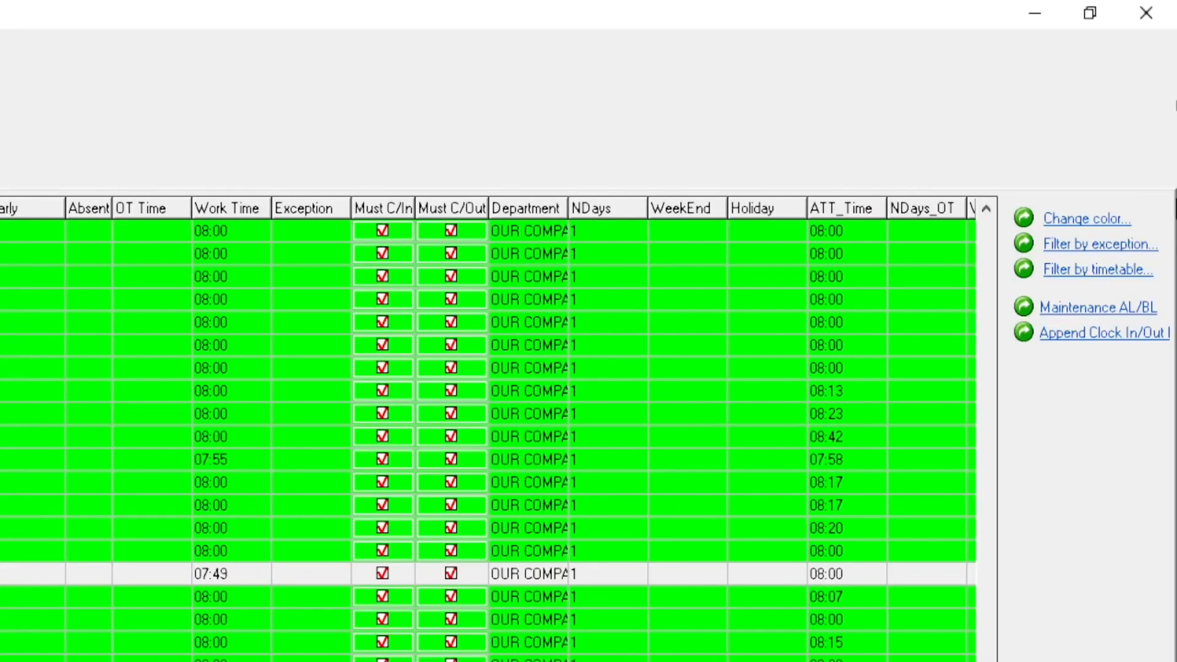
- Append a C/Out record at 19:00 on 3 July 2022 for EMPLOYE 1 and recalculate the attendance
click(1106, 337)
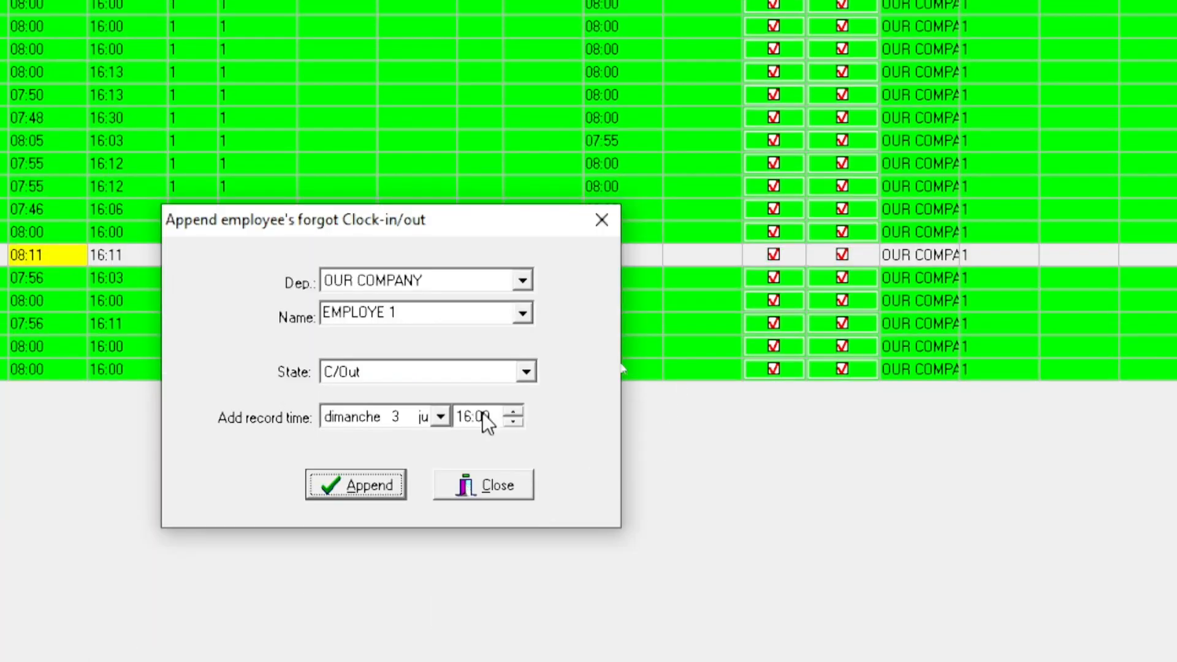
click(463, 419)
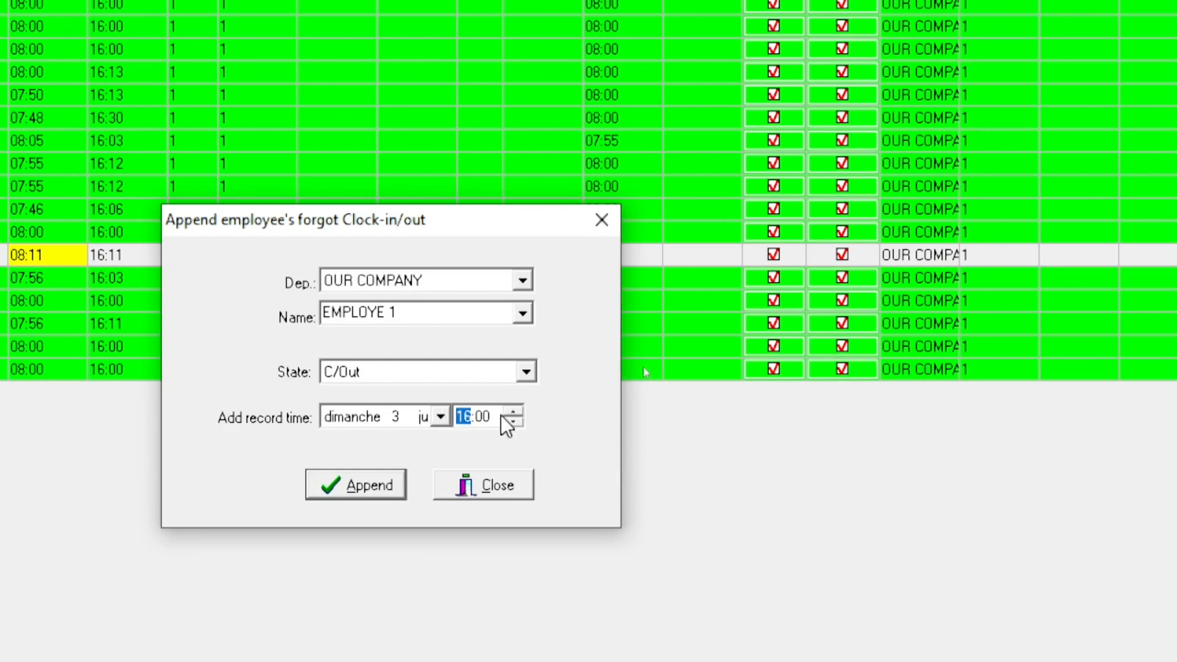
click(515, 413)
click(515, 413)
click(516, 413)
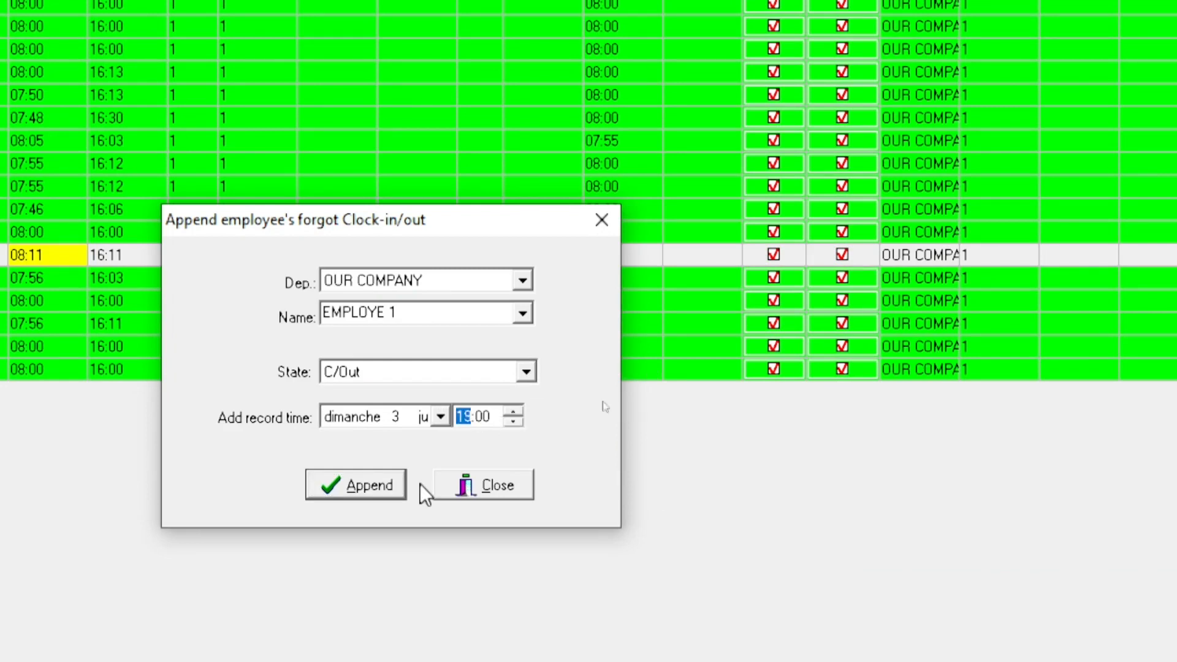
click(365, 493)
click(476, 489)
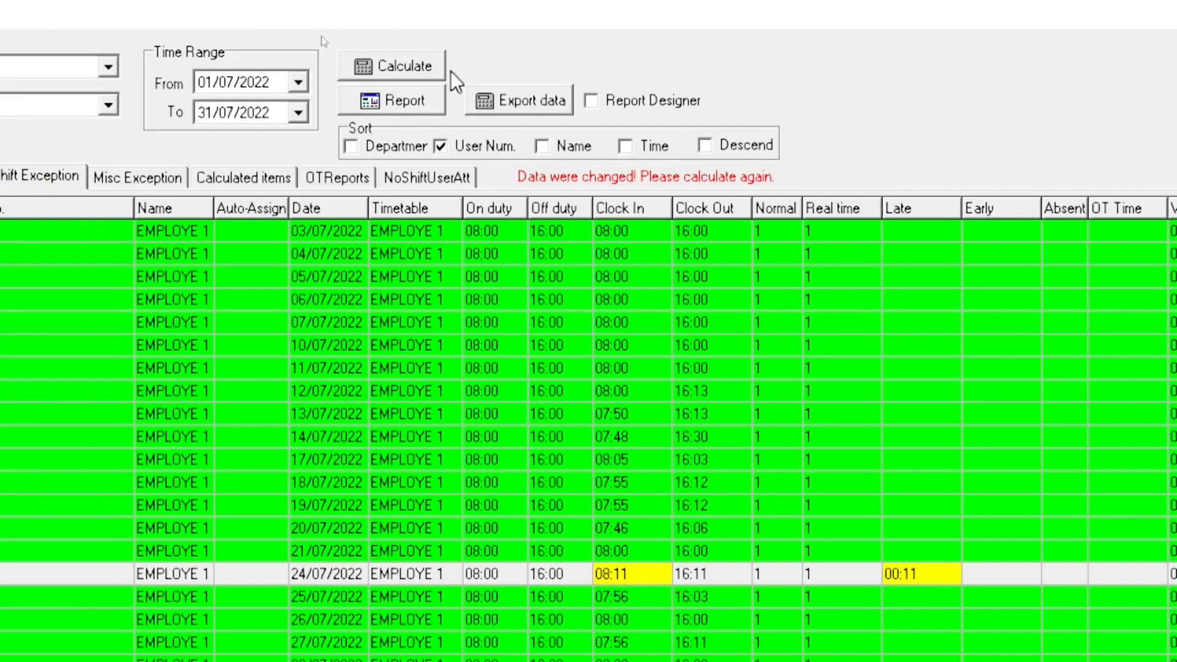
click(433, 71)
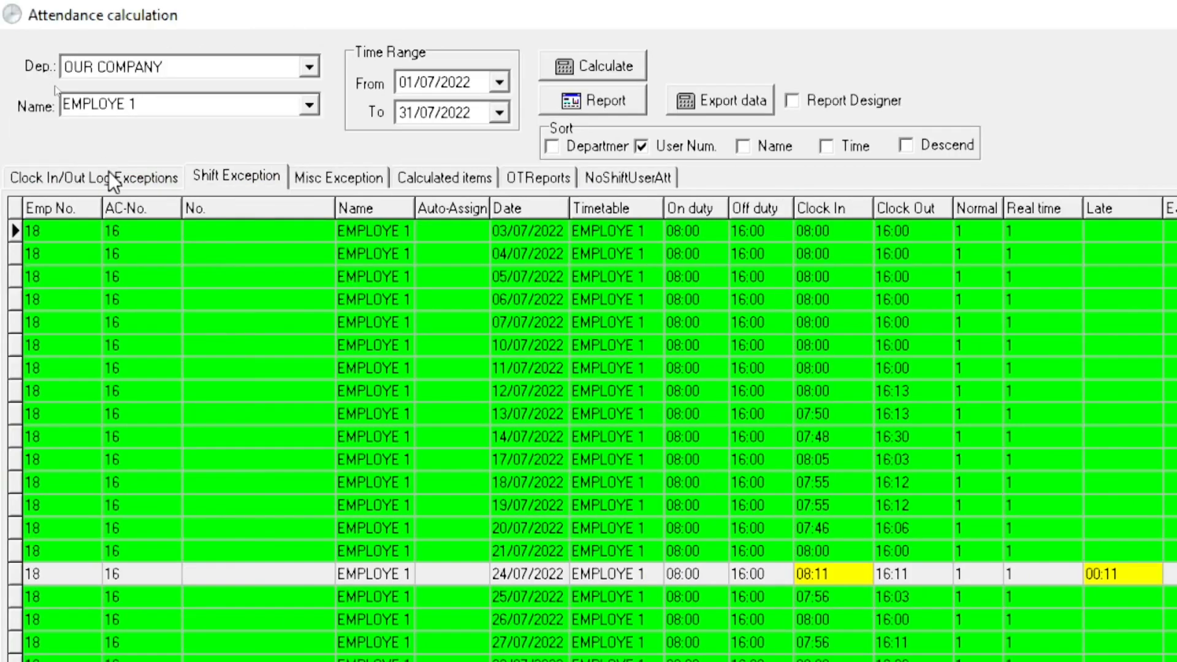
- Delete EMPLOYE 1's 03/07/2022 16:00 C/Out record from the clock in/out log exceptions, apply the change and recalculate the attendance
click(114, 179)
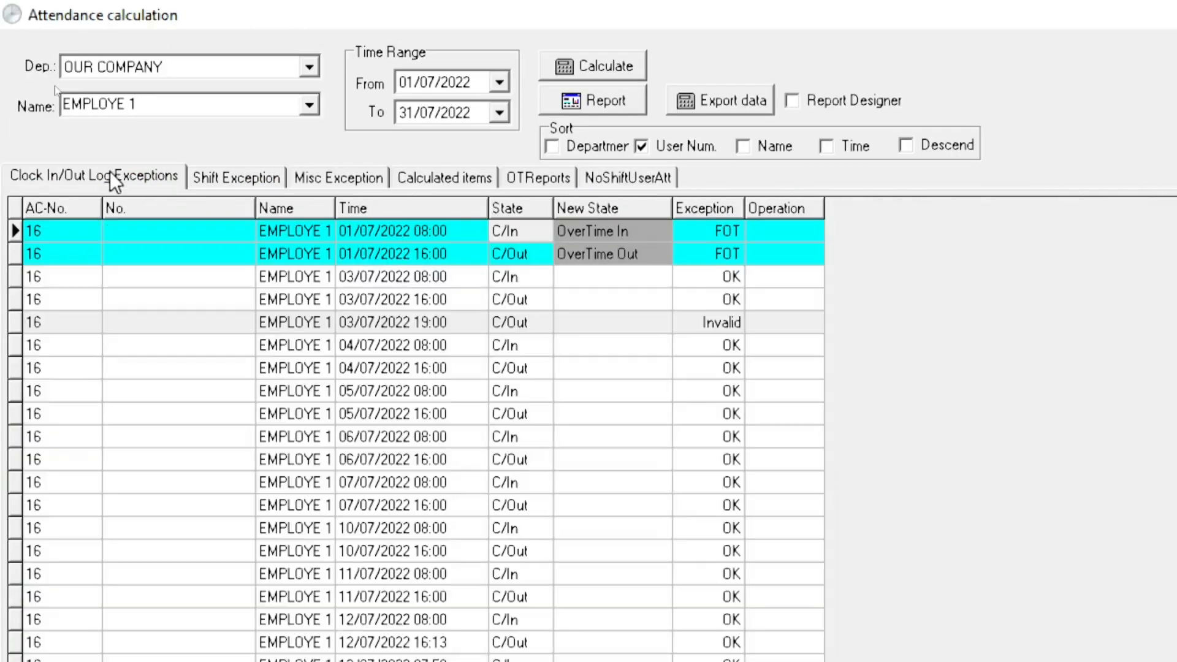
click(421, 303)
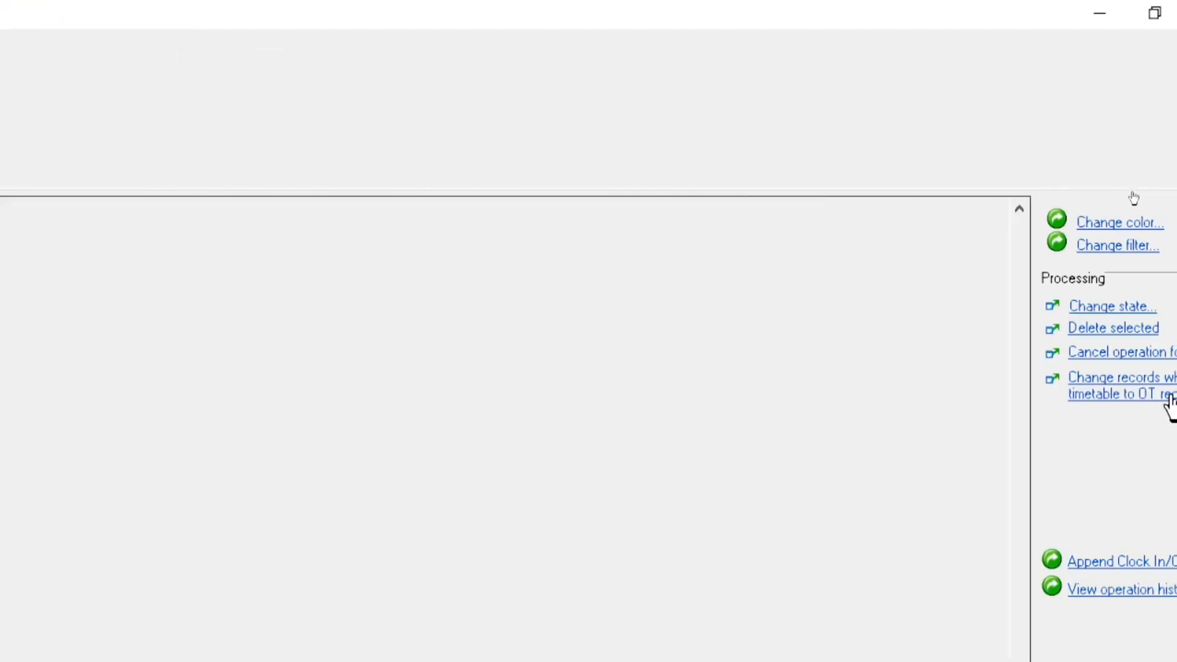
click(1137, 328)
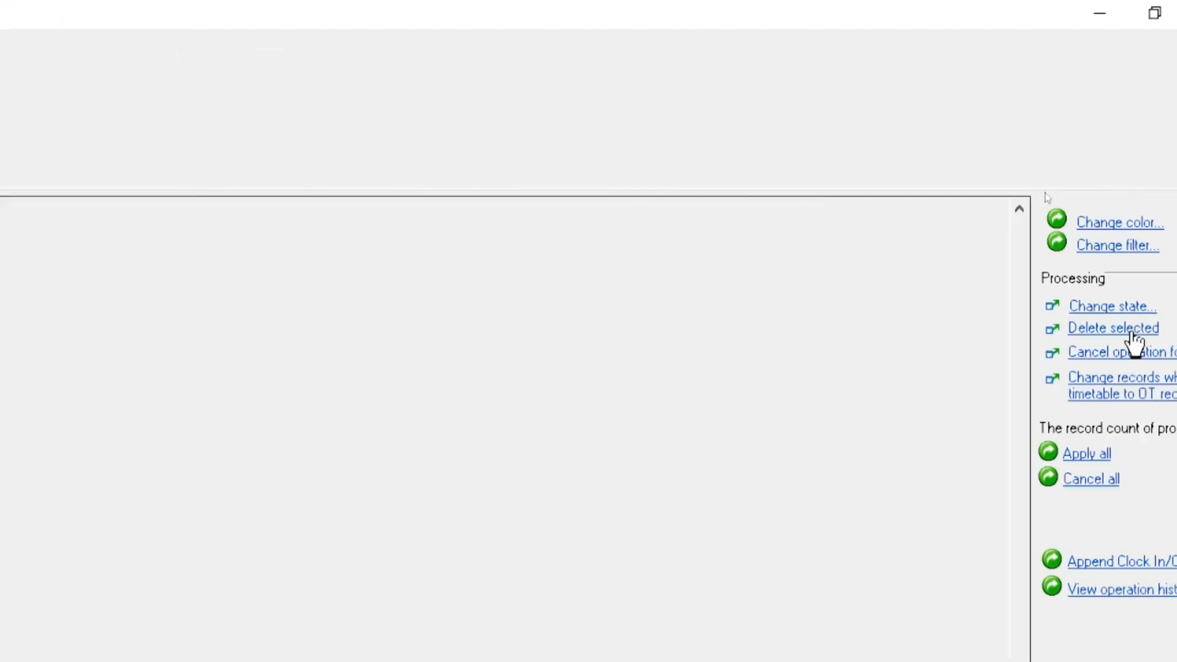
click(1098, 454)
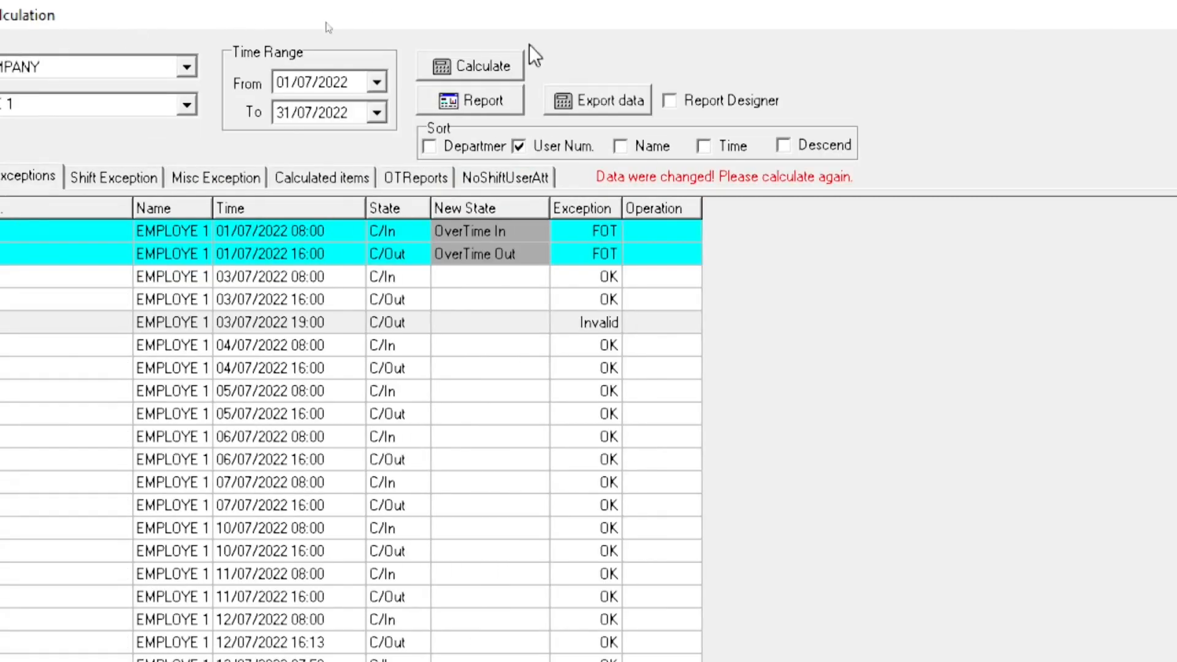
click(132, 69)
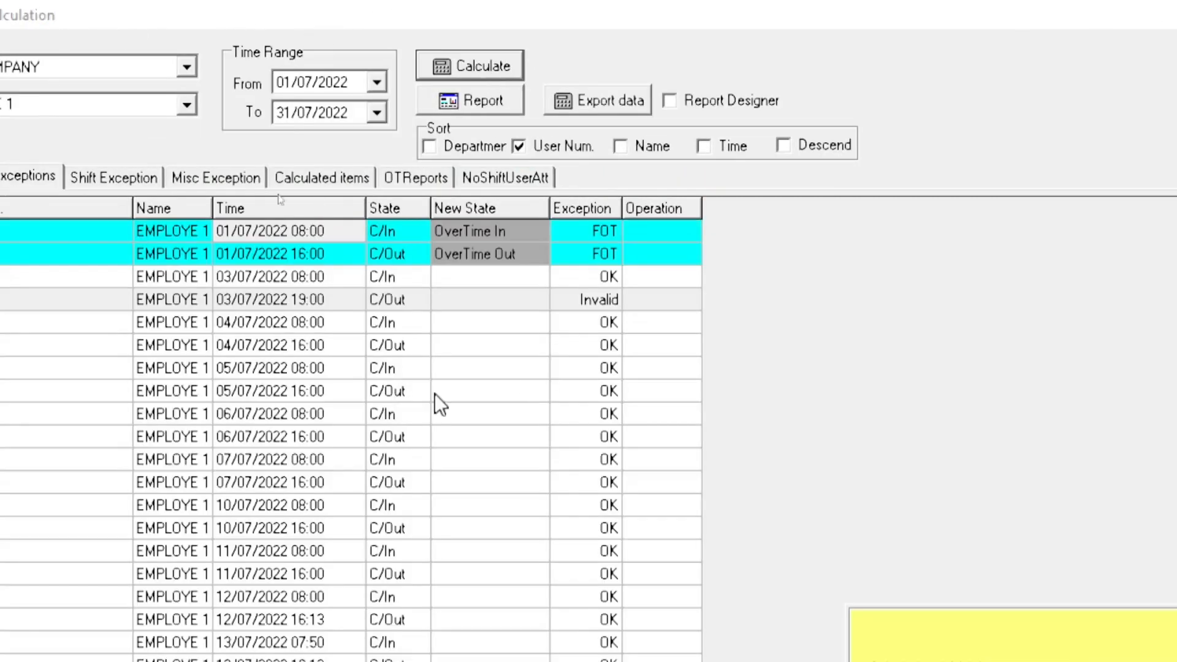
- Examine the 03/07/2022 19:00 C/Out record in the log and check that day in the shift exceptions
click(260, 297)
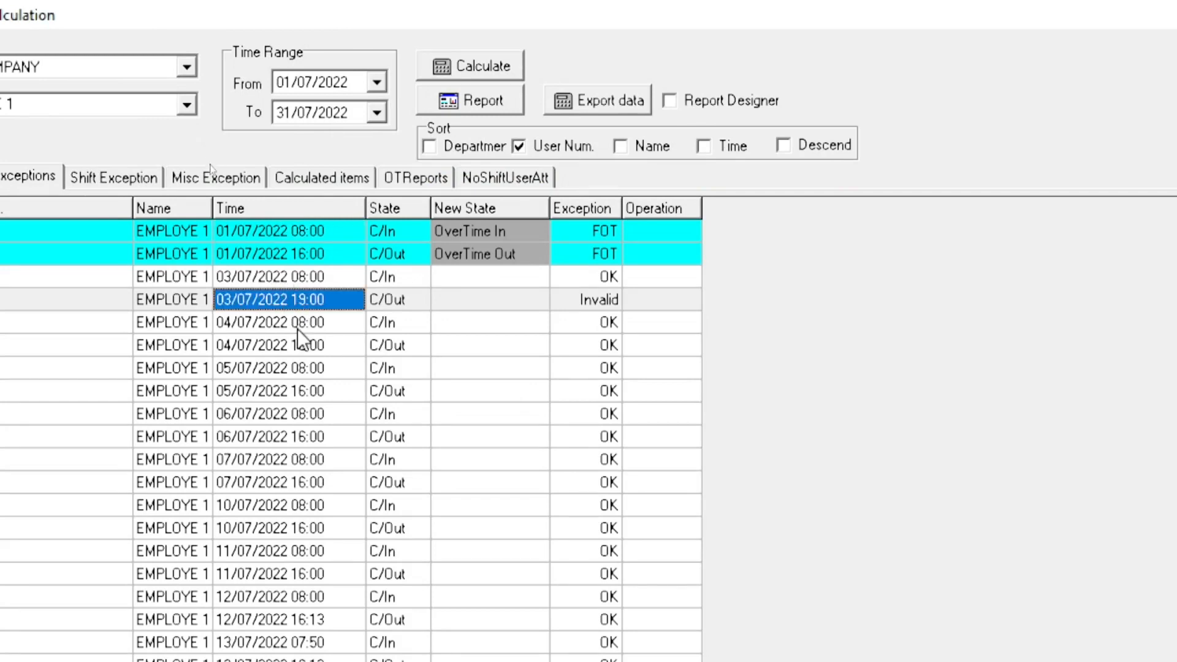
click(305, 344)
click(312, 300)
click(122, 178)
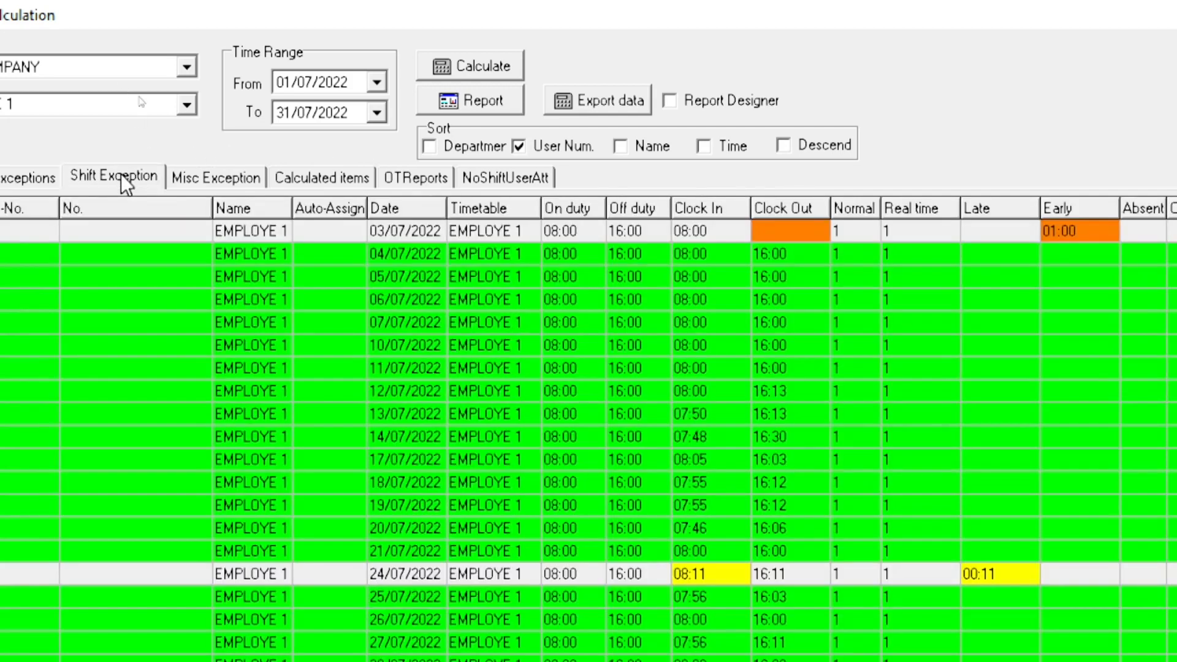